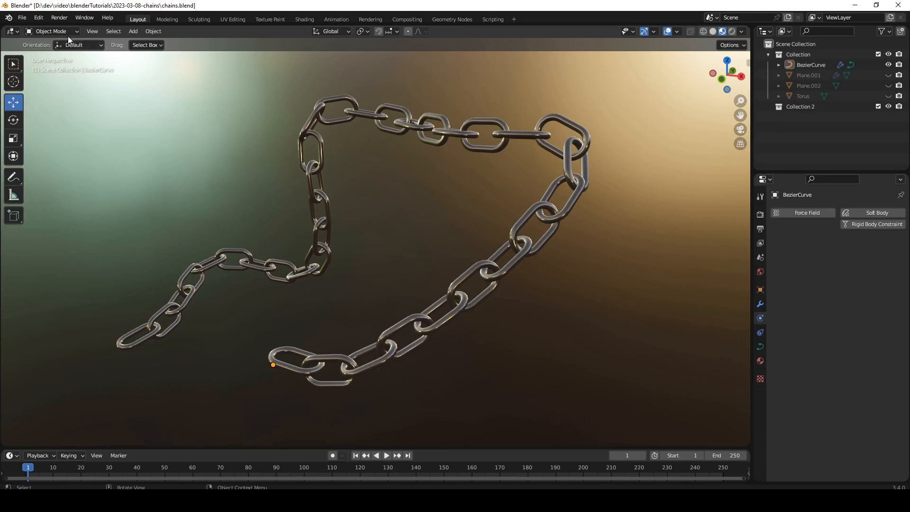
- Enter Edit Mode on the chain's curve and move the control point at its upper bend downward
{"action": "left_click", "coordinate": [59, 31]}
{"action": "left_click", "coordinate": [64, 54]}
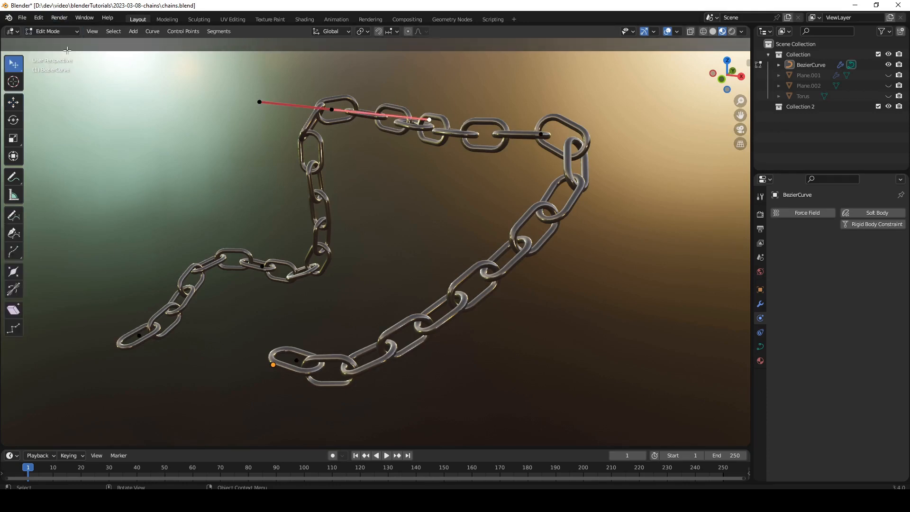
{"action": "left_click", "coordinate": [334, 112]}
{"action": "key", "text": "g"}
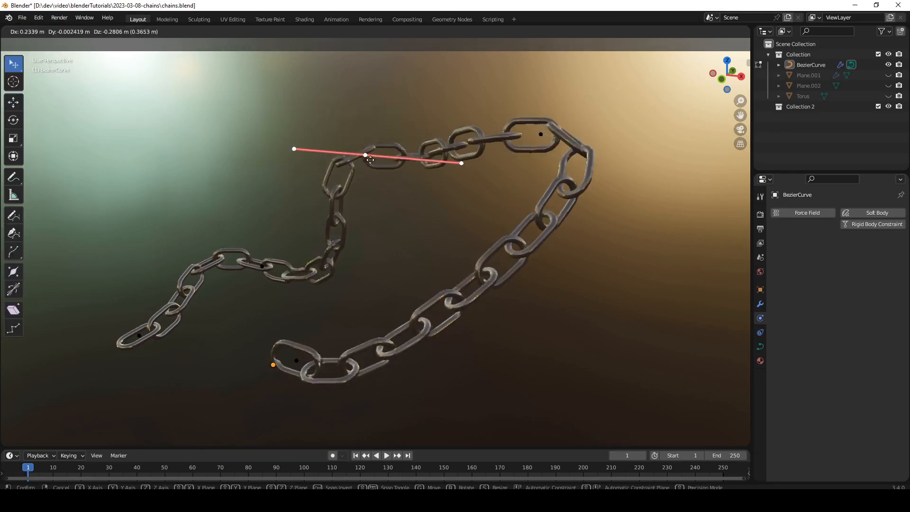
{"action": "left_click", "coordinate": [372, 195]}
- Raise the chain curve's control point next to the free-hanging end and adjust the direction of its handles
{"action": "middle_click_drag", "start_coordinate": [372, 196], "coordinate": [158, 308]}
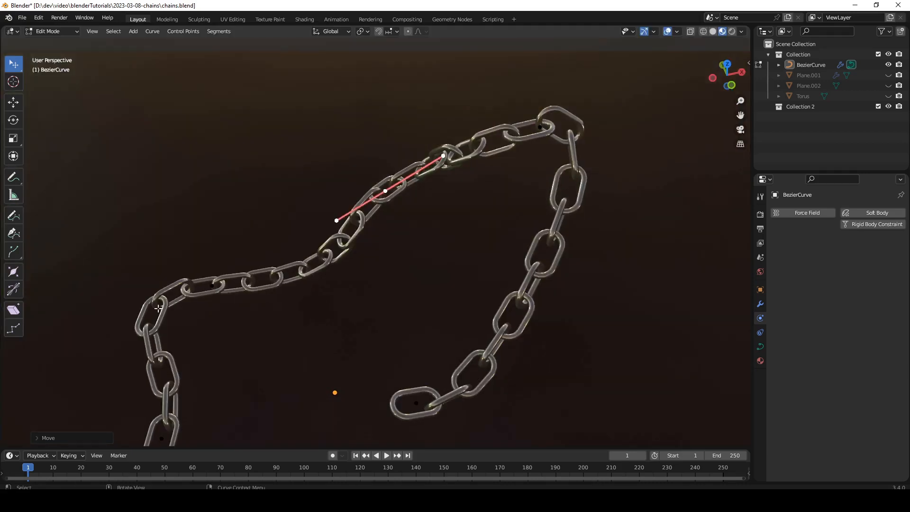
{"action": "left_click", "coordinate": [195, 294]}
{"action": "key", "text": "g"}
{"action": "key", "text": "z"}
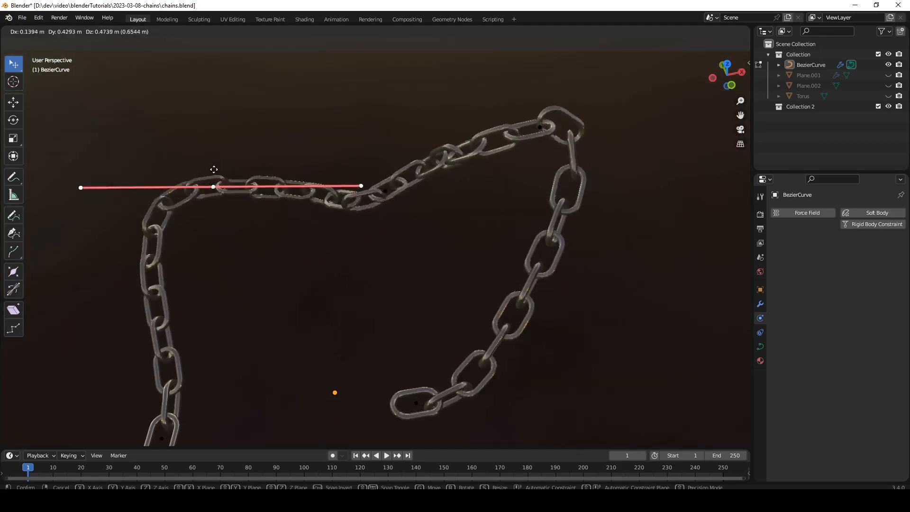
{"action": "left_click", "coordinate": [186, 162]}
{"action": "key", "text": "r"}
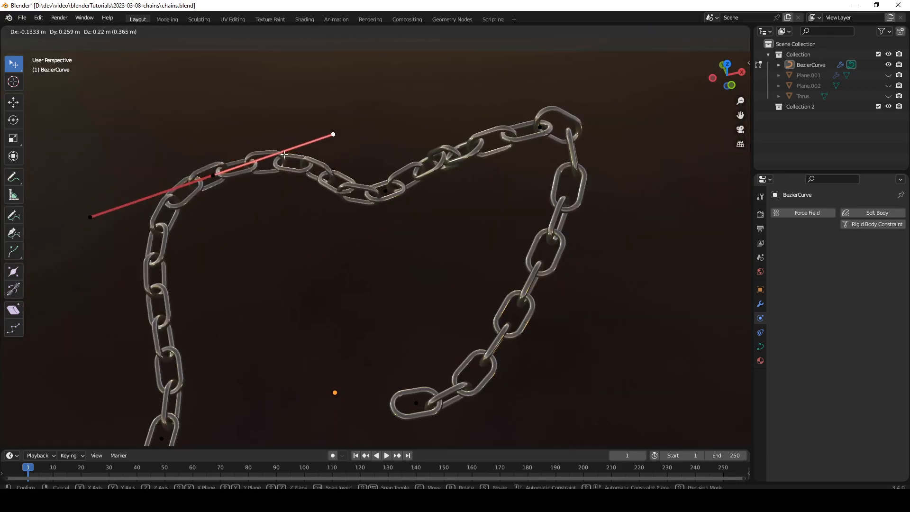
{"action": "left_click", "coordinate": [92, 214]}
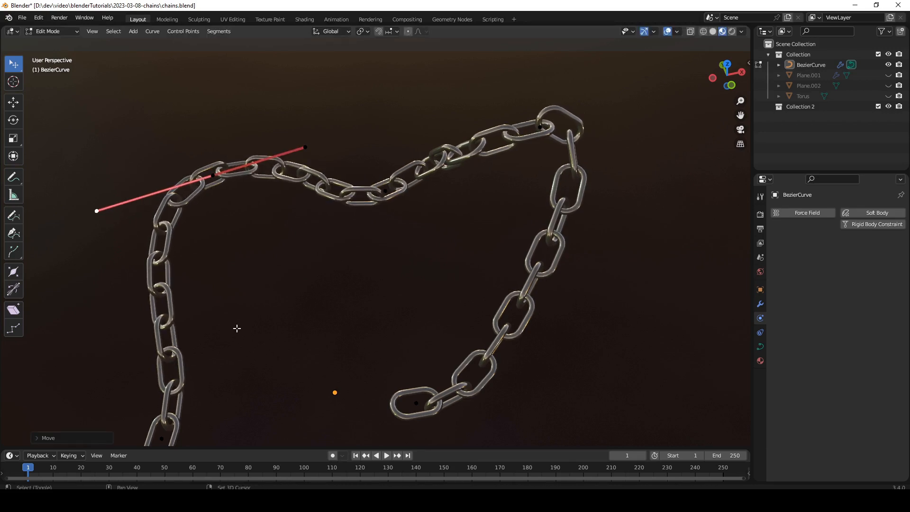
- Move the end control point of the hanging chain section up toward the neighbouring bend
{"action": "middle_click_drag", "start_coordinate": [237, 329], "coordinate": [257, 251], "text": "shift"}
{"action": "left_click", "coordinate": [184, 356]}
{"action": "key", "text": "g"}
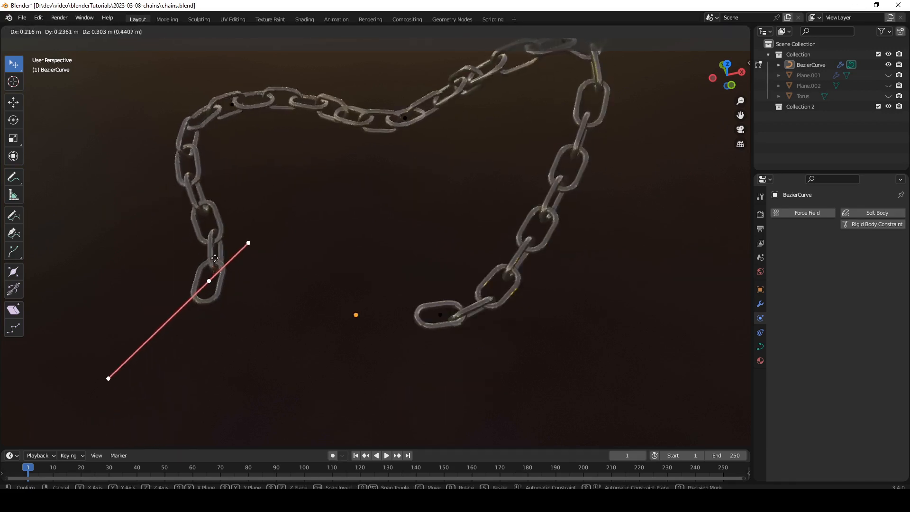
{"action": "left_click", "coordinate": [241, 179]}
- Move the opposite end point of the chain curve outward, shorten and turn its handle, and raise the point slightly
{"action": "middle_click_drag", "start_coordinate": [345, 169], "coordinate": [261, 230], "text": "shift"}
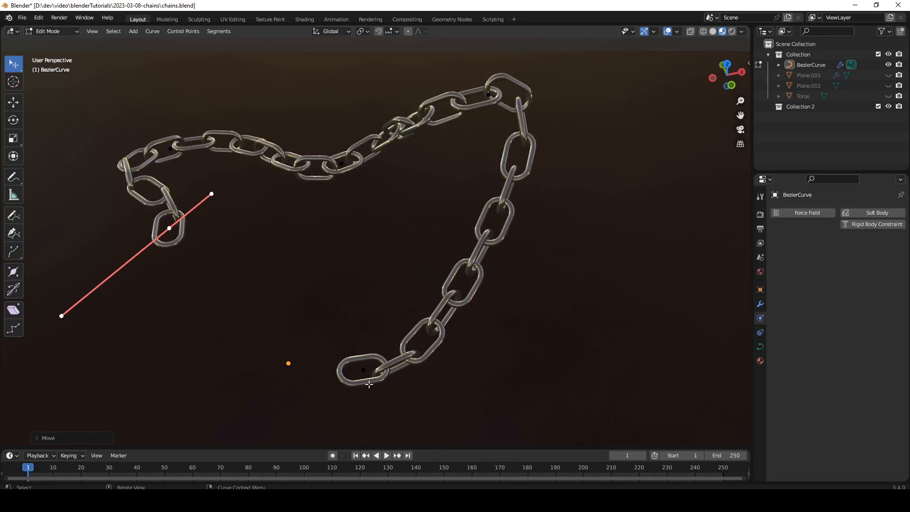
{"action": "left_click", "coordinate": [363, 370]}
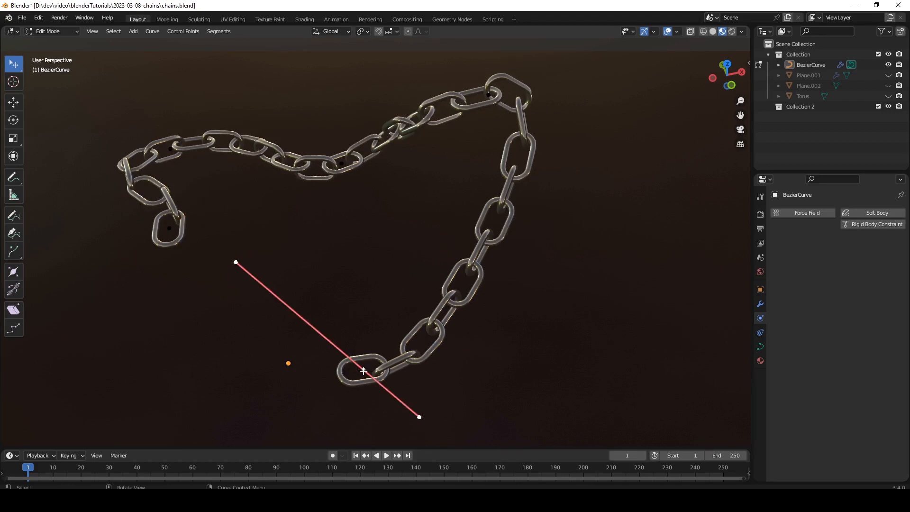
{"action": "key", "text": "g"}
{"action": "left_click", "coordinate": [527, 285]}
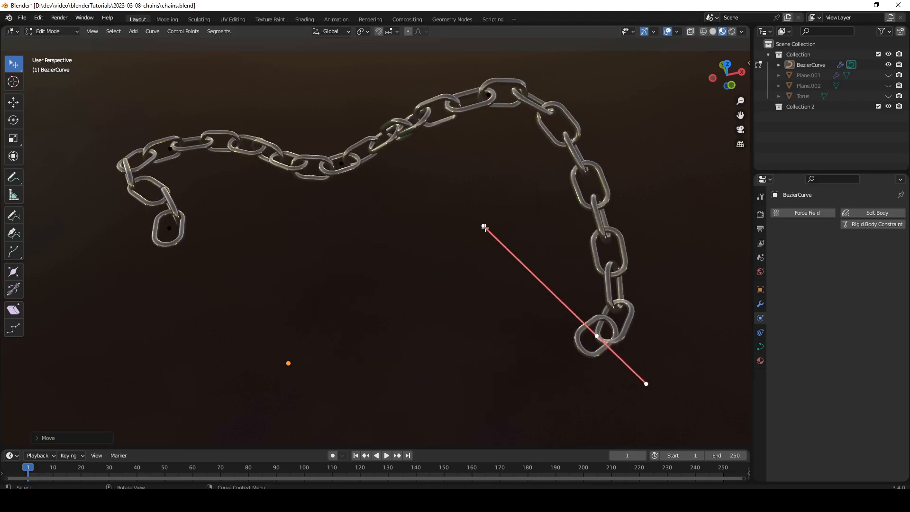
{"action": "key", "text": "g"}
{"action": "left_click", "coordinate": [563, 327]}
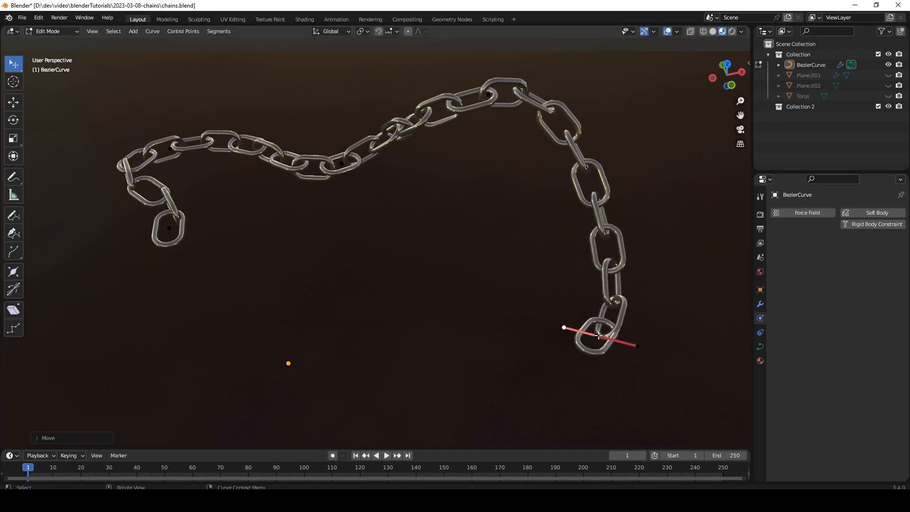
{"action": "left_click", "coordinate": [598, 335]}
{"action": "key", "text": "g"}
{"action": "left_click", "coordinate": [601, 290]}
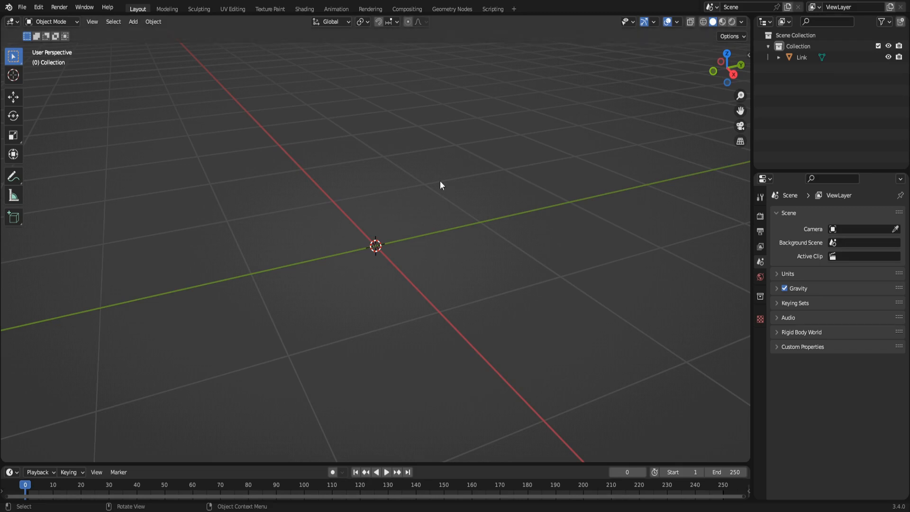
- Add a Bezier curve at the origin of the scene that contains the Link object
{"action": "key", "text": "shift+a"}
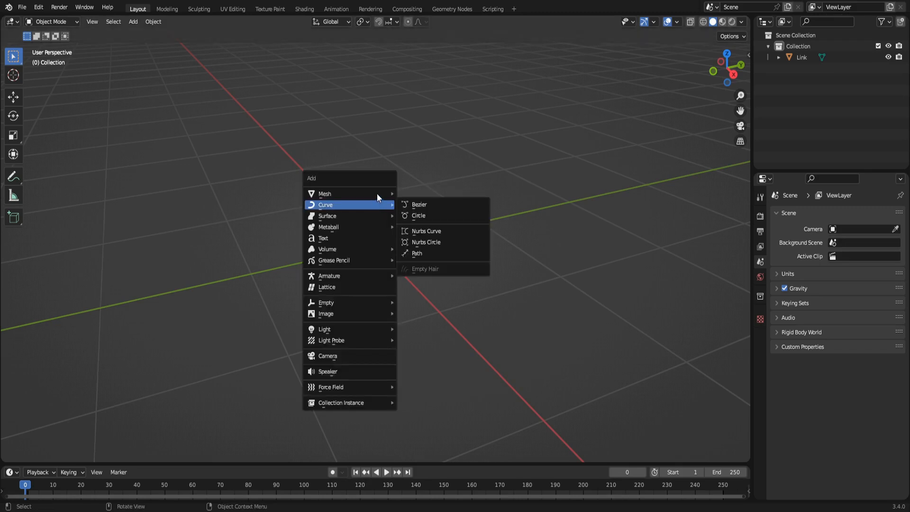
{"action": "mouse_move", "coordinate": [378, 195]}
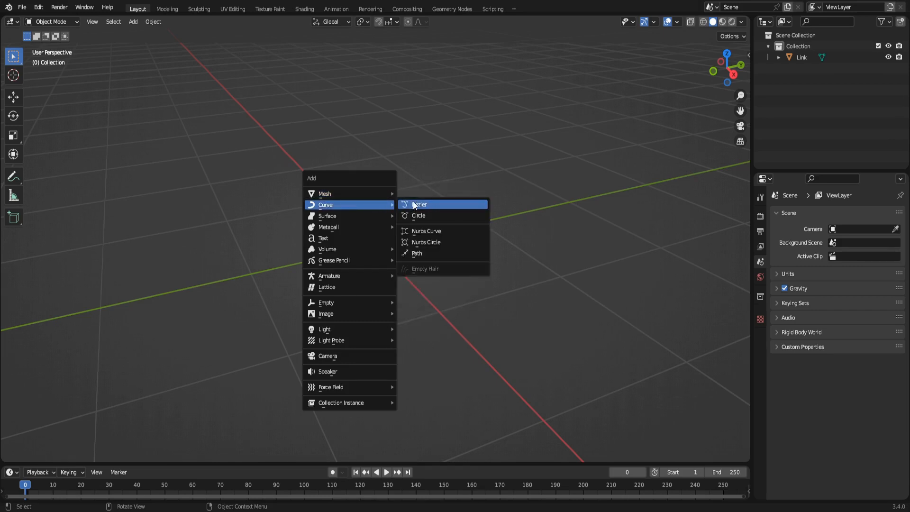
{"action": "left_click", "coordinate": [414, 203]}
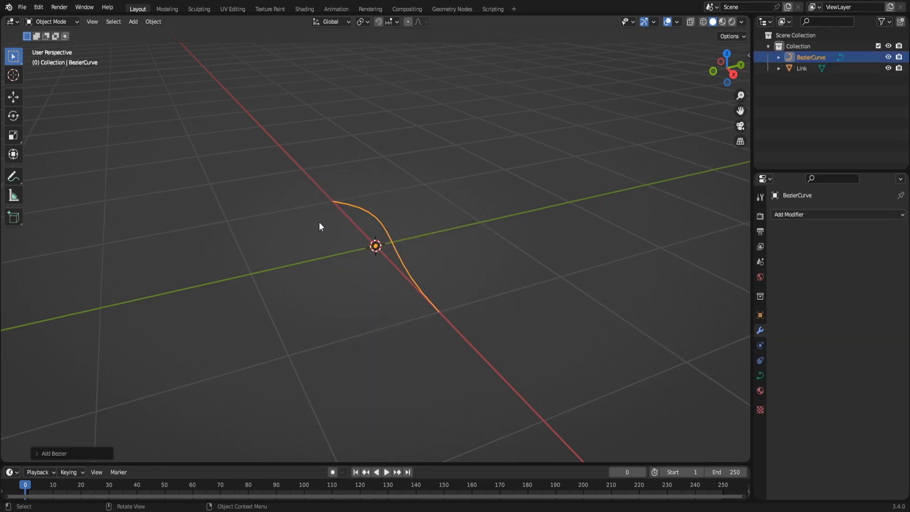
- Enter Edit Mode on the new Bezier curve and subdivide the segment between its two end points
{"action": "middle_click_drag", "start_coordinate": [319, 226], "coordinate": [387, 219]}
{"action": "key", "text": "Tab"}
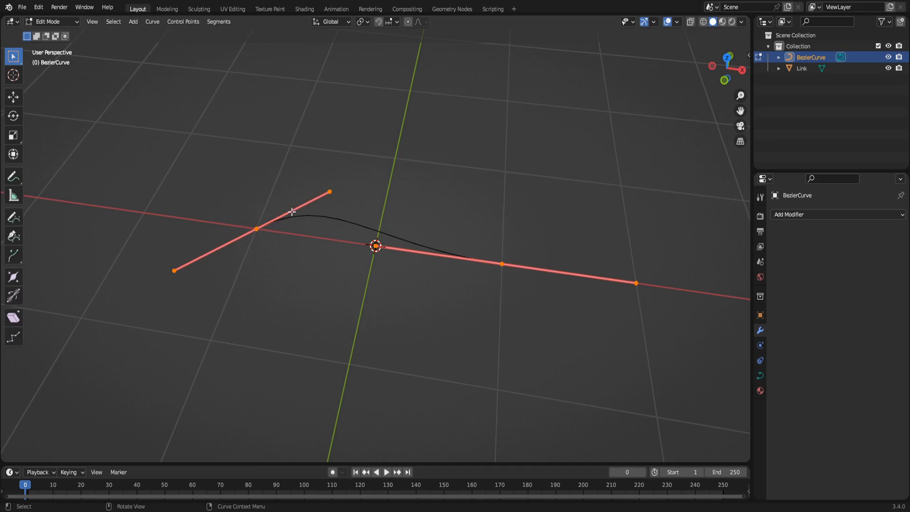
{"action": "left_click", "coordinate": [257, 229]}
{"action": "left_click", "coordinate": [502, 264], "text": "shift"}
{"action": "right_click", "coordinate": [398, 214]}
{"action": "left_click", "coordinate": [388, 211]}
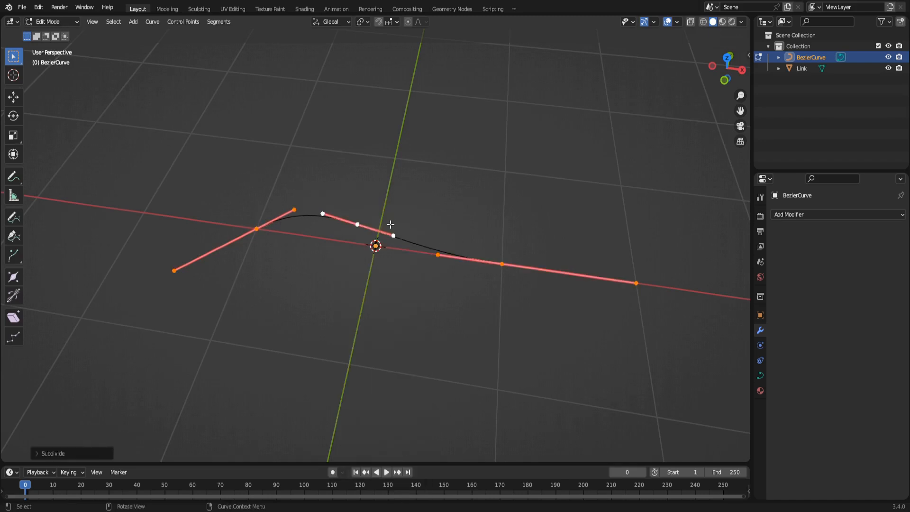
- Move the new middle control point away from the red axis so the curve forms an arch
{"action": "key", "text": "g"}
{"action": "left_click", "coordinate": [356, 217]}
{"action": "left_click", "coordinate": [358, 219]}
{"action": "key", "text": "g"}
{"action": "left_click", "coordinate": [351, 149]}
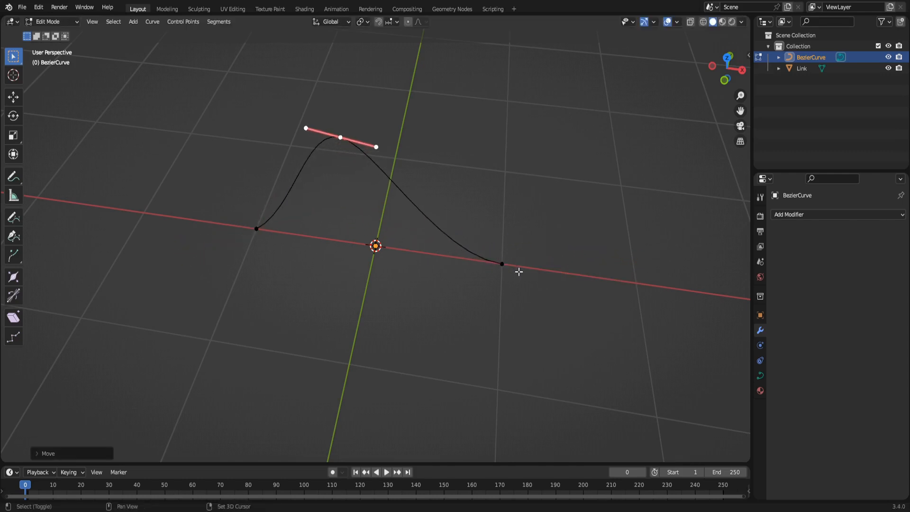
- Subdivide the segment between the arch's peak and its far end, pull the new point outward, and return to Object Mode
{"action": "left_click", "coordinate": [503, 265]}
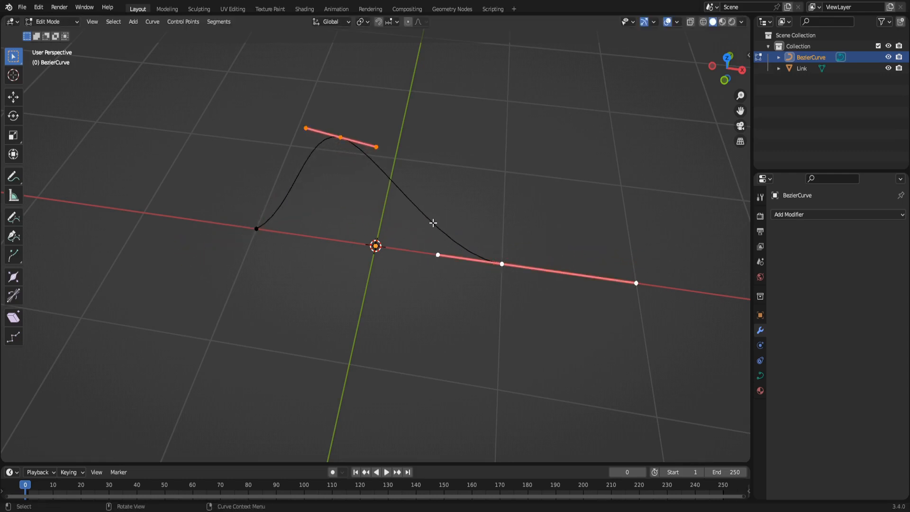
{"action": "right_click", "coordinate": [432, 219]}
{"action": "left_click", "coordinate": [421, 211]}
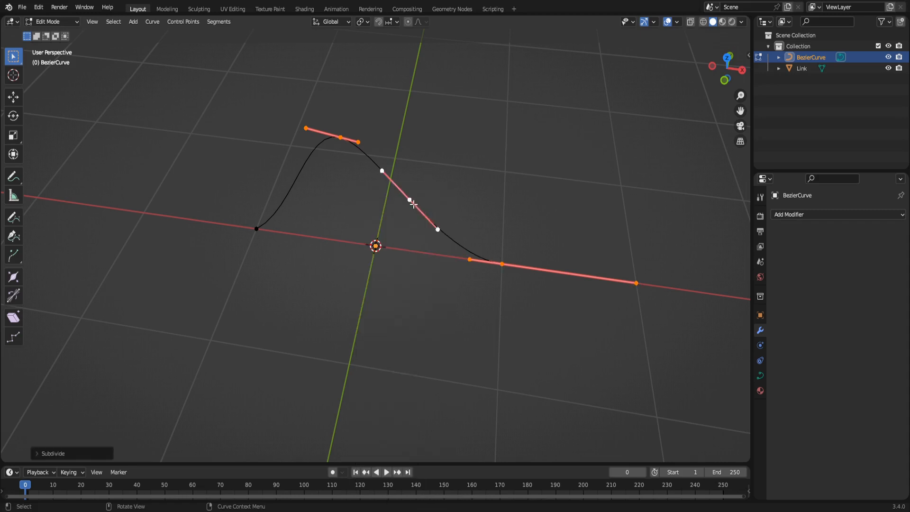
{"action": "left_click", "coordinate": [406, 197]}
{"action": "key", "text": "g"}
{"action": "left_click", "coordinate": [446, 157]}
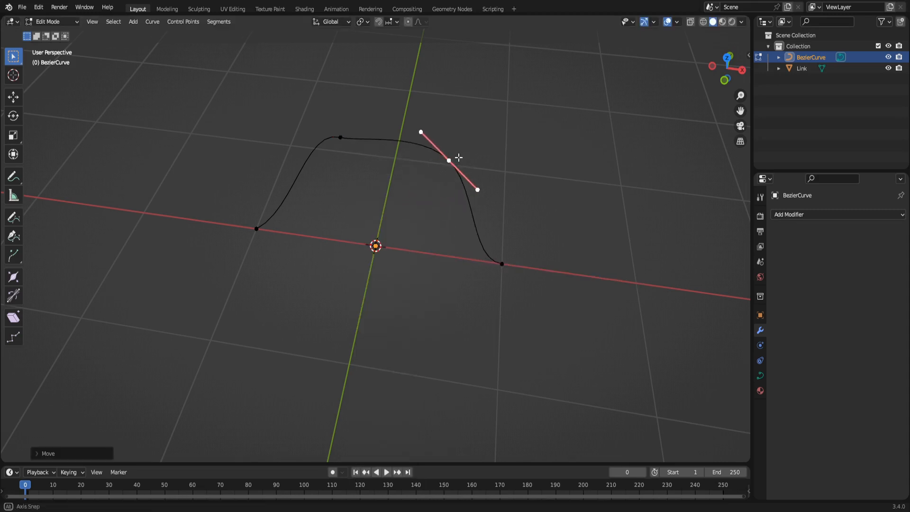
{"action": "middle_click_drag", "start_coordinate": [459, 156], "coordinate": [336, 124]}
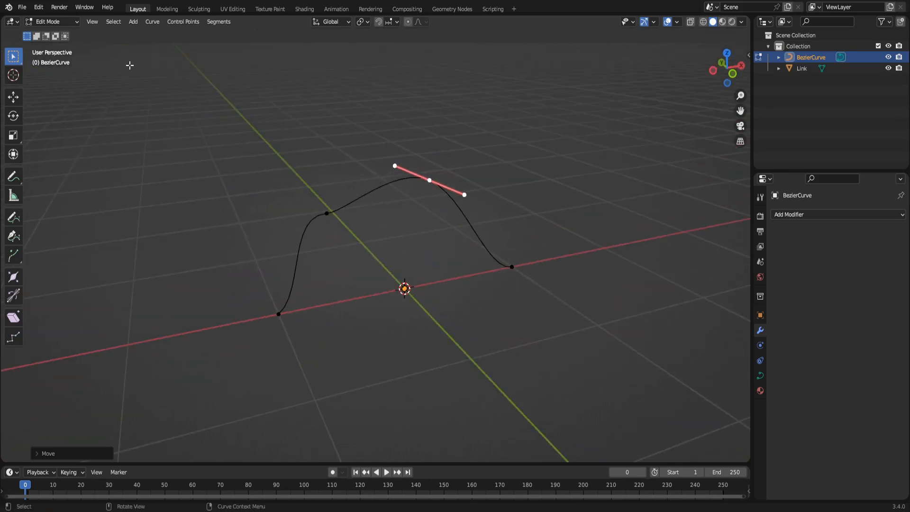
{"action": "key", "text": "Tab"}
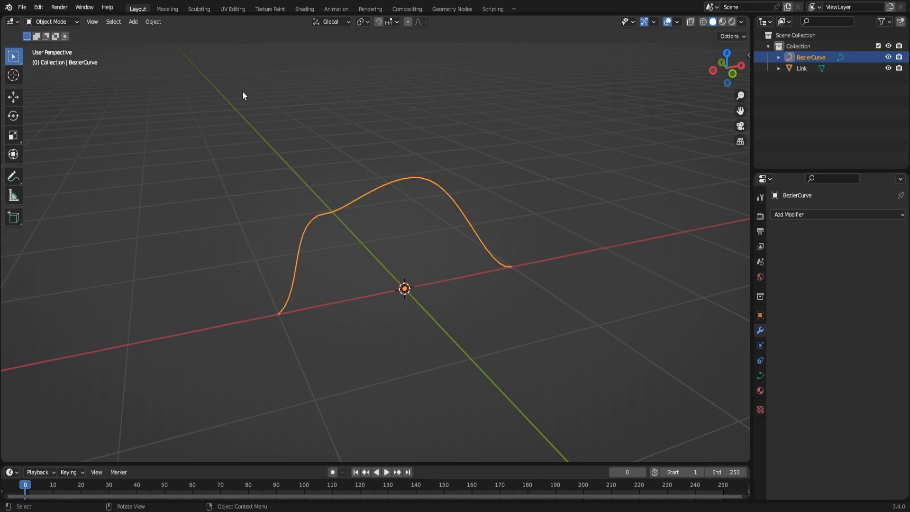
- Switch to the Geometry Nodes workspace and replace the spreadsheet with an Asset Browser showing the Chains library
{"action": "left_click", "coordinate": [441, 9]}
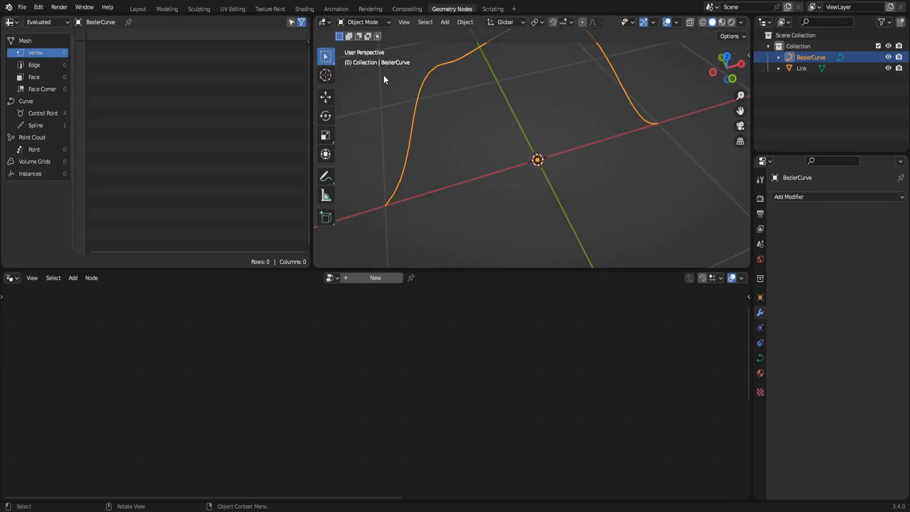
{"action": "left_click", "coordinate": [16, 23]}
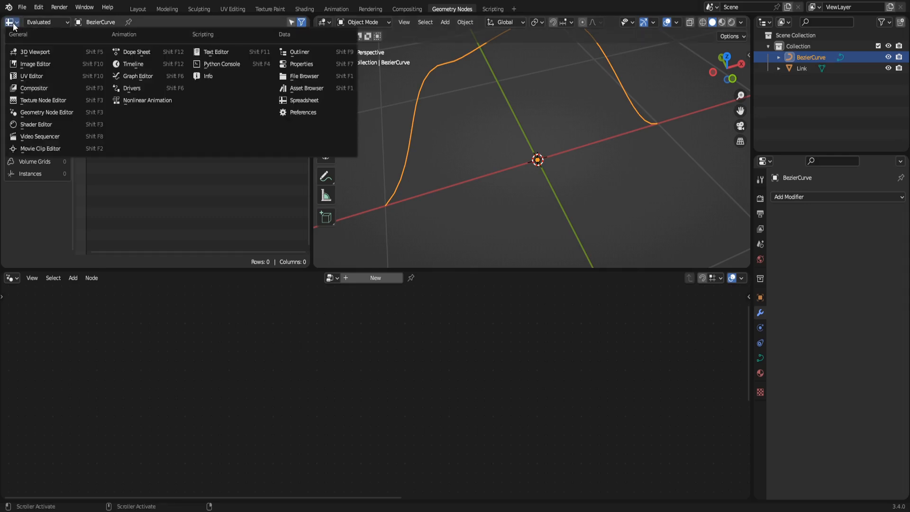
{"action": "left_click", "coordinate": [10, 24]}
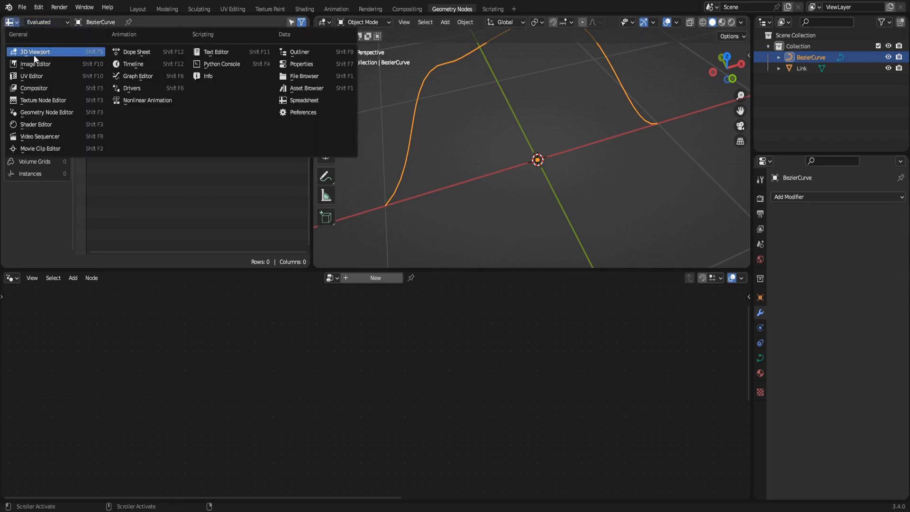
{"action": "left_click", "coordinate": [296, 88]}
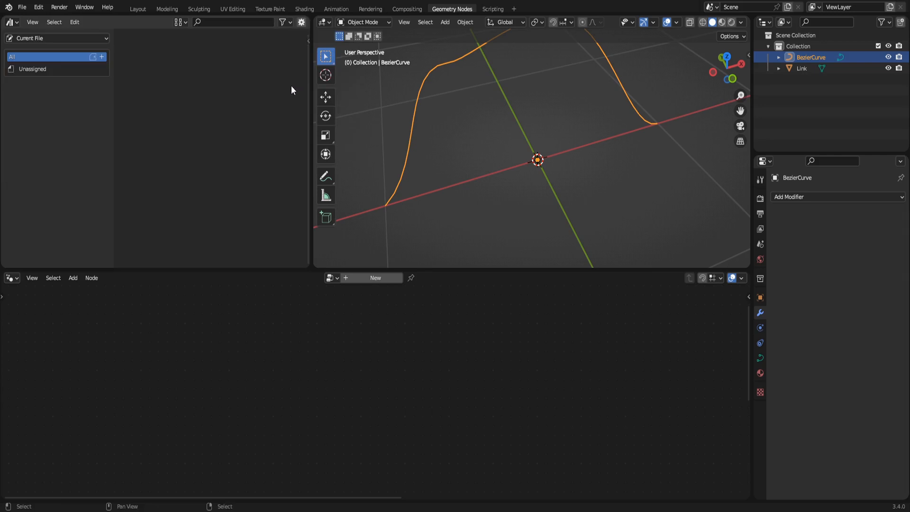
{"action": "left_click", "coordinate": [92, 37]}
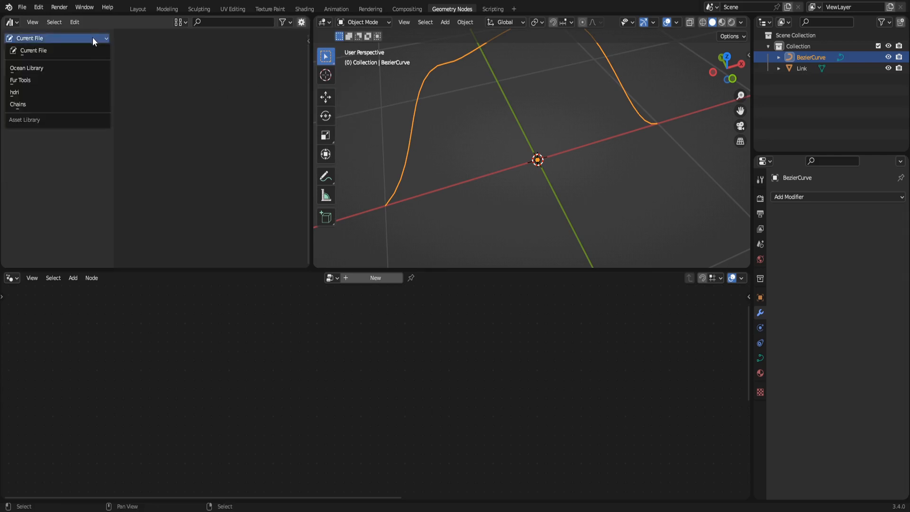
{"action": "left_click", "coordinate": [64, 103]}
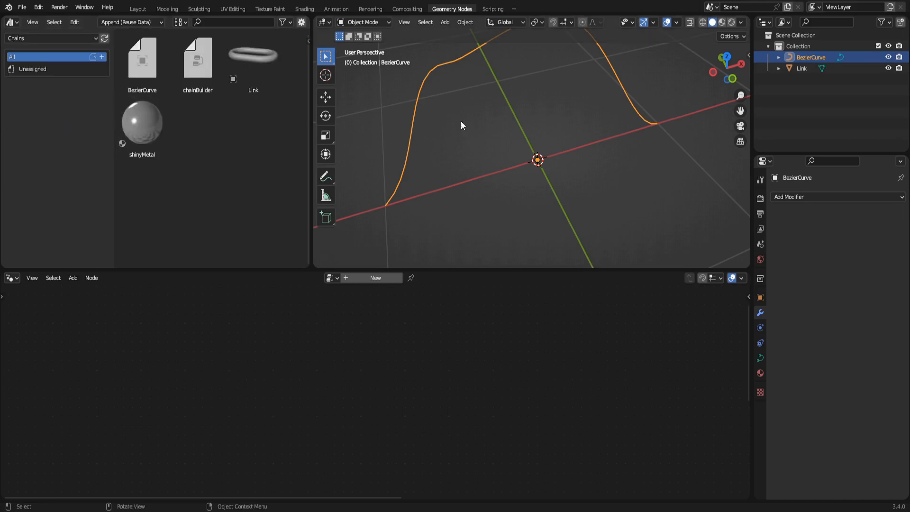
- Create a new geometry node tree for the Bezier curve
{"action": "middle_click_drag", "start_coordinate": [519, 99], "coordinate": [501, 138], "text": "shift"}
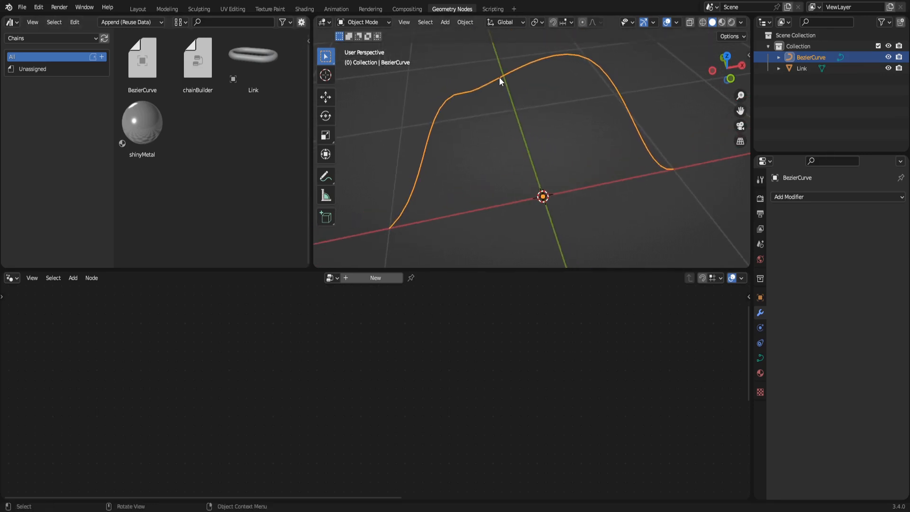
{"action": "middle_click_drag", "start_coordinate": [498, 91], "coordinate": [476, 121]}
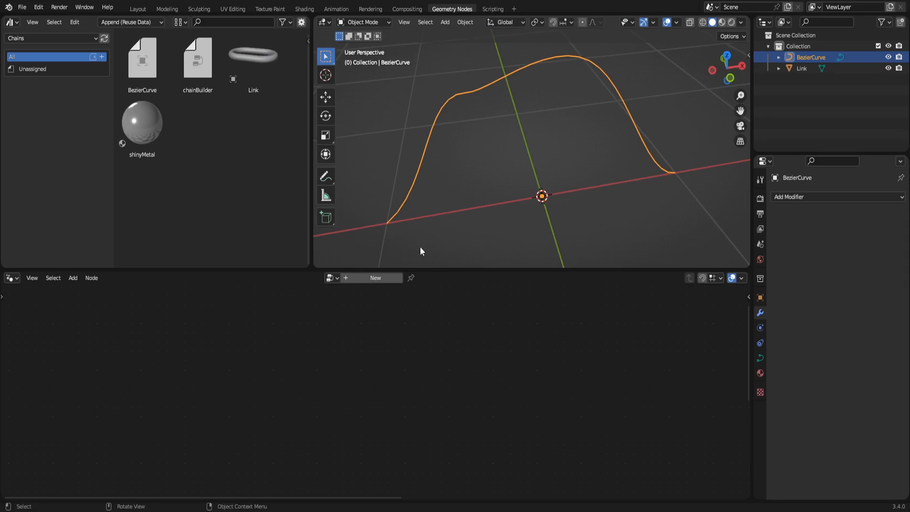
{"action": "left_click", "coordinate": [370, 278]}
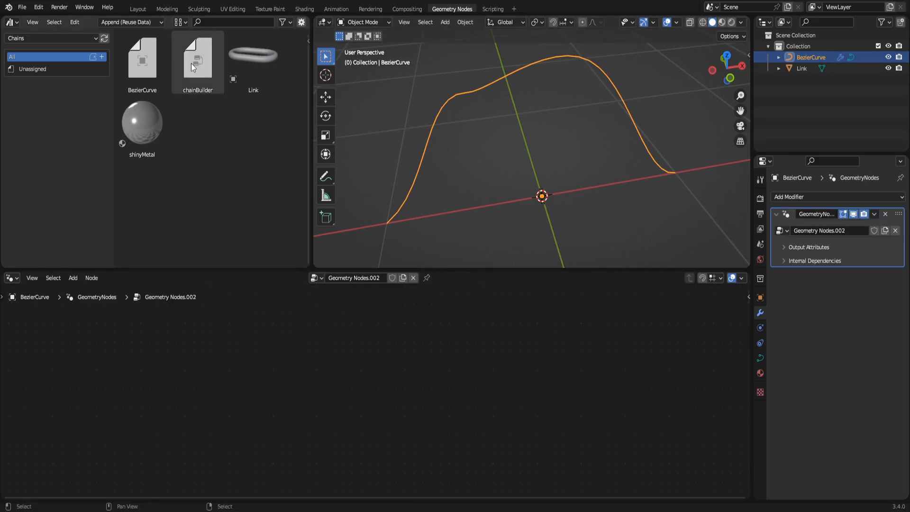
- Add the chainBuilder asset from the Chains library to the curve's node tree and position it in the open space
{"action": "left_click_drag", "start_coordinate": [192, 61], "coordinate": [369, 374]}
{"action": "key", "text": "g"}
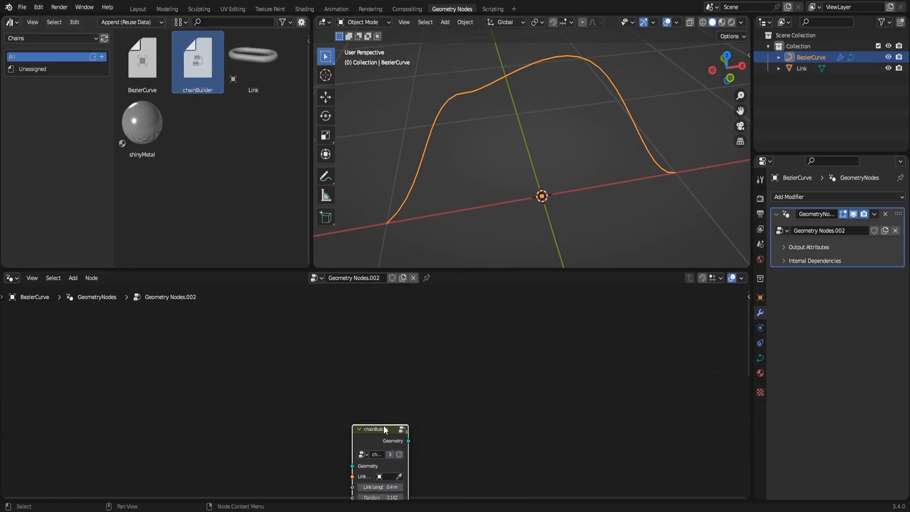
{"action": "left_click_drag", "start_coordinate": [384, 426], "coordinate": [375, 323]}
{"action": "middle_click_drag", "start_coordinate": [361, 334], "coordinate": [355, 404]}
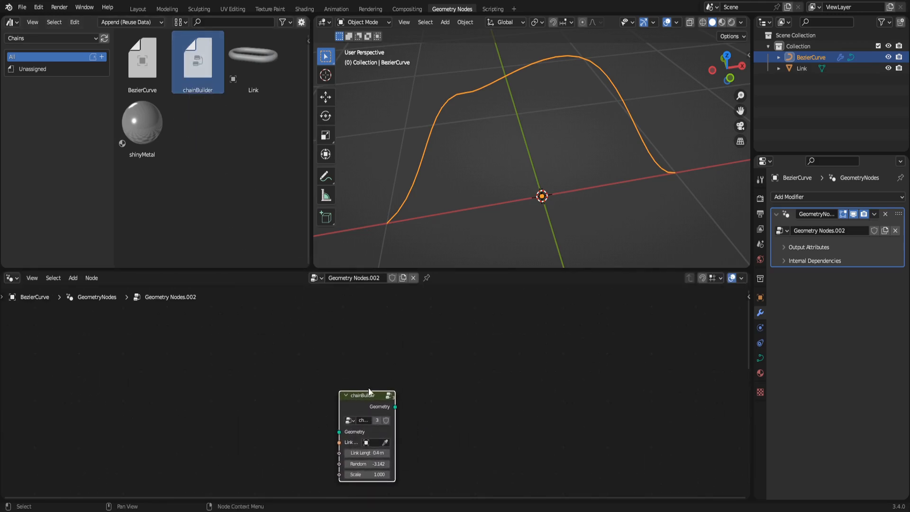
- Assign the chainBuilder node tree to the Bezier curve's Geometry Nodes modifier and bring its nodes into view
{"action": "left_click", "coordinate": [319, 278]}
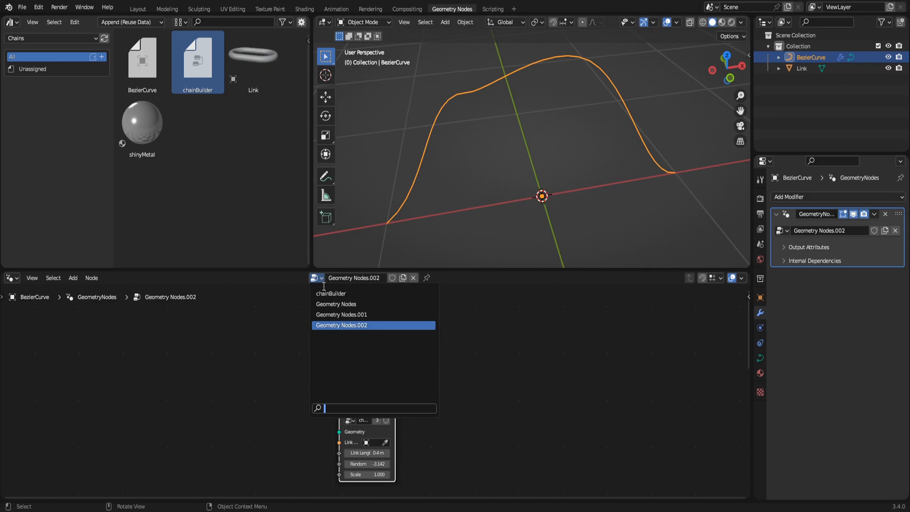
{"action": "left_click", "coordinate": [327, 293]}
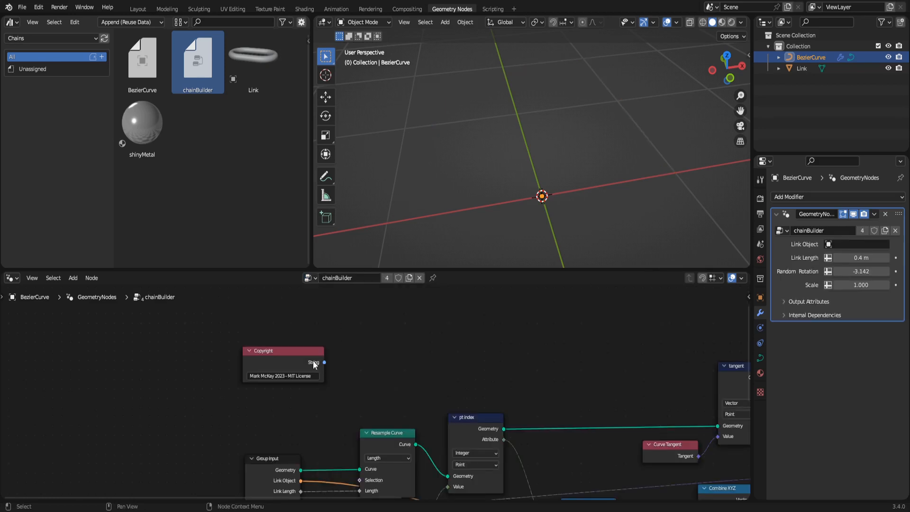
{"action": "middle_click_drag", "start_coordinate": [576, 380], "coordinate": [556, 348]}
{"action": "middle_click_drag", "start_coordinate": [284, 373], "coordinate": [356, 368]}
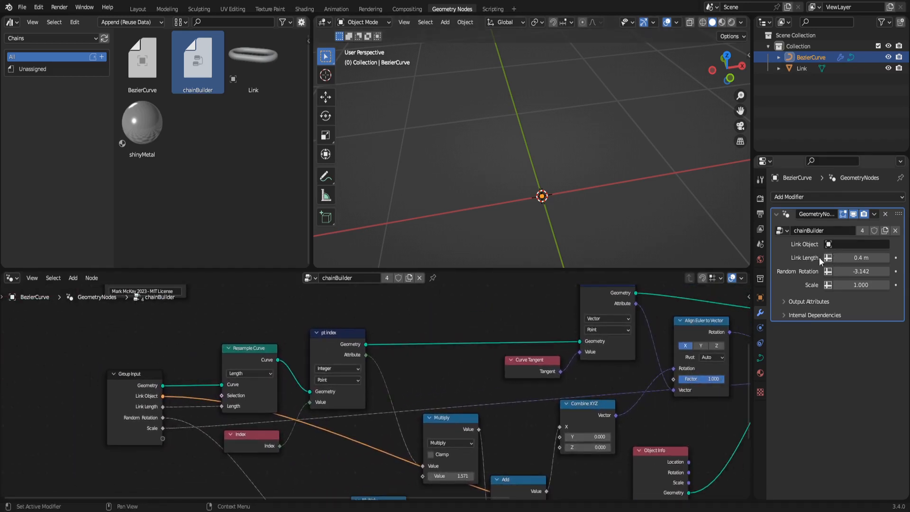
{"action": "left_click", "coordinate": [760, 298]}
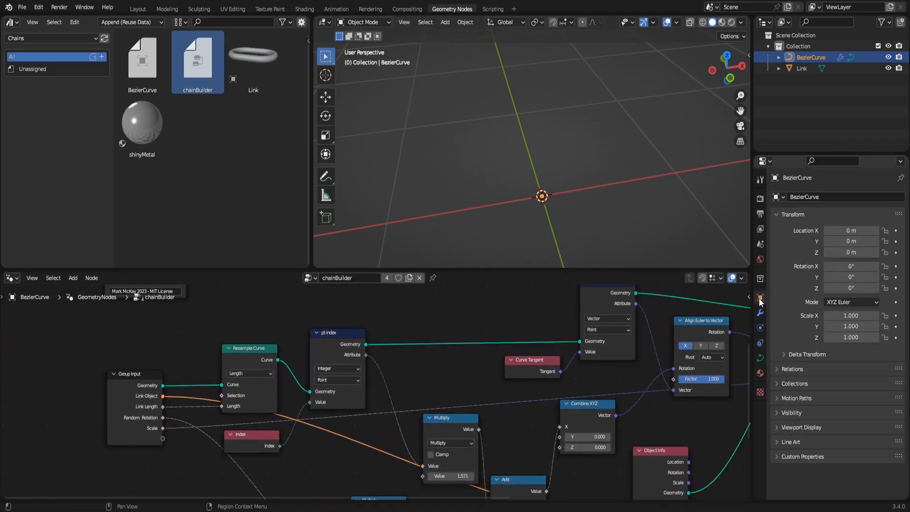
{"action": "left_click", "coordinate": [761, 312]}
{"action": "left_click", "coordinate": [761, 298]}
{"action": "left_click", "coordinate": [760, 312]}
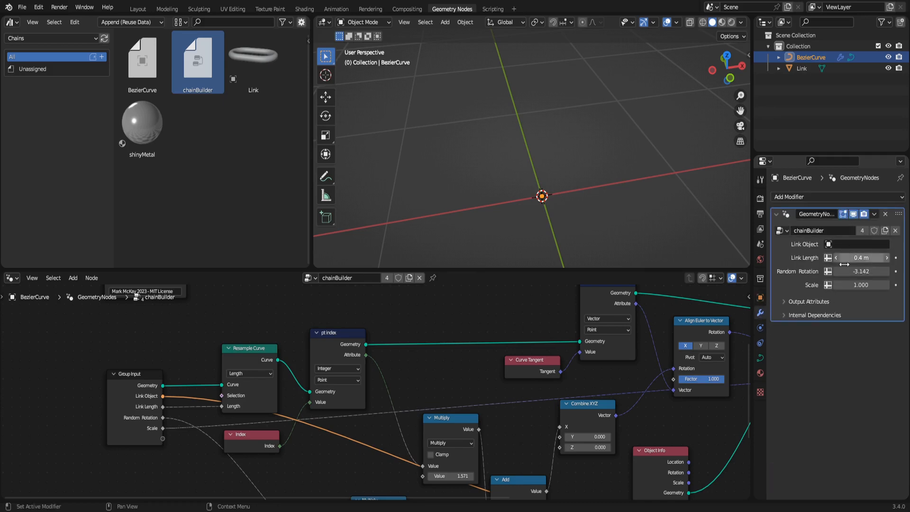
{"action": "middle_click_drag", "start_coordinate": [593, 158], "coordinate": [507, 179]}
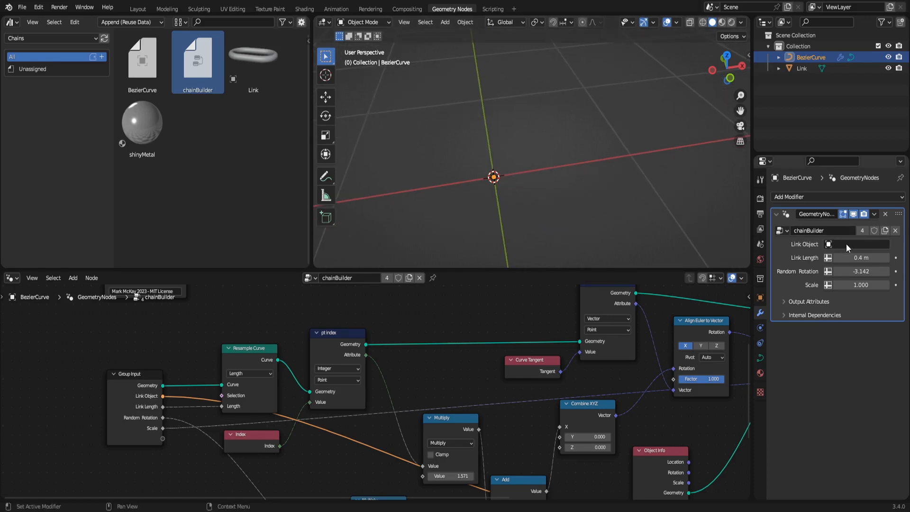
- Locate the Link object in the viewport and assign it as the Link Object in the Bezier curve's chainBuilder modifier
{"action": "left_click", "coordinate": [805, 68]}
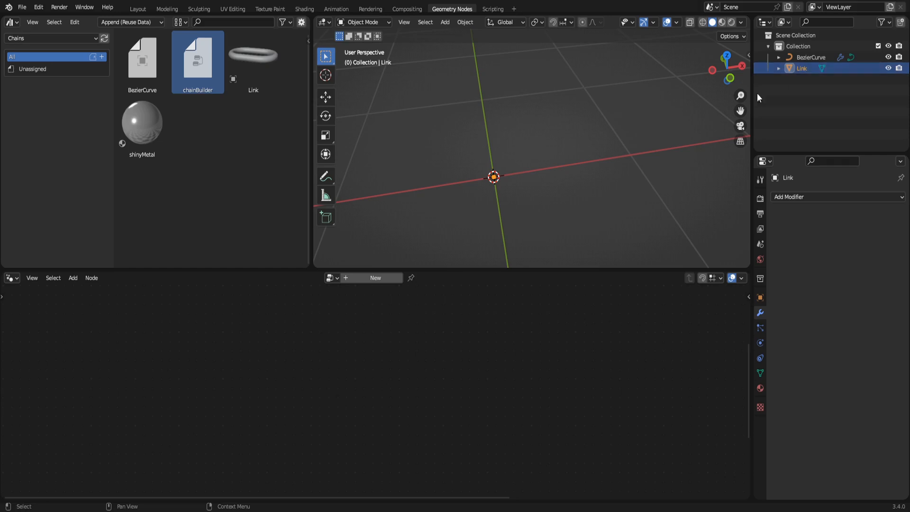
{"action": "key", "text": "KP_Decimal"}
{"action": "middle_click_drag", "start_coordinate": [584, 109], "coordinate": [727, 67]}
{"action": "left_click", "coordinate": [815, 57]}
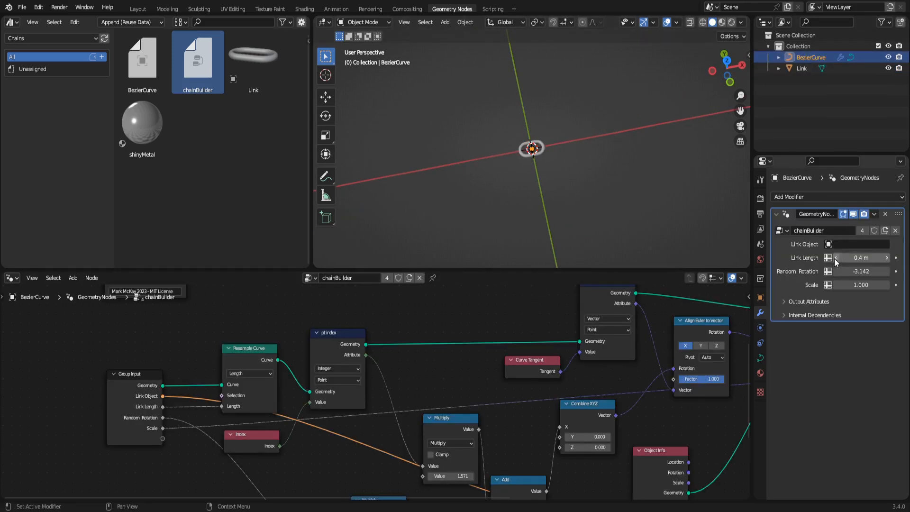
{"action": "left_click", "coordinate": [854, 243]}
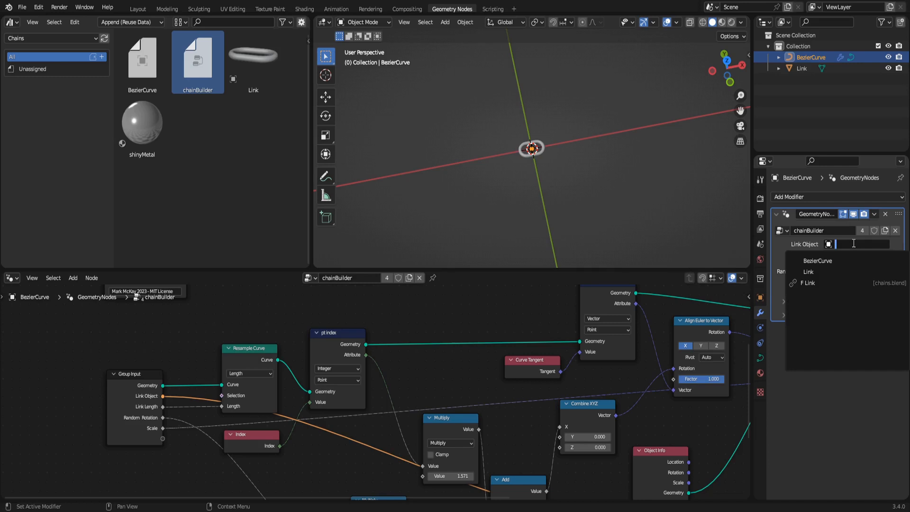
{"action": "left_click", "coordinate": [832, 271]}
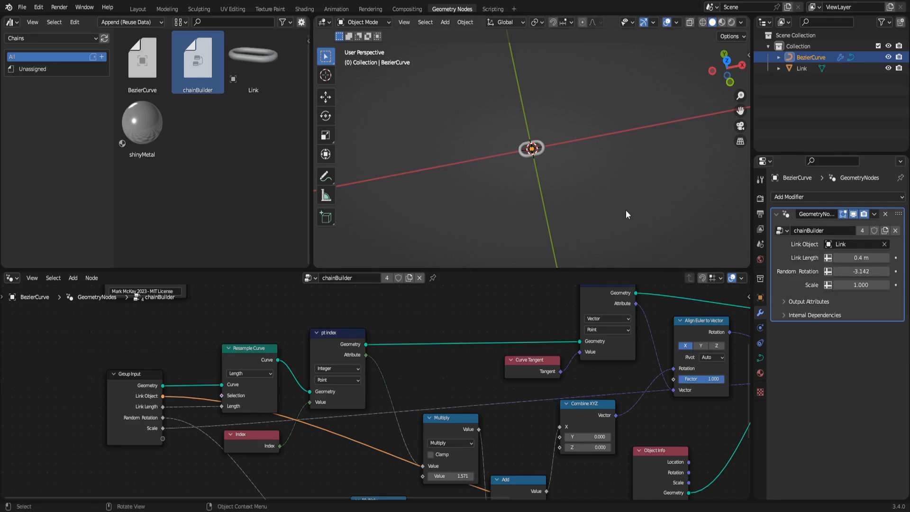
- Set the chainBuilder modifier's Link Length to 0.2 m so the links interlock along the curve
{"action": "mouse_move", "coordinate": [625, 210]}
{"action": "middle_mouse_down"}
{"action": "mouse_move", "coordinate": [594, 183]}
{"action": "mouse_move", "coordinate": [626, 199]}
{"action": "middle_mouse_up"}
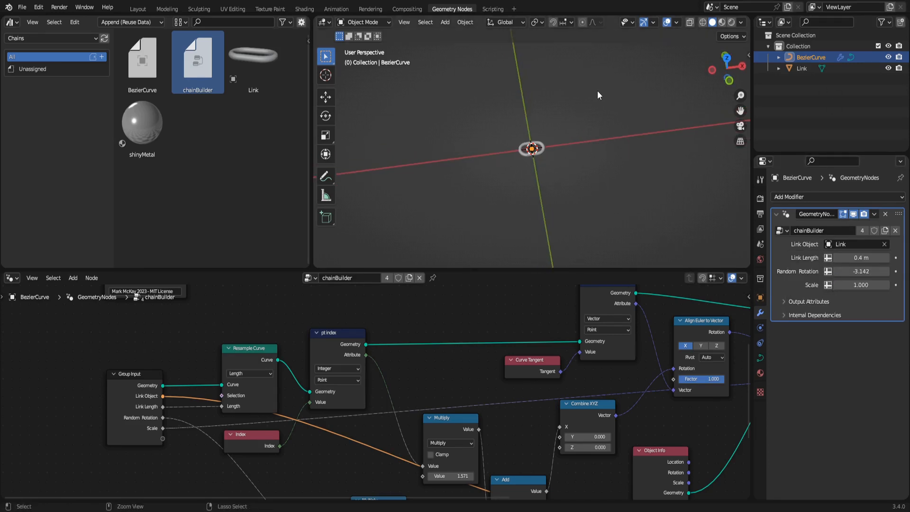
{"action": "middle_click_drag", "start_coordinate": [597, 90], "coordinate": [560, 110], "text": "ctrl"}
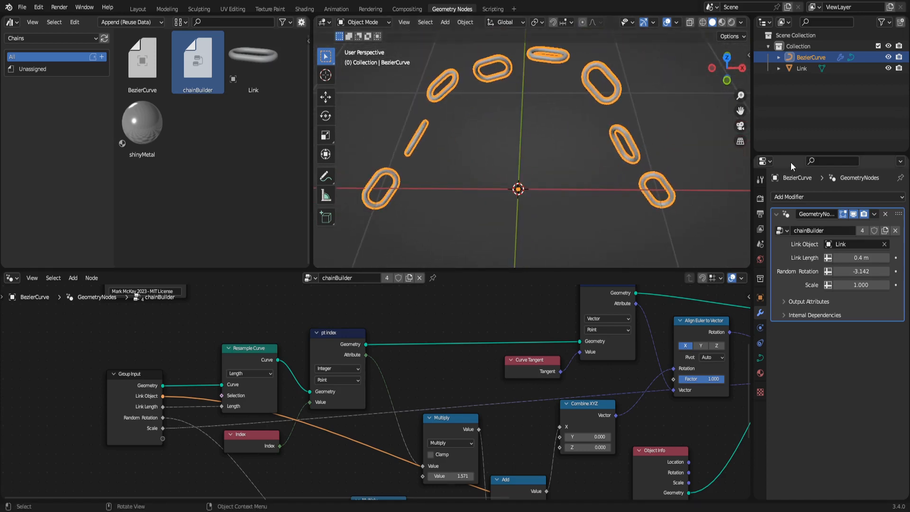
{"action": "left_click_drag", "start_coordinate": [863, 261], "coordinate": [839, 260]}
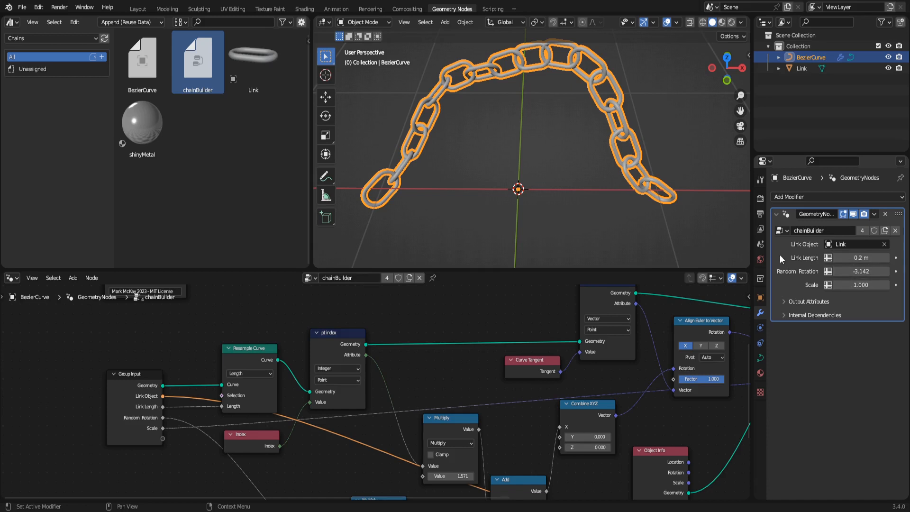
{"action": "middle_click_drag", "start_coordinate": [502, 136], "coordinate": [546, 107]}
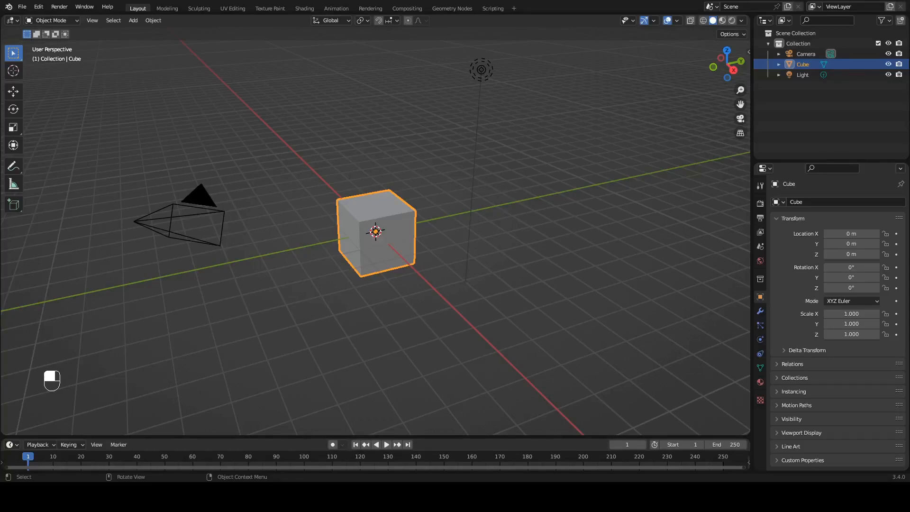
- Delete the default cube from the new scene
{"action": "middle_click_drag", "start_coordinate": [327, 152], "coordinate": [366, 192]}
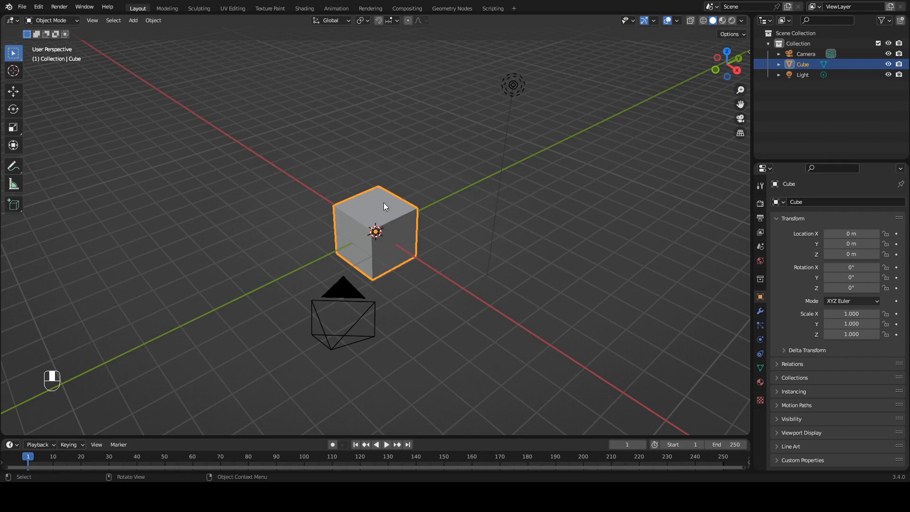
{"action": "key", "text": "x"}
{"action": "left_click", "coordinate": [378, 203]}
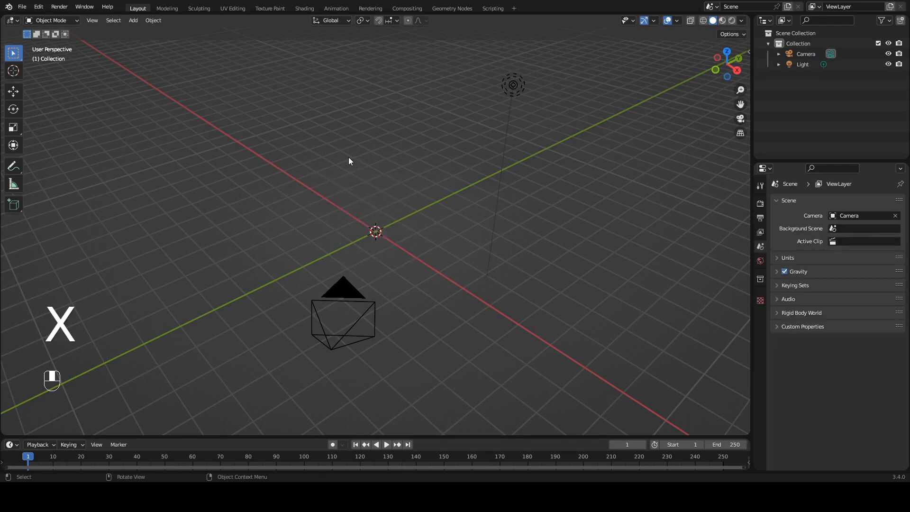
- Add a torus mesh at the origin in top view with 16 major segments
{"action": "key", "text": "KP_7"}
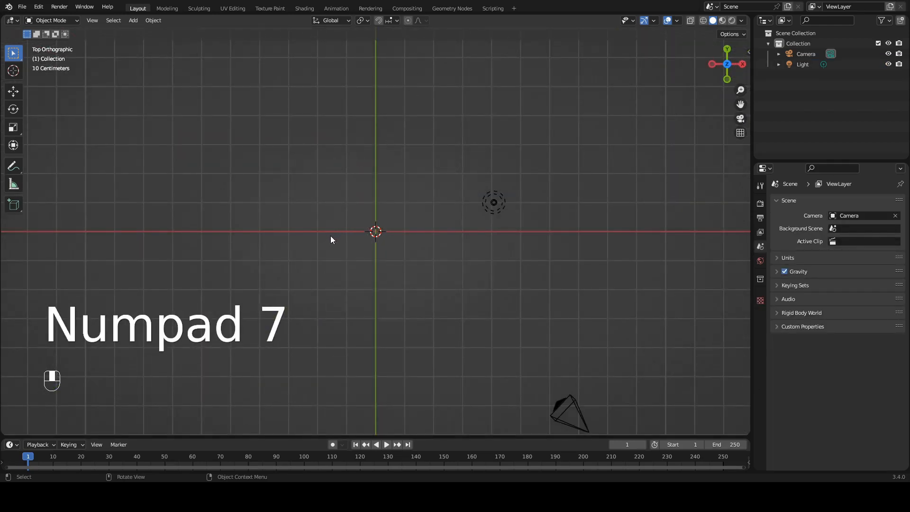
{"action": "key", "text": "shift+a"}
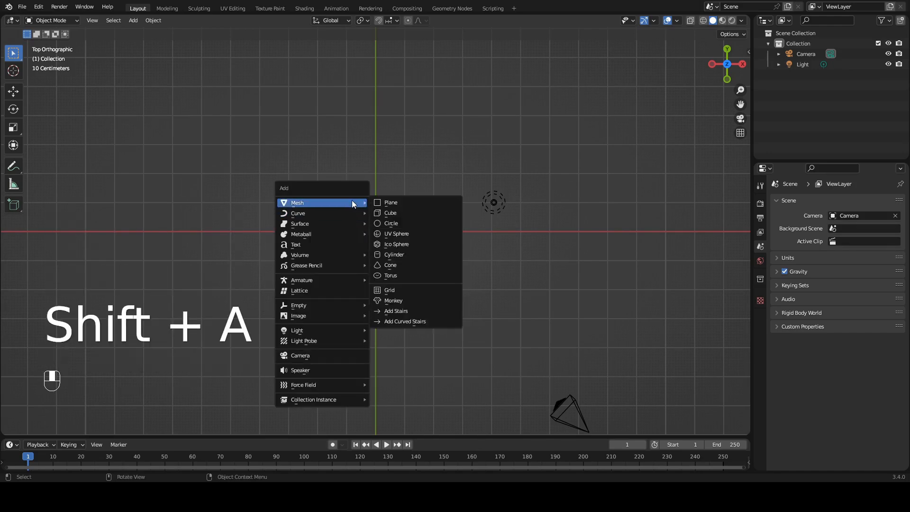
{"action": "left_click", "coordinate": [408, 274]}
{"action": "middle_click_drag", "start_coordinate": [339, 276], "coordinate": [352, 187], "text": "ctrl"}
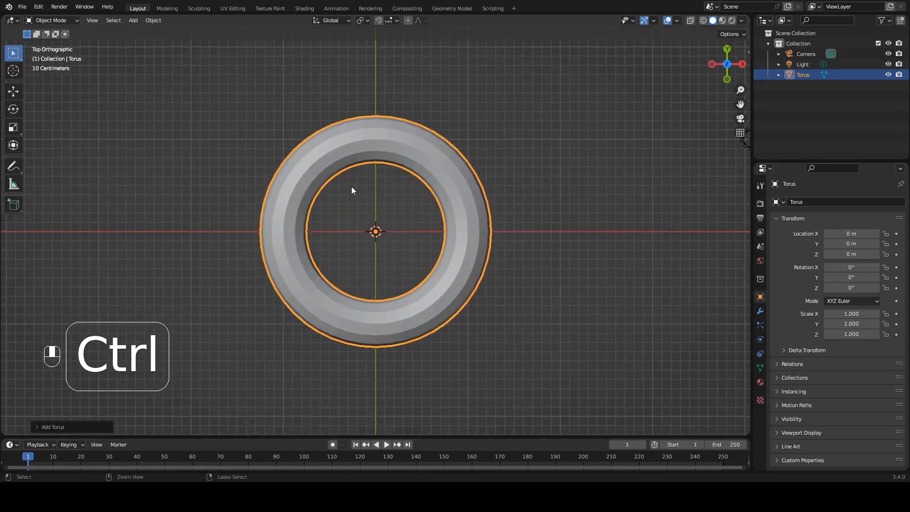
{"action": "left_click", "coordinate": [89, 427]}
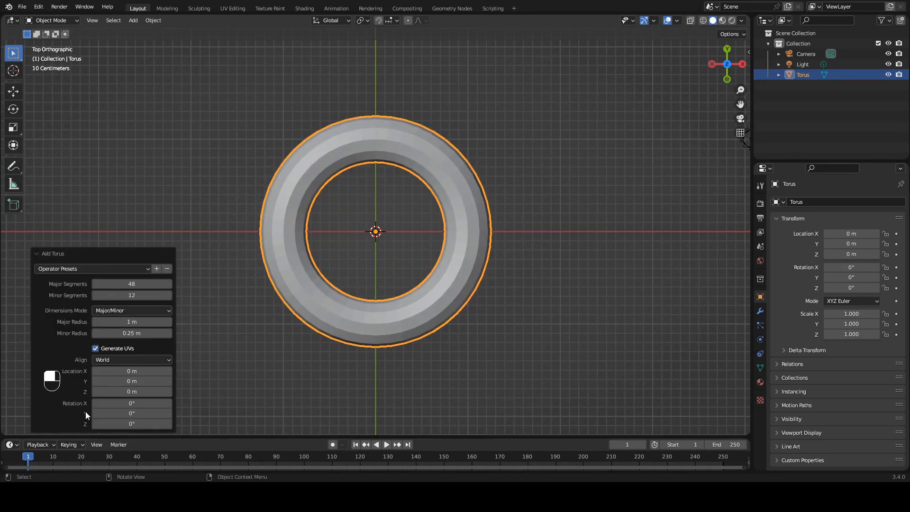
{"action": "left_click", "coordinate": [140, 284]}
{"action": "type", "text": "16"}
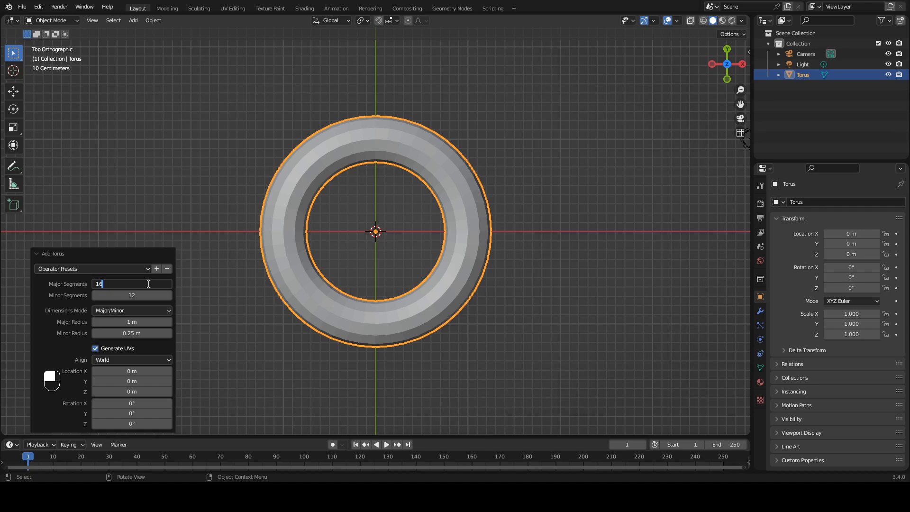
{"action": "key", "text": "Return"}
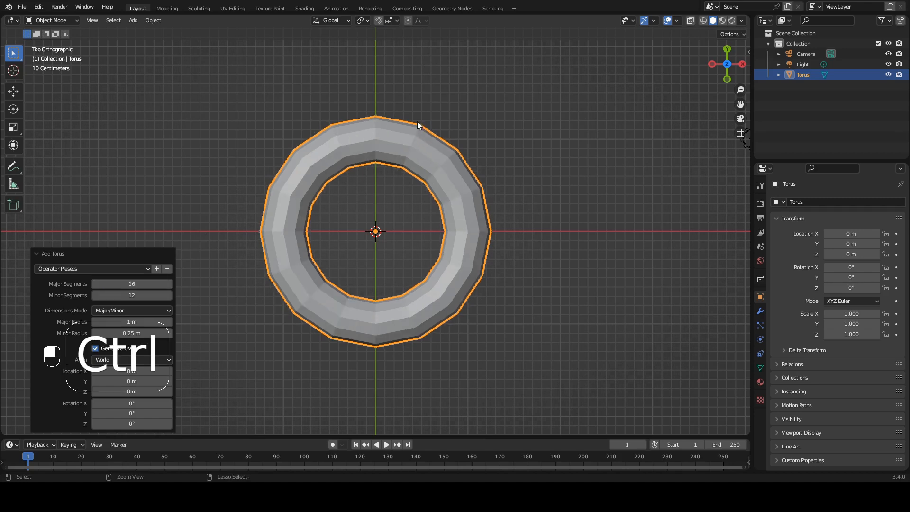
{"action": "middle_click_drag", "start_coordinate": [417, 123], "coordinate": [371, 181], "text": "ctrl"}
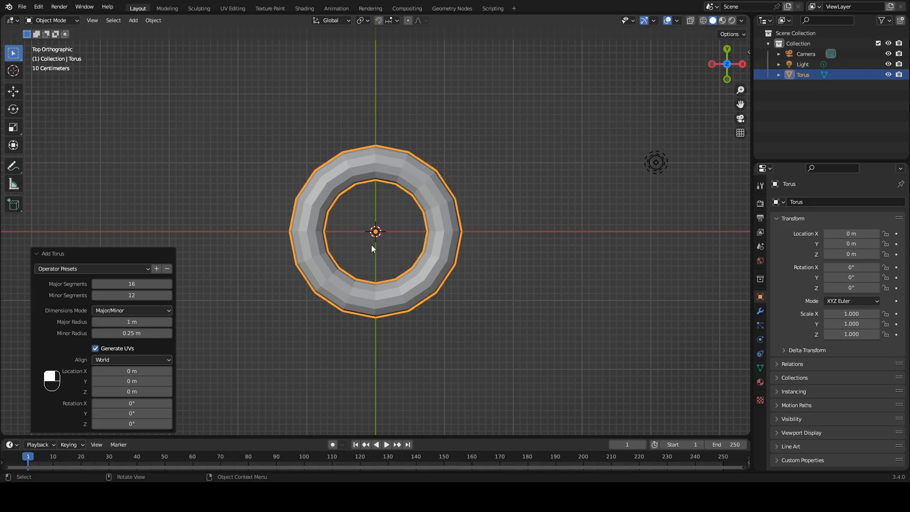
- Rip the torus mesh apart along its two opposite edge loops on the Y axis, leaving the ripped edges in place
{"action": "middle_click_drag", "start_coordinate": [564, 222], "coordinate": [340, 214]}
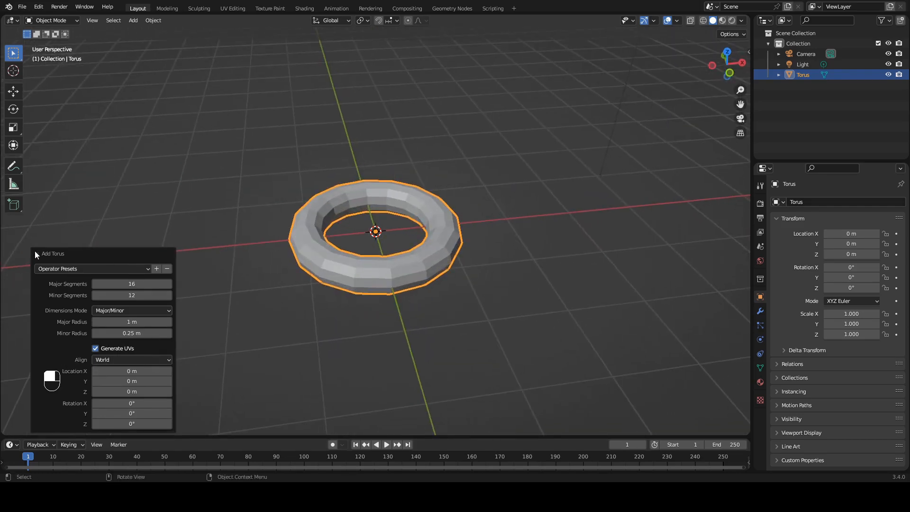
{"action": "middle_click_drag", "start_coordinate": [174, 234], "coordinate": [375, 208], "text": "ctrl"}
{"action": "key", "text": "Tab"}
{"action": "key", "text": "2"}
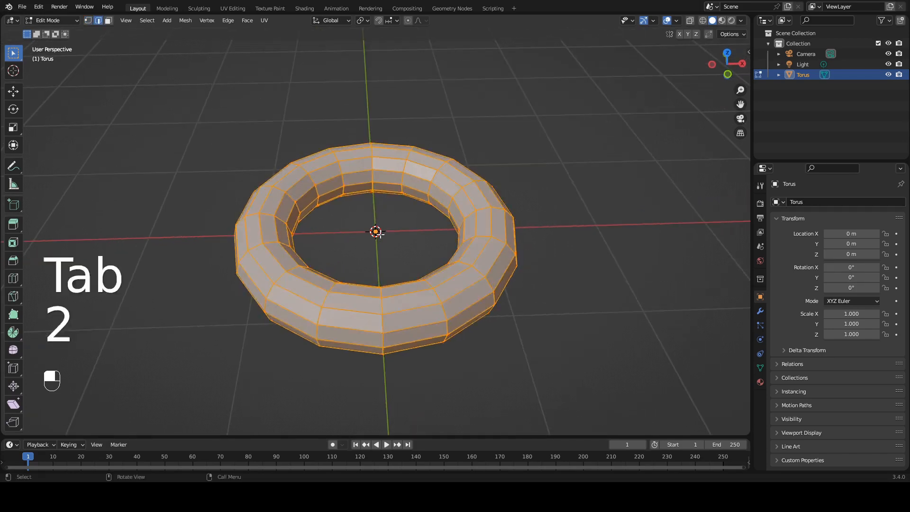
{"action": "left_click", "coordinate": [380, 307], "text": "alt"}
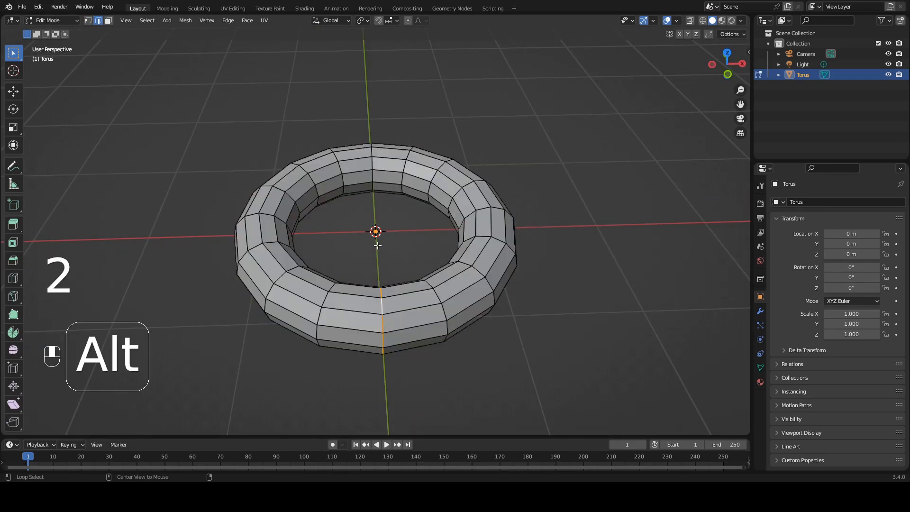
{"action": "left_click", "coordinate": [372, 161], "text": "alt+shift"}
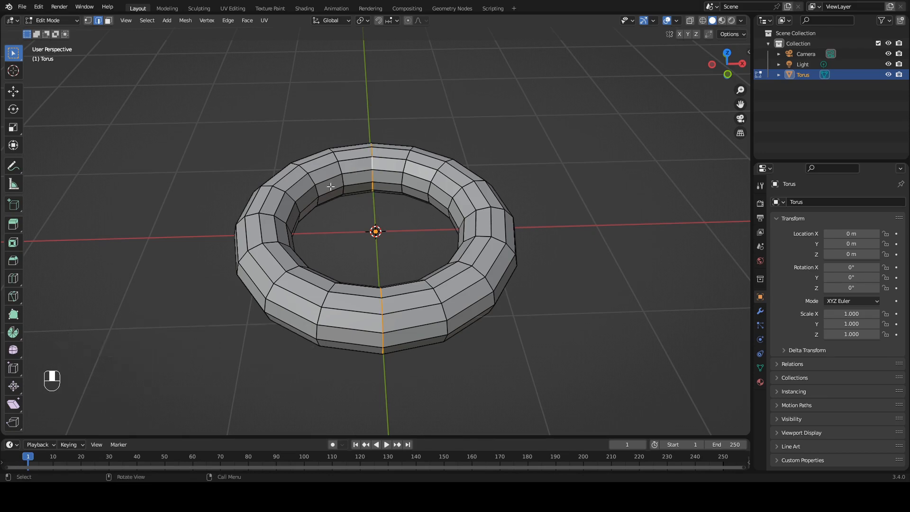
{"action": "middle_click_drag", "start_coordinate": [275, 256], "coordinate": [405, 240]}
{"action": "key", "text": "v"}
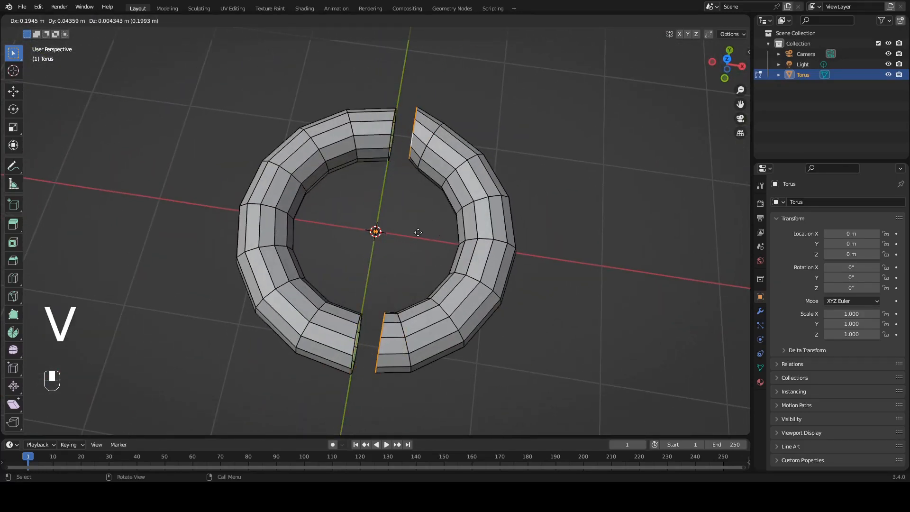
{"action": "right_click", "coordinate": [418, 232]}
- Select the linked geometry of the torus half on the positive X side and move it outward along X
{"action": "middle_click_drag", "start_coordinate": [409, 234], "coordinate": [384, 193]}
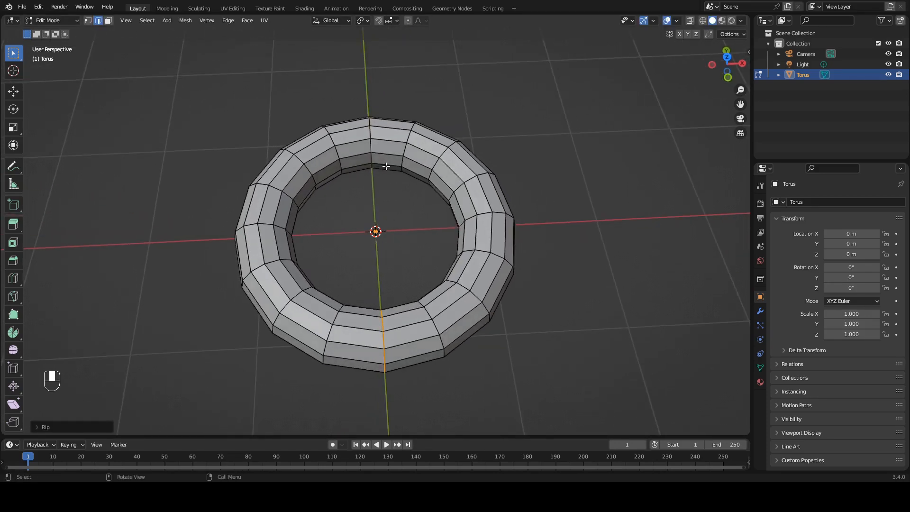
{"action": "middle_click_drag", "start_coordinate": [379, 118], "coordinate": [387, 149]}
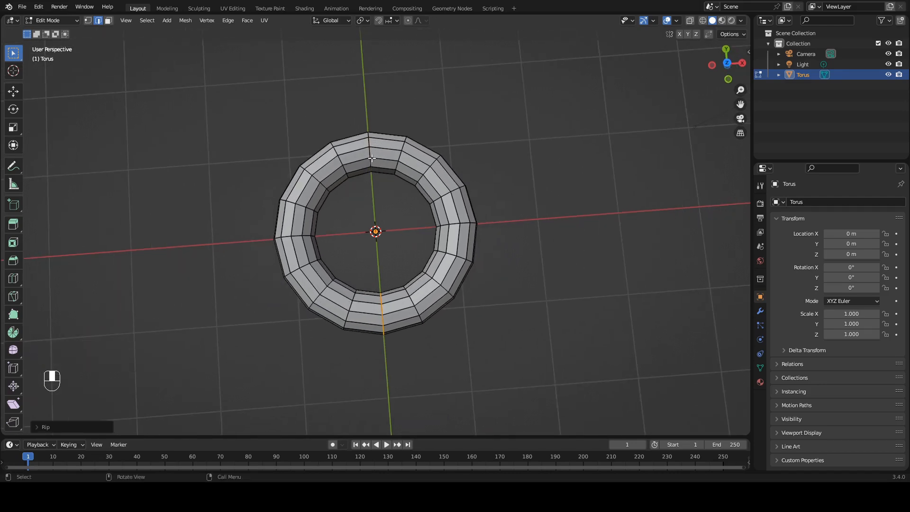
{"action": "middle_click_drag", "start_coordinate": [448, 214], "coordinate": [455, 229]}
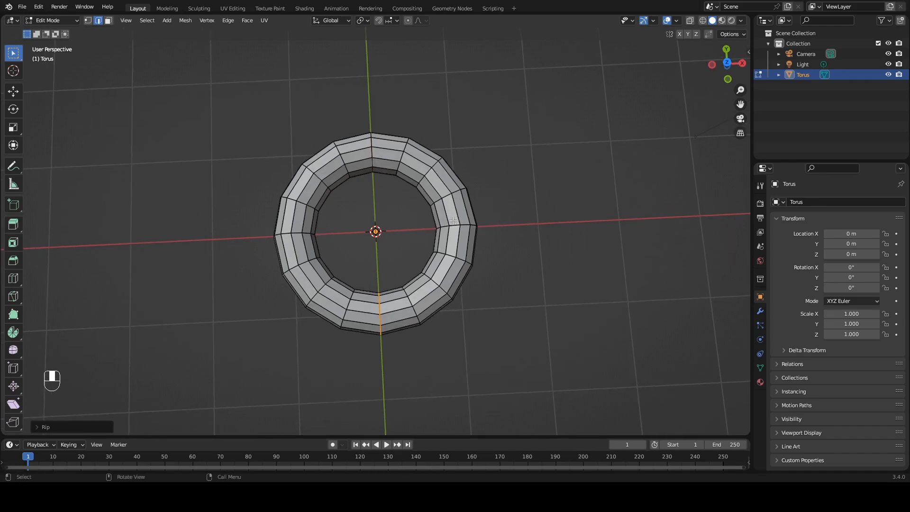
{"action": "key", "text": "l"}
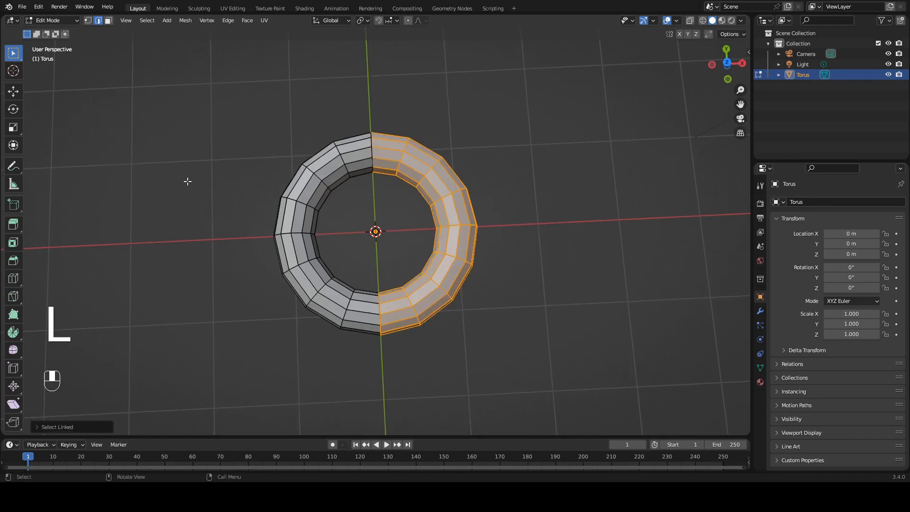
{"action": "left_click", "coordinate": [13, 92]}
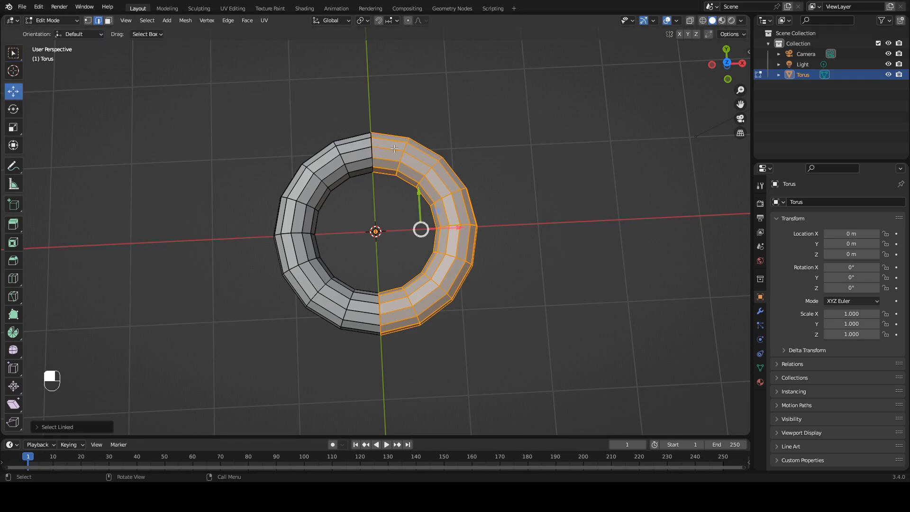
{"action": "left_click_drag", "start_coordinate": [459, 227], "coordinate": [577, 226]}
- Bridge the two facing open edge loops at the negative Y ends of the torus halves with Bridge Edge Loops
{"action": "middle_click_drag", "start_coordinate": [478, 209], "coordinate": [357, 275]}
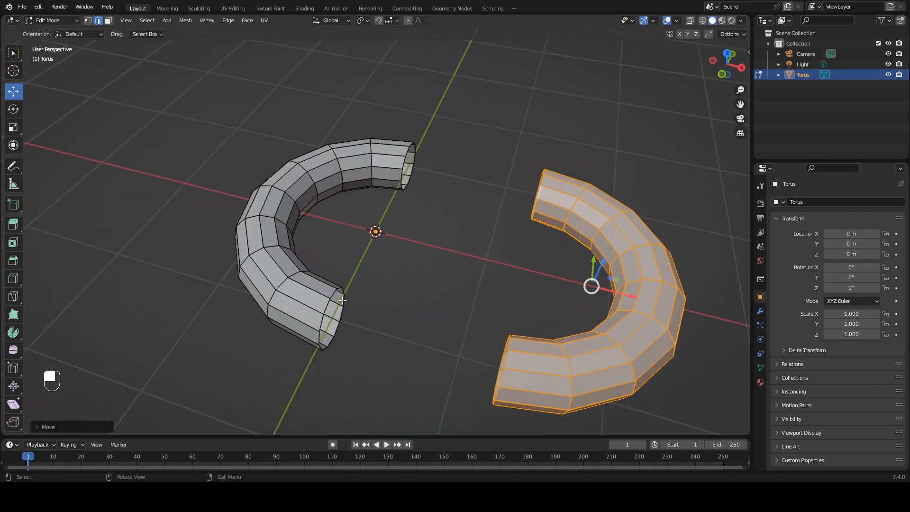
{"action": "left_click", "coordinate": [328, 305], "text": "alt"}
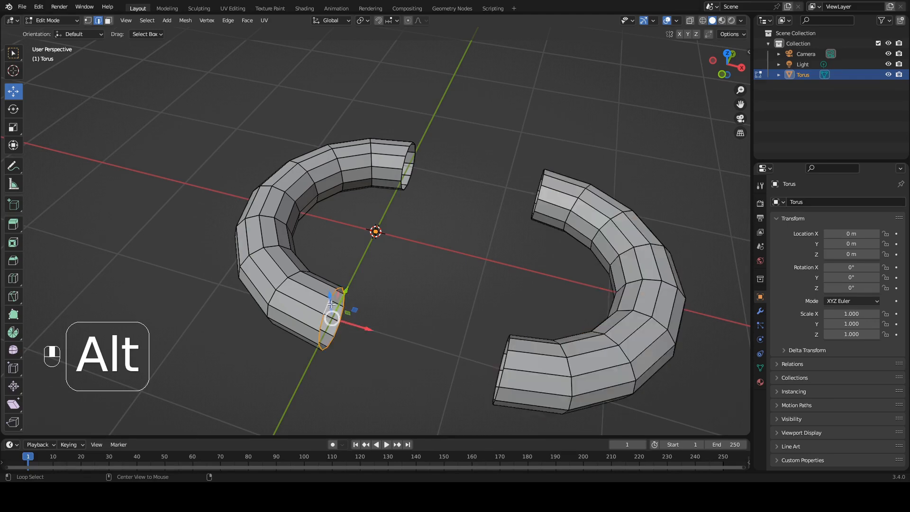
{"action": "middle_click_drag", "start_coordinate": [345, 293], "coordinate": [572, 288]}
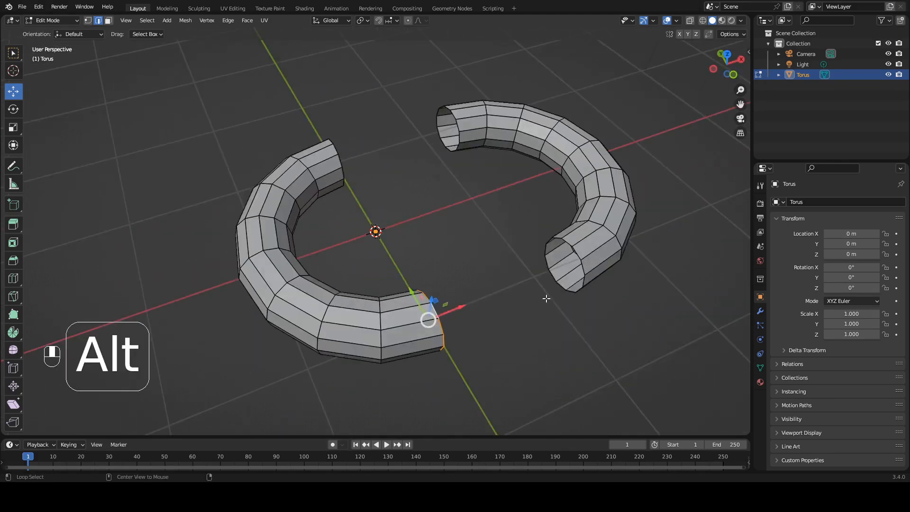
{"action": "left_click", "coordinate": [573, 251], "text": "alt+shift"}
{"action": "middle_click_drag", "start_coordinate": [571, 251], "coordinate": [560, 250]}
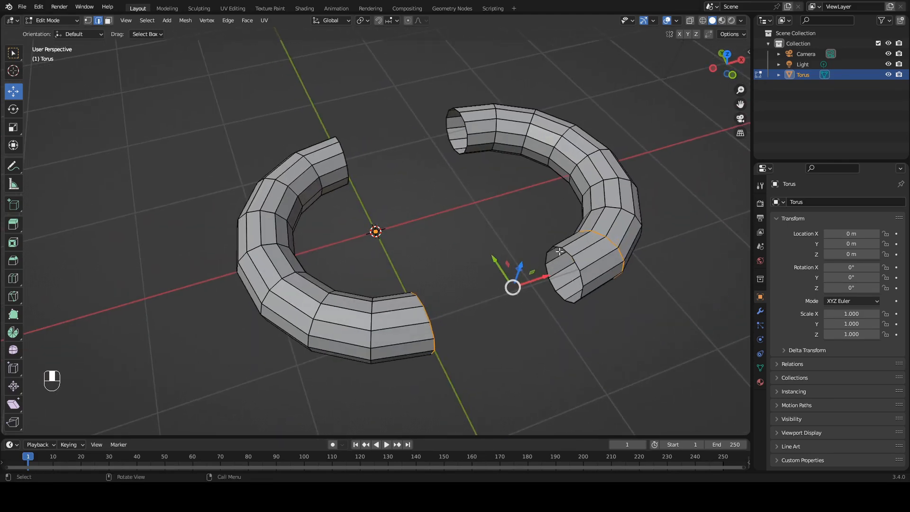
{"action": "key", "text": "ctrl+z"}
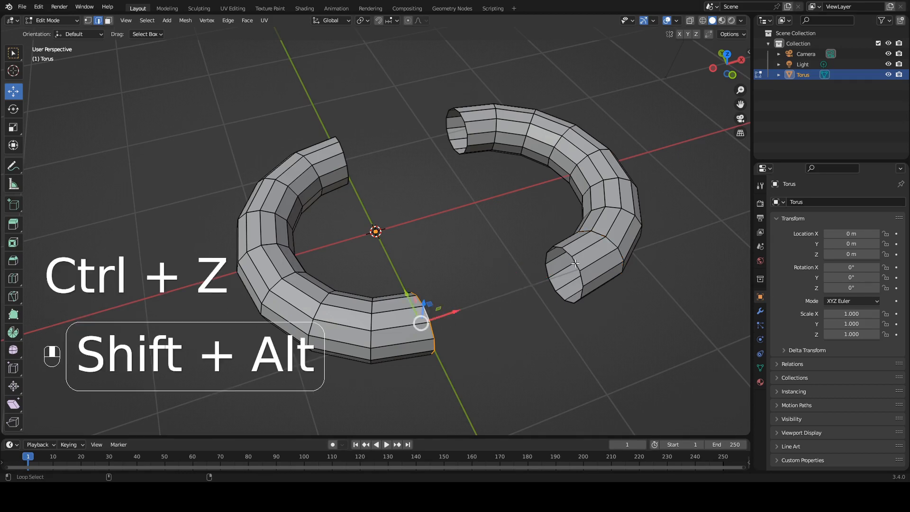
{"action": "left_click", "coordinate": [575, 264], "text": "alt+shift"}
{"action": "middle_click_drag", "start_coordinate": [575, 263], "coordinate": [431, 295]}
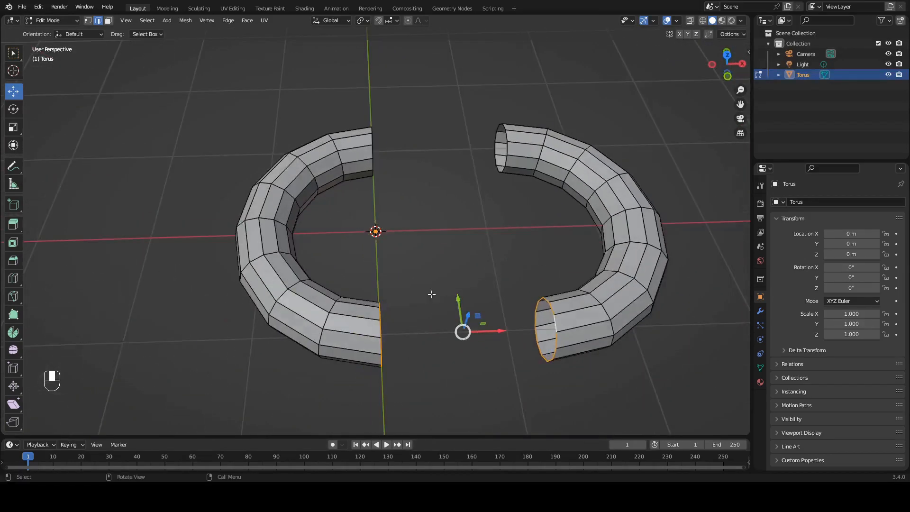
{"action": "middle_click_drag", "start_coordinate": [535, 303], "coordinate": [443, 264]}
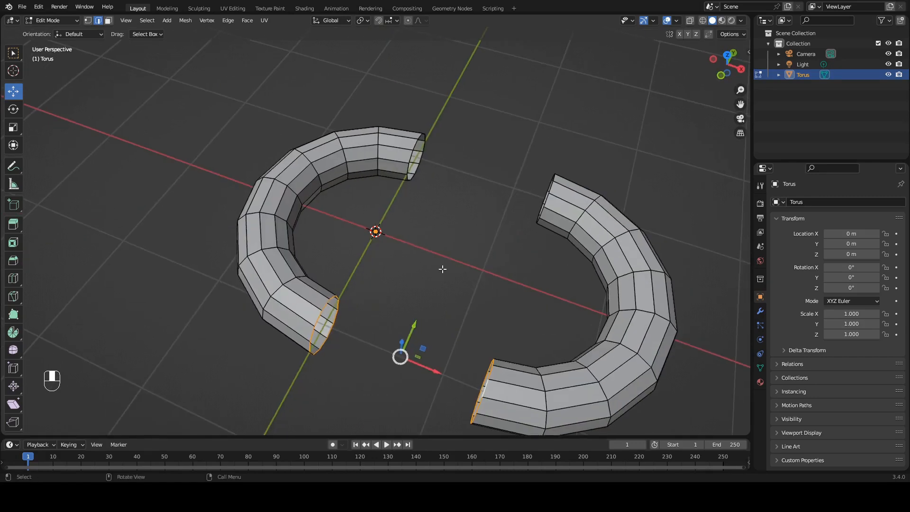
{"action": "key", "text": "ctrl+e"}
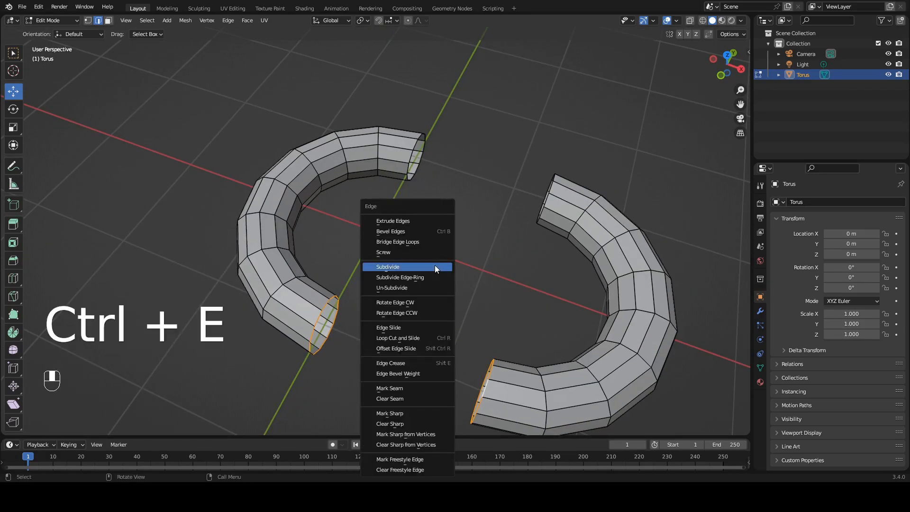
{"action": "left_click", "coordinate": [431, 241]}
{"action": "middle_click_drag", "start_coordinate": [409, 258], "coordinate": [437, 256]}
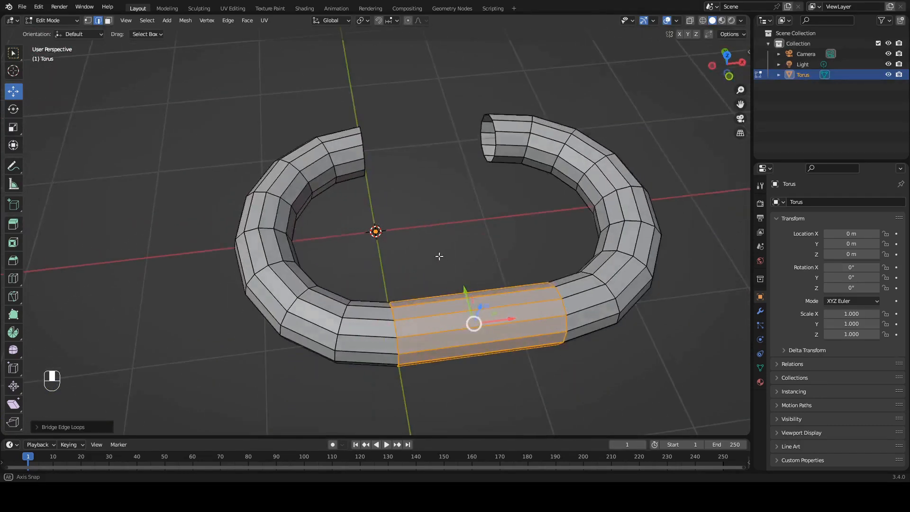
- Bridge the remaining pair of open edge loops at the positive Y ends and return to Object Mode
{"action": "middle_click_drag", "start_coordinate": [408, 166], "coordinate": [405, 208], "text": "ctrl"}
{"action": "middle_click_drag", "start_coordinate": [404, 209], "coordinate": [379, 199]}
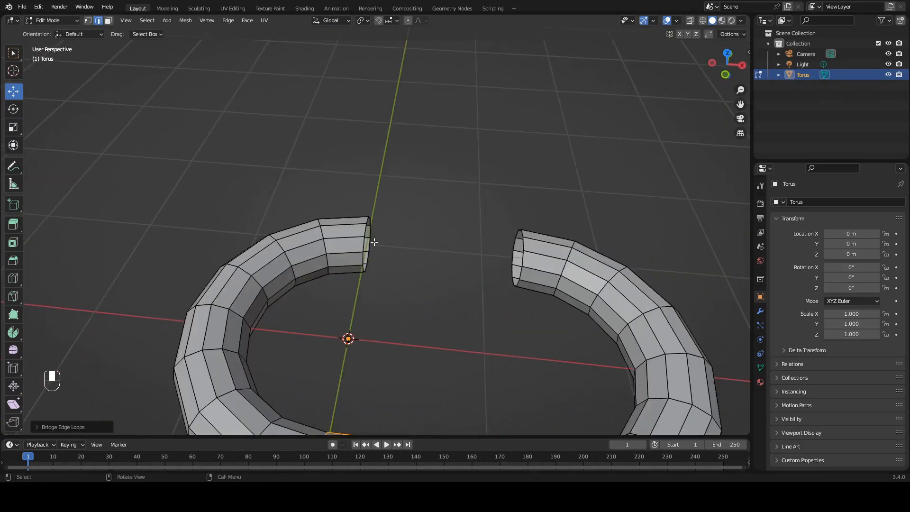
{"action": "left_click", "coordinate": [363, 238], "text": "alt"}
{"action": "middle_click_drag", "start_coordinate": [363, 238], "coordinate": [396, 263]}
{"action": "left_click", "coordinate": [465, 210], "text": "alt+shift"}
{"action": "key", "text": "ctrl+e"}
{"action": "left_click", "coordinate": [412, 203]}
{"action": "key", "text": "Tab"}
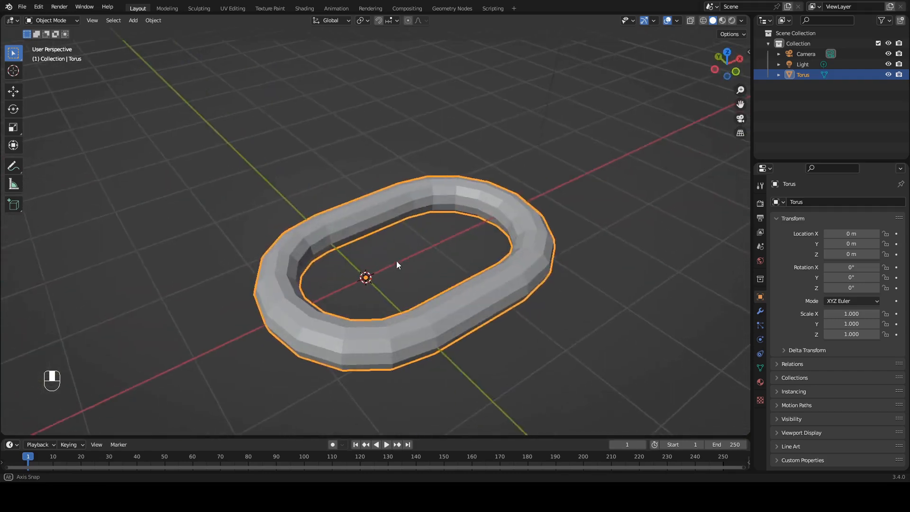
- Apply Shade Smooth to the elongated torus link
{"action": "left_click", "coordinate": [150, 21]}
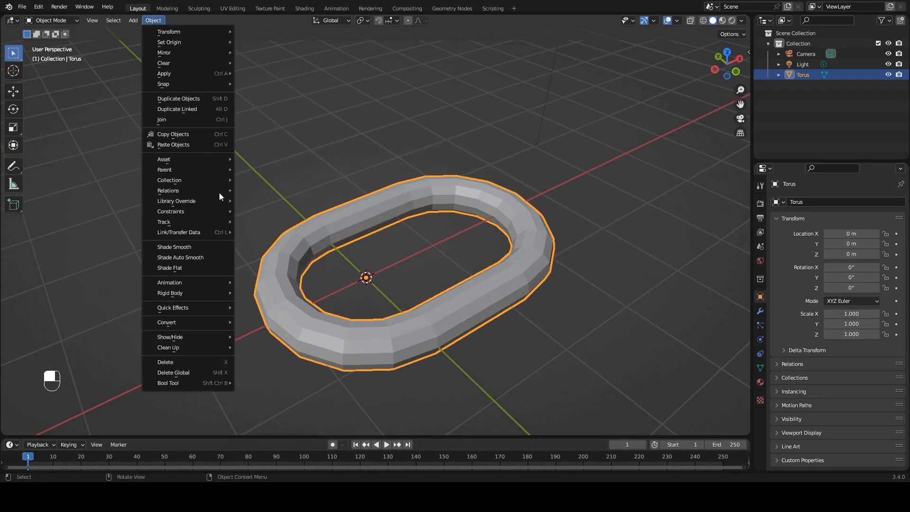
{"action": "left_click", "coordinate": [208, 248]}
{"action": "middle_click_drag", "start_coordinate": [453, 227], "coordinate": [396, 274]}
{"action": "middle_click_drag", "start_coordinate": [335, 264], "coordinate": [408, 262], "text": "ctrl"}
{"action": "key", "text": "r"}
{"action": "key", "text": "r"}
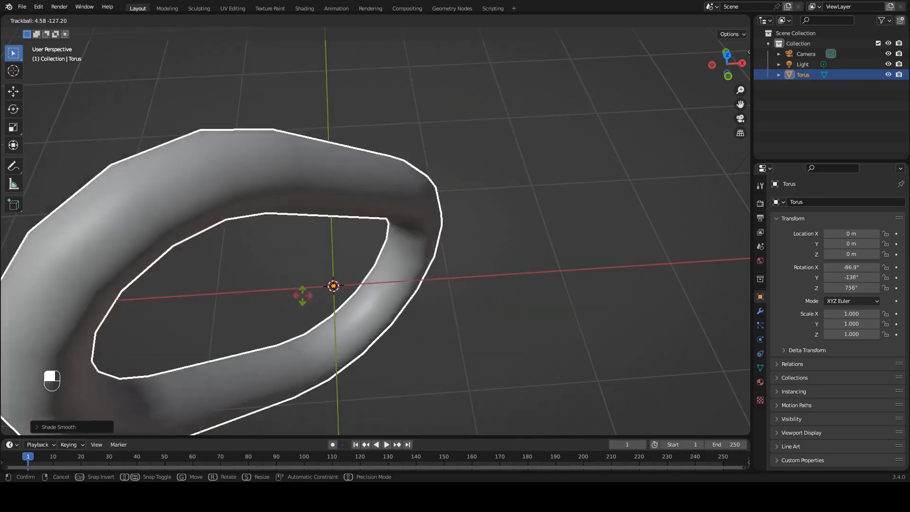
{"action": "right_click", "coordinate": [396, 216]}
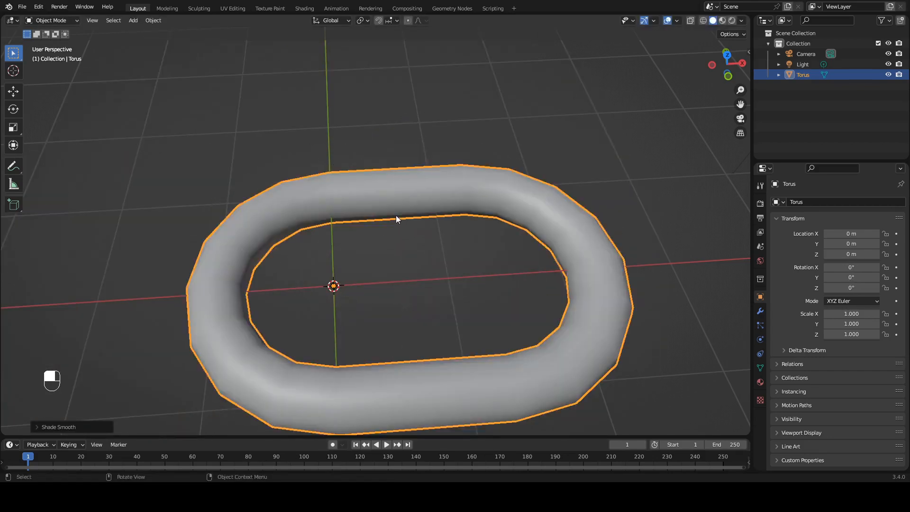
- Set the torus link's origin to its geometry
{"action": "middle_click_drag", "start_coordinate": [402, 191], "coordinate": [416, 180], "text": "ctrl"}
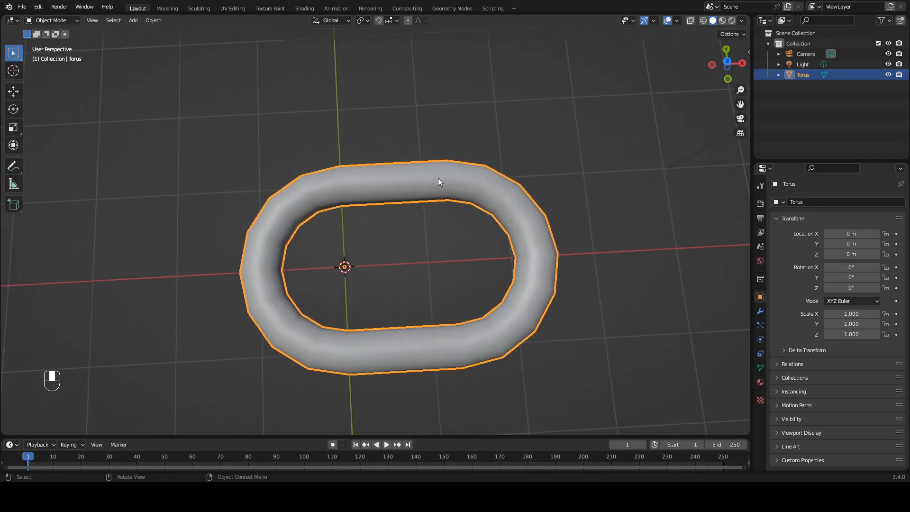
{"action": "right_click", "coordinate": [438, 181]}
{"action": "mouse_move", "coordinate": [438, 179]}
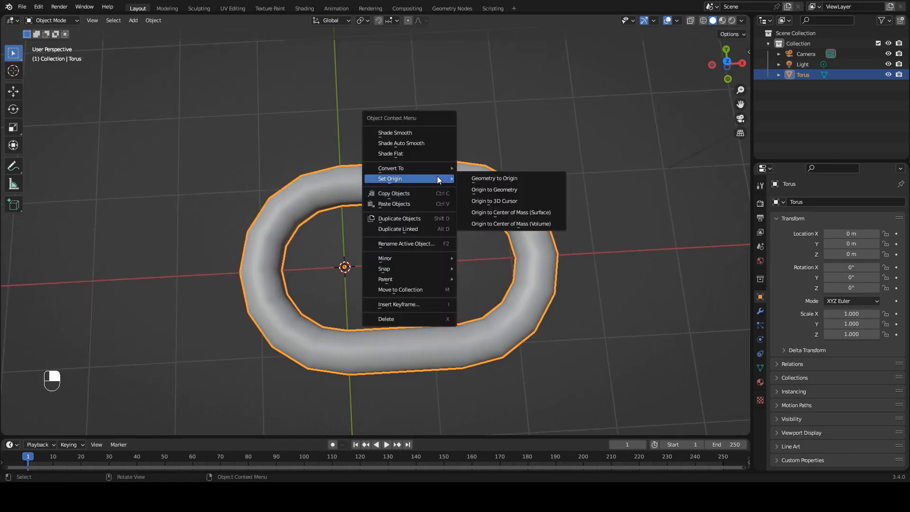
{"action": "left_click", "coordinate": [506, 189]}
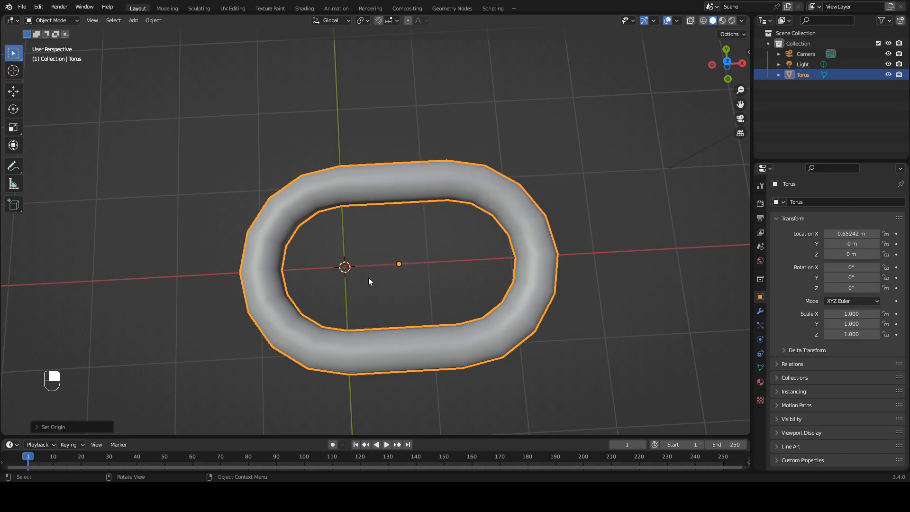
{"action": "middle_click_drag", "start_coordinate": [368, 277], "coordinate": [422, 231]}
{"action": "key", "text": "r"}
{"action": "key", "text": "r"}
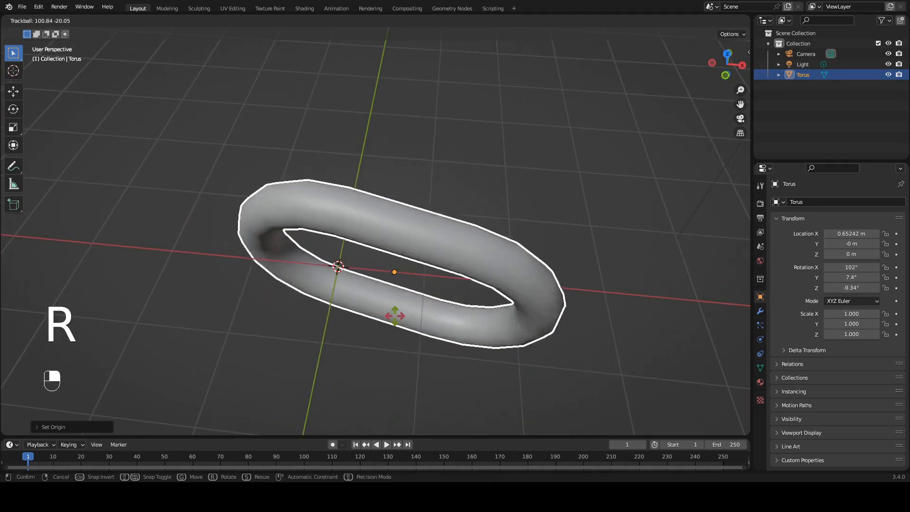
{"action": "right_click", "coordinate": [420, 229]}
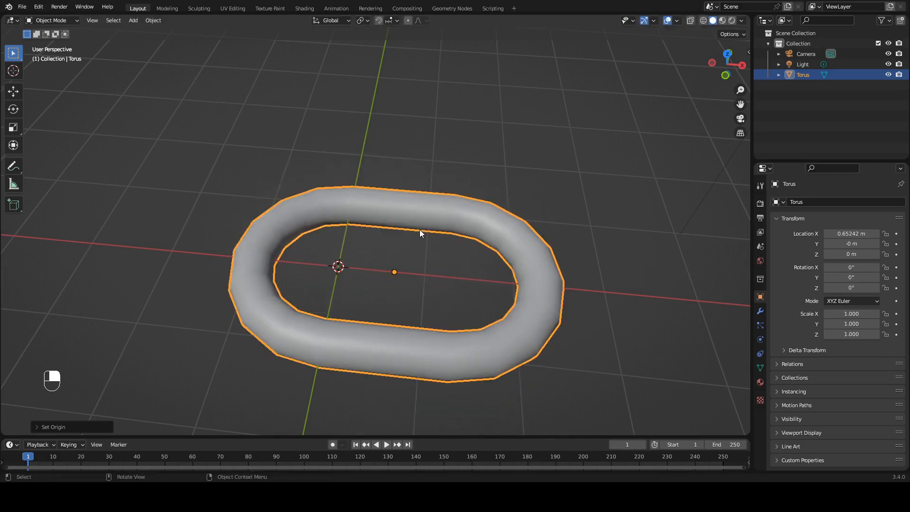
- Deselect the torus link and create a new material for it in the Shading workspace
{"action": "middle_click_drag", "start_coordinate": [419, 230], "coordinate": [384, 231]}
{"action": "left_click", "coordinate": [418, 241]}
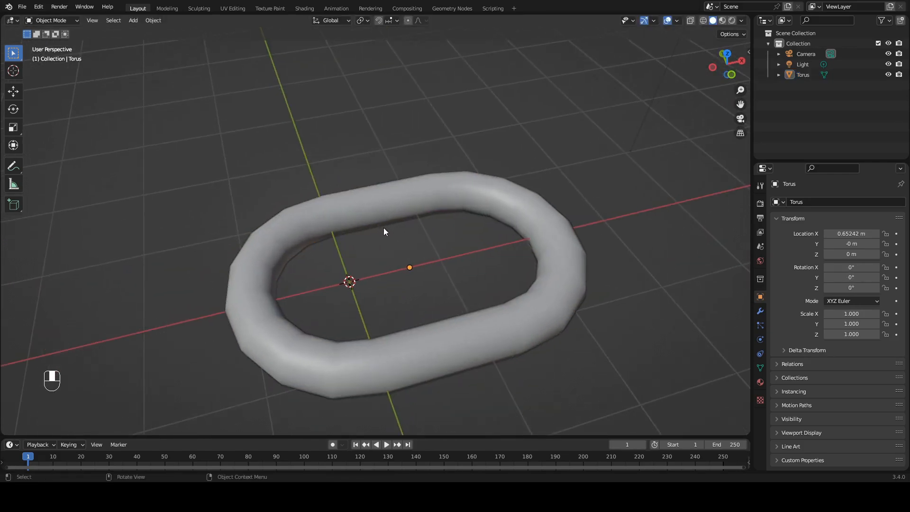
{"action": "left_click", "coordinate": [305, 9]}
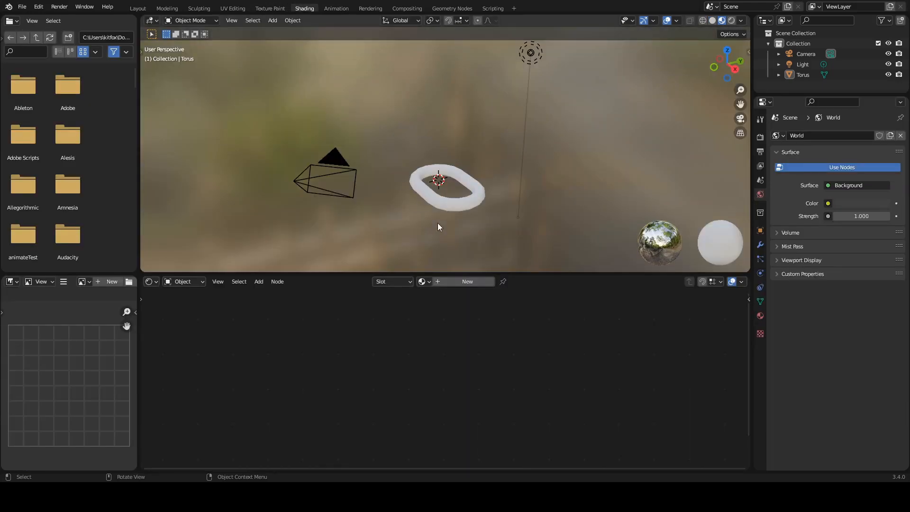
{"action": "middle_click_drag", "start_coordinate": [438, 227], "coordinate": [456, 163], "text": "ctrl"}
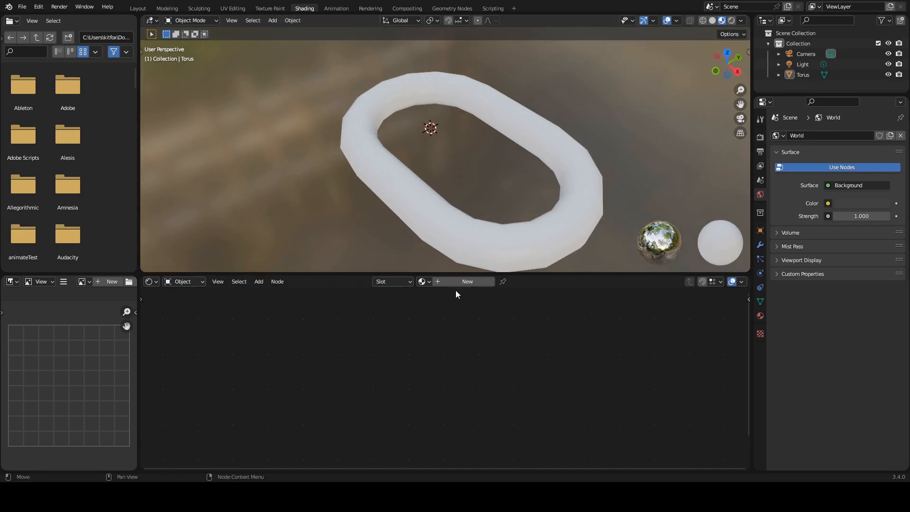
{"action": "left_click", "coordinate": [458, 280]}
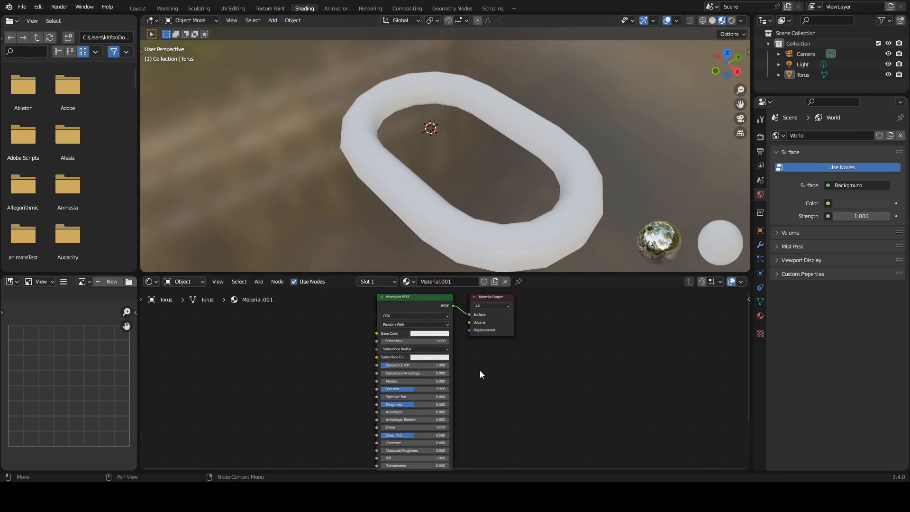
- Set the material's Principled BSDF Metallic to about 0.867 and Roughness to about 0.142
{"action": "mouse_move", "coordinate": [401, 395]}
{"action": "middle_mouse_down", "text": "ctrl"}
{"action": "mouse_move", "coordinate": [402, 374]}
{"action": "mouse_move", "coordinate": [405, 390]}
{"action": "middle_mouse_up", "text": "ctrl"}
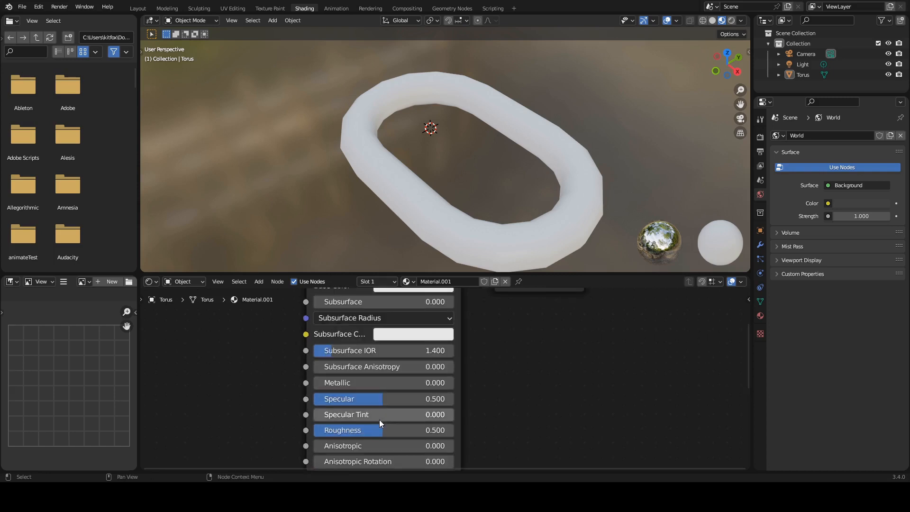
{"action": "left_click_drag", "start_coordinate": [320, 382], "coordinate": [452, 386]}
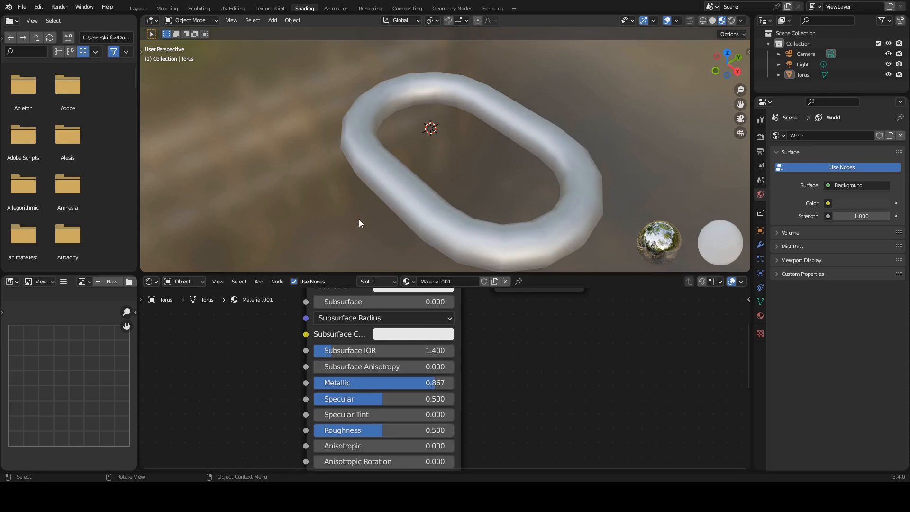
{"action": "middle_click_drag", "start_coordinate": [404, 176], "coordinate": [457, 207]}
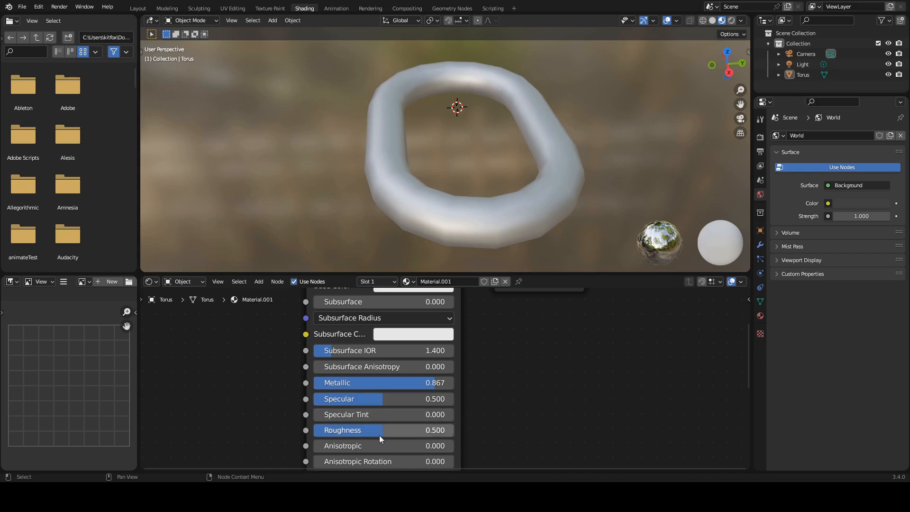
{"action": "left_click_drag", "start_coordinate": [374, 431], "coordinate": [321, 433]}
{"action": "middle_click_drag", "start_coordinate": [450, 193], "coordinate": [500, 174]}
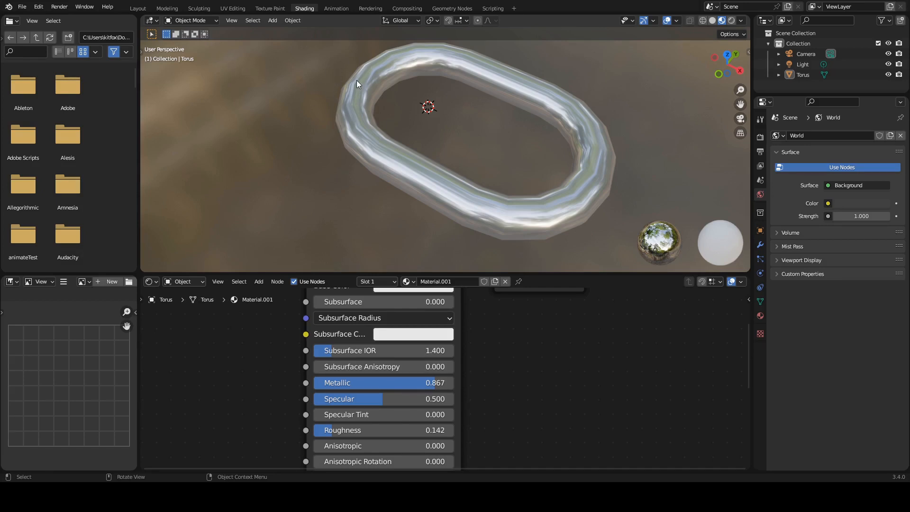
- Return to the Layout workspace and show the viewport in Material Preview shading
{"action": "left_click", "coordinate": [138, 8]}
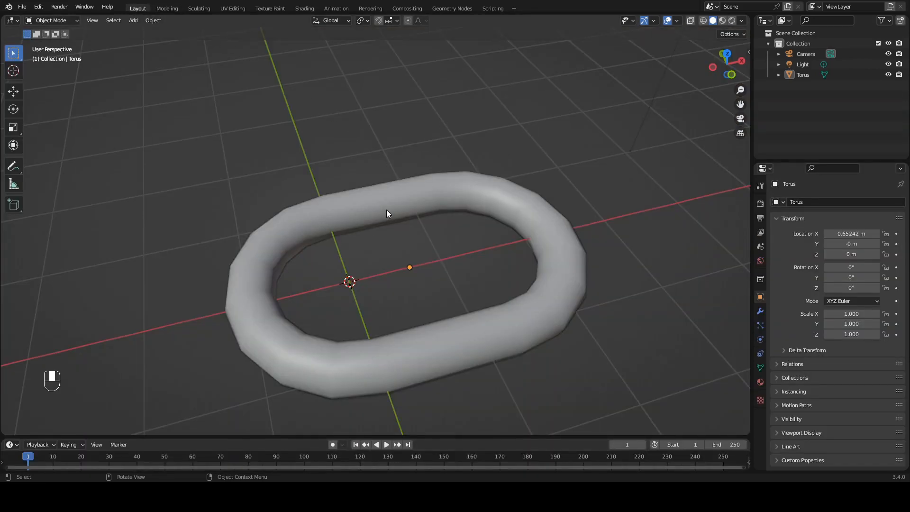
{"action": "left_click", "coordinate": [723, 20]}
{"action": "middle_click_drag", "start_coordinate": [493, 152], "coordinate": [376, 179]}
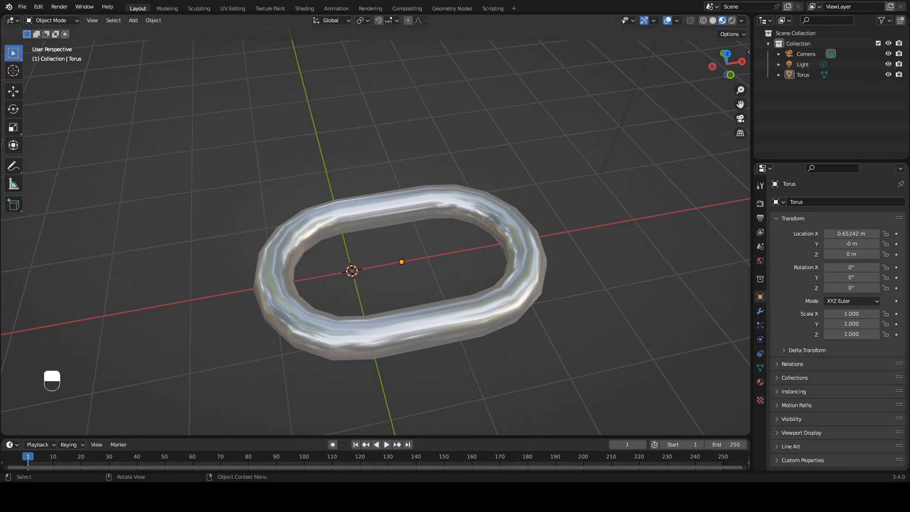
{"action": "middle_click_drag", "start_coordinate": [400, 157], "coordinate": [412, 162]}
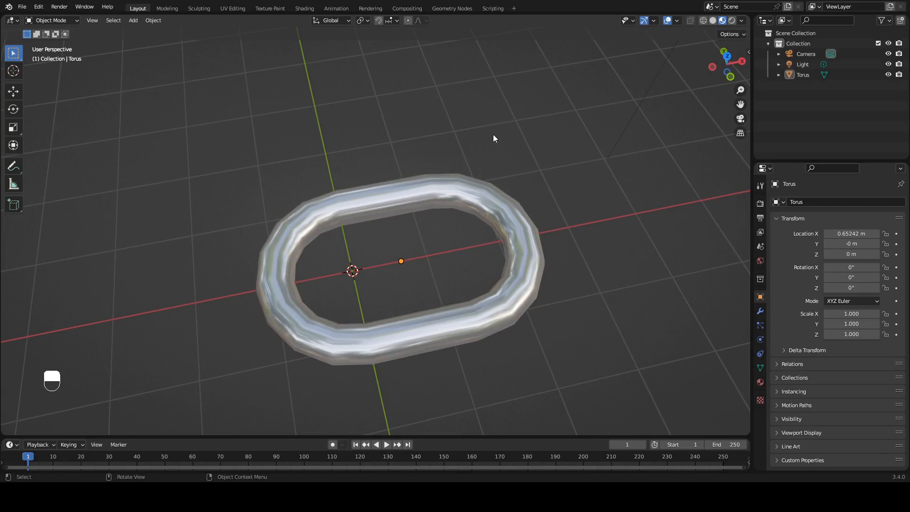
- Rename the Torus object to Link
{"action": "double_click", "coordinate": [803, 75]}
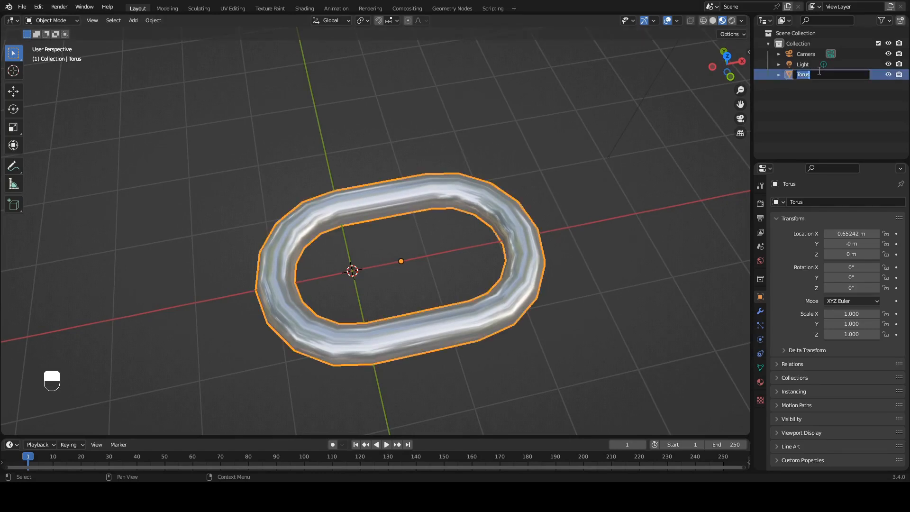
{"action": "type", "text": "Link"}
{"action": "key", "text": "Return"}
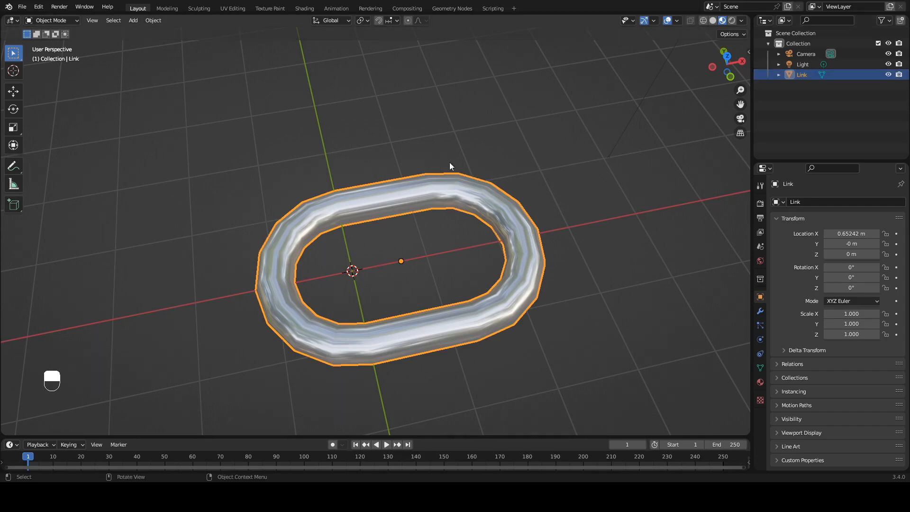
- Add a Bezier curve to the scene
{"action": "key", "text": "ctrl"}
{"action": "middle_click_drag", "start_coordinate": [436, 129], "coordinate": [399, 212], "text": "ctrl"}
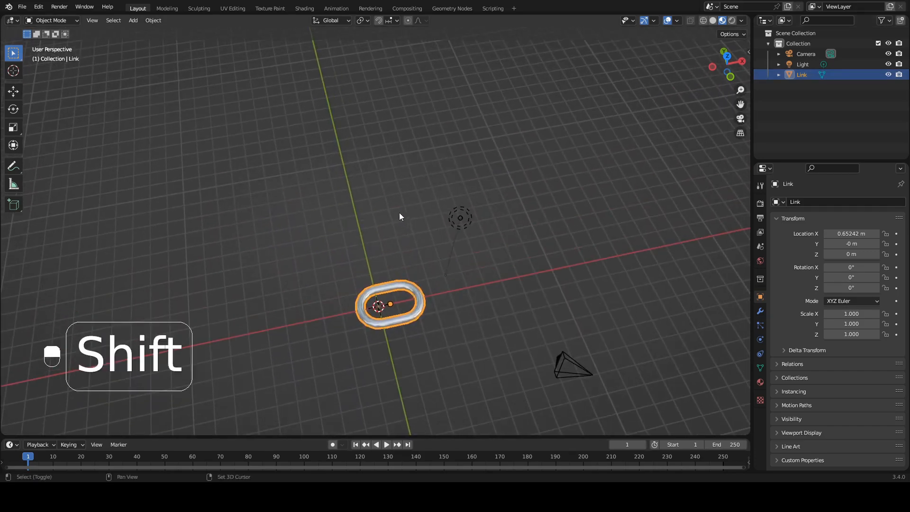
{"action": "key", "text": "shift+a"}
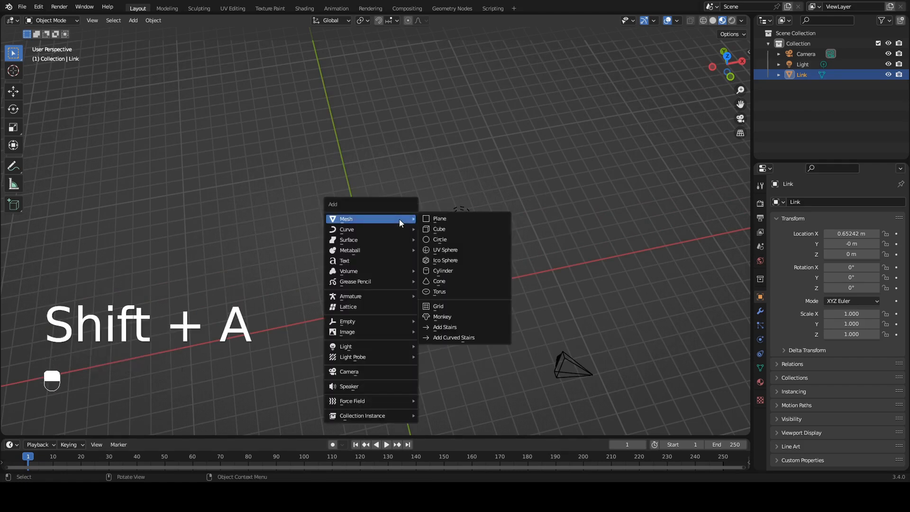
{"action": "mouse_move", "coordinate": [398, 230]}
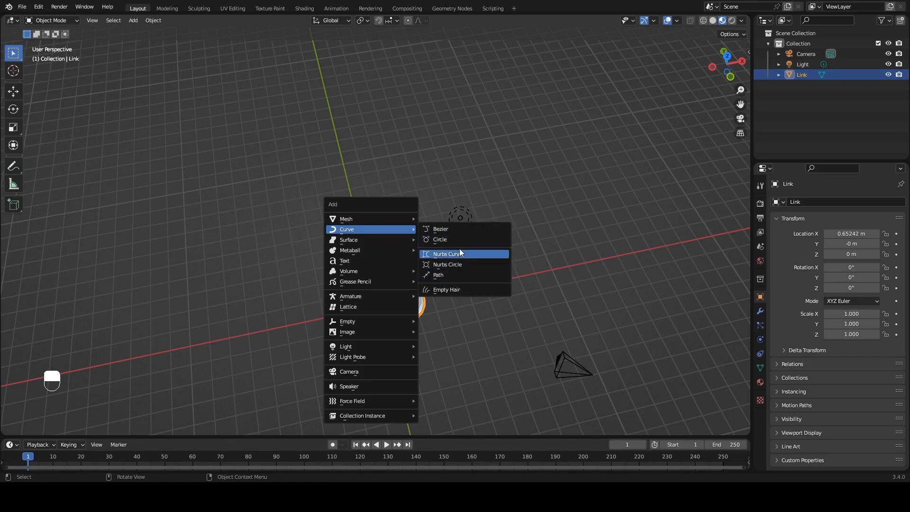
{"action": "left_click", "coordinate": [460, 229]}
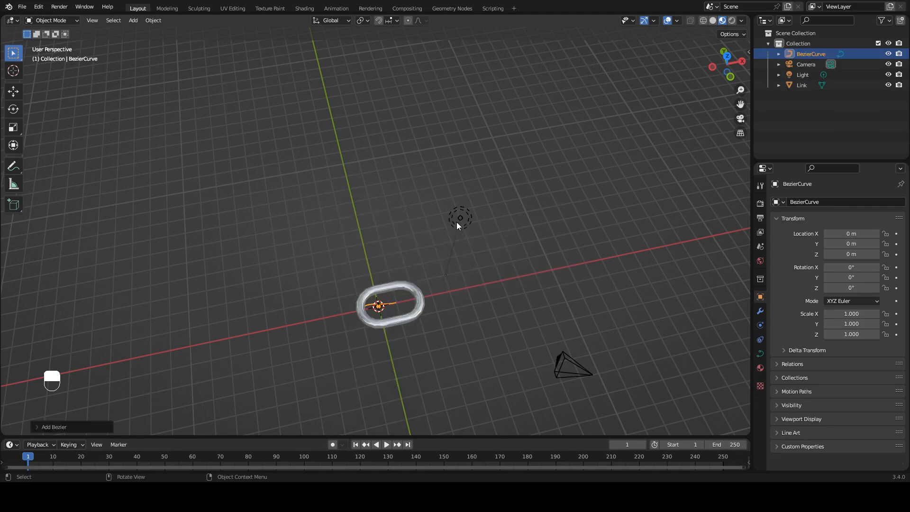
- Move the Bezier curve to about X 1.59 m, Y 6.78 m and scale it uniformly to about 7.7
{"action": "middle_click_drag", "start_coordinate": [442, 198], "coordinate": [422, 198]}
{"action": "key", "text": "KP_7"}
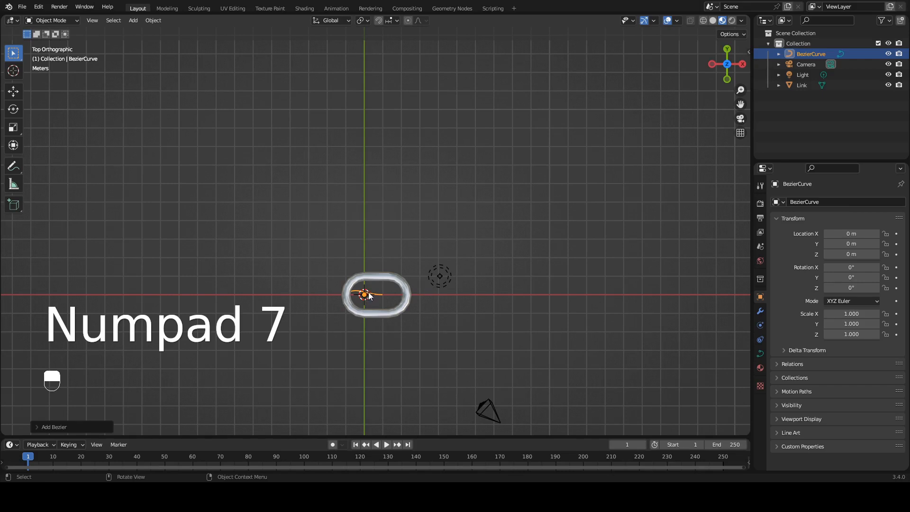
{"action": "key", "text": "g"}
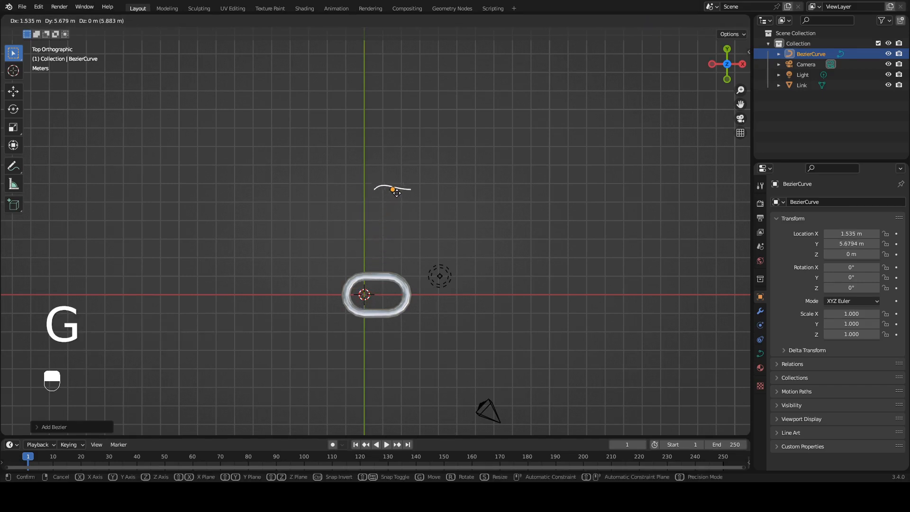
{"action": "left_click", "coordinate": [393, 185]}
{"action": "key", "text": "s"}
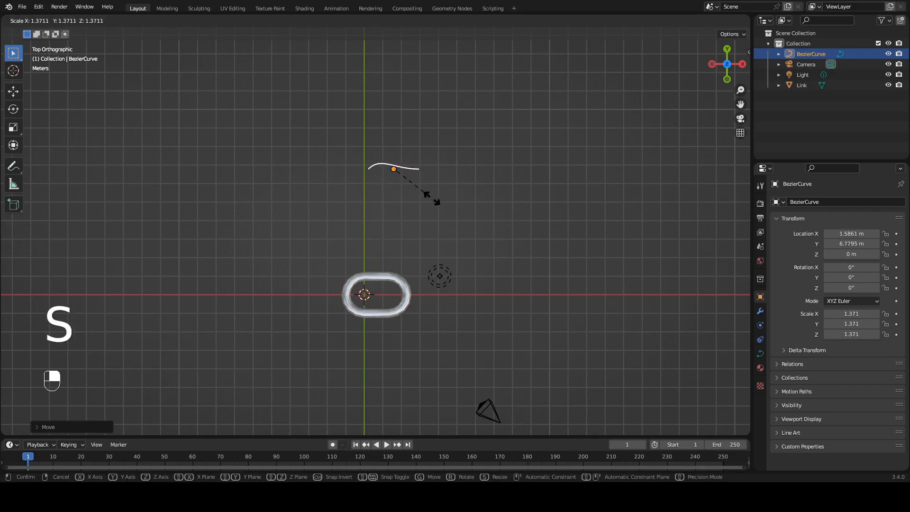
{"action": "left_click", "coordinate": [497, 249]}
{"action": "key", "text": "s"}
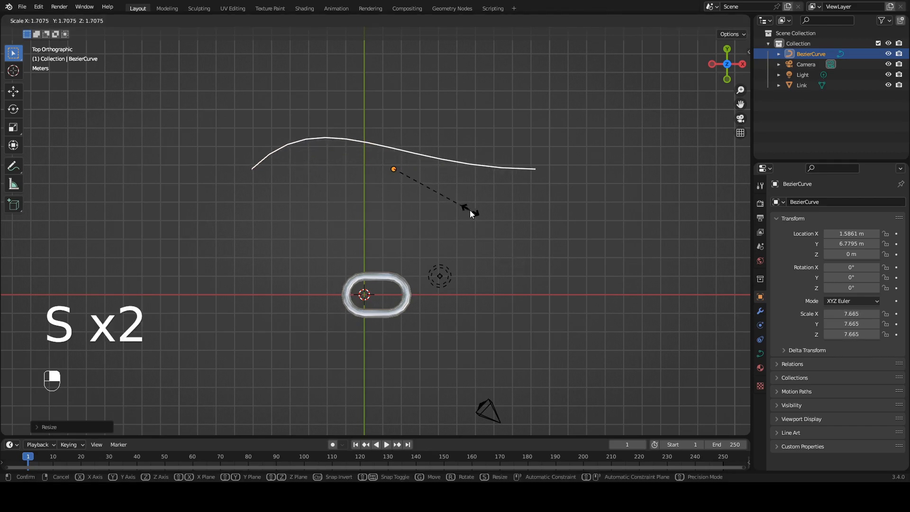
{"action": "left_click", "coordinate": [476, 213]}
{"action": "middle_click_drag", "start_coordinate": [415, 221], "coordinate": [379, 194]}
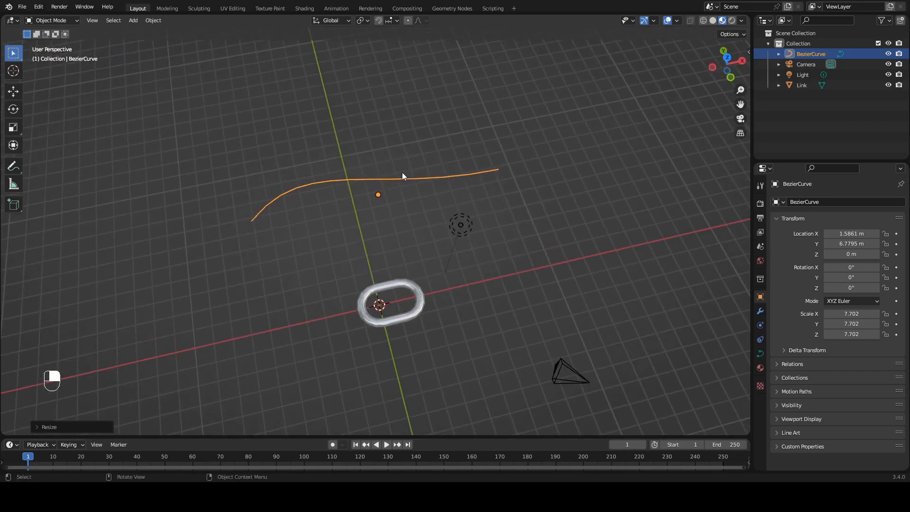
{"action": "key", "text": "Tab"}
{"action": "mouse_move", "coordinate": [264, 225]}
{"action": "middle_mouse_down"}
{"action": "mouse_move", "coordinate": [288, 219]}
{"action": "mouse_move", "coordinate": [259, 213]}
{"action": "middle_mouse_up"}
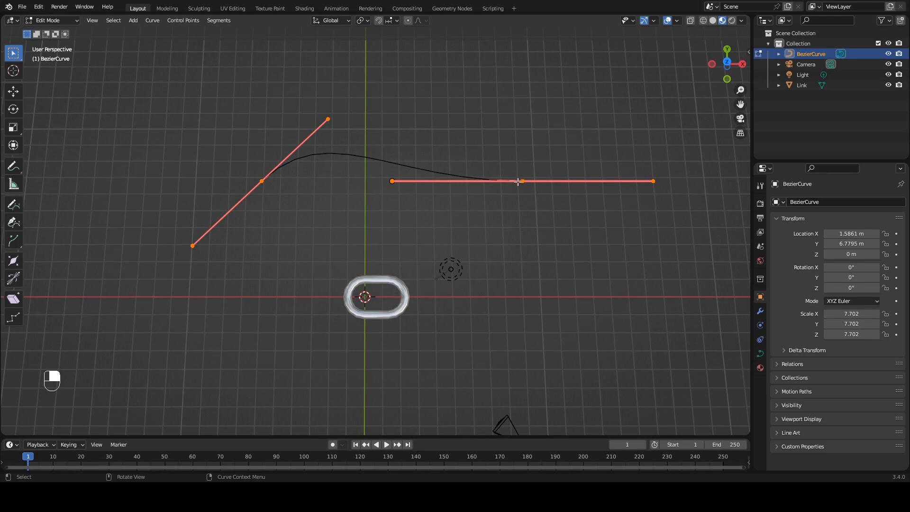
{"action": "left_click", "coordinate": [328, 118]}
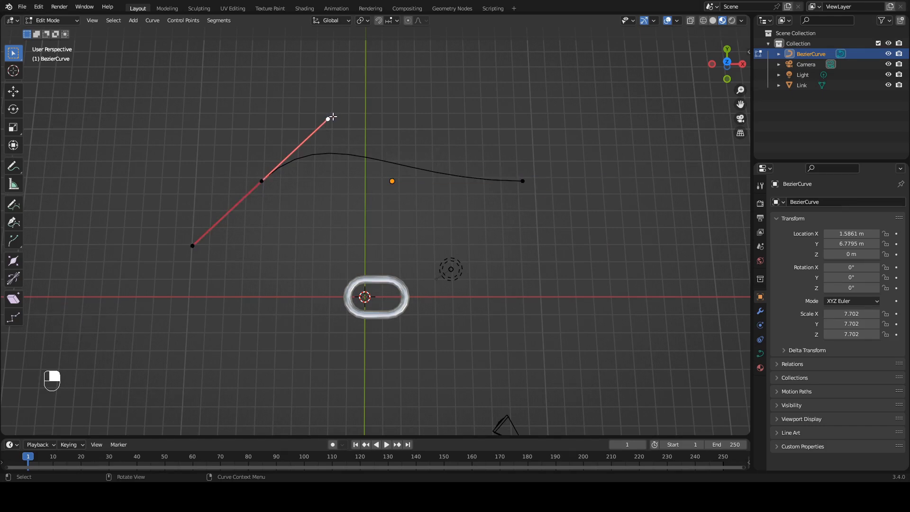
{"action": "key", "text": "g"}
{"action": "right_click", "coordinate": [358, 156]}
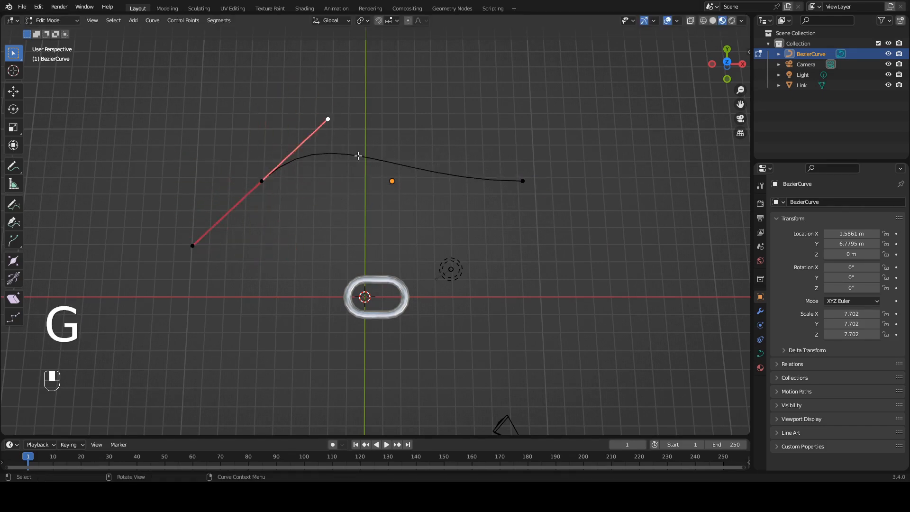
{"action": "left_click", "coordinate": [533, 180]}
{"action": "key", "text": "g"}
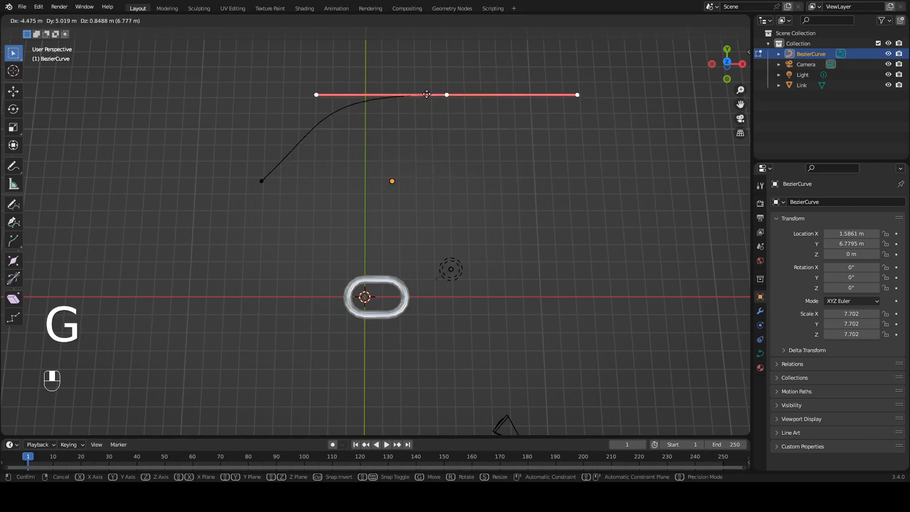
{"action": "left_click", "coordinate": [564, 137]}
{"action": "middle_click_drag", "start_coordinate": [339, 216], "coordinate": [357, 213]}
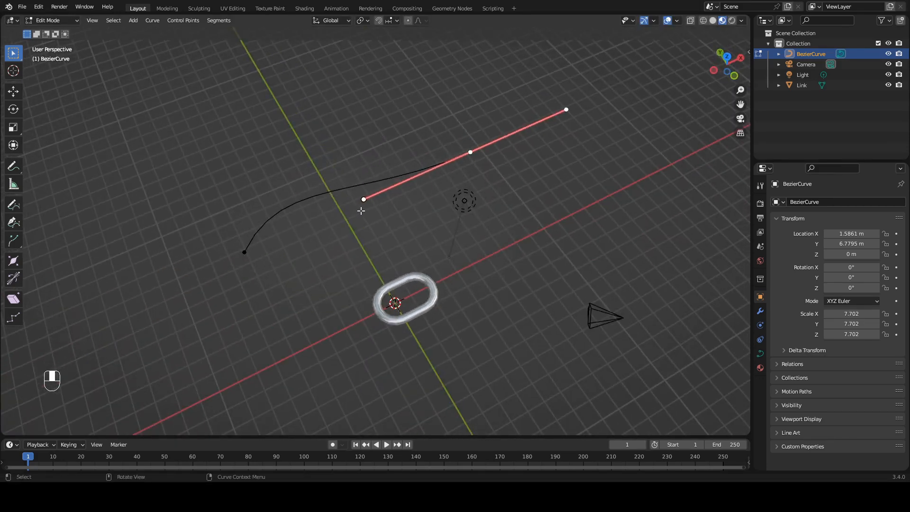
{"action": "key", "text": "Tab"}
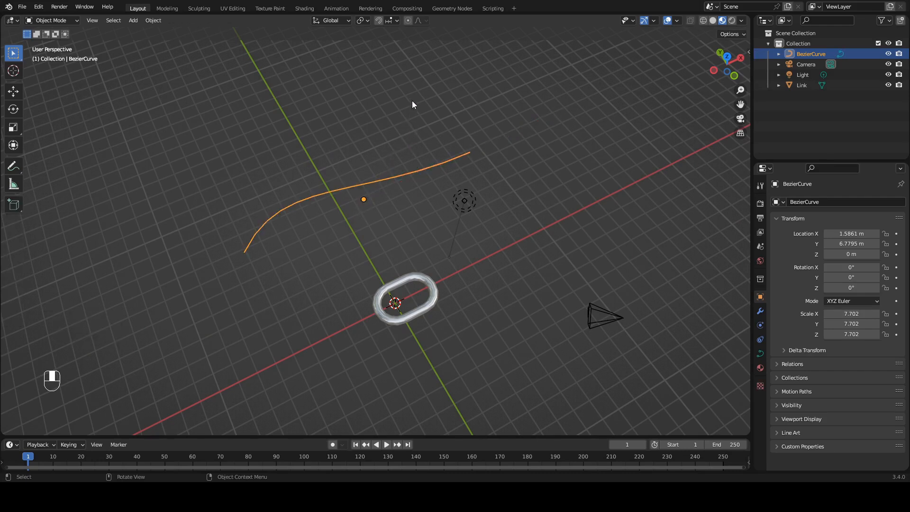
- Create a new geometry node tree for the Bezier curve in the Geometry Nodes workspace
{"action": "left_click", "coordinate": [448, 8]}
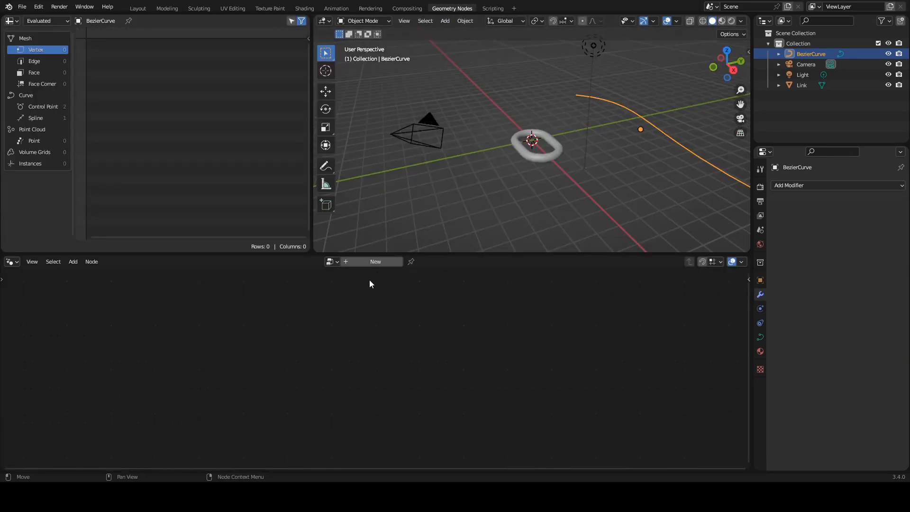
{"action": "left_click", "coordinate": [369, 261]}
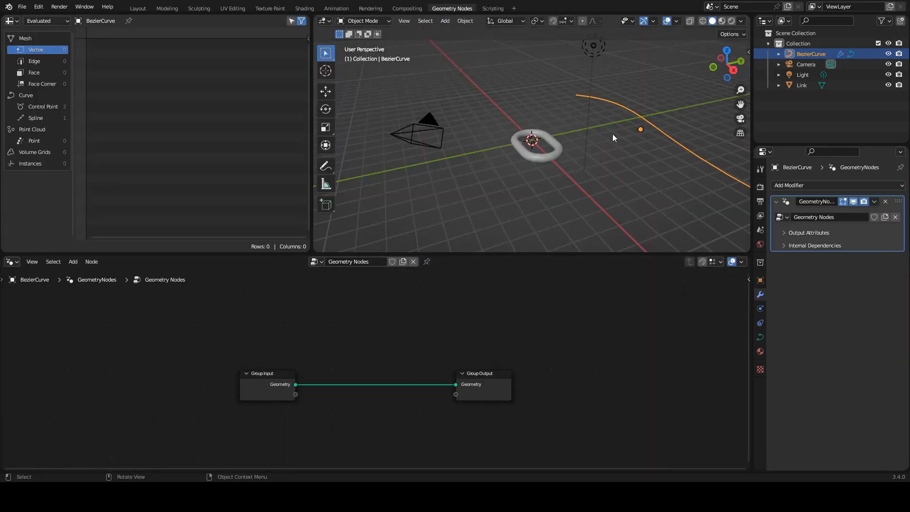
{"action": "middle_click_drag", "start_coordinate": [612, 134], "coordinate": [524, 149]}
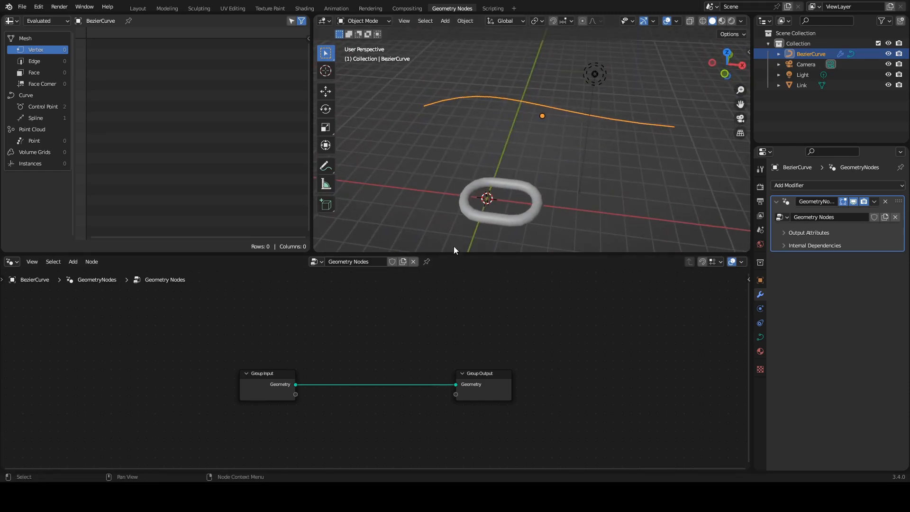
{"action": "middle_click_drag", "start_coordinate": [474, 160], "coordinate": [514, 183]}
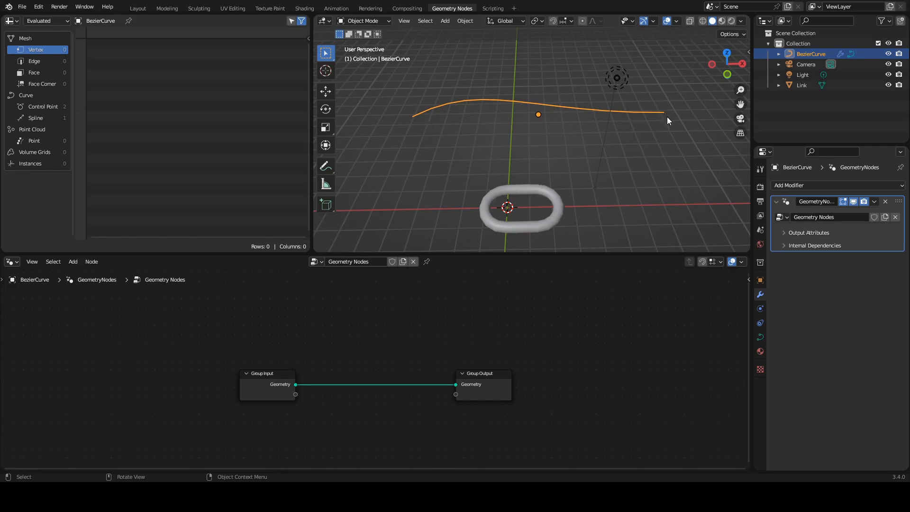
- Insert an Instance on Points node into the connection between Group Input and Group Output
{"action": "key", "text": "shift+a"}
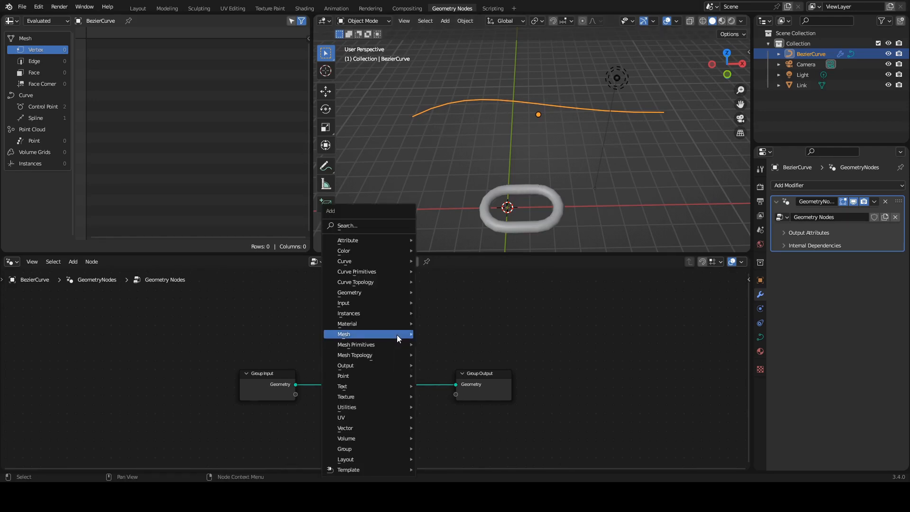
{"action": "left_click", "coordinate": [376, 226]}
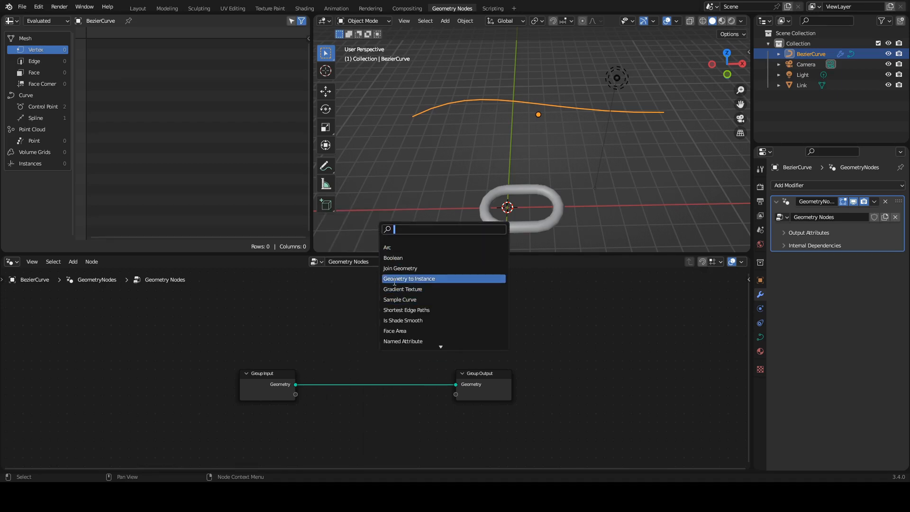
{"action": "type", "text": "inst"}
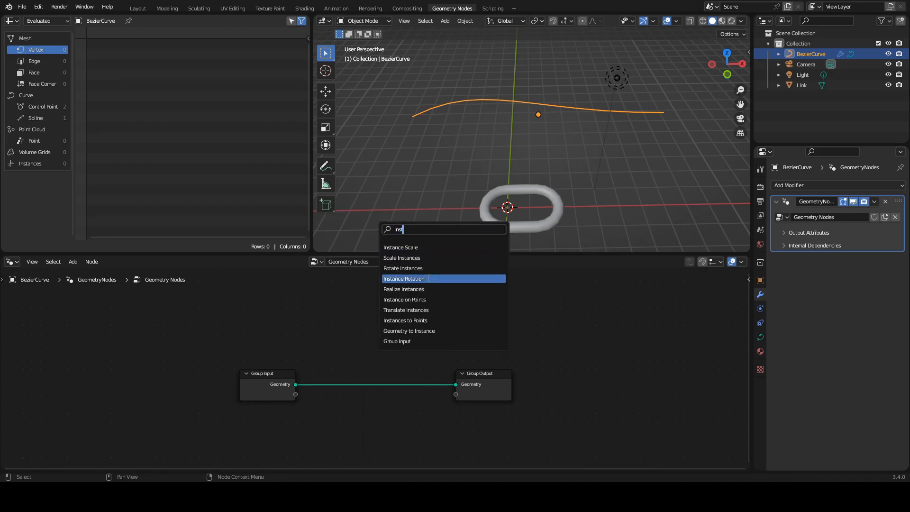
{"action": "left_click", "coordinate": [430, 299]}
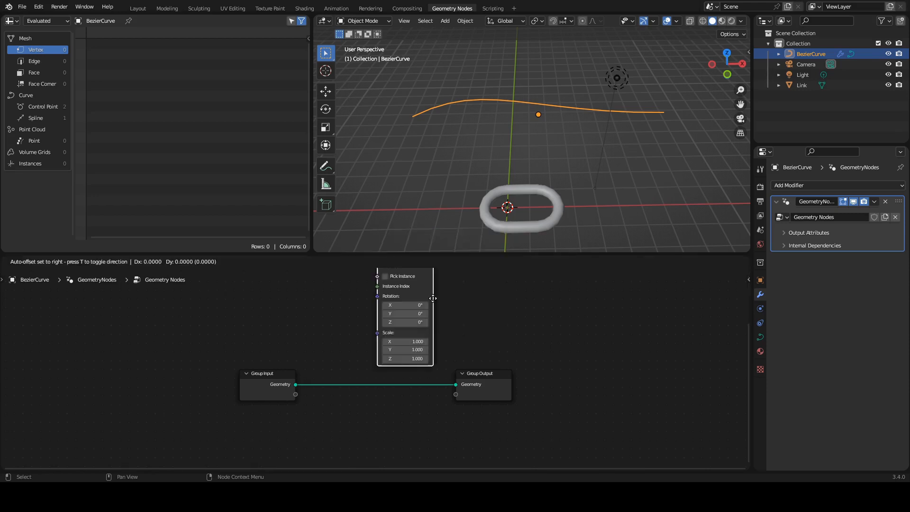
{"action": "left_click", "coordinate": [416, 374]}
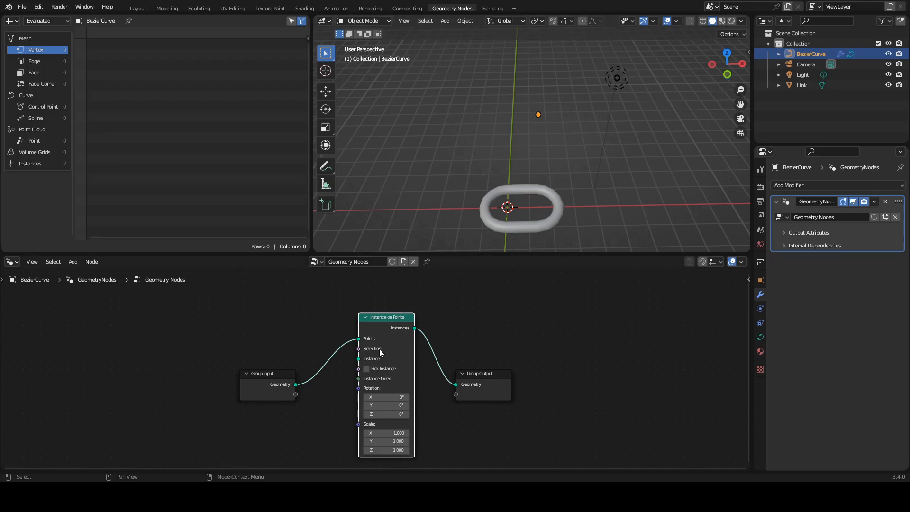
{"action": "left_click_drag", "start_coordinate": [391, 317], "coordinate": [395, 374]}
{"action": "middle_click_drag", "start_coordinate": [396, 374], "coordinate": [417, 303]}
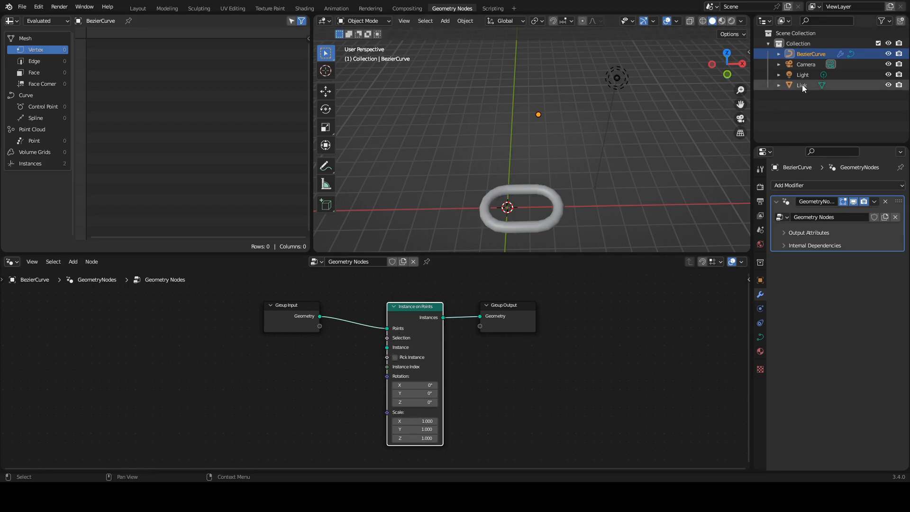
- Bring the Link object into the node tree as an Object Info node and connect its Geometry to the Instance input
{"action": "left_click_drag", "start_coordinate": [806, 89], "coordinate": [250, 395]}
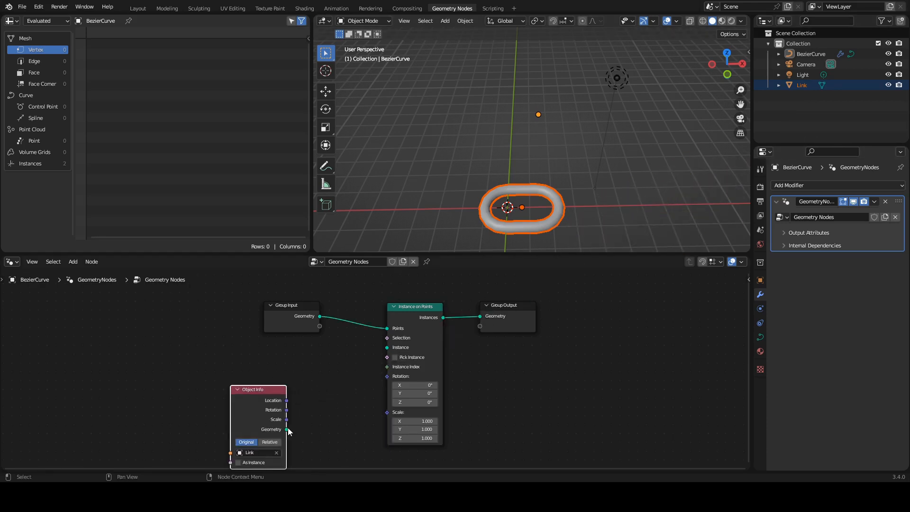
{"action": "left_click_drag", "start_coordinate": [286, 429], "coordinate": [387, 348]}
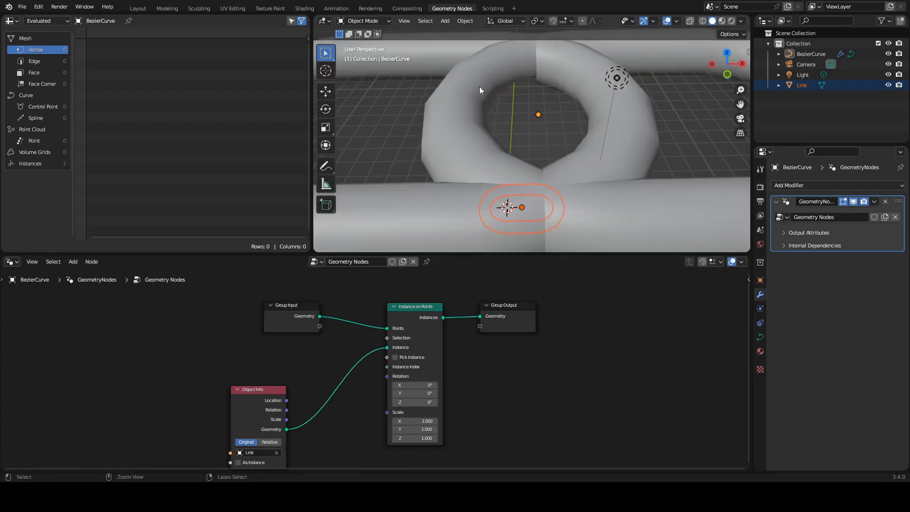
{"action": "middle_click_drag", "start_coordinate": [479, 86], "coordinate": [471, 141], "text": "ctrl"}
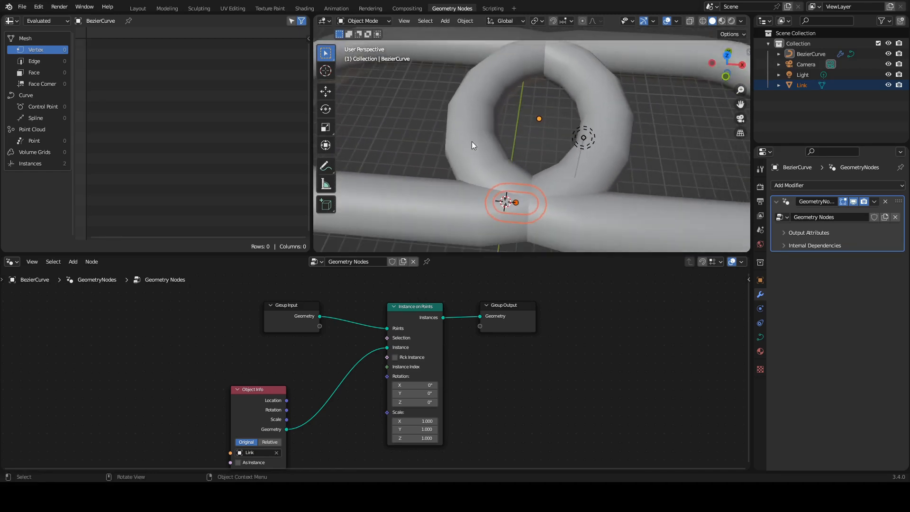
- Select the Bezier curve and apply its rotation and scale
{"action": "left_click", "coordinate": [816, 54]}
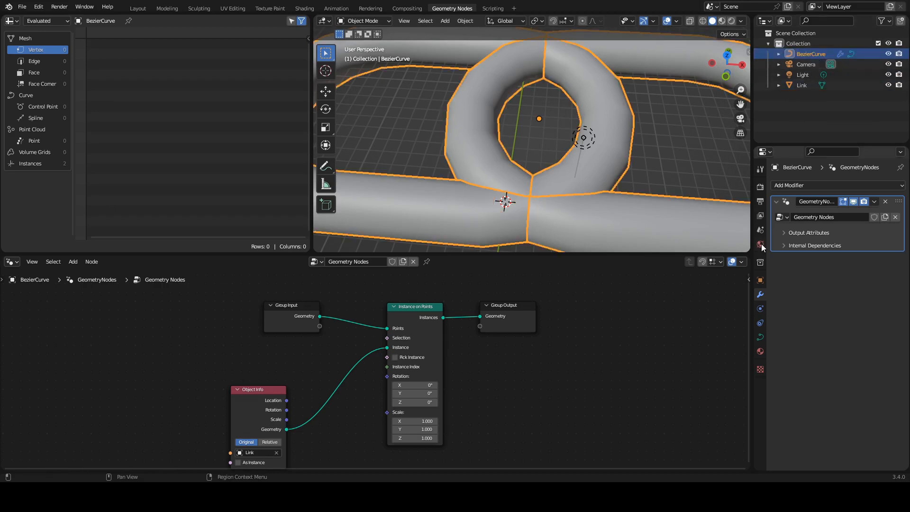
{"action": "left_click", "coordinate": [760, 280]}
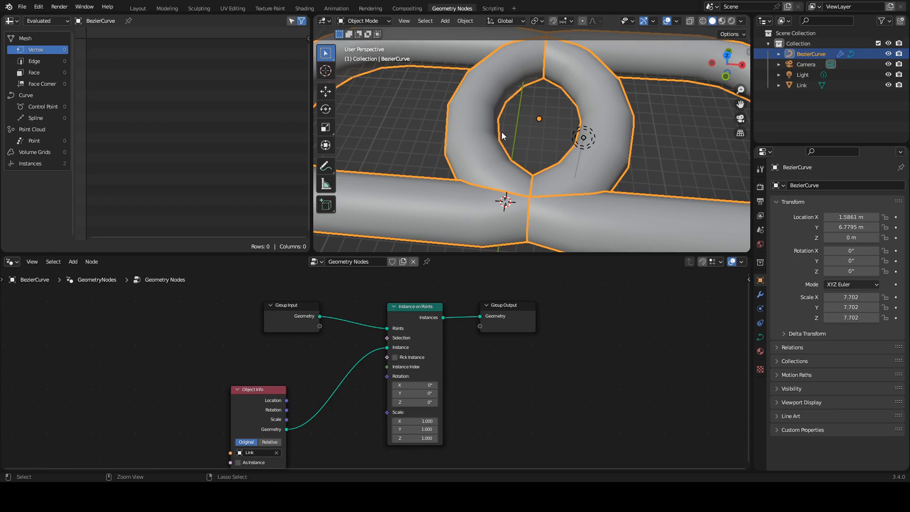
{"action": "key", "text": "ctrl+a"}
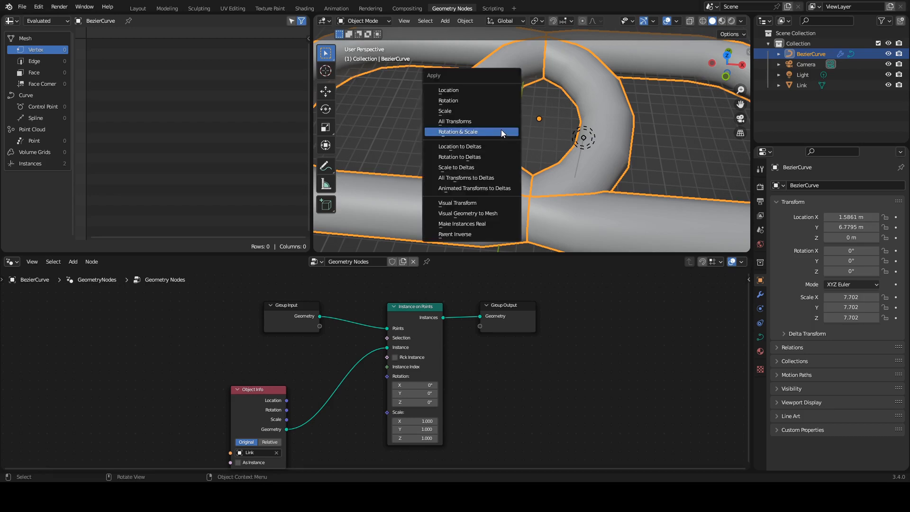
{"action": "left_click", "coordinate": [502, 129]}
{"action": "middle_click_drag", "start_coordinate": [447, 153], "coordinate": [489, 92]}
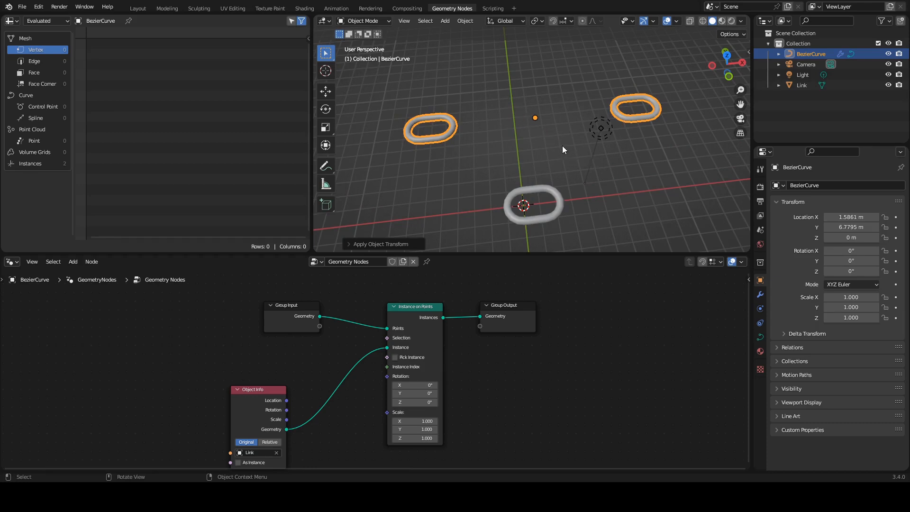
- Select both control points of the Bezier curve in Edit Mode and subdivide the segment between them
{"action": "middle_click_drag", "start_coordinate": [472, 138], "coordinate": [446, 145]}
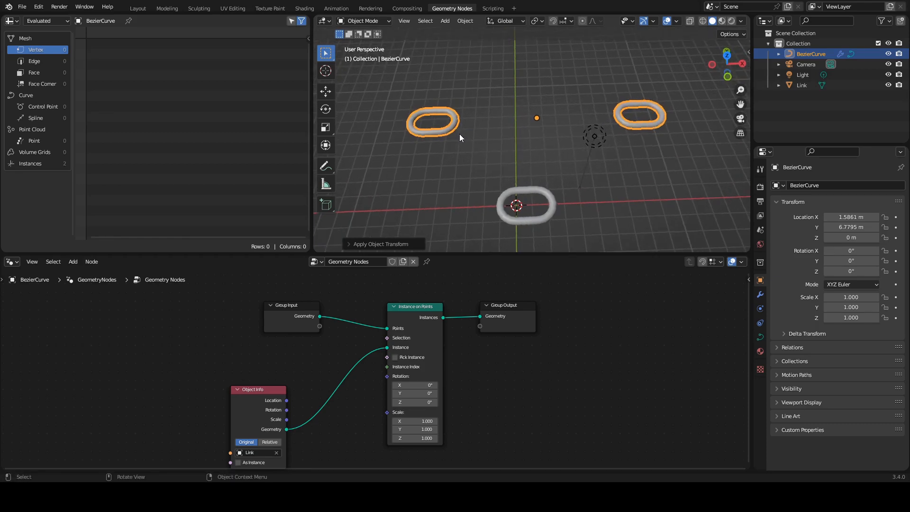
{"action": "middle_click_drag", "start_coordinate": [460, 133], "coordinate": [438, 129]}
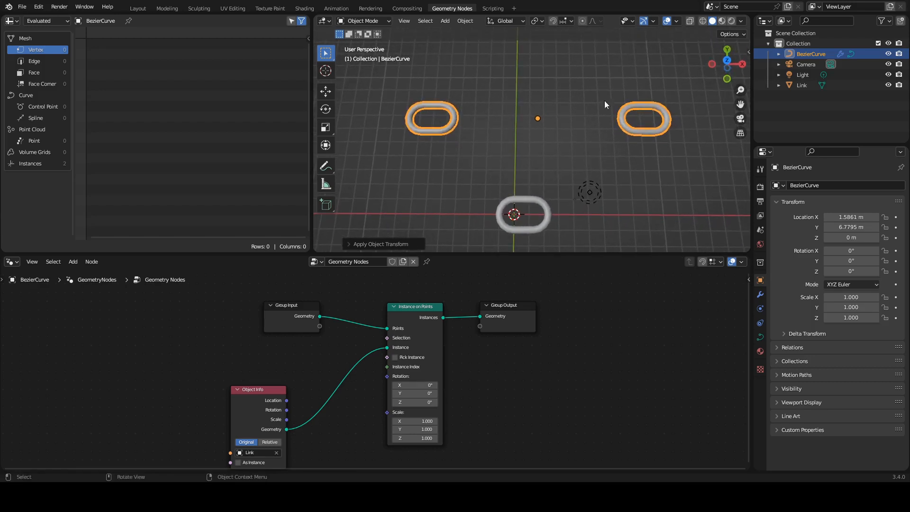
{"action": "key", "text": "Tab"}
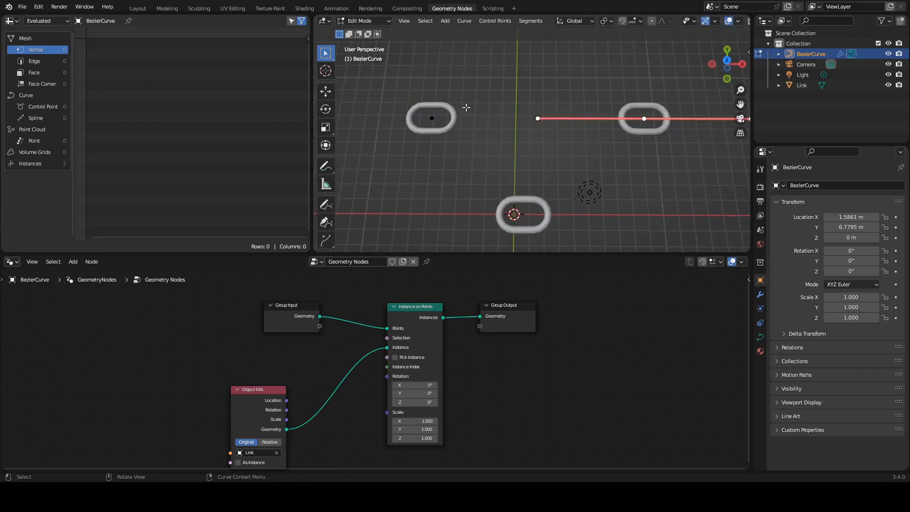
{"action": "middle_click_drag", "start_coordinate": [465, 107], "coordinate": [457, 152]}
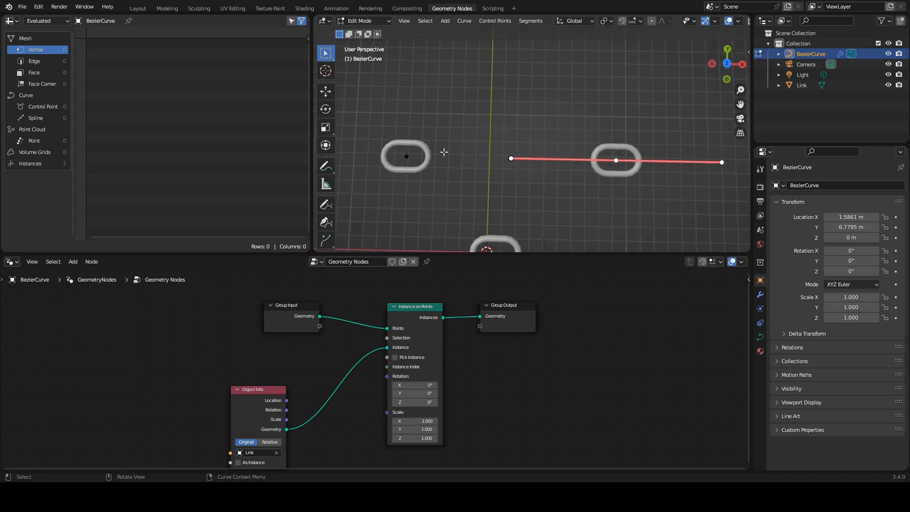
{"action": "middle_click_drag", "start_coordinate": [484, 236], "coordinate": [508, 195]}
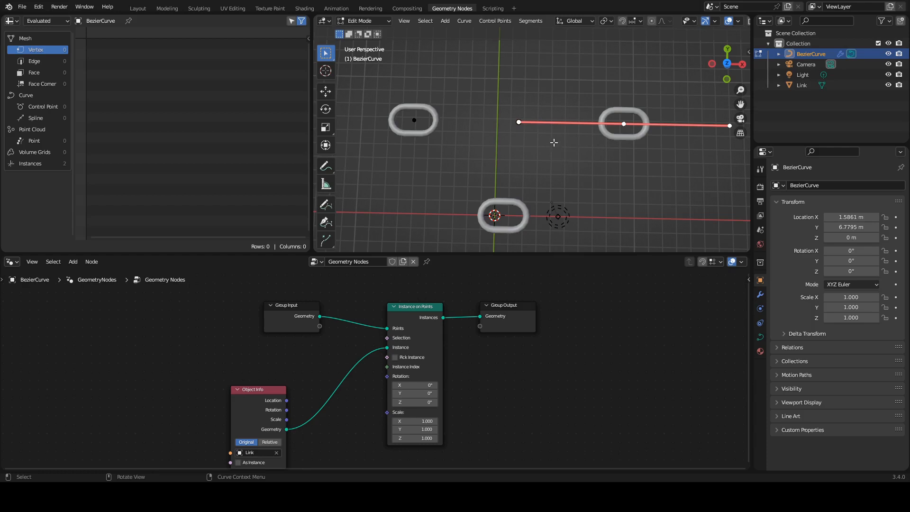
{"action": "key", "text": "Tab"}
{"action": "key", "text": "Tab"}
{"action": "left_click", "coordinate": [418, 120]}
{"action": "left_click", "coordinate": [625, 123], "text": "shift"}
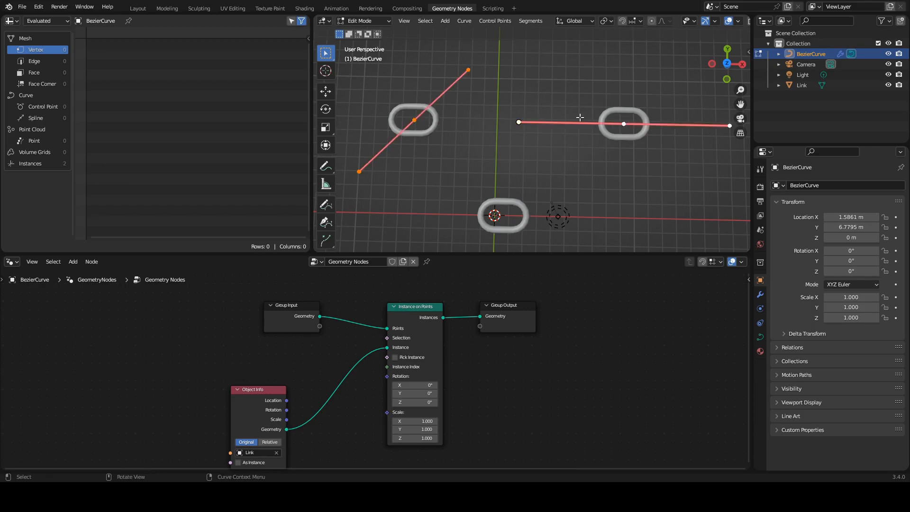
{"action": "right_click", "coordinate": [507, 111]}
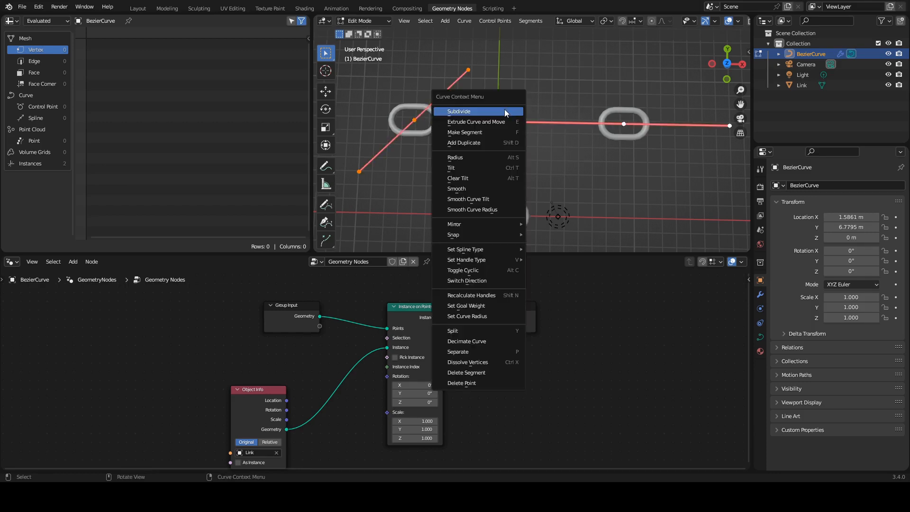
{"action": "left_click", "coordinate": [504, 110]}
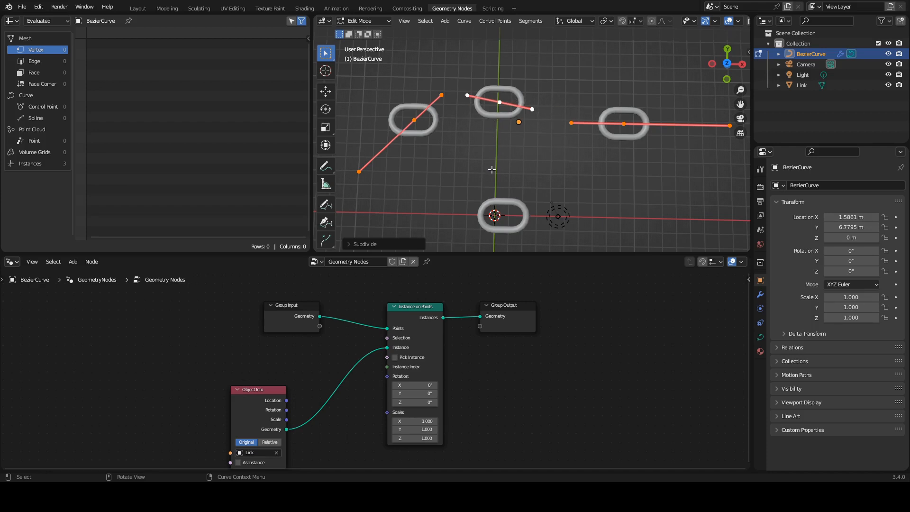
- Move Group Input aside and insert a Resample Curve node into the connection between Group Input and Instance on Points
{"action": "left_click_drag", "start_coordinate": [300, 305], "coordinate": [203, 315]}
{"action": "key", "text": "shift+a"}
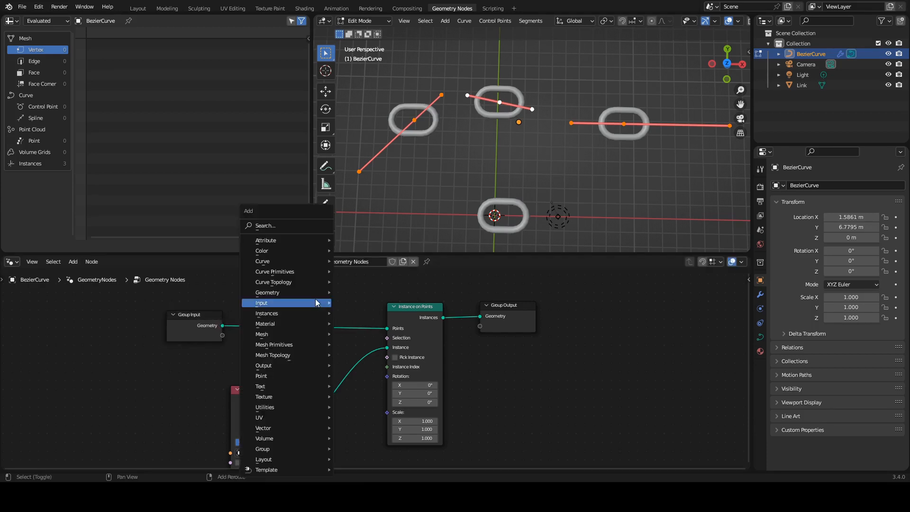
{"action": "left_click", "coordinate": [303, 227]}
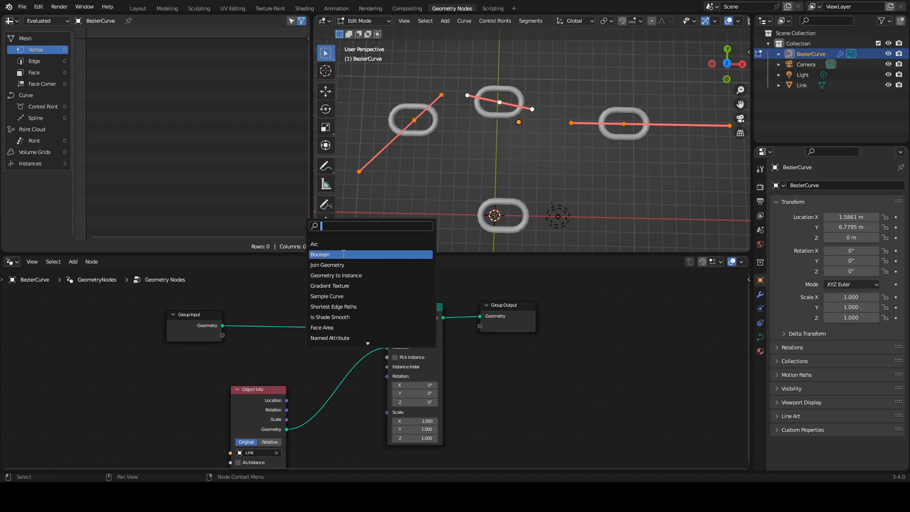
{"action": "type", "text": "re"}
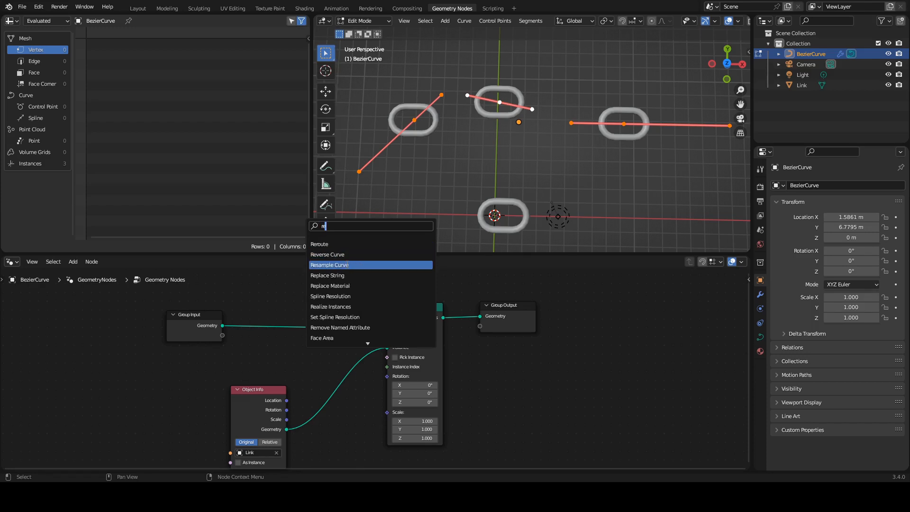
{"action": "type", "text": "samp"}
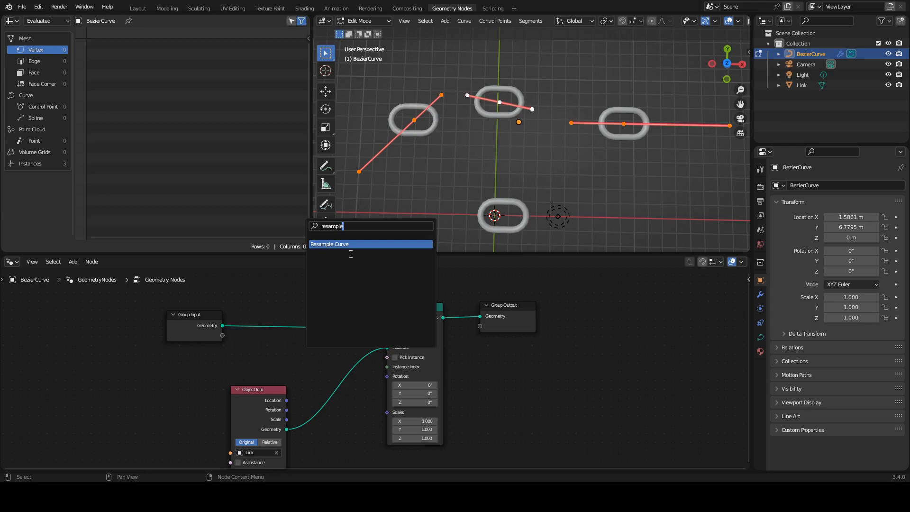
{"action": "type", "text": "le"}
{"action": "left_click", "coordinate": [355, 244]}
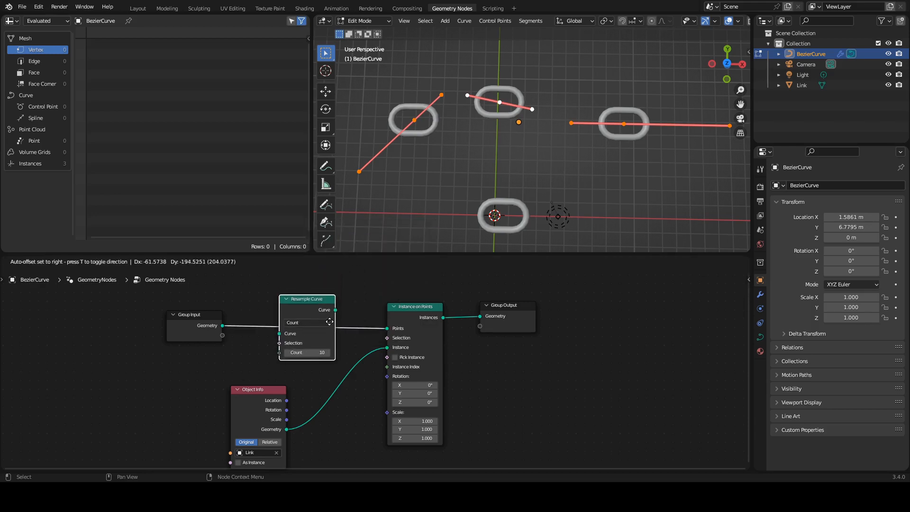
{"action": "left_click", "coordinate": [332, 325]}
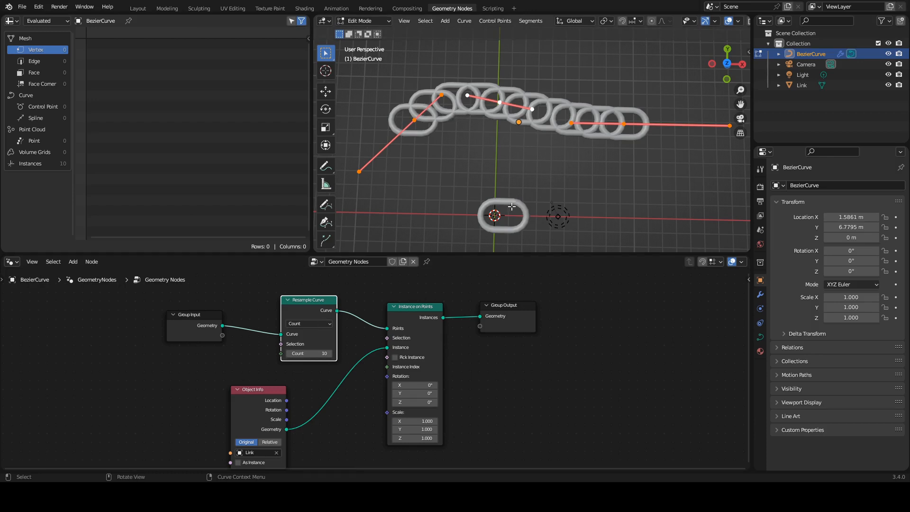
- Try moving the curve's right end control point to see how the link spacing responds with count-based resampling
{"action": "left_click", "coordinate": [623, 125]}
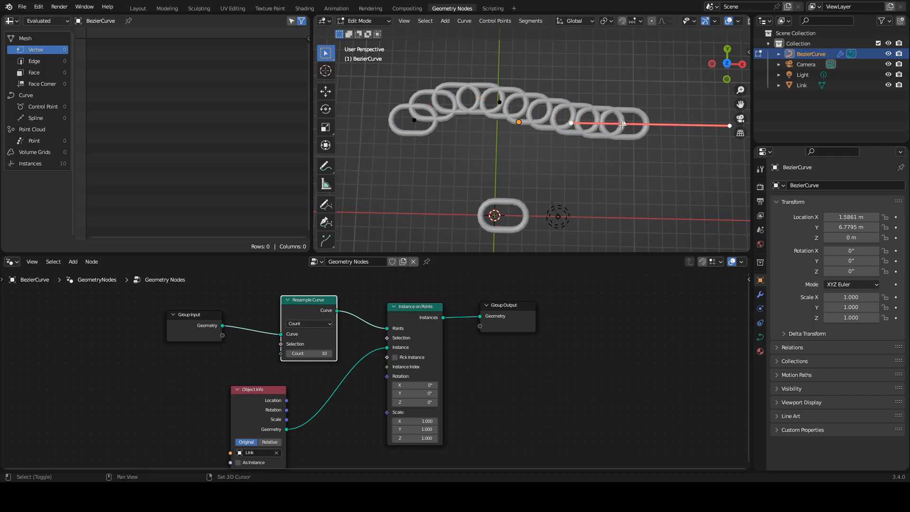
{"action": "middle_click_drag", "start_coordinate": [607, 126], "coordinate": [572, 155], "text": "shift"}
{"action": "key", "text": "g"}
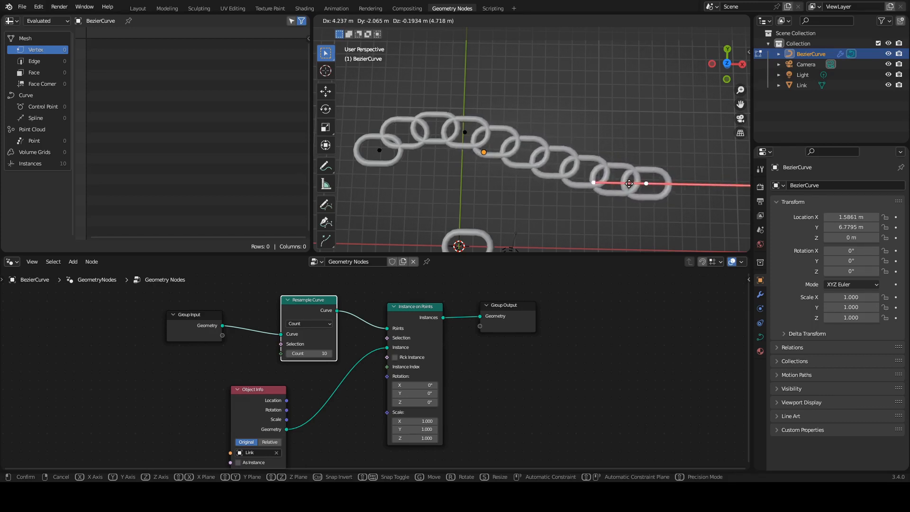
{"action": "left_click", "coordinate": [609, 153]}
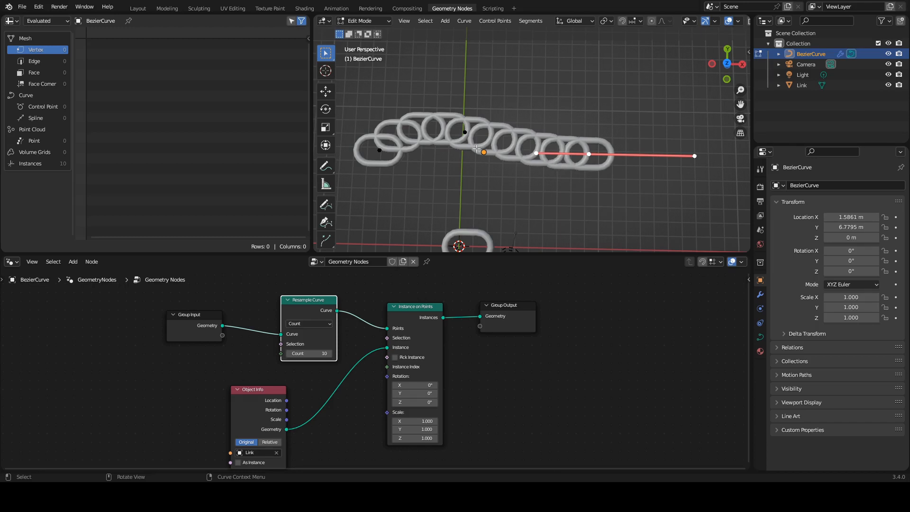
- Switch the Resample Curve node to Length mode and set its length to 1 m
{"action": "left_click", "coordinate": [309, 323]}
{"action": "left_click", "coordinate": [309, 352]}
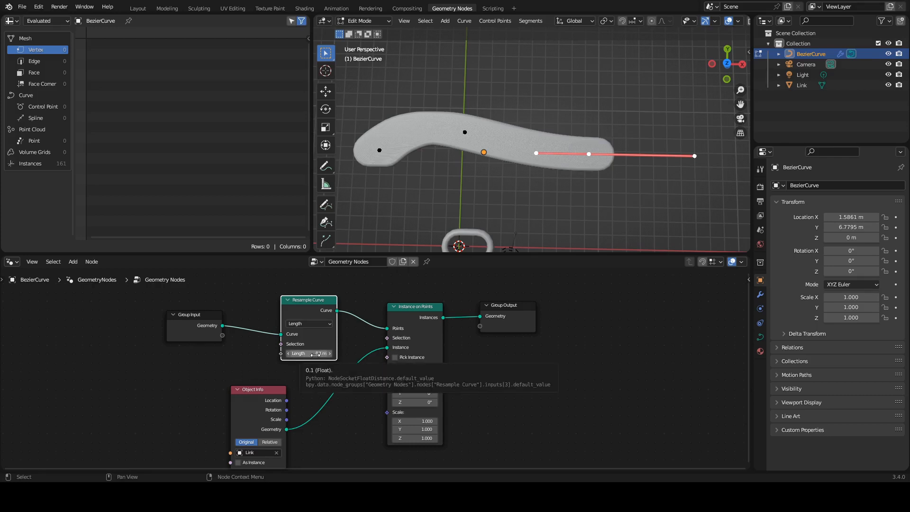
{"action": "middle_click_drag", "start_coordinate": [412, 177], "coordinate": [413, 169]}
{"action": "scroll", "coordinate": [425, 175], "scroll_direction": "up", "scroll_amount": 4}
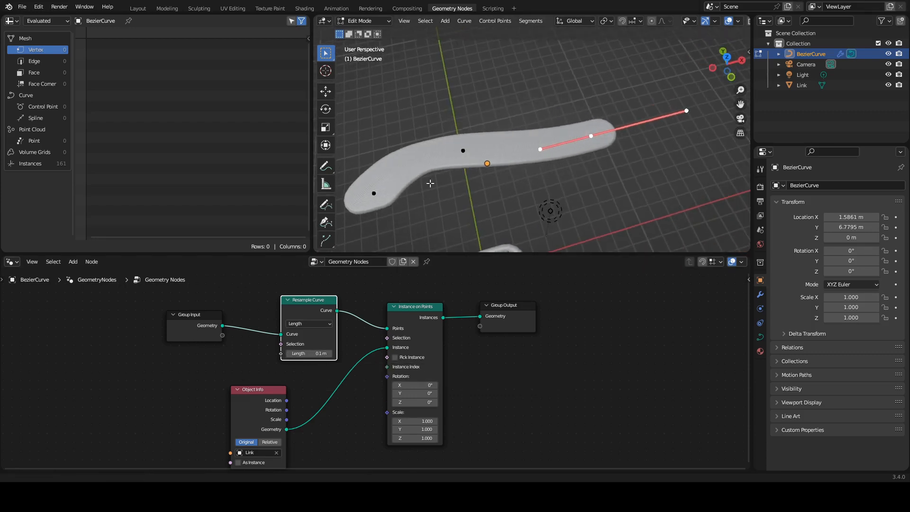
{"action": "scroll", "coordinate": [425, 175], "scroll_direction": "down", "scroll_amount": 3}
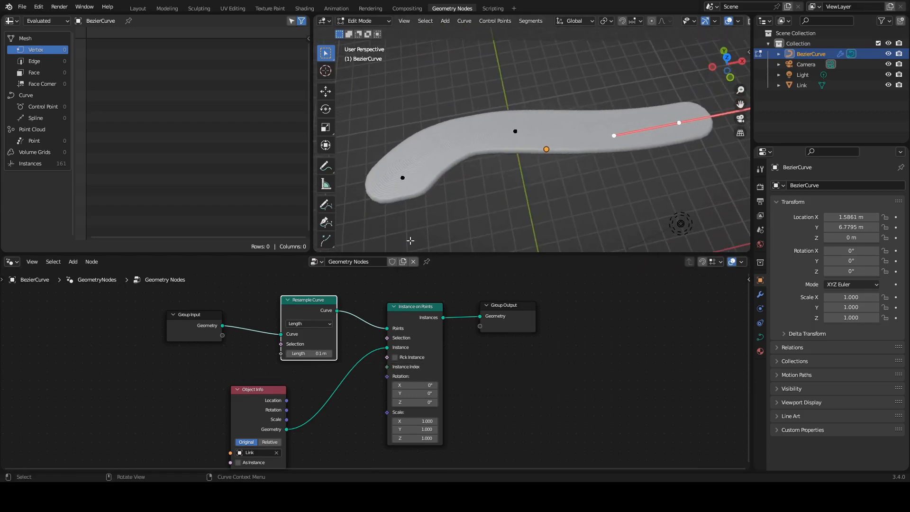
{"action": "left_click", "coordinate": [315, 353]}
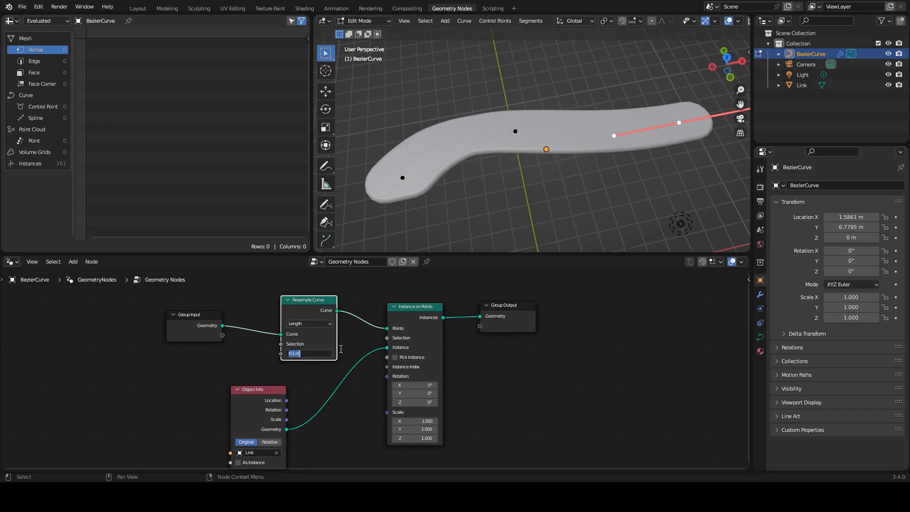
{"action": "type", "text": "1"}
{"action": "key", "text": "Return"}
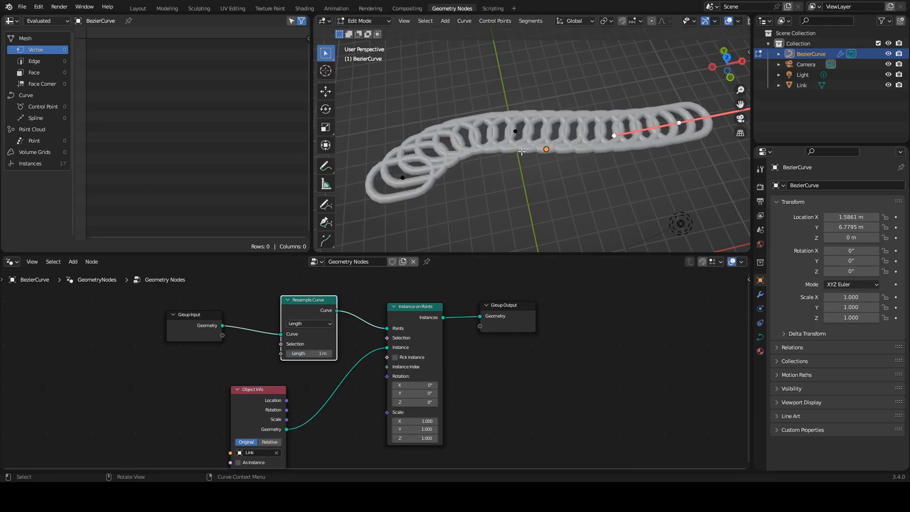
- Try a Resample Curve length of 4 m, and reduce it to 1.9 m so that the links interlock
{"action": "middle_click_drag", "start_coordinate": [521, 166], "coordinate": [513, 186]}
{"action": "left_click", "coordinate": [311, 351]}
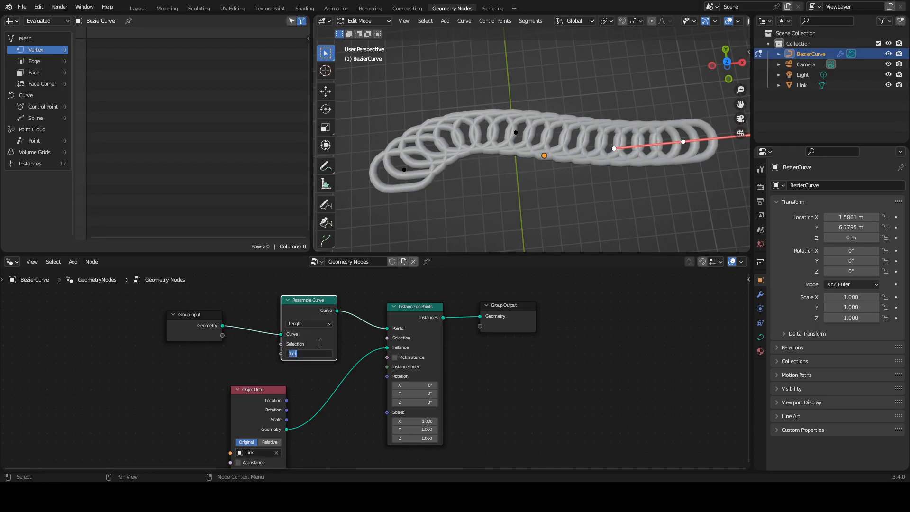
{"action": "type", "text": "4"}
{"action": "key", "text": "Return"}
{"action": "middle_click_drag", "start_coordinate": [522, 171], "coordinate": [487, 178]}
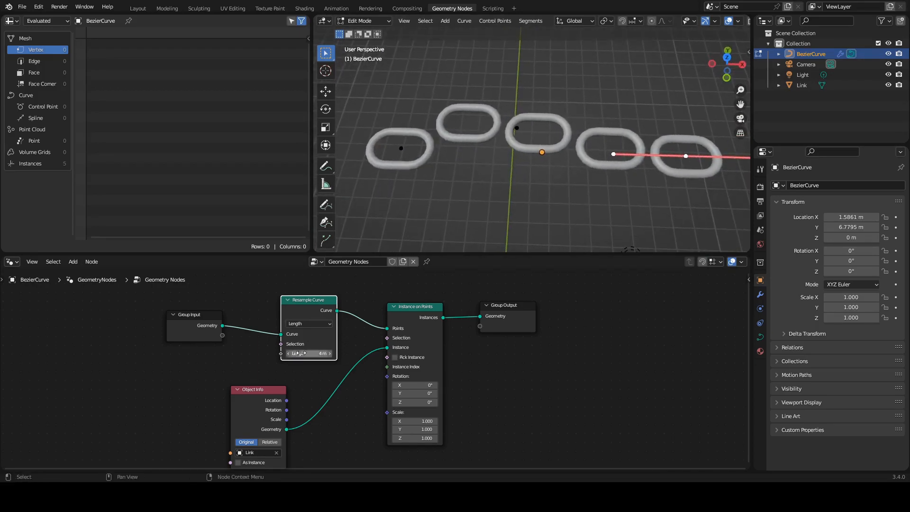
{"action": "mouse_move", "coordinate": [309, 352]}
{"action": "left_mouse_down"}
{"action": "mouse_move", "coordinate": [319, 353]}
{"action": "mouse_move", "coordinate": [299, 354]}
{"action": "left_mouse_up"}
{"action": "middle_click_drag", "start_coordinate": [479, 194], "coordinate": [495, 213]}
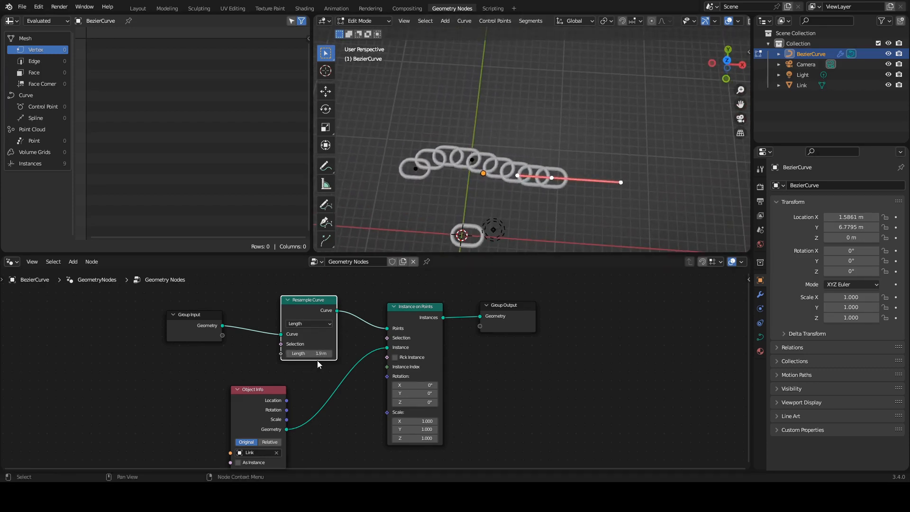
{"action": "middle_click_drag", "start_coordinate": [317, 360], "coordinate": [333, 338], "text": "ctrl"}
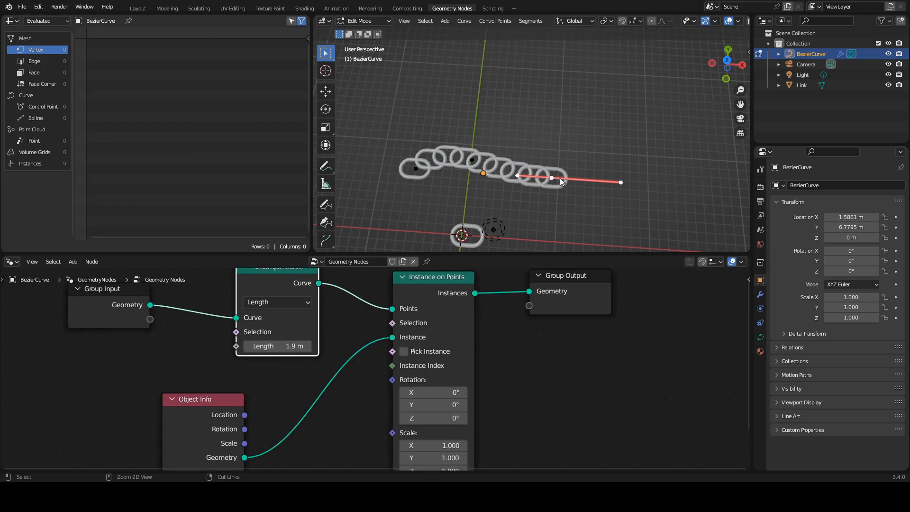
- Try moving the curve's right end and middle control points and pulling the middle point's handles to test the chain
{"action": "key", "text": "g"}
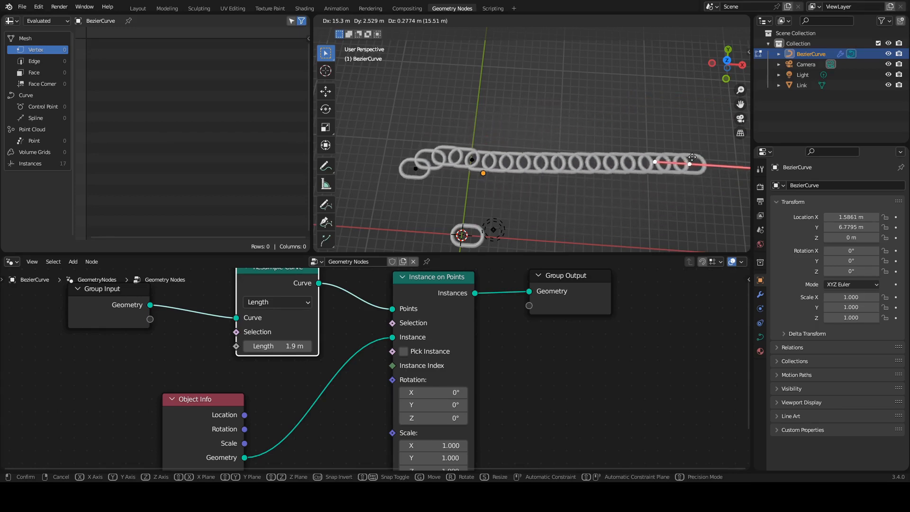
{"action": "left_click", "coordinate": [613, 148]}
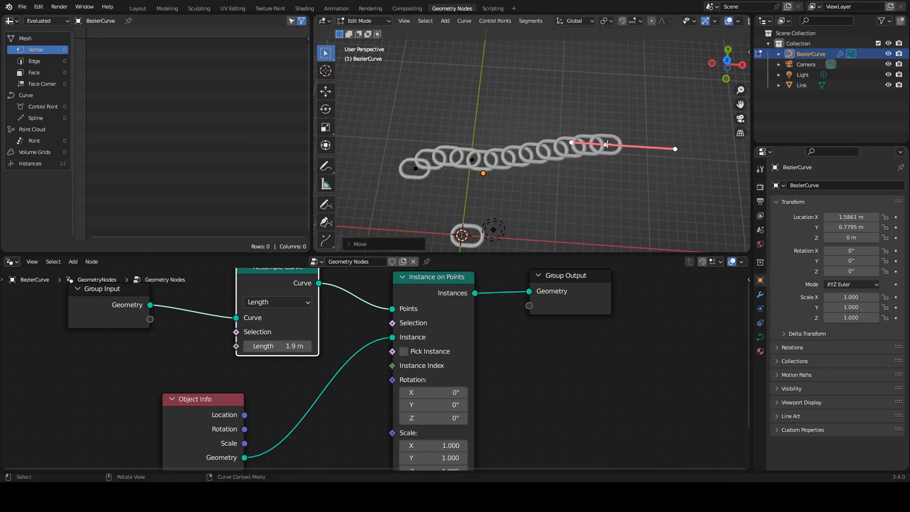
{"action": "left_click", "coordinate": [468, 157]}
{"action": "left_click_drag", "start_coordinate": [473, 160], "coordinate": [573, 72]}
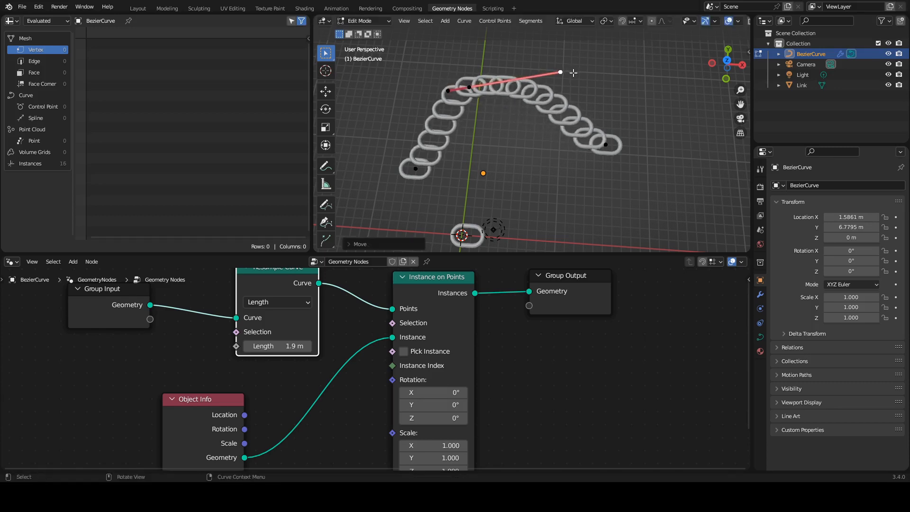
{"action": "left_click_drag", "start_coordinate": [449, 90], "coordinate": [404, 104]}
- Undo the test moves of the curve's end and middle control points and handles
{"action": "middle_click_drag", "start_coordinate": [421, 161], "coordinate": [428, 138]}
{"action": "key", "text": "ctrl+z"}
{"action": "key", "text": "ctrl+z"}
{"action": "key", "text": "ctrl+z"}
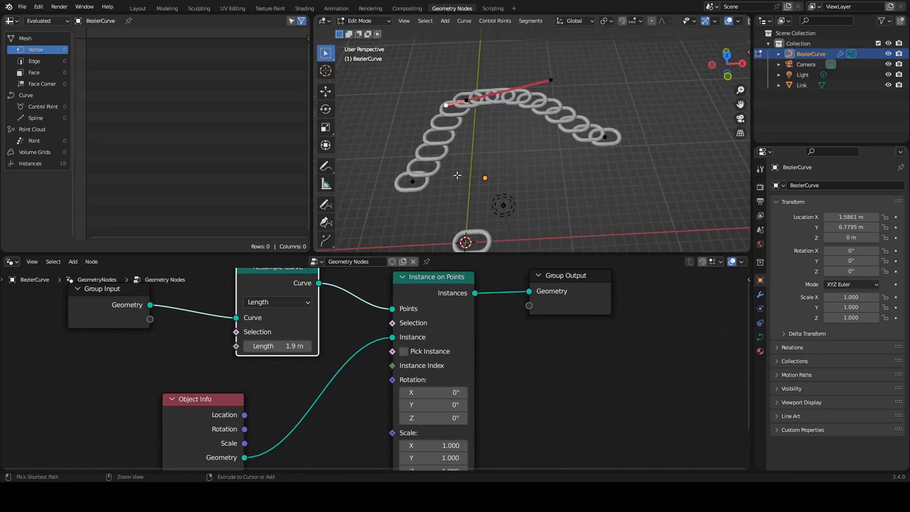
{"action": "key", "text": "ctrl+z"}
{"action": "key", "text": "ctrl+z"}
{"action": "key", "text": "ctrl+z"}
{"action": "key", "text": "ctrl+z"}
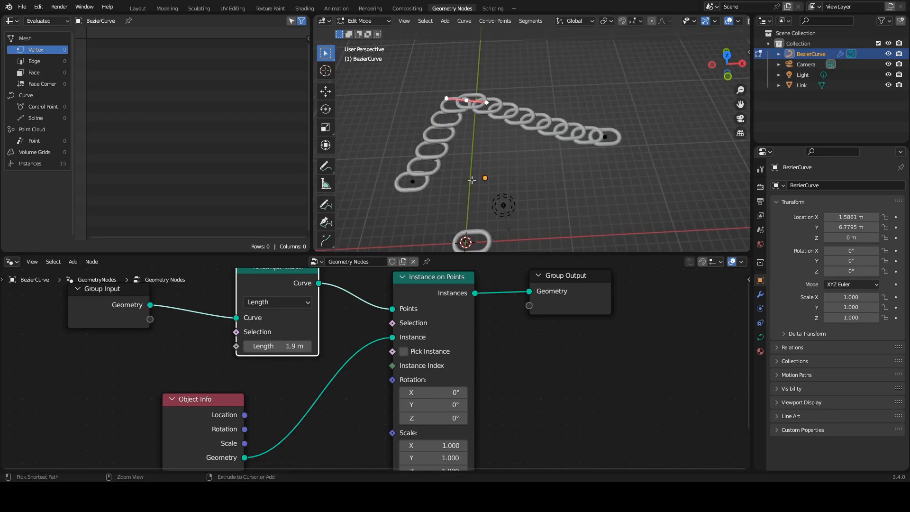
{"action": "key", "text": "ctrl+z"}
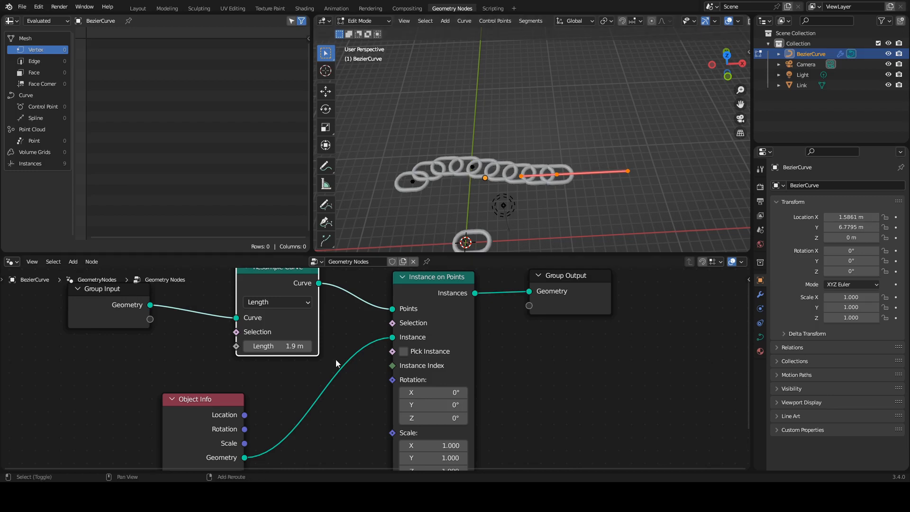
- Move the Group Output node farther from Instance on Points to make room for another node
{"action": "scroll", "coordinate": [335, 360], "scroll_direction": "down", "scroll_amount": 2}
{"action": "scroll", "coordinate": [348, 346], "scroll_direction": "down", "scroll_amount": 1}
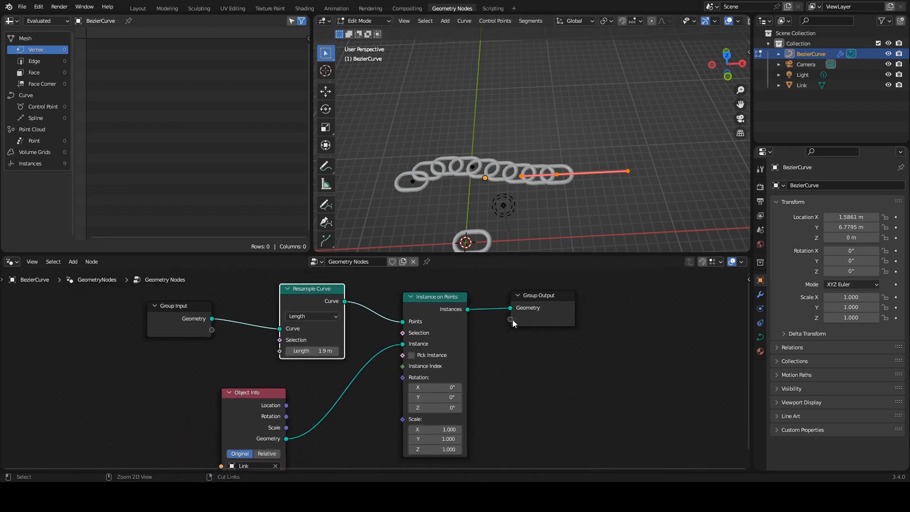
{"action": "left_click", "coordinate": [537, 294]}
{"action": "left_click_drag", "start_coordinate": [556, 294], "coordinate": [627, 295]}
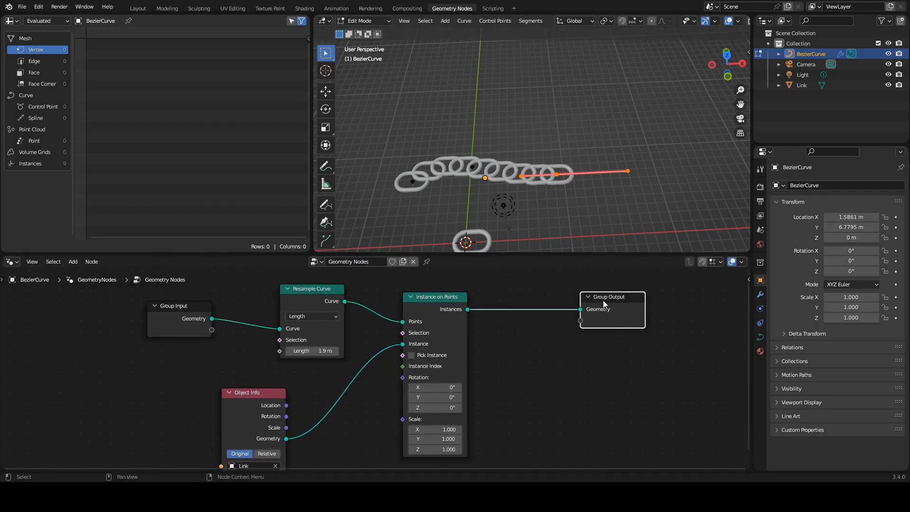
{"action": "left_click", "coordinate": [508, 350]}
- Insert a Realize Instances node between Instance on Points and Group Output
{"action": "key", "text": "shift+a"}
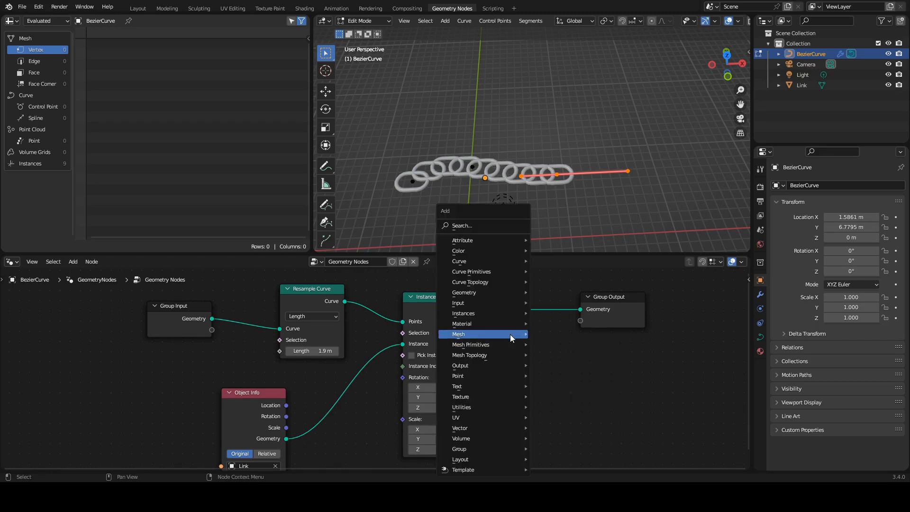
{"action": "left_click", "coordinate": [495, 222]}
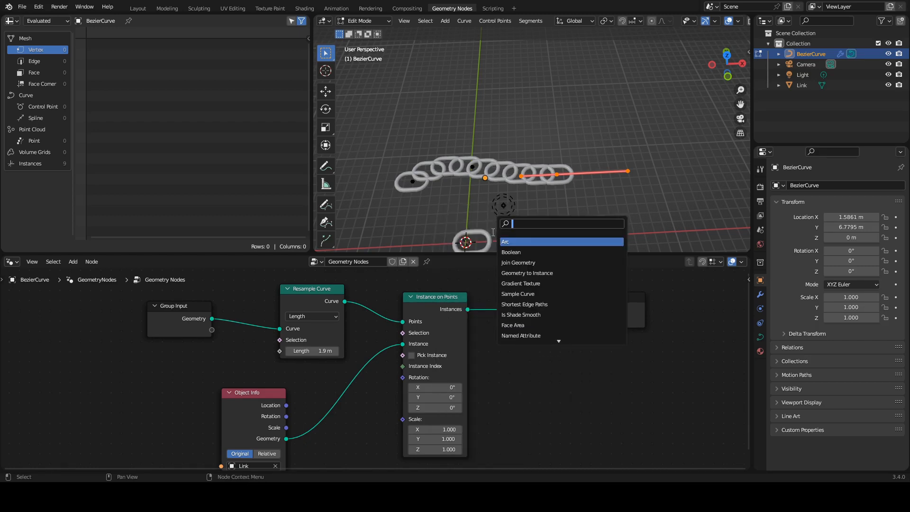
{"action": "type", "text": "rasi"}
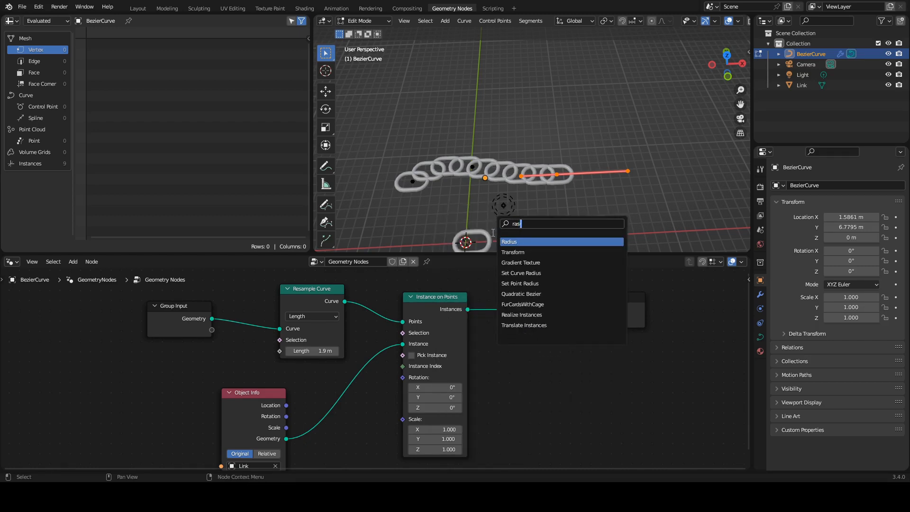
{"action": "key", "text": "BackSpace"}
{"action": "key", "text": "BackSpace"}
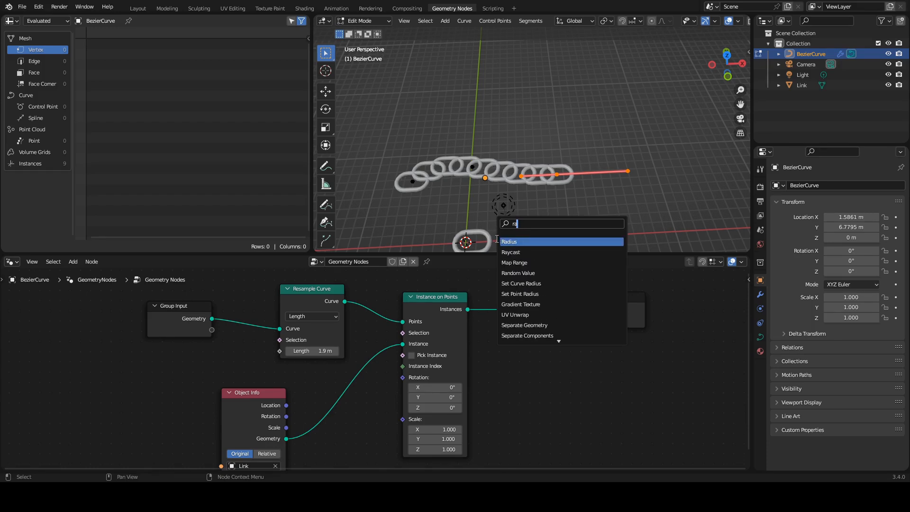
{"action": "key", "text": "BackSpace"}
{"action": "type", "text": "ea"}
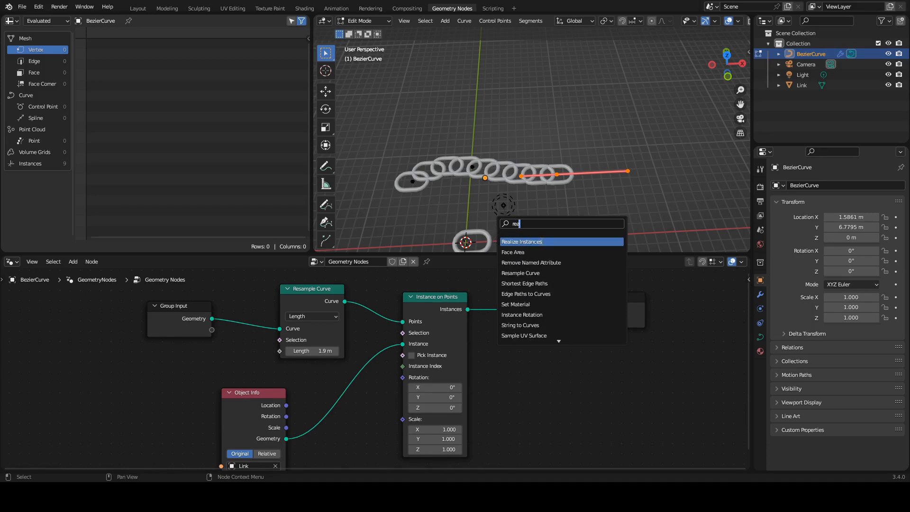
{"action": "key", "text": "Return"}
{"action": "left_click", "coordinate": [543, 319]}
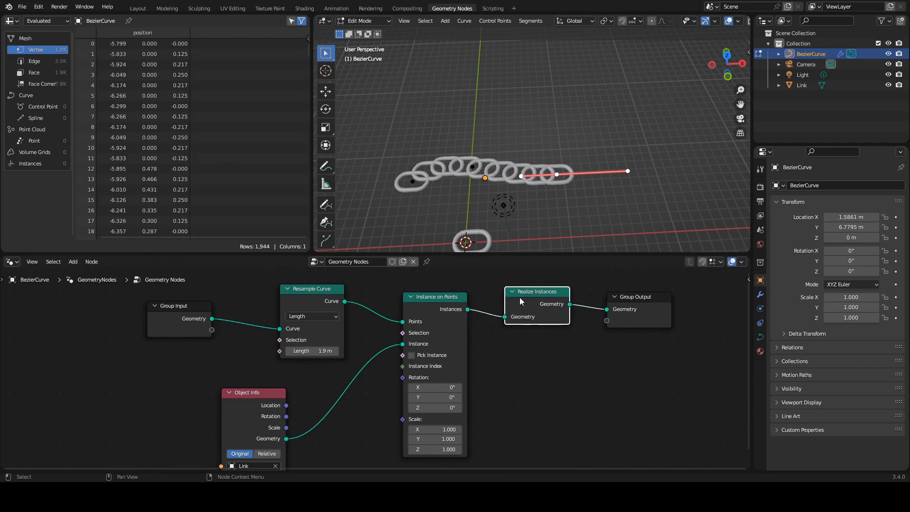
- Shift the Realize Instances node slightly lower between Instance on Points and Group Output
{"action": "middle_click_drag", "start_coordinate": [479, 201], "coordinate": [493, 152]}
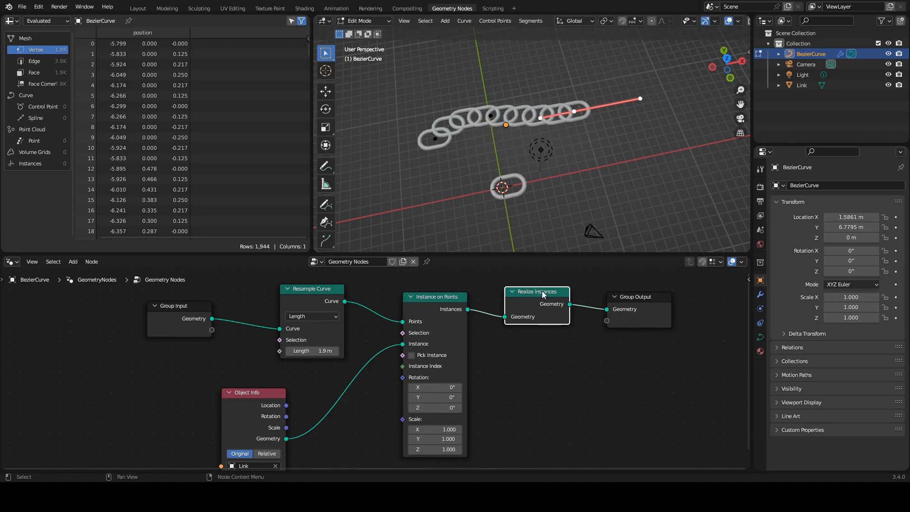
{"action": "left_click_drag", "start_coordinate": [539, 291], "coordinate": [538, 289]}
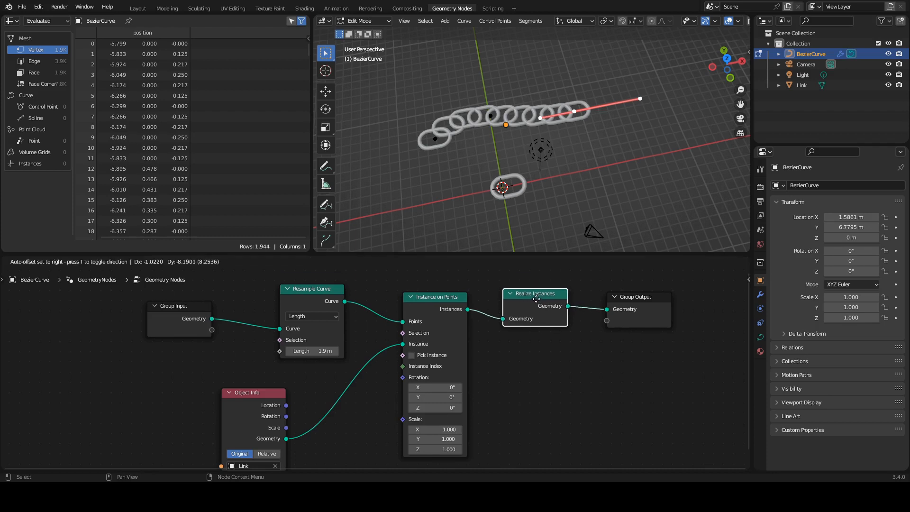
{"action": "left_click_drag", "start_coordinate": [538, 289], "coordinate": [538, 293]}
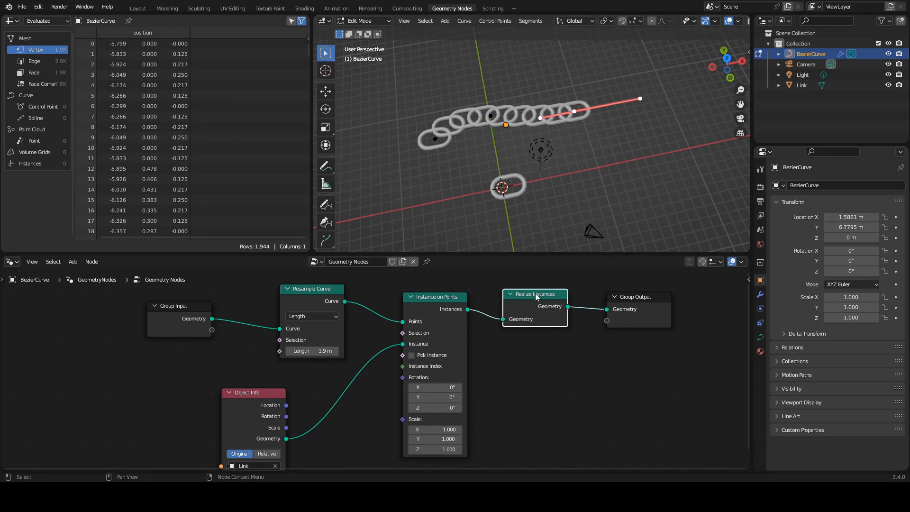
{"action": "left_click_drag", "start_coordinate": [533, 294], "coordinate": [534, 300]}
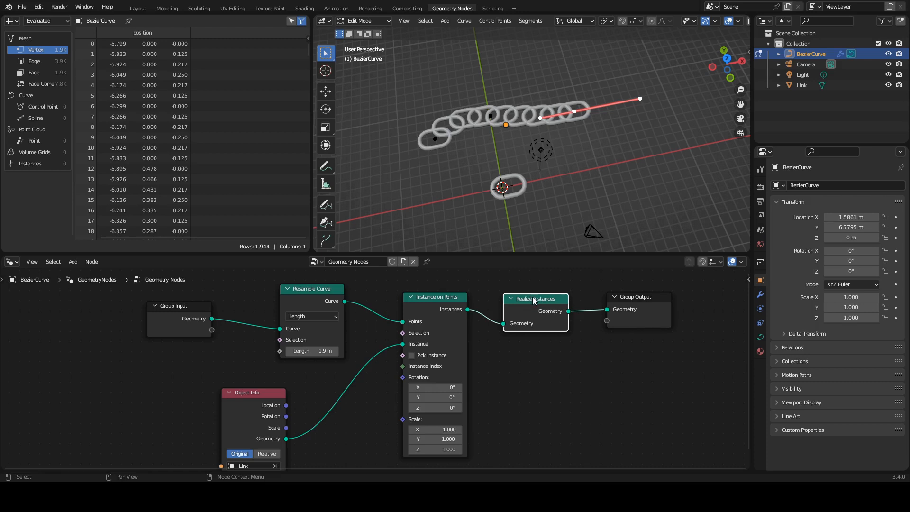
{"action": "left_click_drag", "start_coordinate": [534, 300], "coordinate": [532, 305]}
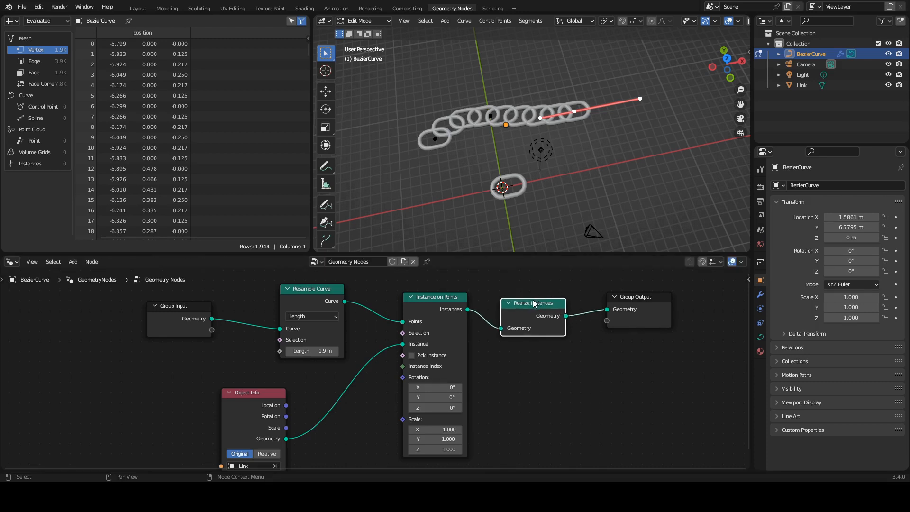
- Examine the orientation and overlap of the chain links along the curve from several angles
{"action": "middle_click_drag", "start_coordinate": [369, 326], "coordinate": [423, 331]}
{"action": "middle_click_drag", "start_coordinate": [439, 206], "coordinate": [469, 141]}
{"action": "scroll", "coordinate": [487, 157], "scroll_direction": "up", "scroll_amount": 4}
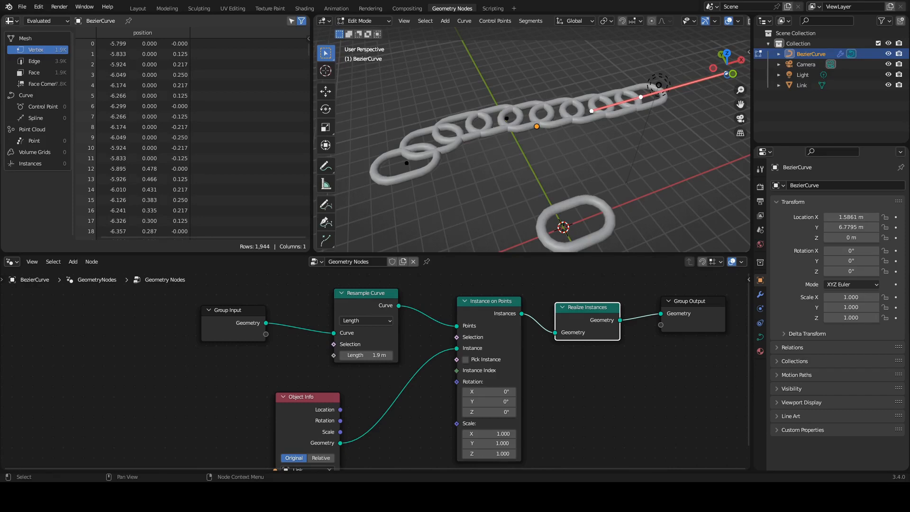
{"action": "middle_click_drag", "start_coordinate": [520, 141], "coordinate": [521, 168]}
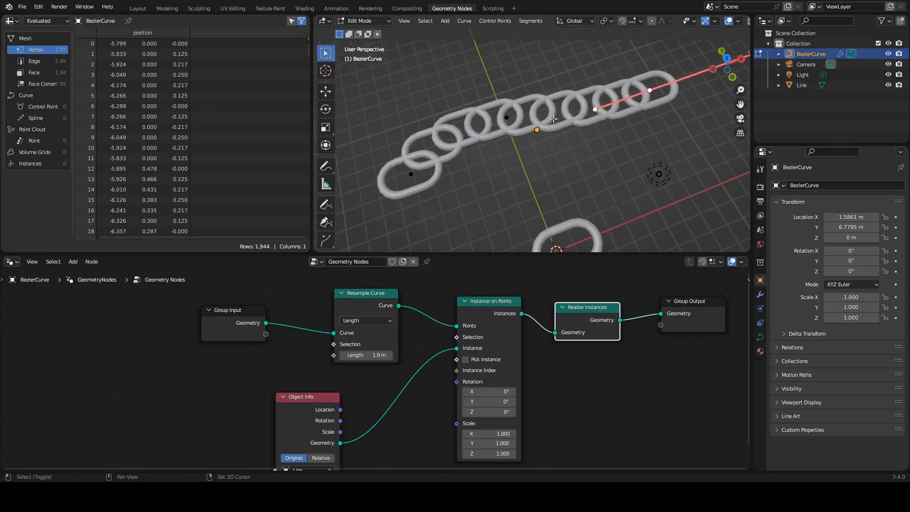
{"action": "middle_click_drag", "start_coordinate": [535, 115], "coordinate": [409, 196], "text": "shift"}
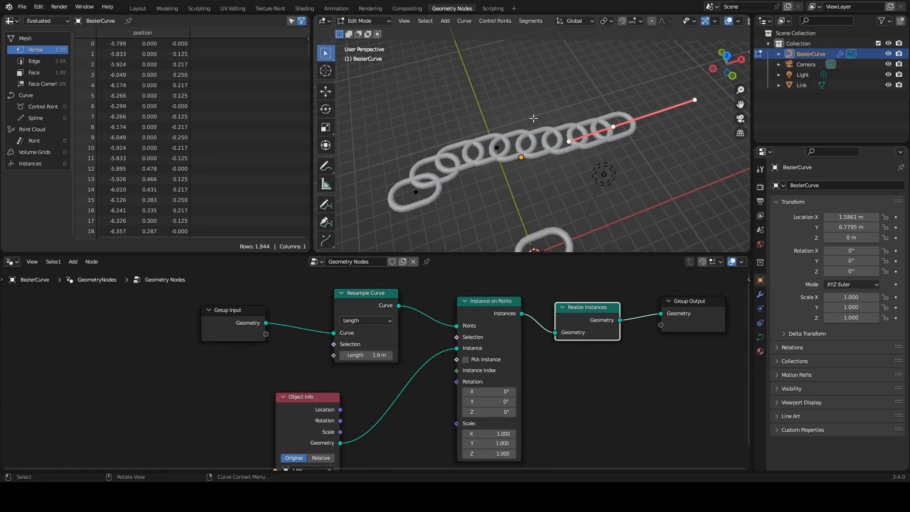
- Add an Align Euler to Vector node above the Resample Curve and Instance on Points nodes
{"action": "middle_click_drag", "start_coordinate": [419, 268], "coordinate": [380, 319]}
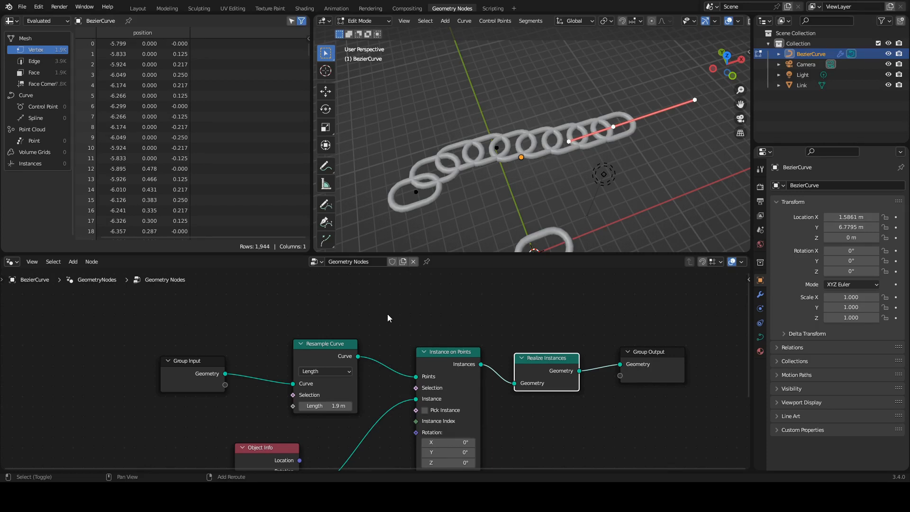
{"action": "key", "text": "shift+a"}
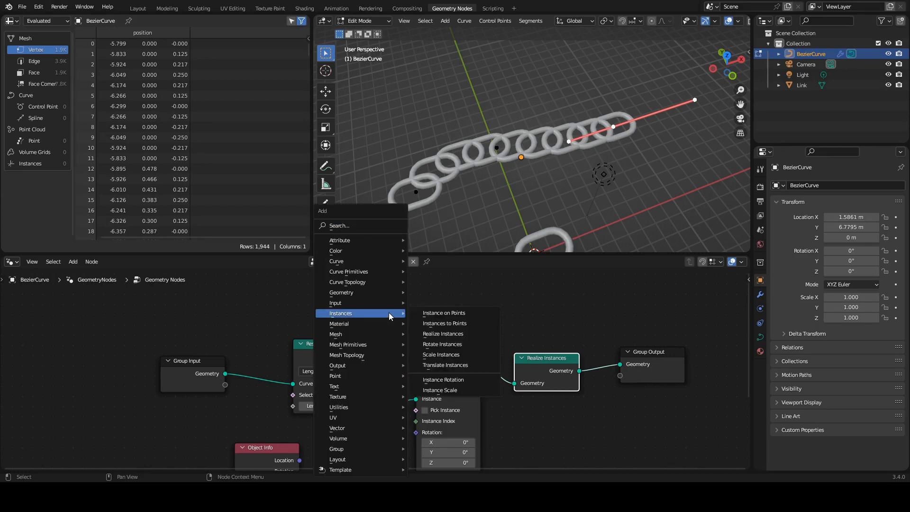
{"action": "left_click", "coordinate": [389, 223]}
{"action": "type", "text": "align"}
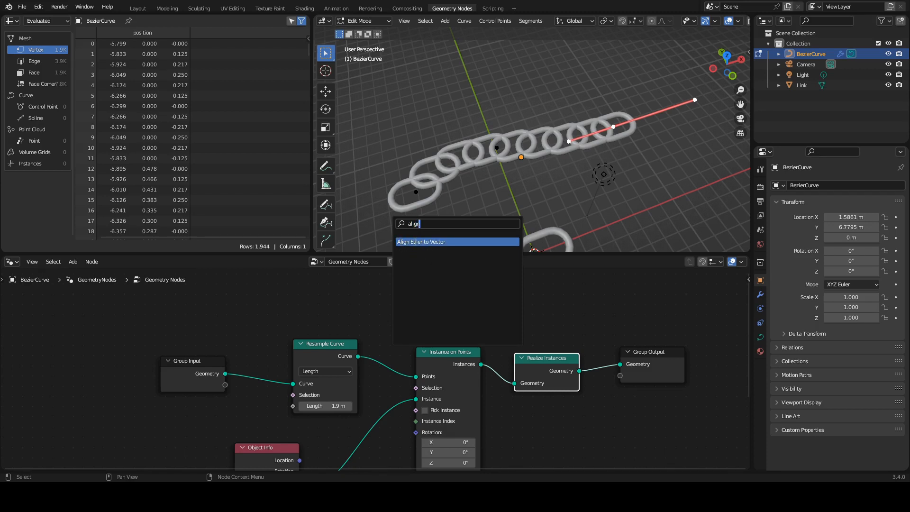
{"action": "key", "text": "Return"}
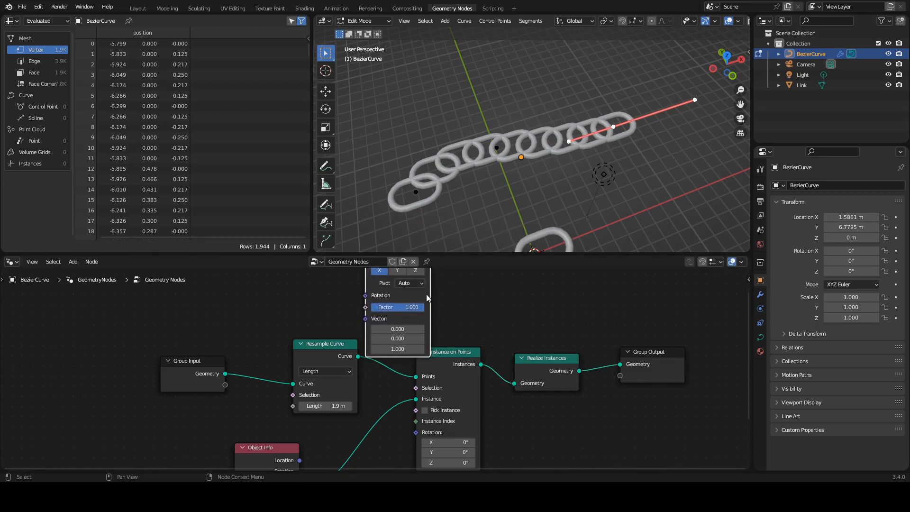
{"action": "left_click", "coordinate": [428, 308]}
{"action": "scroll", "coordinate": [445, 330], "scroll_direction": "down", "scroll_amount": 1}
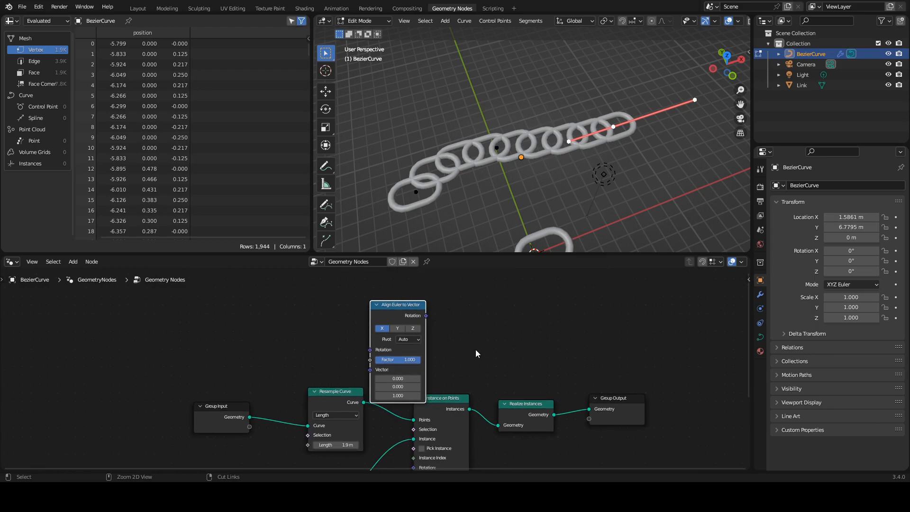
- Move Instance on Points, Realize Instances and Group Output together away from Resample Curve, and place Align Euler to Vector above the gap
{"action": "middle_click_drag", "start_coordinate": [478, 353], "coordinate": [424, 334]}
{"action": "left_click_drag", "start_coordinate": [508, 310], "coordinate": [308, 383]}
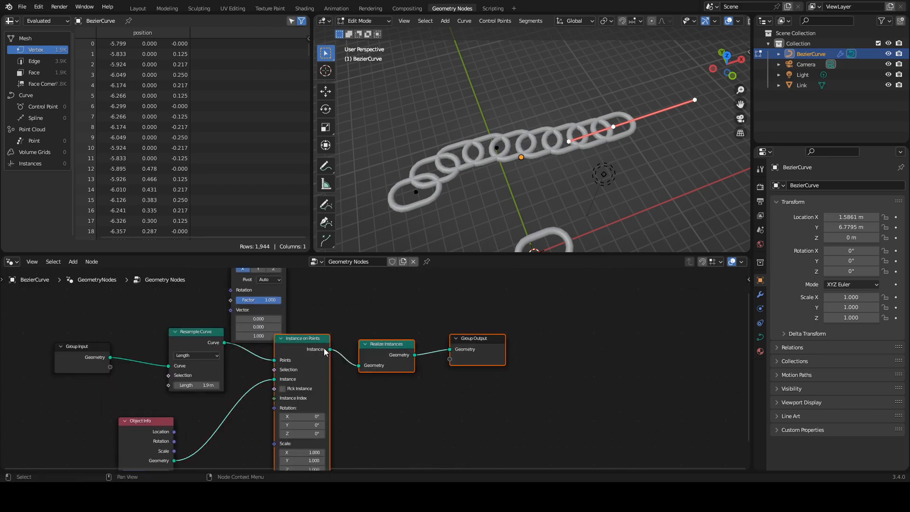
{"action": "left_click_drag", "start_coordinate": [322, 337], "coordinate": [509, 324]}
{"action": "middle_click_drag", "start_coordinate": [323, 309], "coordinate": [371, 349]}
{"action": "left_click_drag", "start_coordinate": [318, 286], "coordinate": [411, 282]}
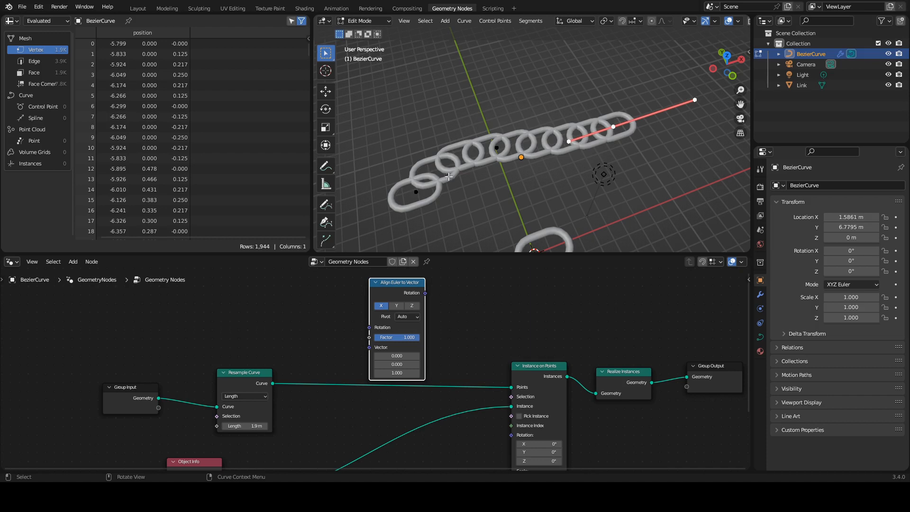
- Add a Curve Tangent node beside the Resample Curve node, below its curve link
{"action": "middle_click_drag", "start_coordinate": [531, 138], "coordinate": [449, 177]}
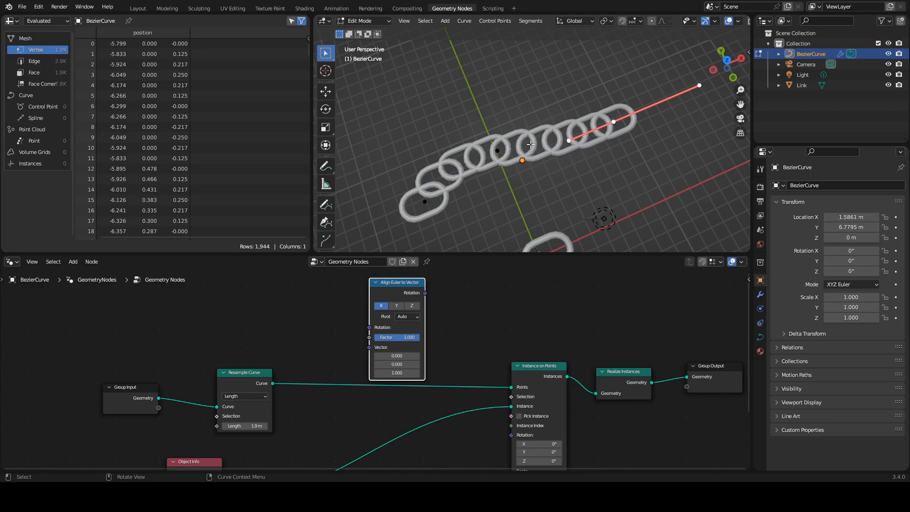
{"action": "middle_click_drag", "start_coordinate": [298, 365], "coordinate": [320, 316]}
{"action": "key", "text": "shift+a"}
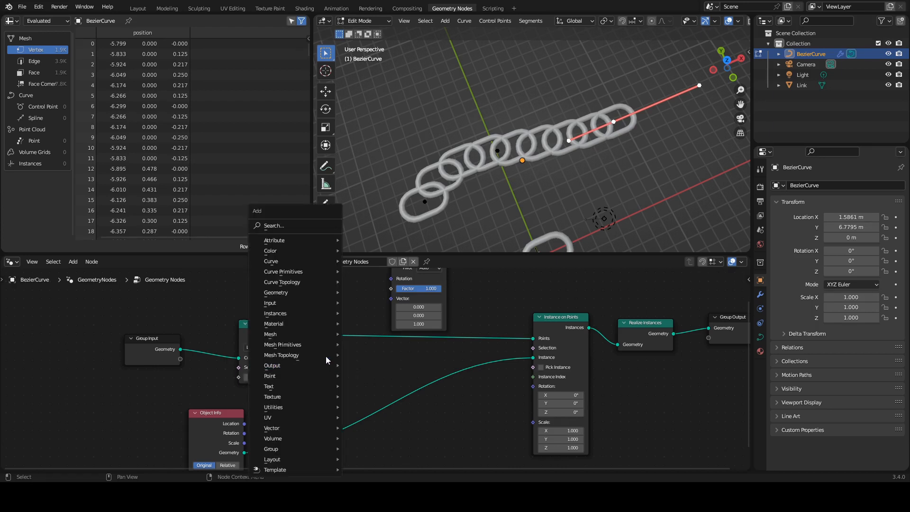
{"action": "left_click", "coordinate": [319, 236]}
{"action": "type", "text": "tanggent"}
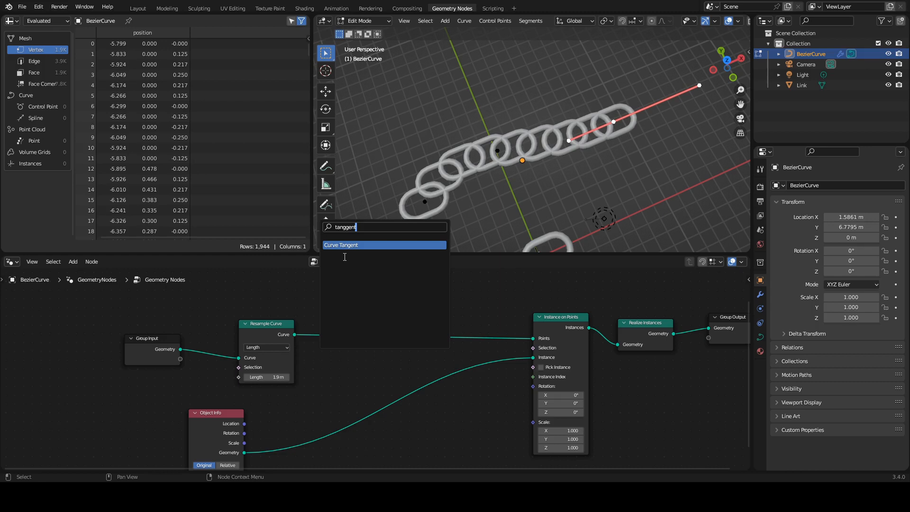
{"action": "key", "text": "BackSpace"}
{"action": "key", "text": "BackSpace"}
{"action": "key", "text": "BackSpace"}
{"action": "key", "text": "BackSpace"}
{"action": "type", "text": "ent"}
{"action": "left_click", "coordinate": [364, 245]}
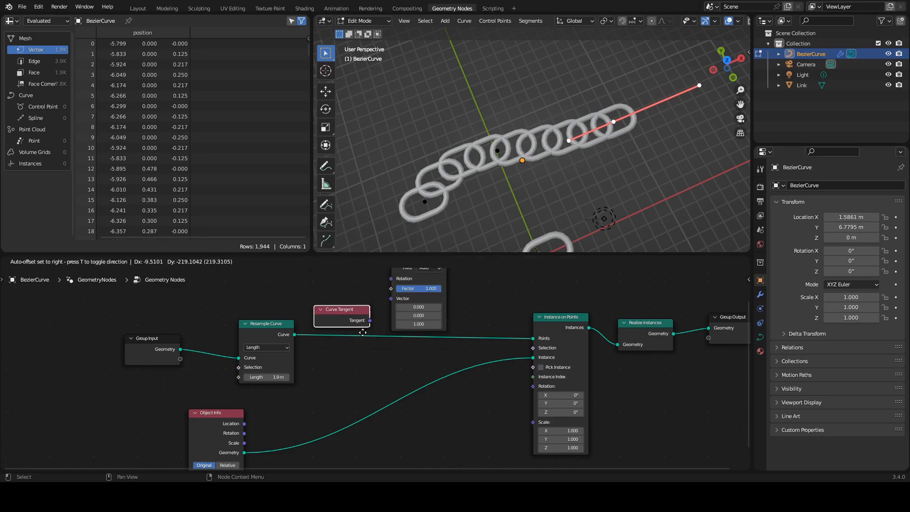
{"action": "left_click", "coordinate": [368, 381]}
- Shift Align Euler to Vector toward Instance on Points and place Curve Tangent closer to Resample Curve
{"action": "middle_click_drag", "start_coordinate": [434, 271], "coordinate": [357, 303]}
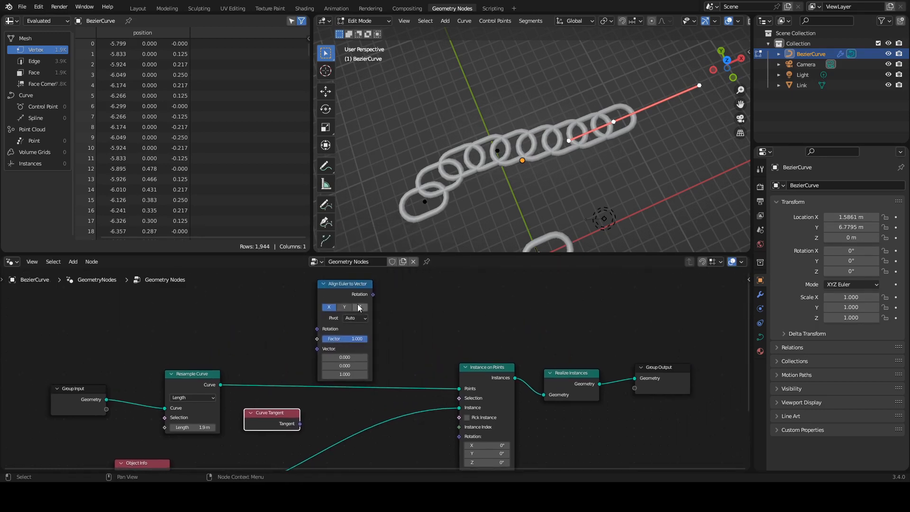
{"action": "left_click_drag", "start_coordinate": [351, 284], "coordinate": [404, 281]}
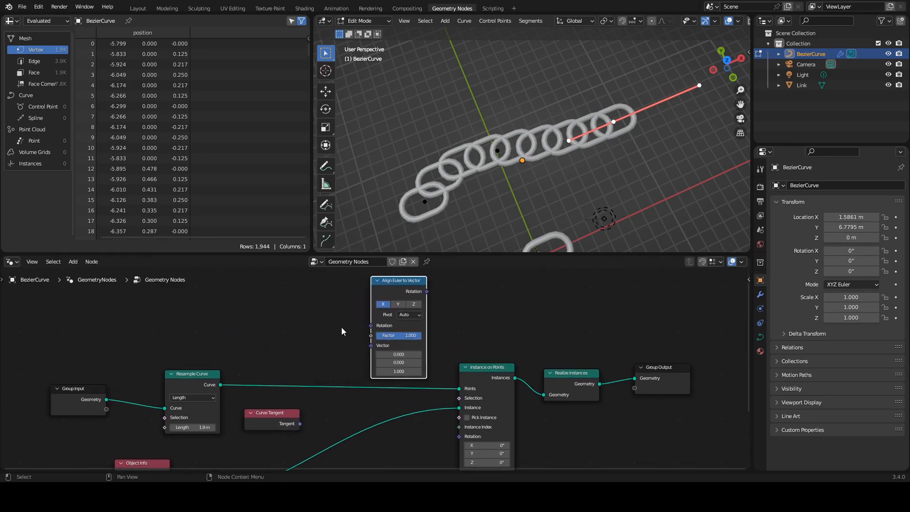
{"action": "middle_click_drag", "start_coordinate": [306, 353], "coordinate": [347, 320], "text": "shift"}
{"action": "left_click_drag", "start_coordinate": [315, 379], "coordinate": [300, 391]}
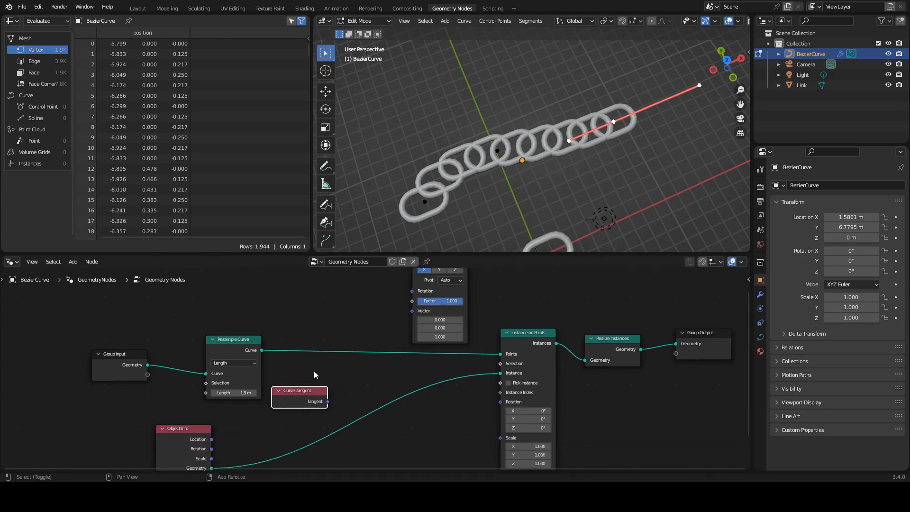
- Insert a Capture Attribute node on the link between Resample Curve and Instance on Points
{"action": "middle_click_drag", "start_coordinate": [324, 360], "coordinate": [312, 343]}
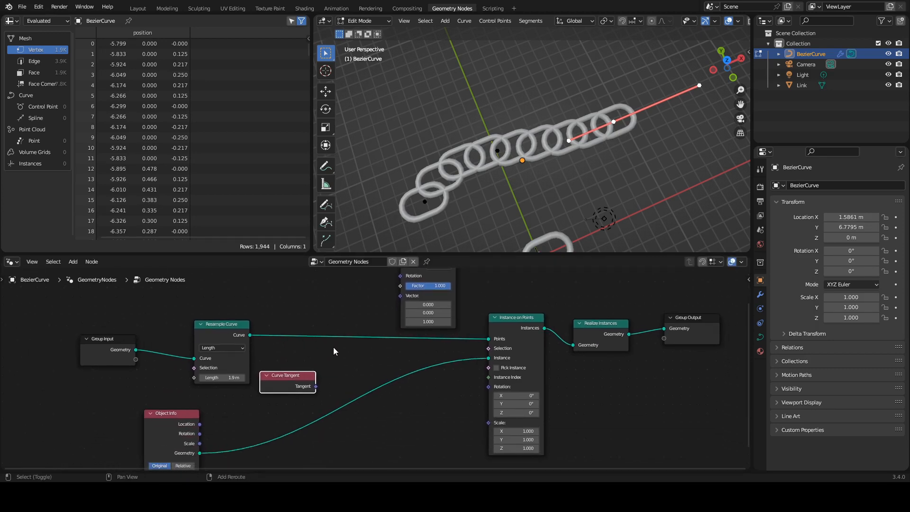
{"action": "key", "text": "shift+a"}
{"action": "mouse_move", "coordinate": [323, 242]}
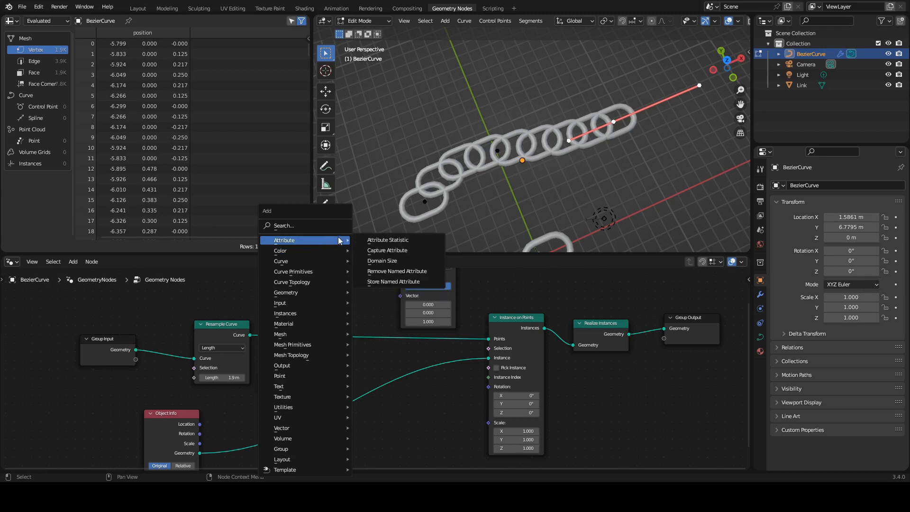
{"action": "left_click", "coordinate": [383, 251]}
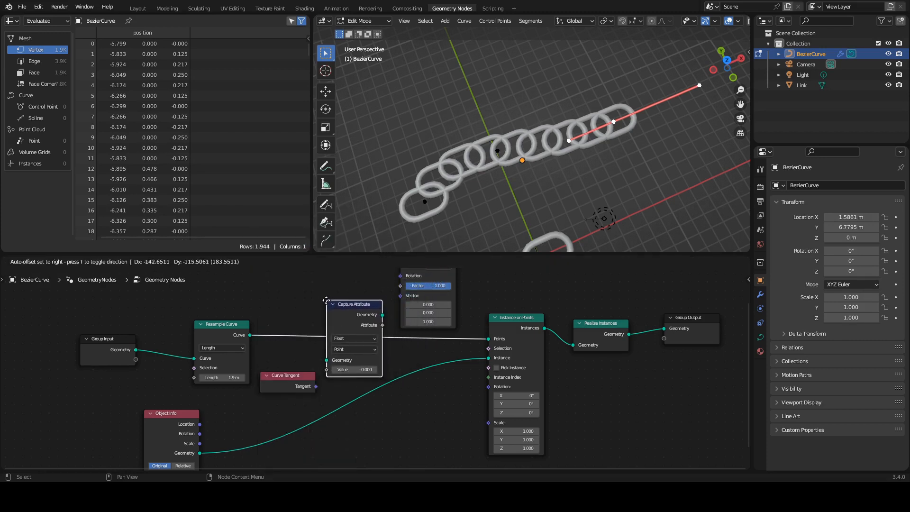
{"action": "left_click", "coordinate": [328, 299]}
- Move the Align Euler to Vector node above Curve Tangent, between Resample Curve and Capture Attribute
{"action": "middle_click_drag", "start_coordinate": [344, 307], "coordinate": [310, 348], "text": "shift"}
{"action": "scroll", "coordinate": [357, 313], "scroll_direction": "down", "scroll_amount": 1}
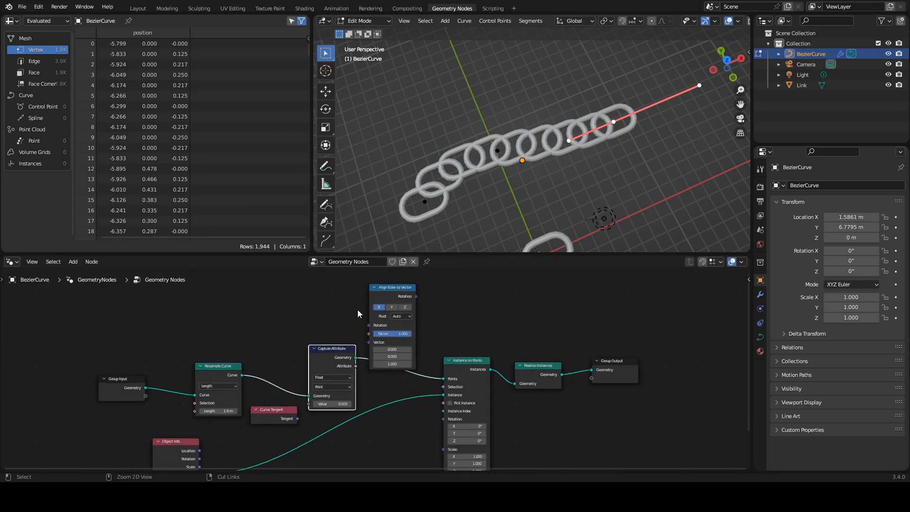
{"action": "left_click_drag", "start_coordinate": [393, 292], "coordinate": [276, 293]}
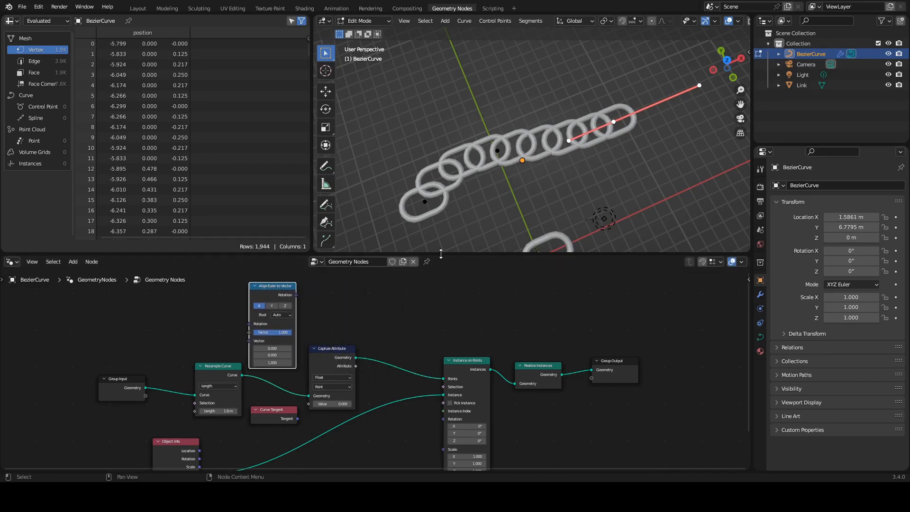
- Enlarge the node editor area upward and frame the Align Euler to Vector, Curve Tangent and Capture Attribute nodes
{"action": "left_click_drag", "start_coordinate": [440, 254], "coordinate": [440, 137]}
{"action": "middle_click_drag", "start_coordinate": [324, 264], "coordinate": [337, 197], "text": "ctrl"}
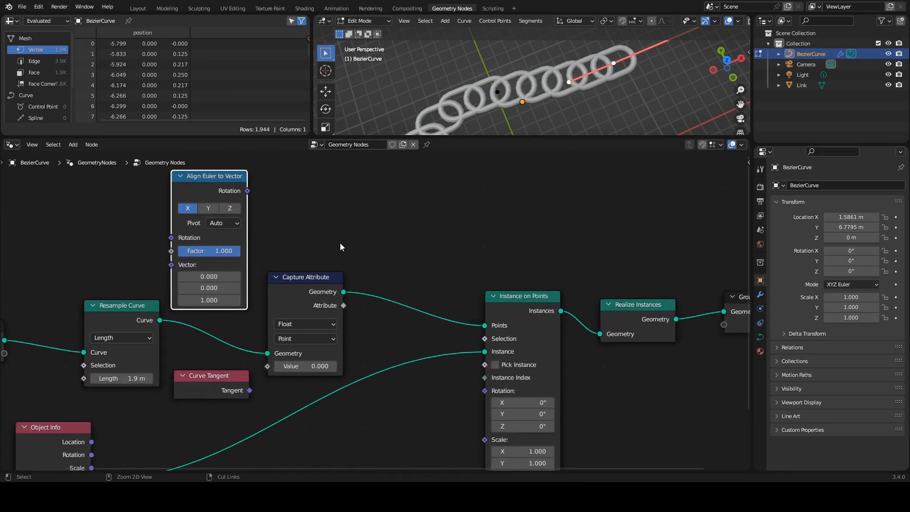
{"action": "left_click", "coordinate": [352, 234]}
{"action": "middle_click_drag", "start_coordinate": [352, 233], "coordinate": [375, 234], "text": "ctrl"}
{"action": "middle_click_drag", "start_coordinate": [342, 268], "coordinate": [361, 236], "text": "ctrl"}
{"action": "middle_click_drag", "start_coordinate": [365, 280], "coordinate": [402, 283]}
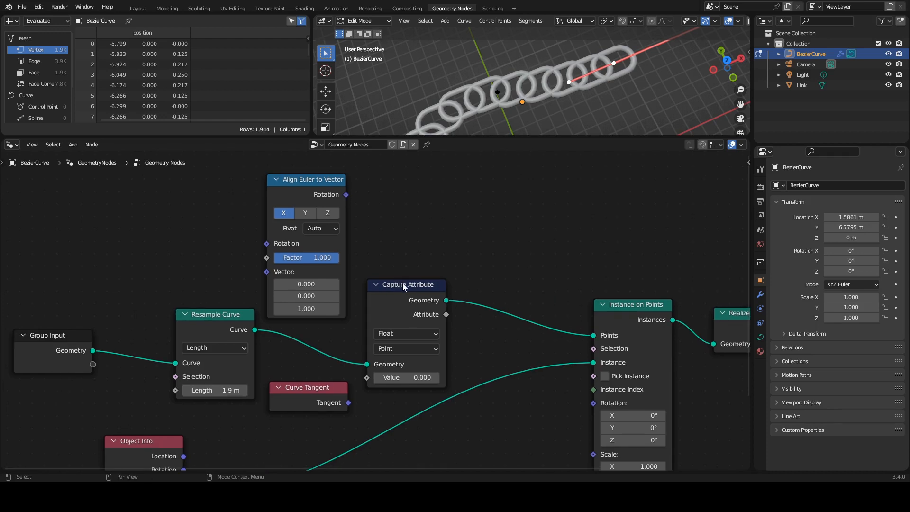
- Set the Capture Attribute node's data type to Vector and feed the Curve Tangent output into its Value
{"action": "left_click_drag", "start_coordinate": [412, 289], "coordinate": [427, 275]}
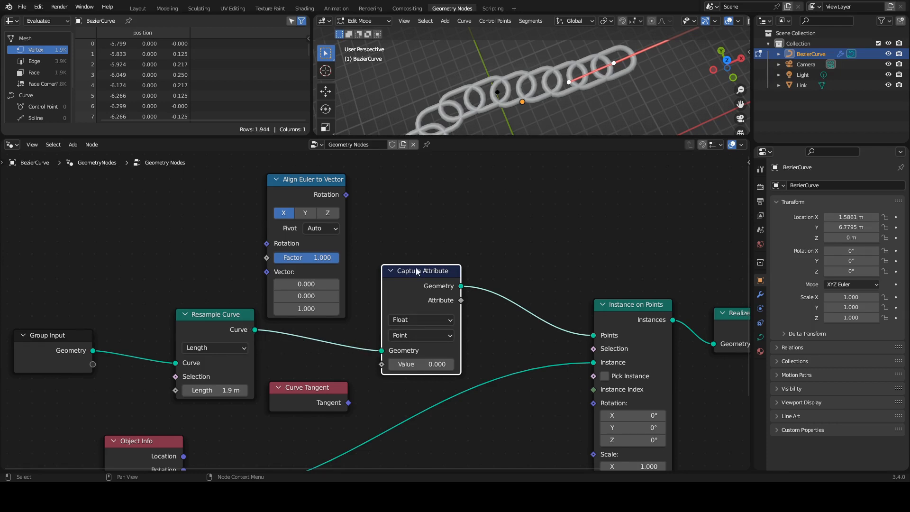
{"action": "left_click_drag", "start_coordinate": [426, 271], "coordinate": [420, 274]}
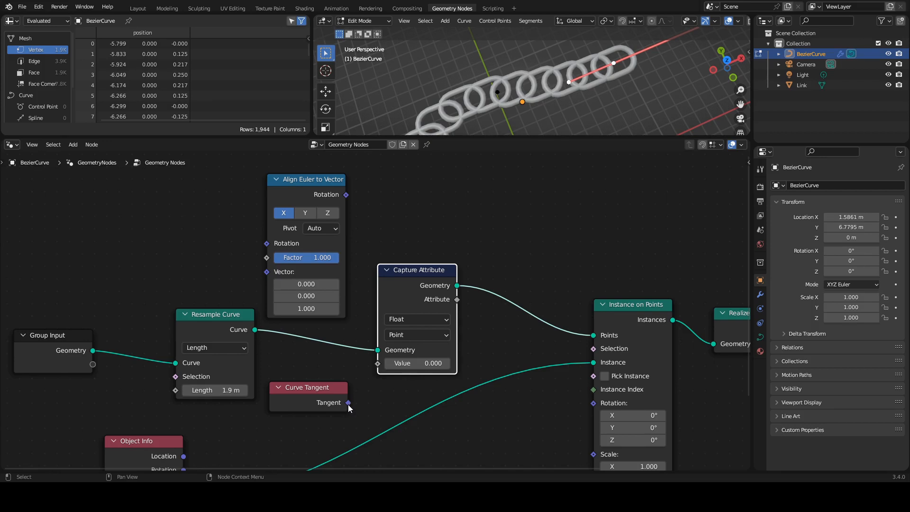
{"action": "mouse_move", "coordinate": [345, 403]}
{"action": "left_click", "coordinate": [407, 319]}
{"action": "left_click", "coordinate": [408, 360]}
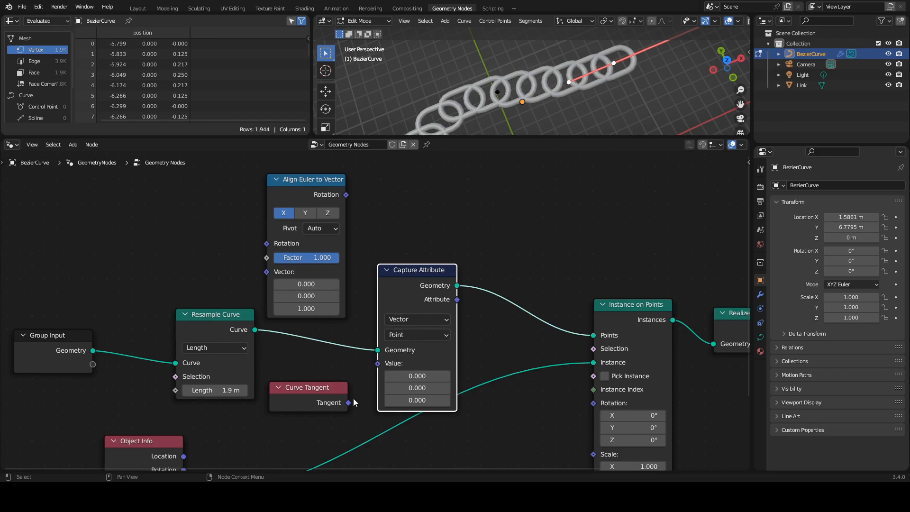
{"action": "left_click_drag", "start_coordinate": [355, 403], "coordinate": [378, 363]}
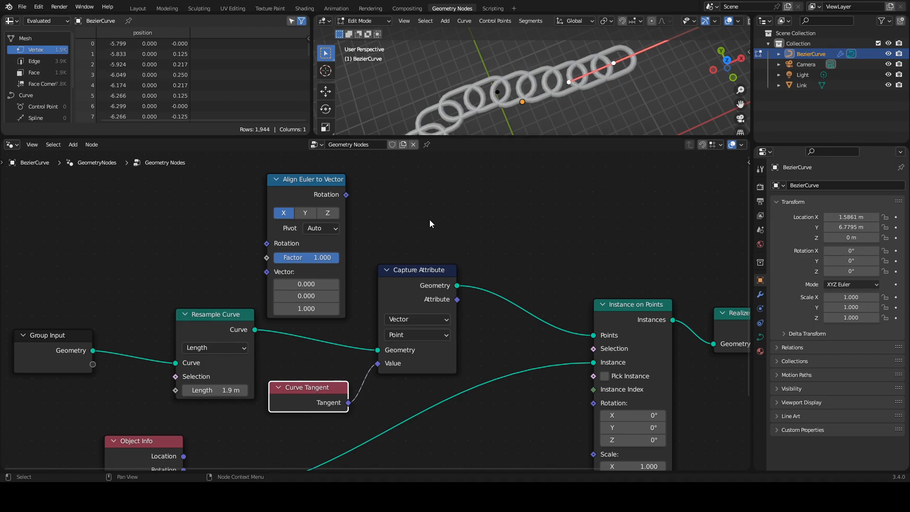
- Place the Align Euler to Vector node before Instance on Points and feed the captured Attribute into its Vector input
{"action": "middle_click_drag", "start_coordinate": [429, 220], "coordinate": [379, 225], "text": "ctrl"}
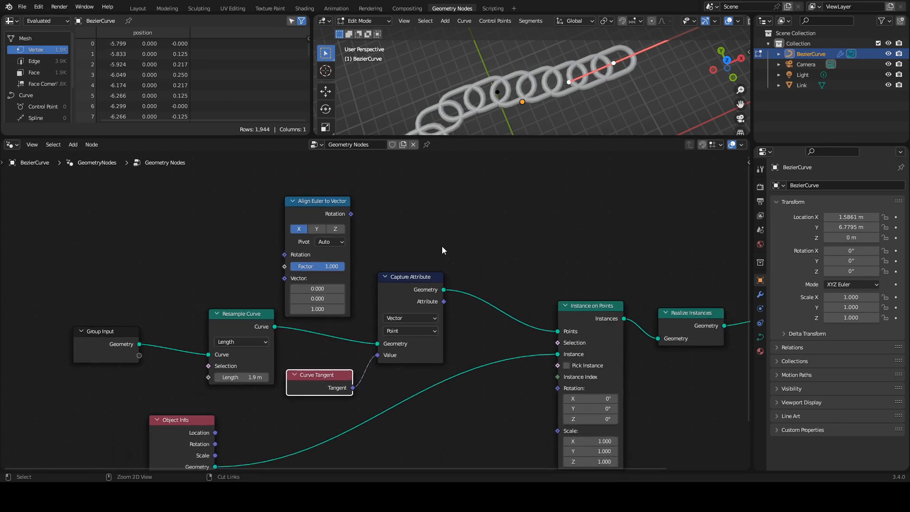
{"action": "middle_click_drag", "start_coordinate": [471, 260], "coordinate": [366, 235], "text": "ctrl"}
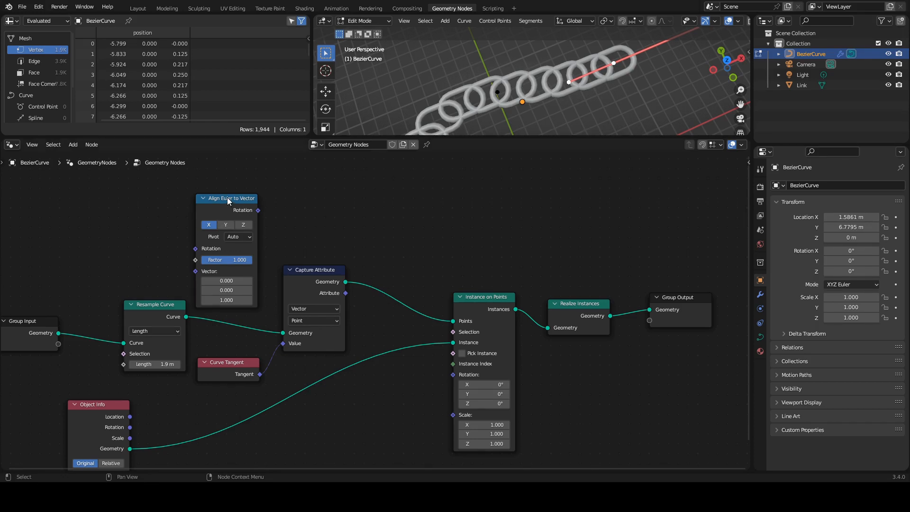
{"action": "left_click_drag", "start_coordinate": [227, 197], "coordinate": [389, 374]}
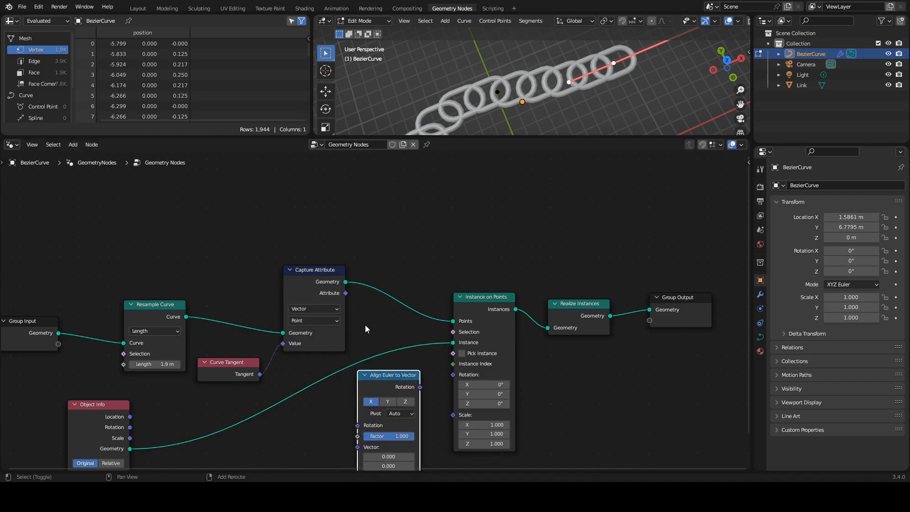
{"action": "middle_click_drag", "start_coordinate": [379, 341], "coordinate": [346, 250]}
{"action": "left_click_drag", "start_coordinate": [334, 228], "coordinate": [343, 232]}
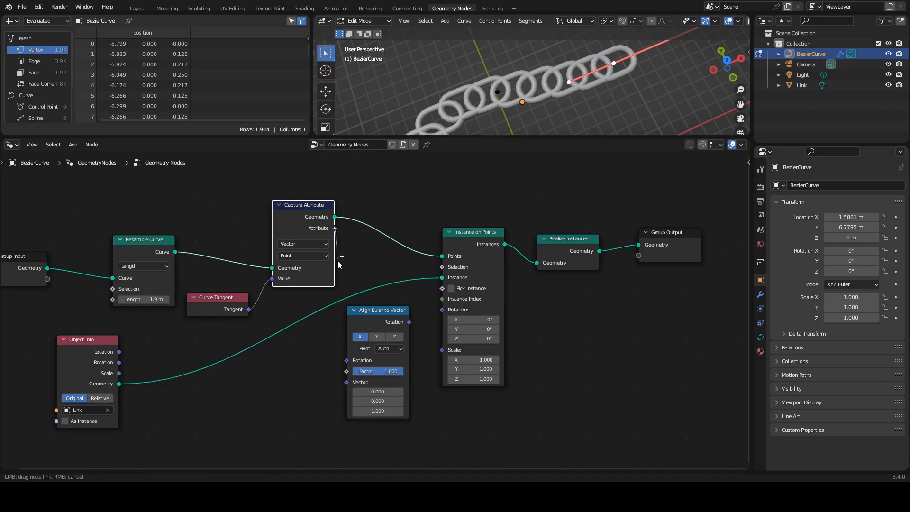
{"action": "left_click_drag", "start_coordinate": [319, 316], "coordinate": [347, 382]}
- Shift Instance on Points and its downstream nodes away to make room, and connect Align Euler's Rotation to the Instance on Points Rotation
{"action": "left_click_drag", "start_coordinate": [376, 313], "coordinate": [396, 306]}
{"action": "left_click_drag", "start_coordinate": [459, 195], "coordinate": [631, 278]}
{"action": "left_click_drag", "start_coordinate": [469, 231], "coordinate": [534, 220]}
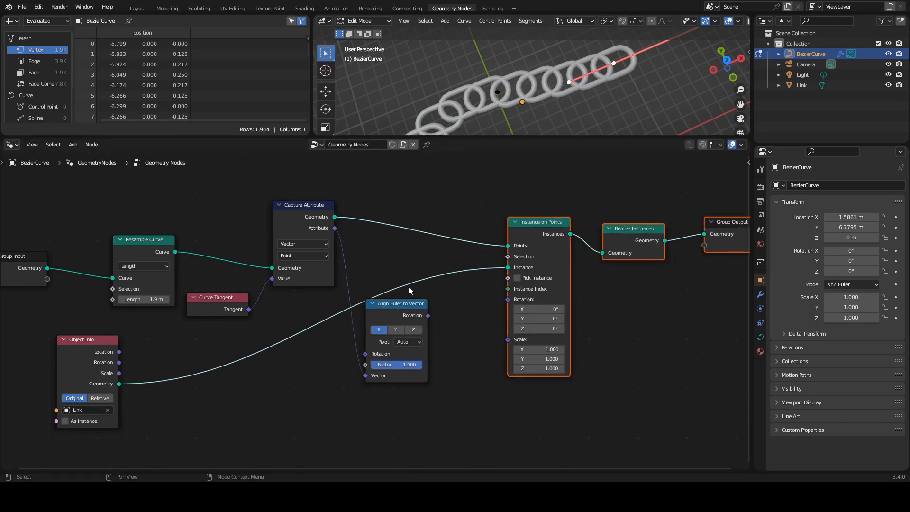
{"action": "left_click_drag", "start_coordinate": [410, 298], "coordinate": [507, 302]}
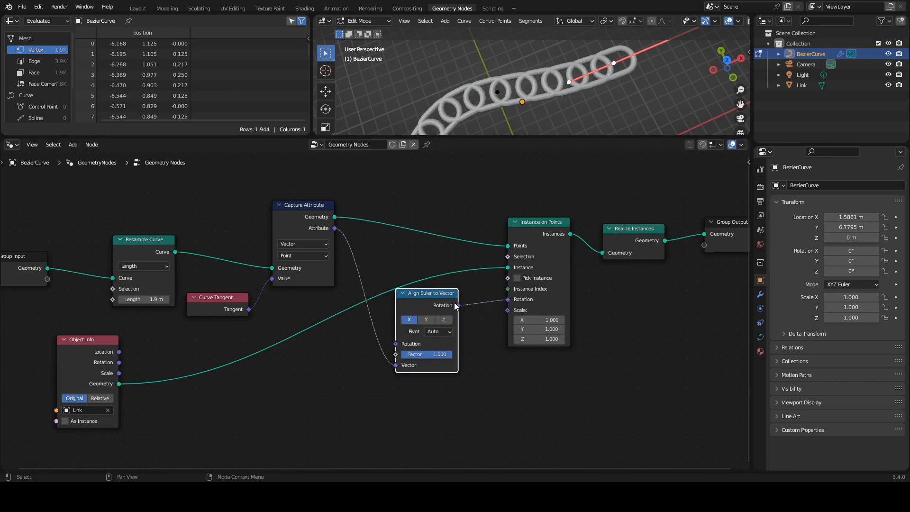
- Enlarge the 3D viewport and compare the chain with the Instance on Points Rotation link removed and reconnected
{"action": "middle_click_drag", "start_coordinate": [495, 71], "coordinate": [498, 106]}
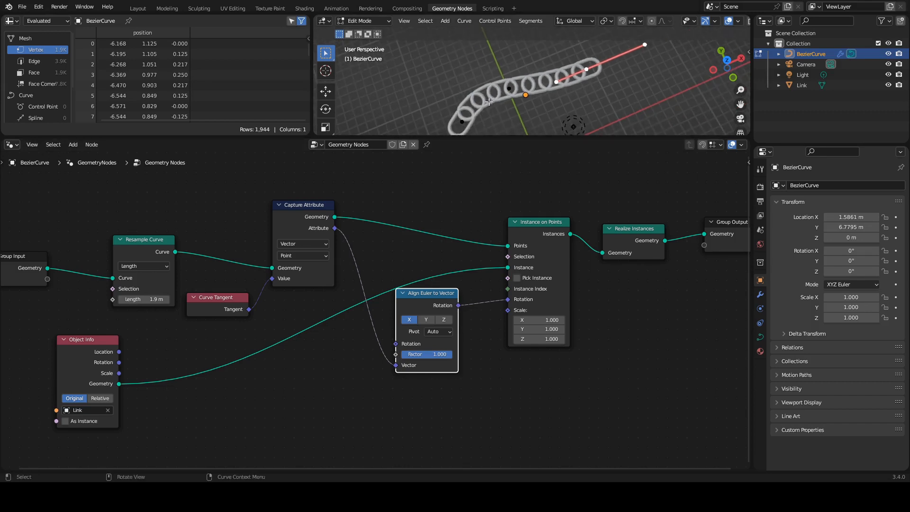
{"action": "left_click_drag", "start_coordinate": [501, 136], "coordinate": [498, 192]}
{"action": "scroll", "coordinate": [495, 135], "scroll_direction": "up", "scroll_amount": 3}
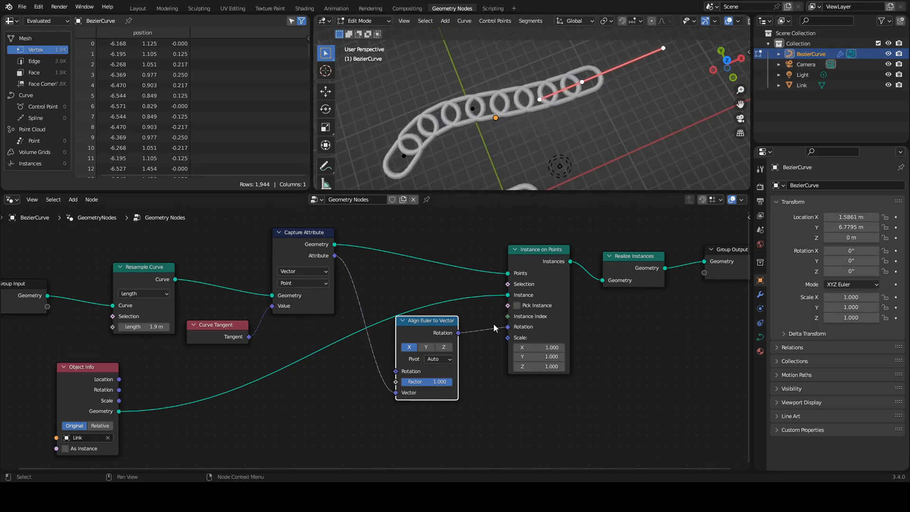
{"action": "left_click_drag", "start_coordinate": [508, 327], "coordinate": [481, 331]}
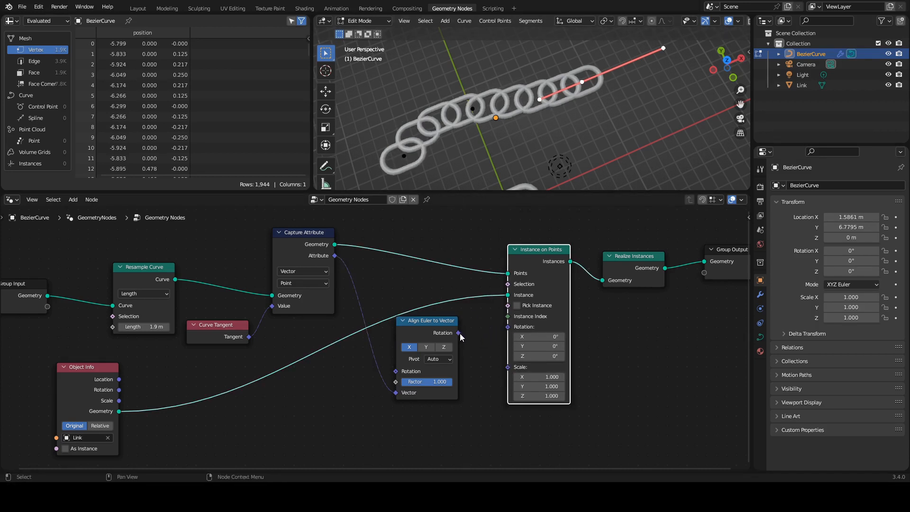
{"action": "left_click_drag", "start_coordinate": [458, 333], "coordinate": [508, 328]}
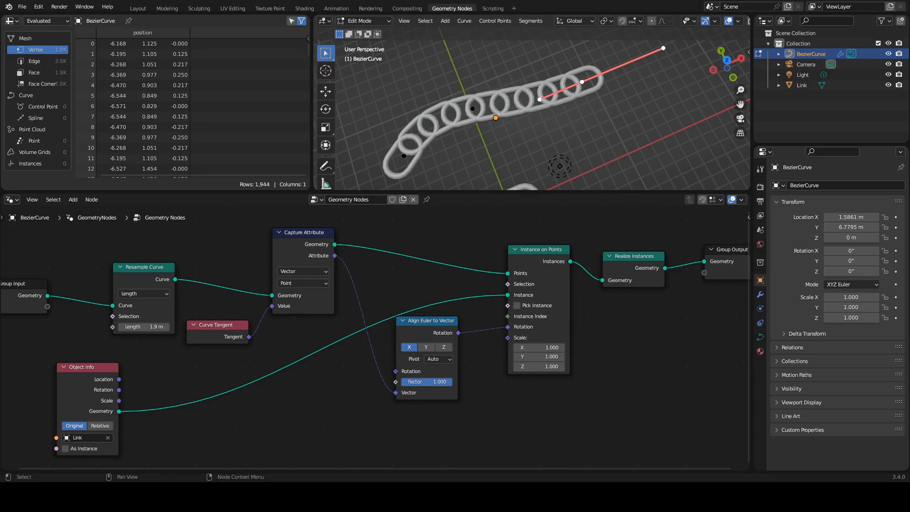
- Review the pivot options of the Align Euler to Vector node and keep Auto
{"action": "left_click_drag", "start_coordinate": [426, 321], "coordinate": [438, 322]}
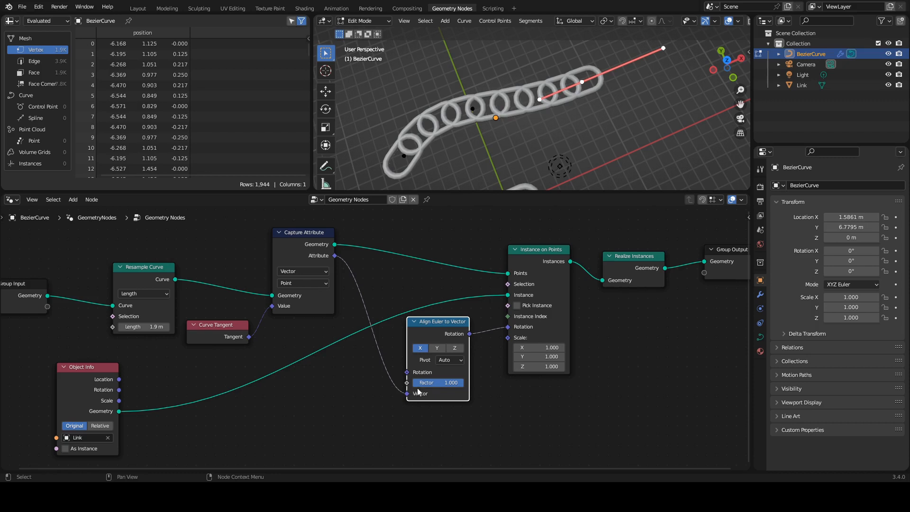
{"action": "left_click", "coordinate": [452, 360]}
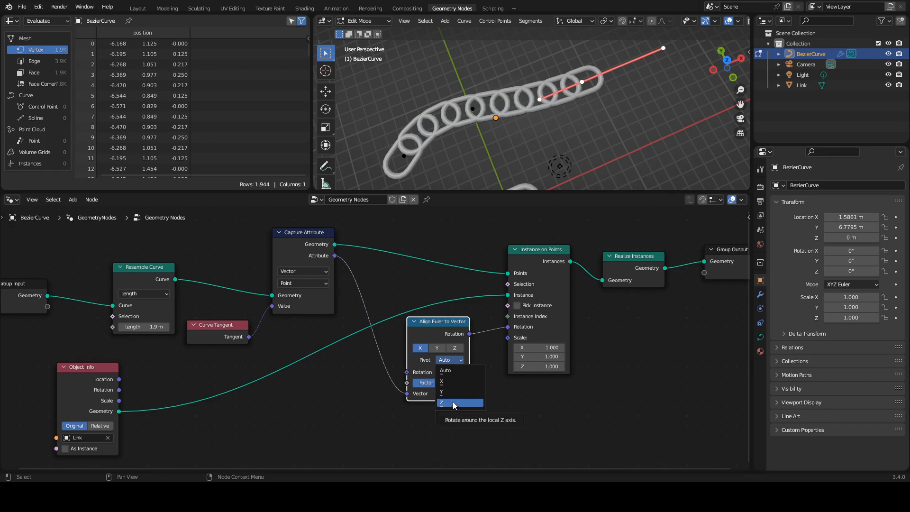
{"action": "left_click", "coordinate": [461, 371]}
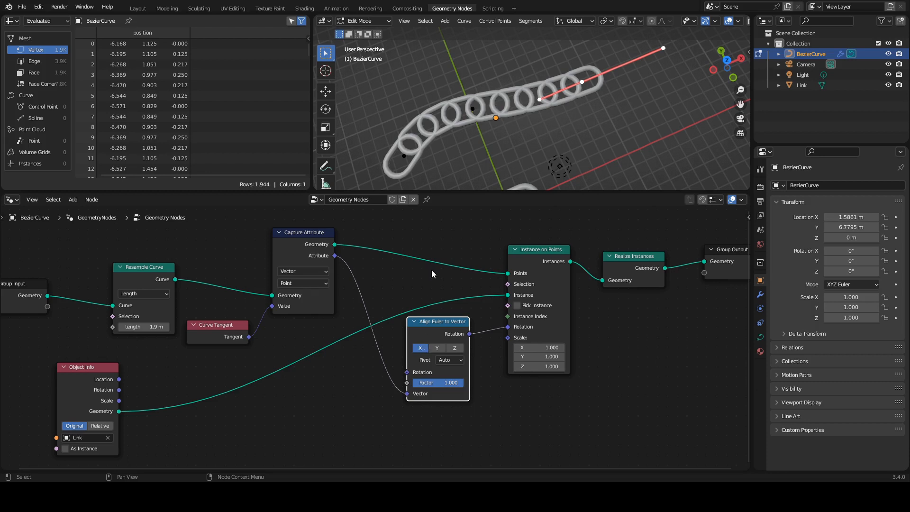
- Try the Y and Z axes on the Align Euler to Vector node and return it to X
{"action": "middle_click_drag", "start_coordinate": [520, 141], "coordinate": [470, 153]}
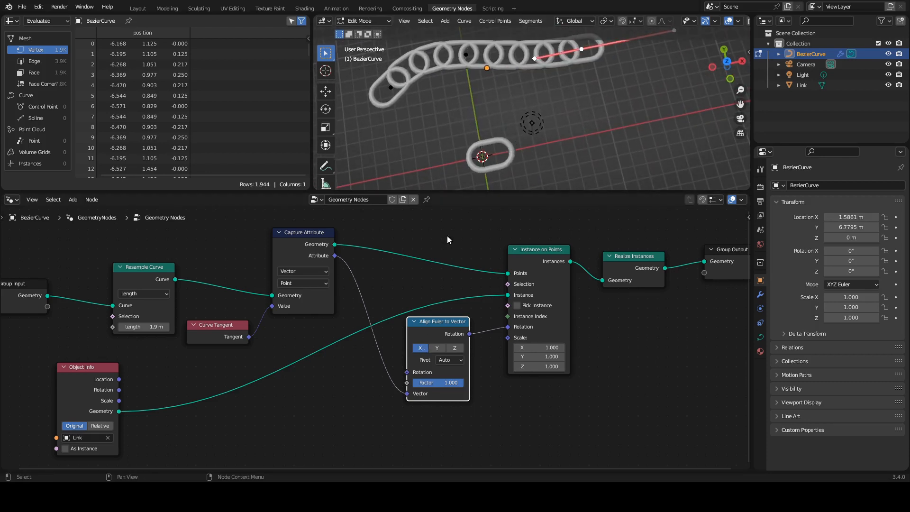
{"action": "left_click", "coordinate": [437, 349]}
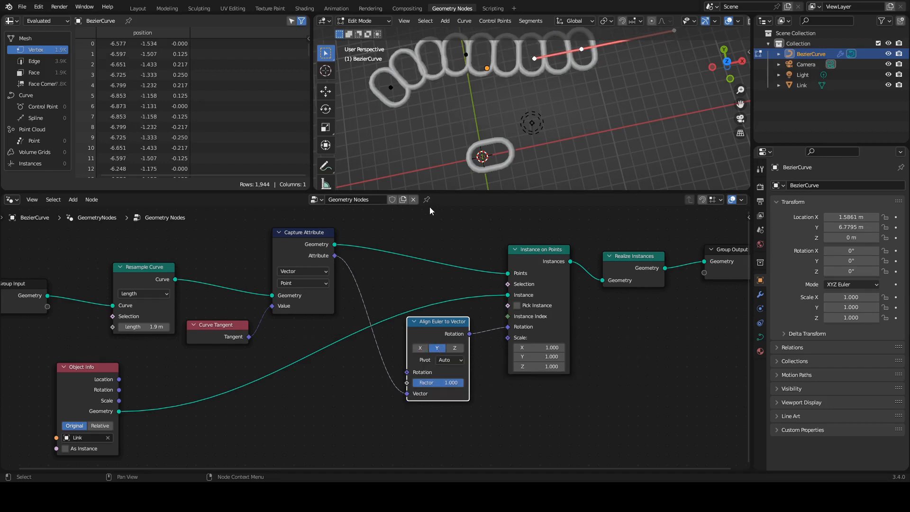
{"action": "middle_click_drag", "start_coordinate": [478, 101], "coordinate": [464, 93]}
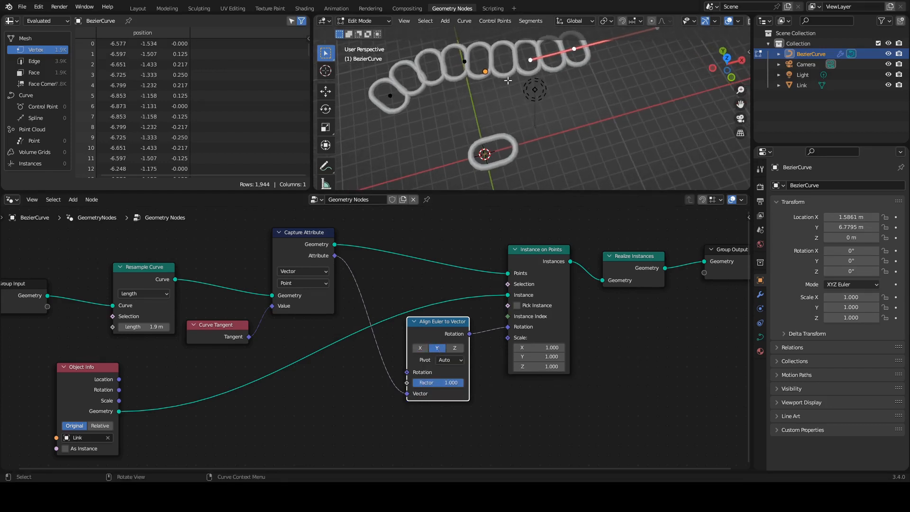
{"action": "left_click", "coordinate": [455, 348]}
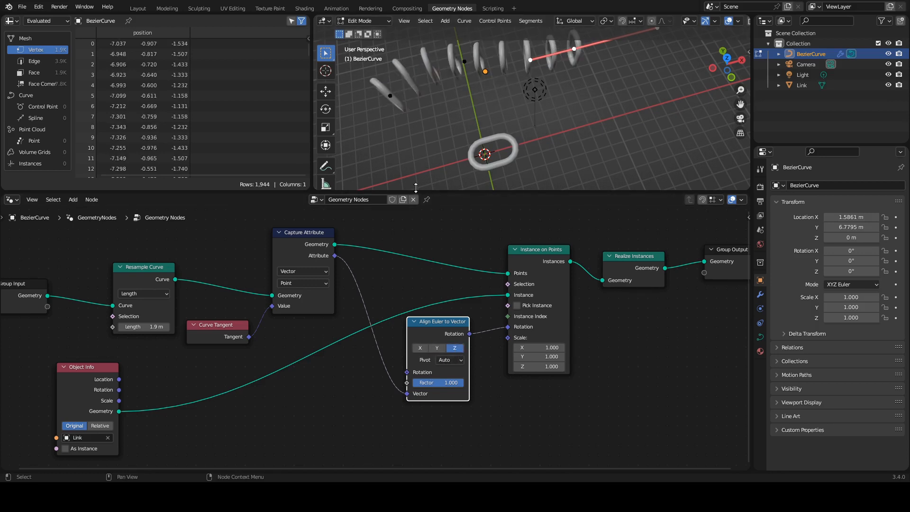
{"action": "middle_click_drag", "start_coordinate": [382, 127], "coordinate": [356, 121]}
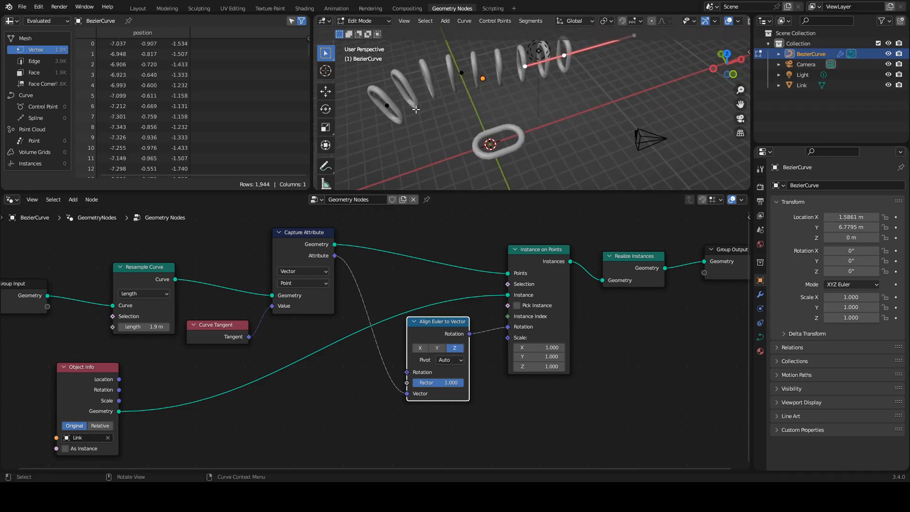
{"action": "left_click", "coordinate": [419, 347]}
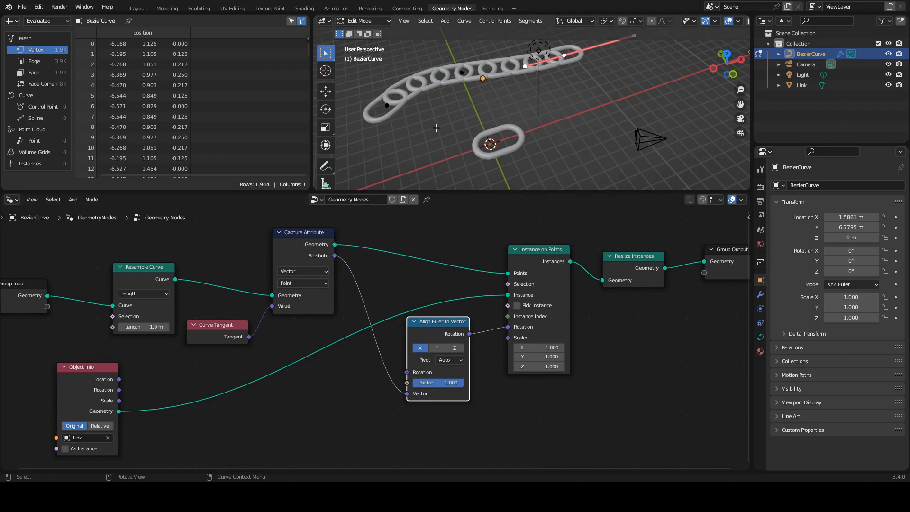
{"action": "middle_click_drag", "start_coordinate": [450, 91], "coordinate": [474, 152]}
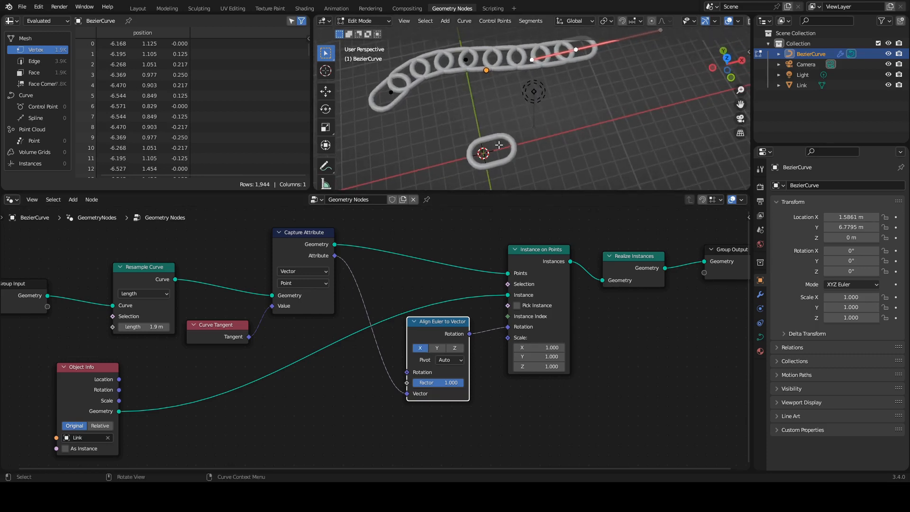
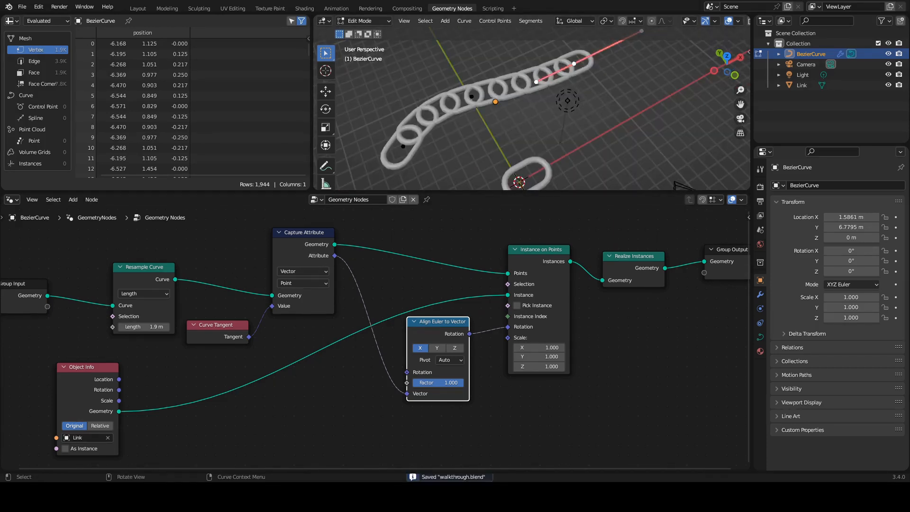
- Move the Capture Attribute and Curve Tangent nodes away from Resample Curve to make room for another node
{"action": "middle_click_drag", "start_coordinate": [428, 133], "coordinate": [446, 121]}
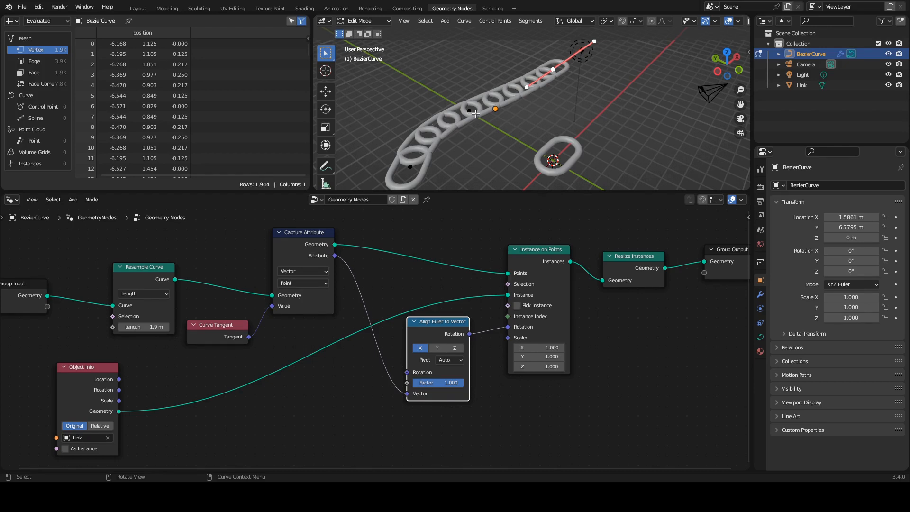
{"action": "middle_click_drag", "start_coordinate": [473, 114], "coordinate": [499, 111]}
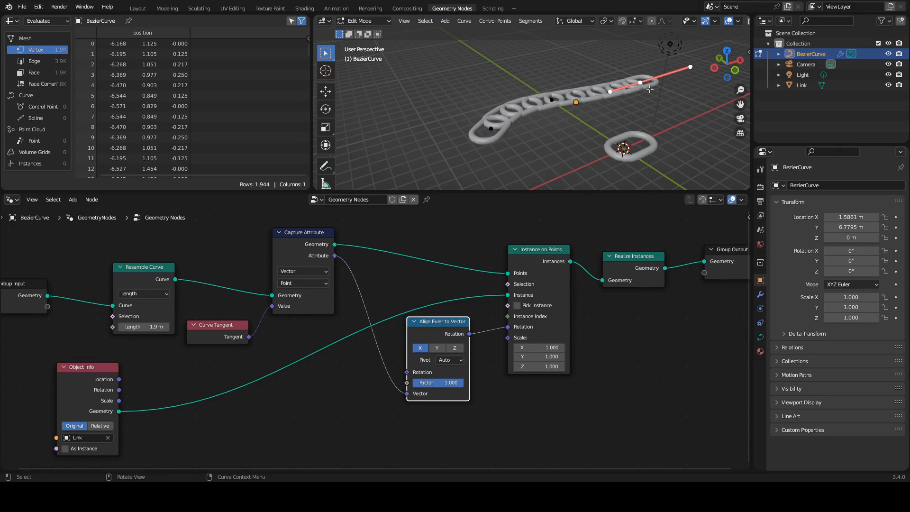
{"action": "middle_click_drag", "start_coordinate": [213, 274], "coordinate": [233, 317]}
{"action": "left_click_drag", "start_coordinate": [330, 277], "coordinate": [372, 267]}
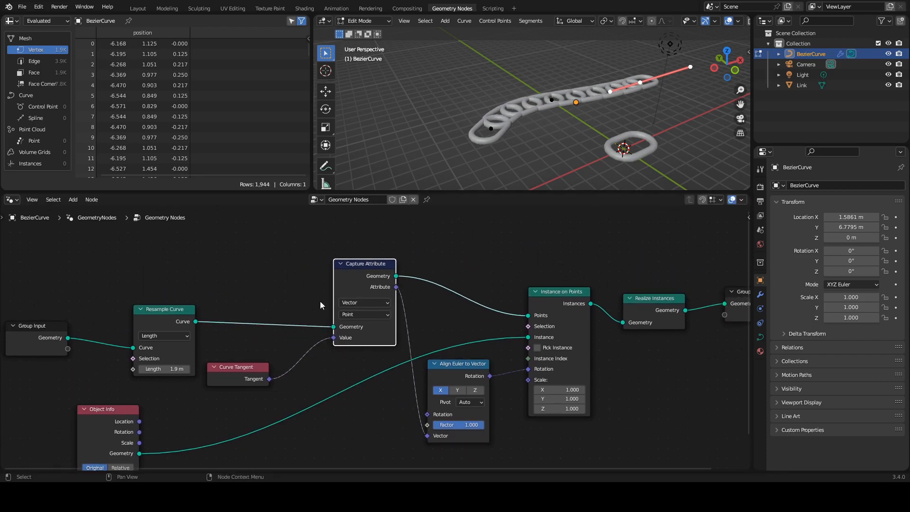
{"action": "left_click_drag", "start_coordinate": [249, 367], "coordinate": [299, 361]}
{"action": "left_click", "coordinate": [231, 272]}
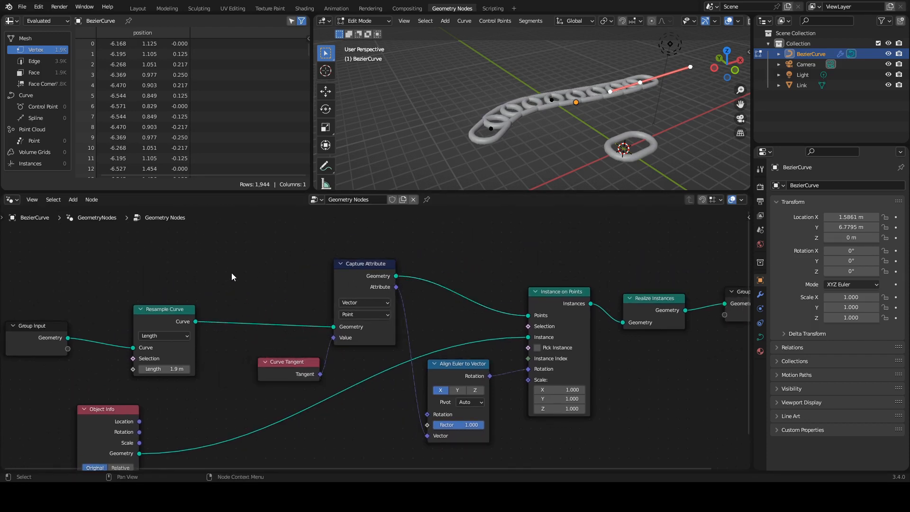
- Insert a second Capture Attribute node between Resample Curve and the existing Capture Attribute, and space out the neighbouring nodes
{"action": "key", "text": "shift+a"}
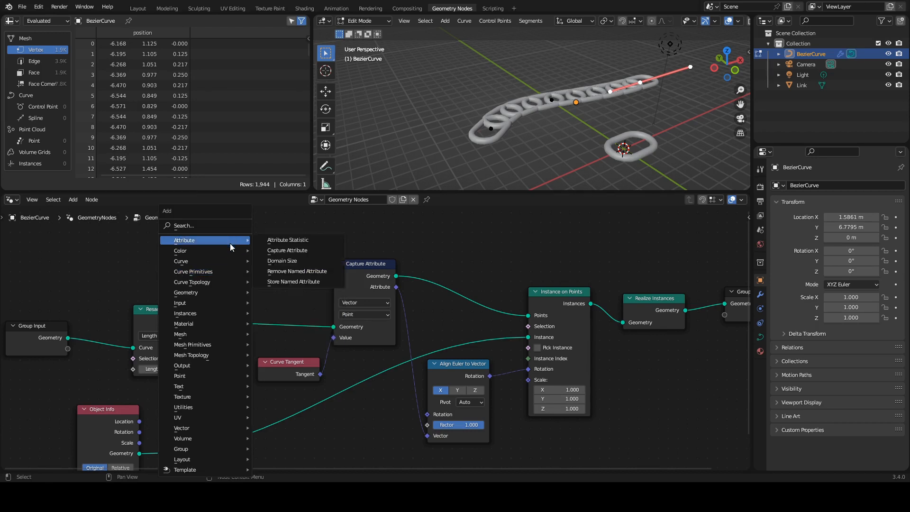
{"action": "mouse_move", "coordinate": [228, 241]}
{"action": "left_click", "coordinate": [294, 251]}
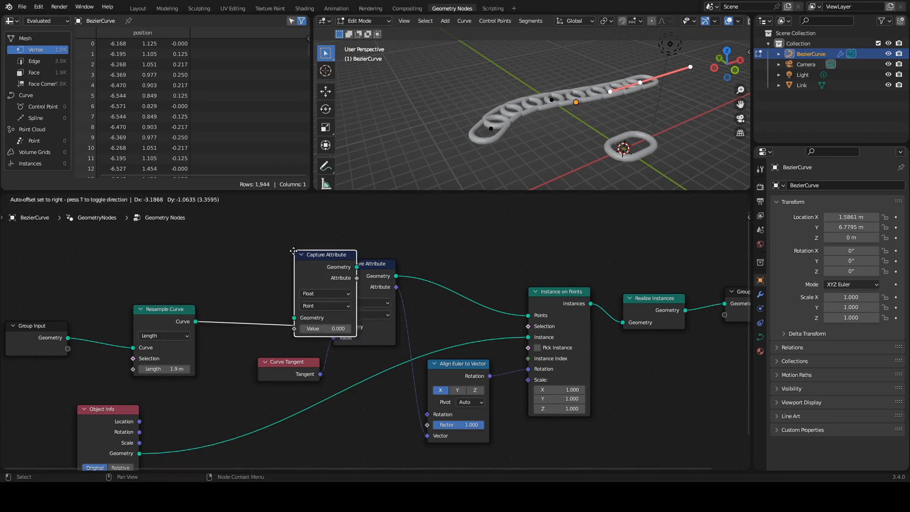
{"action": "left_click", "coordinate": [229, 275]}
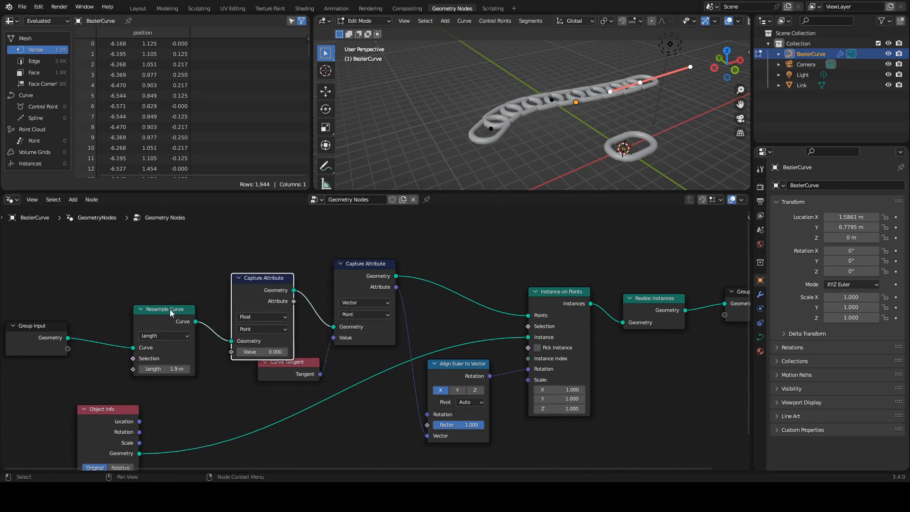
{"action": "left_click_drag", "start_coordinate": [163, 305], "coordinate": [133, 289]}
{"action": "left_click_drag", "start_coordinate": [303, 365], "coordinate": [323, 385]}
{"action": "left_click", "coordinate": [269, 281]}
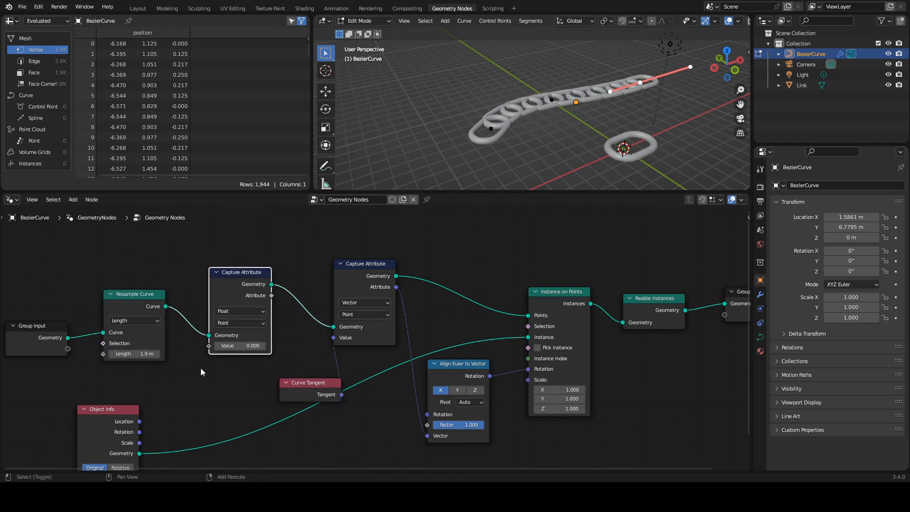
- Set the new Capture Attribute node's data type to Integer and keep its domain on Point
{"action": "middle_click_drag", "start_coordinate": [206, 358], "coordinate": [274, 327]}
{"action": "scroll", "coordinate": [274, 327], "scroll_direction": "up", "scroll_amount": 1}
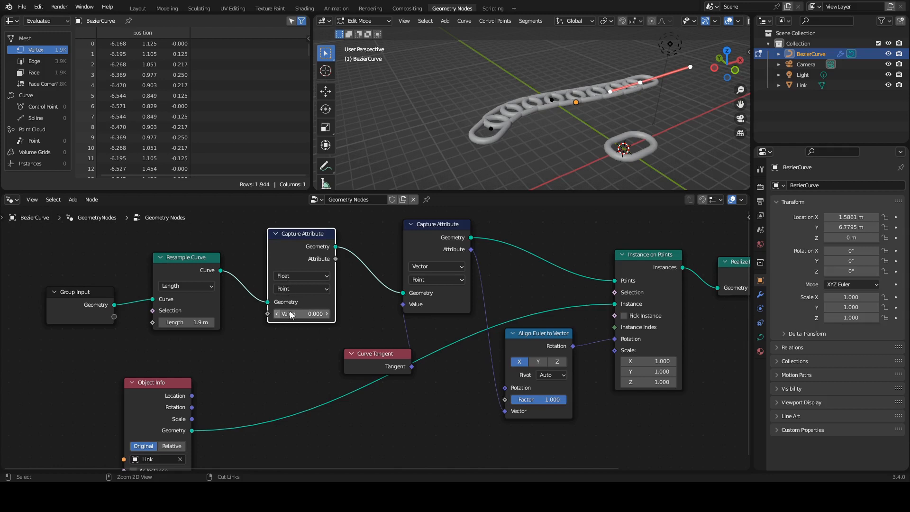
{"action": "left_click", "coordinate": [304, 288]}
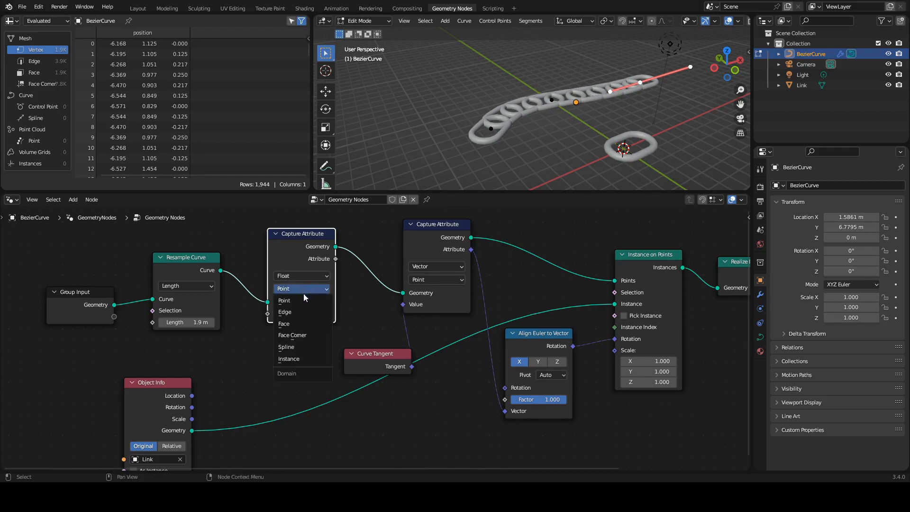
{"action": "left_click", "coordinate": [304, 290]}
{"action": "left_click", "coordinate": [305, 275]}
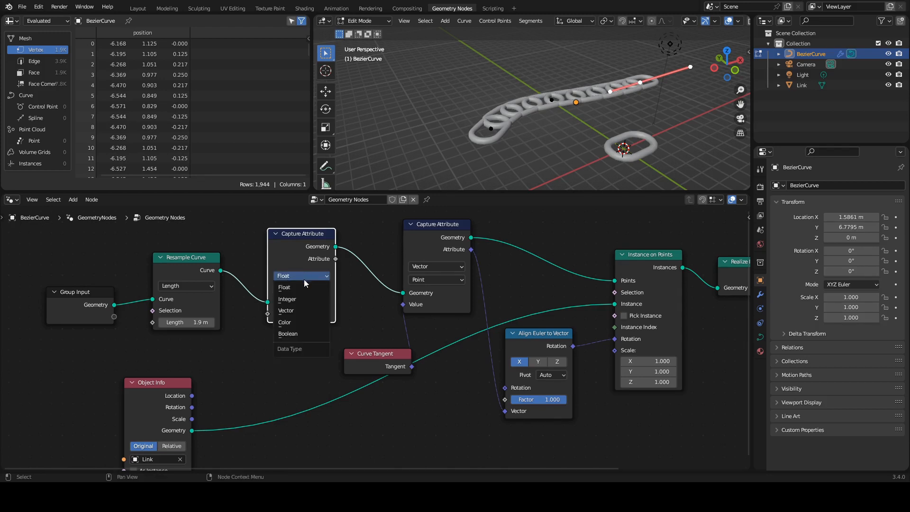
{"action": "left_click", "coordinate": [302, 299]}
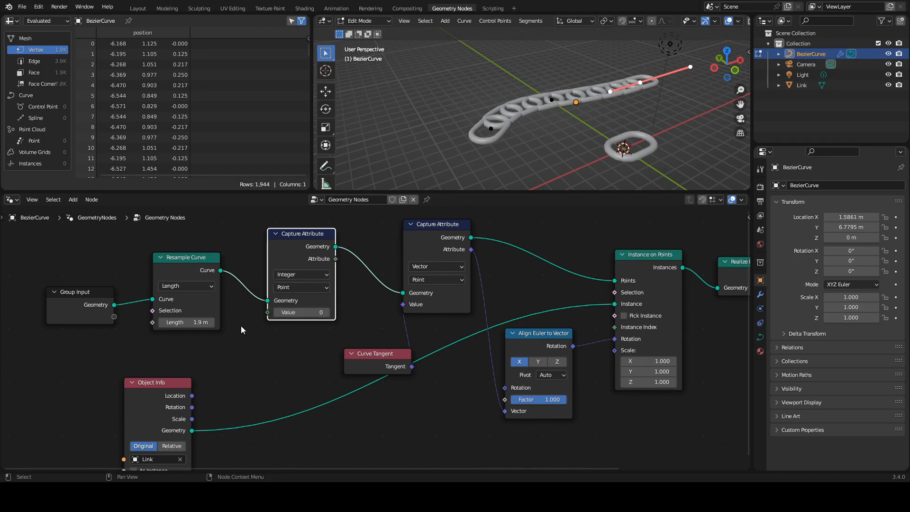
- Add an Index node and connect it to the Value input of the integer Capture Attribute node
{"action": "middle_click_drag", "start_coordinate": [230, 346], "coordinate": [245, 332]}
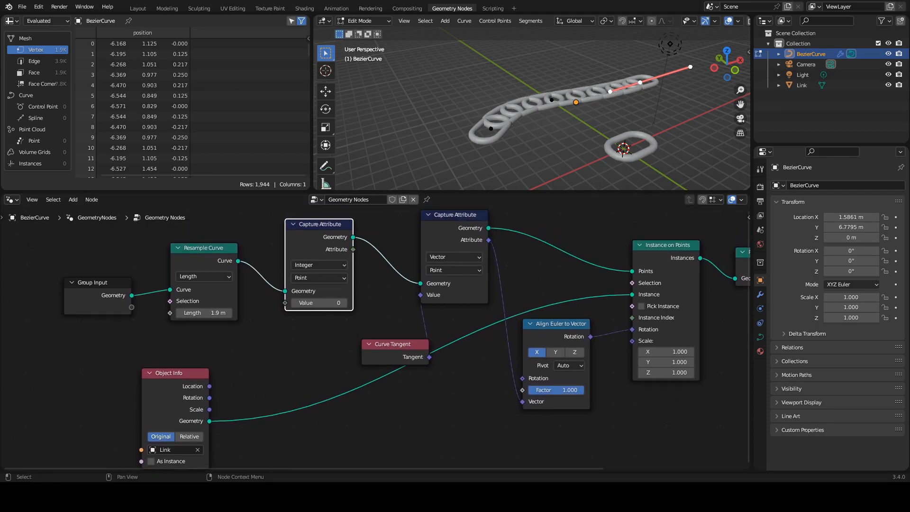
{"action": "middle_click_drag", "start_coordinate": [261, 351], "coordinate": [271, 346]}
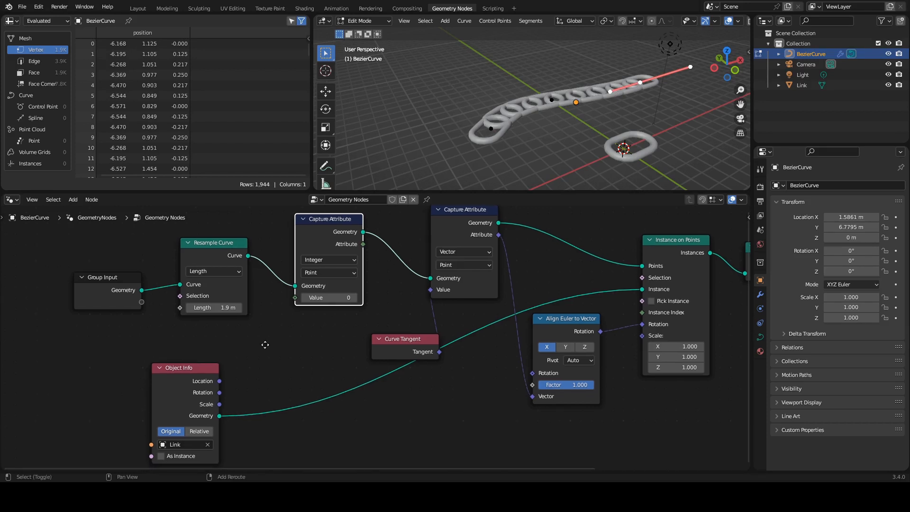
{"action": "key", "text": "shift+a"}
{"action": "mouse_move", "coordinate": [268, 343]}
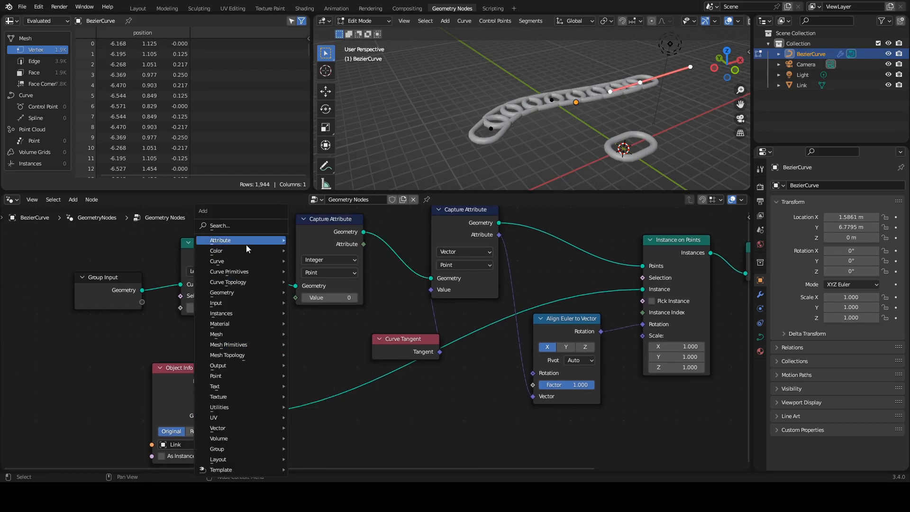
{"action": "left_click", "coordinate": [250, 226]}
{"action": "type", "text": "index"}
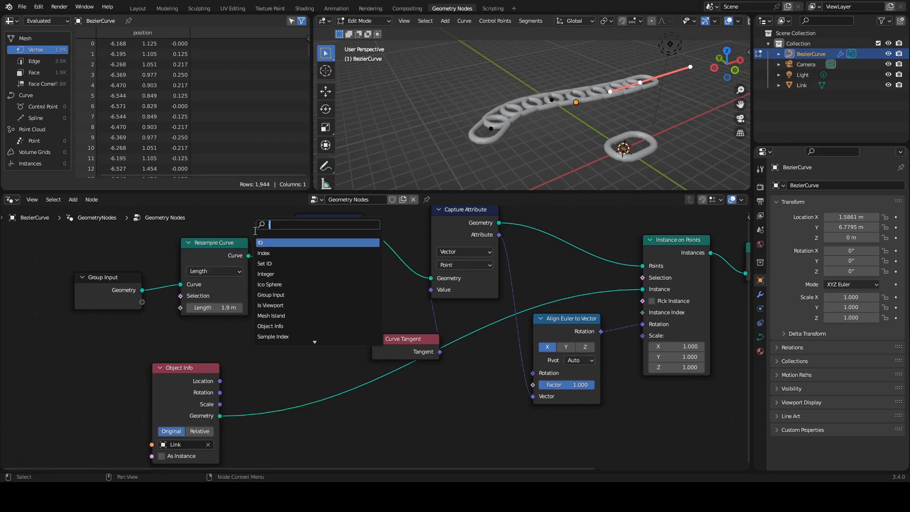
{"action": "key", "text": "BackSpace"}
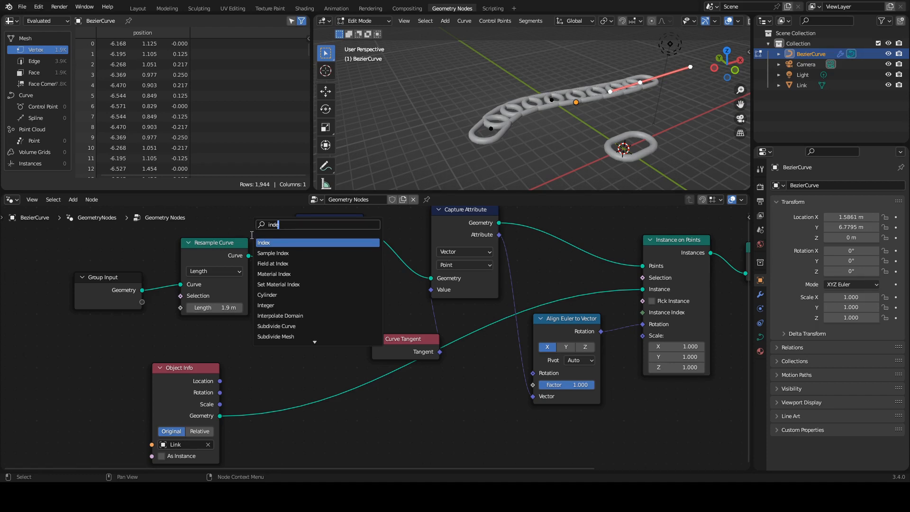
{"action": "type", "text": "x"}
{"action": "left_click", "coordinate": [264, 243]}
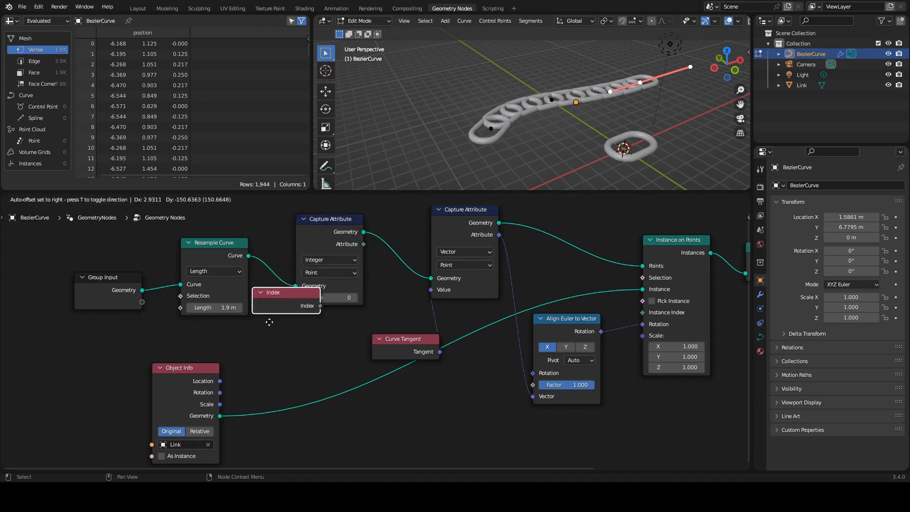
{"action": "left_click_drag", "start_coordinate": [276, 352], "coordinate": [295, 297]}
- Place the Index node below Resample Curve and shift the Object Info node down to make room for it
{"action": "left_click_drag", "start_coordinate": [260, 338], "coordinate": [240, 336]}
{"action": "left_click", "coordinate": [187, 368]}
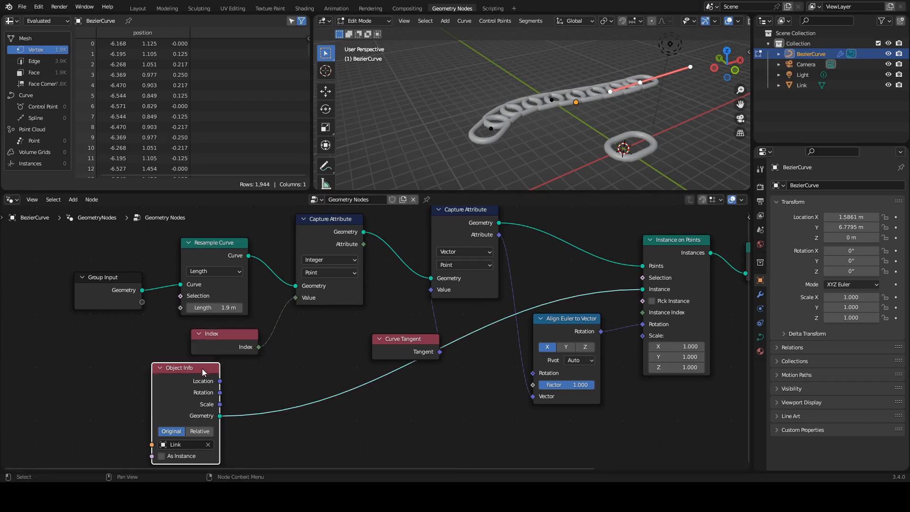
{"action": "left_click_drag", "start_coordinate": [188, 368], "coordinate": [187, 380]}
{"action": "middle_click_drag", "start_coordinate": [279, 271], "coordinate": [205, 314]}
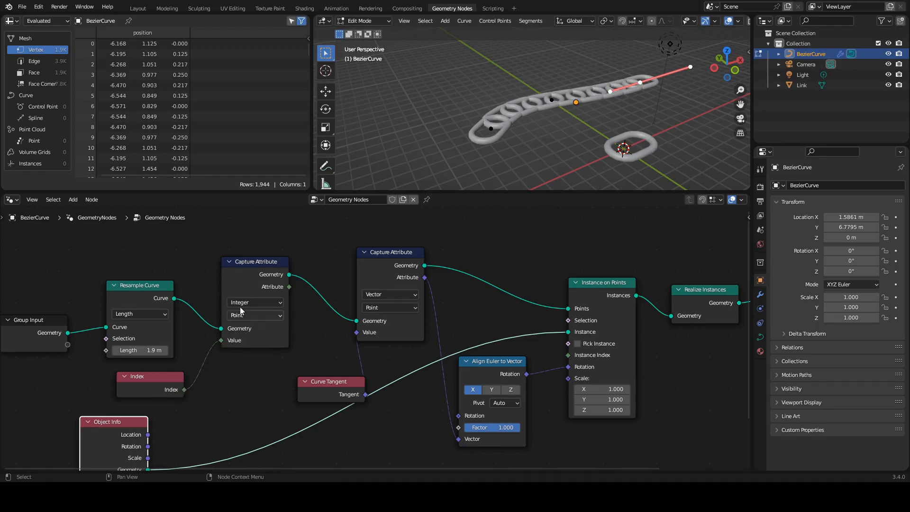
- Show the node properties and change the integer Capture Attribute node's name to index
{"action": "left_click", "coordinate": [258, 260]}
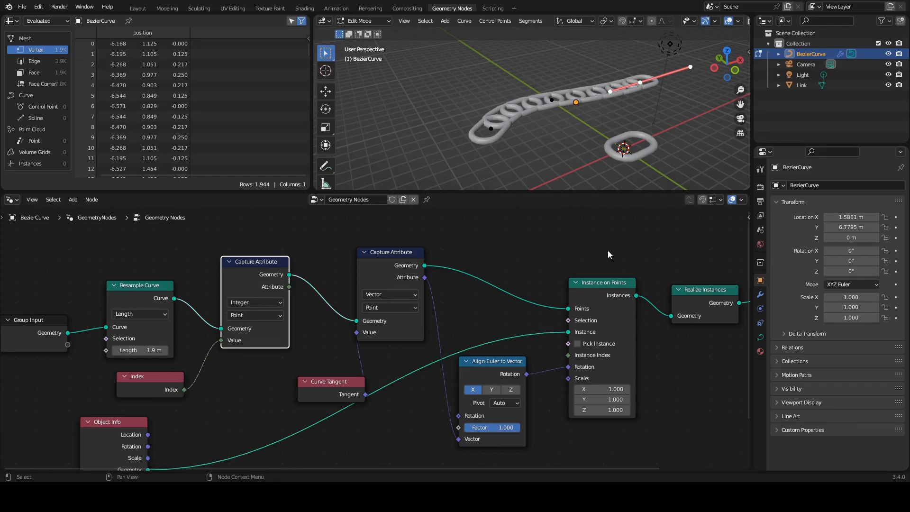
{"action": "key", "text": "n"}
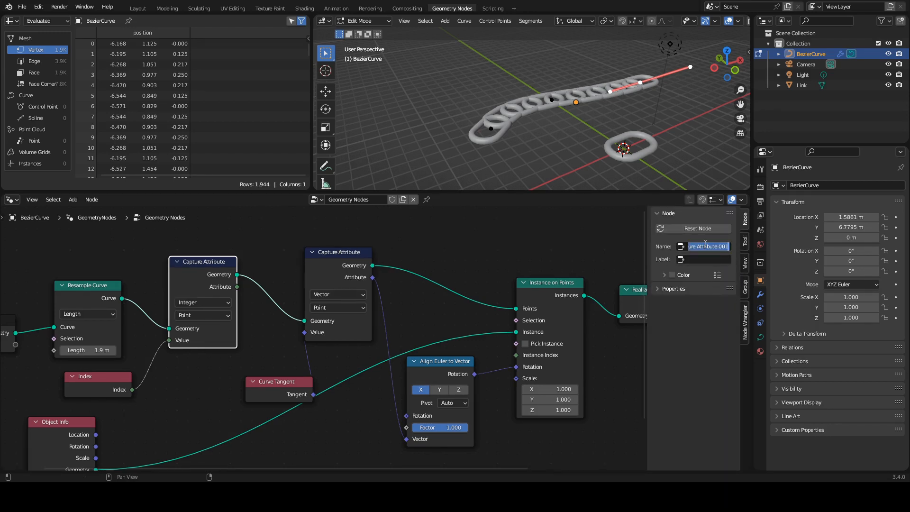
{"action": "type", "text": "index"}
{"action": "key", "text": "Return"}
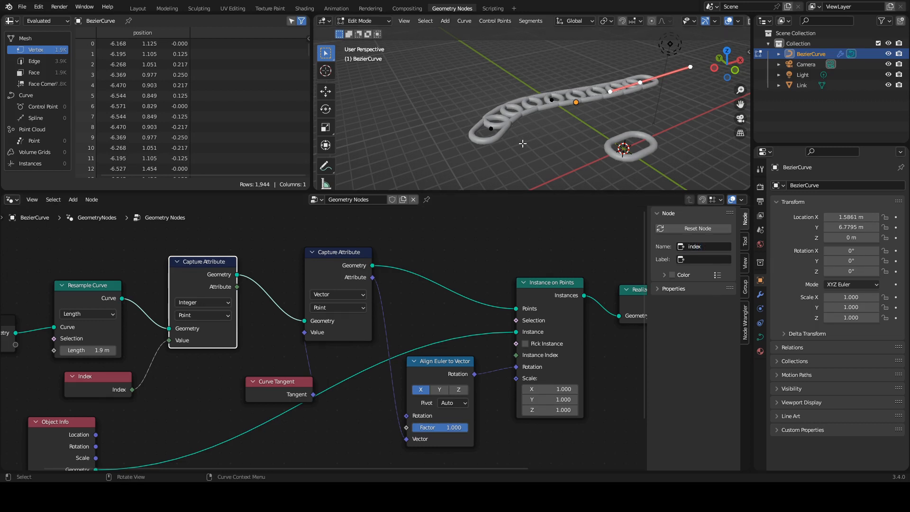
{"action": "left_click", "coordinate": [705, 248]}
{"action": "left_click", "coordinate": [252, 254]}
{"action": "left_click", "coordinate": [259, 251]}
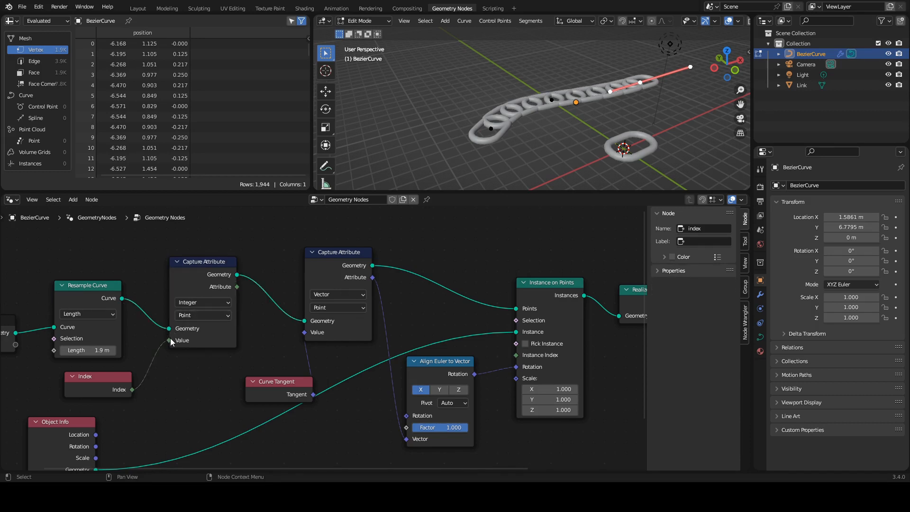
- Space out the vector Capture Attribute node and the Curve Tangent node that feeds it
{"action": "mouse_move", "coordinate": [169, 342]}
{"action": "left_click", "coordinate": [223, 263]}
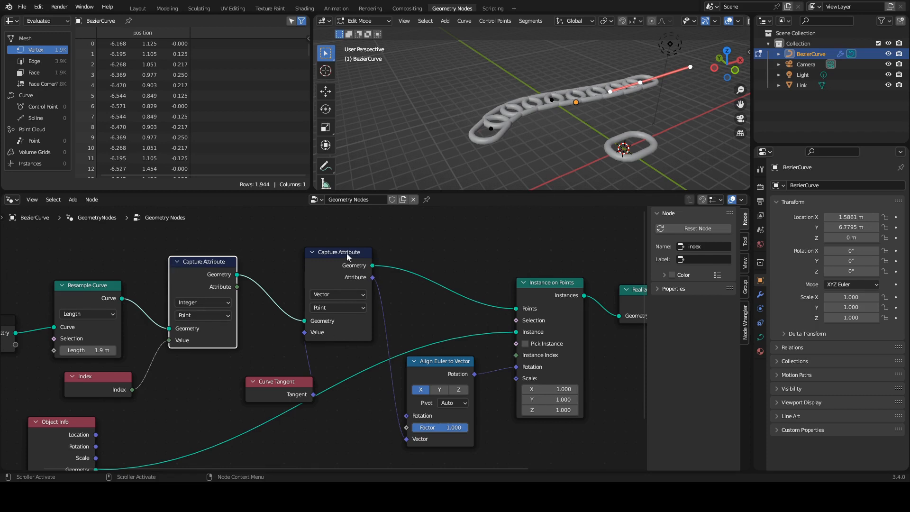
{"action": "left_click_drag", "start_coordinate": [348, 256], "coordinate": [359, 253]}
{"action": "left_click_drag", "start_coordinate": [283, 385], "coordinate": [256, 380]}
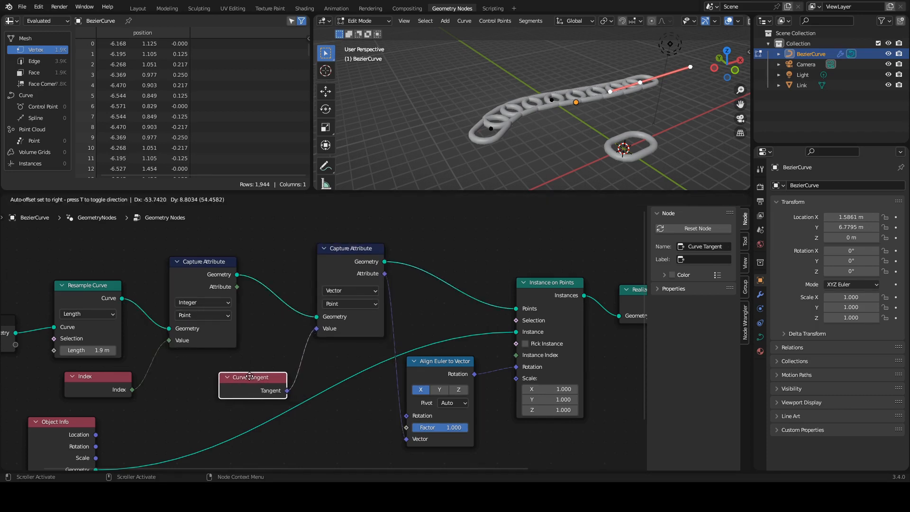
{"action": "left_click", "coordinate": [345, 255]}
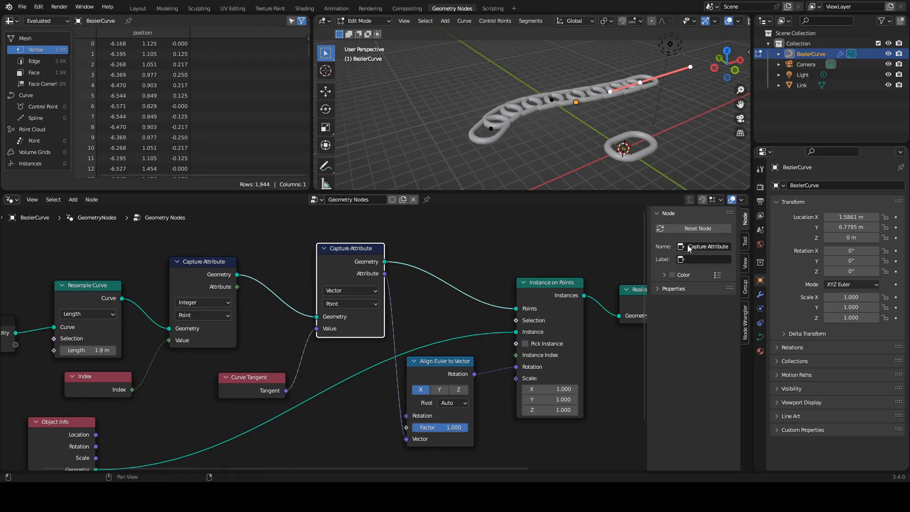
{"action": "left_click", "coordinate": [718, 246]}
{"action": "type", "text": "tangen"}
{"action": "key", "text": "Escape"}
- Shift the Align Euler to Vector node slightly and change the vector Capture Attribute node's name to tangent
{"action": "left_click_drag", "start_coordinate": [434, 372], "coordinate": [446, 368]}
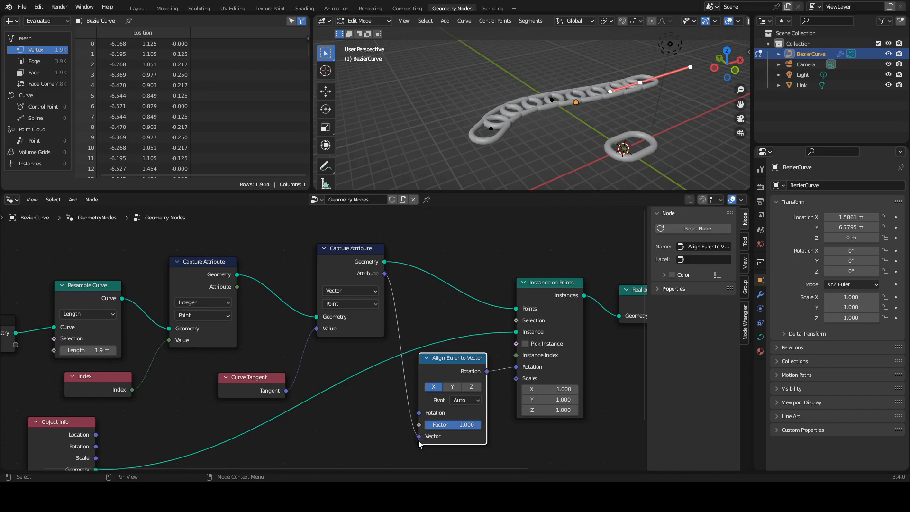
{"action": "mouse_move", "coordinate": [420, 439]}
{"action": "left_click", "coordinate": [344, 249]}
{"action": "left_click", "coordinate": [709, 246]}
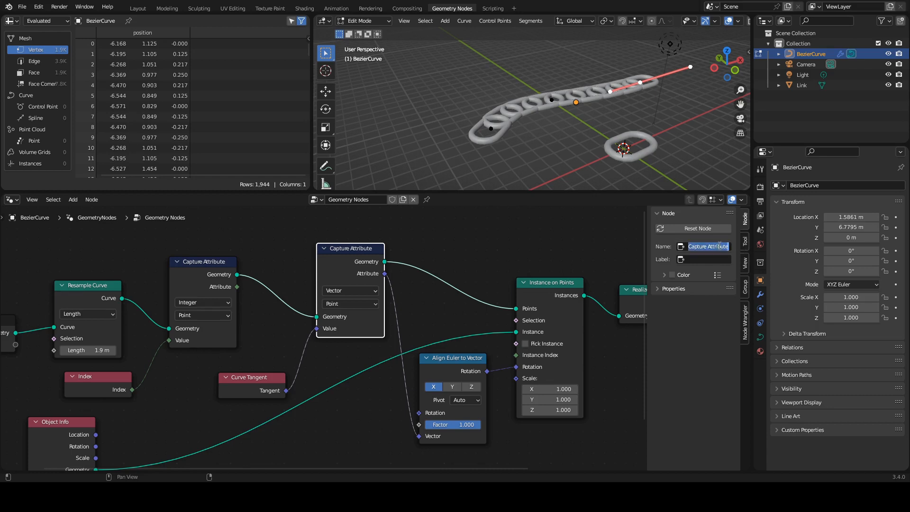
{"action": "type", "text": "tangent"}
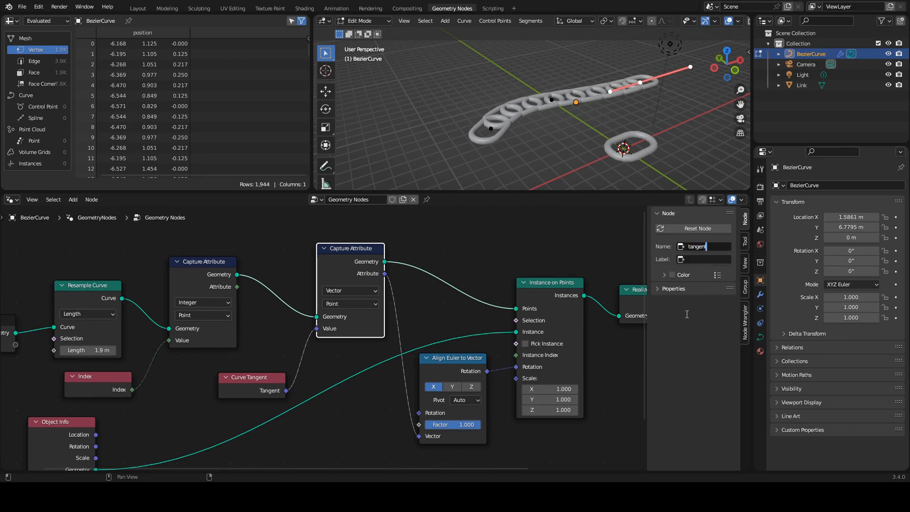
{"action": "key", "text": "Return"}
- Nudge the vector Capture Attribute node and give it the label tangent
{"action": "mouse_move", "coordinate": [421, 439]}
{"action": "left_click_drag", "start_coordinate": [355, 247], "coordinate": [352, 242]}
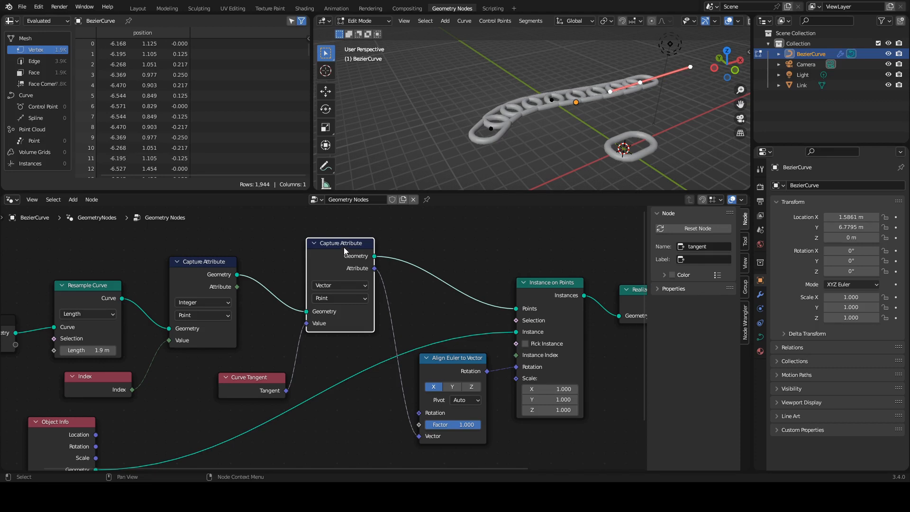
{"action": "left_click", "coordinate": [704, 259]}
{"action": "type", "text": "tangent"}
{"action": "key", "text": "Return"}
- Give the integer Capture Attribute node the label index
{"action": "left_click", "coordinate": [201, 260]}
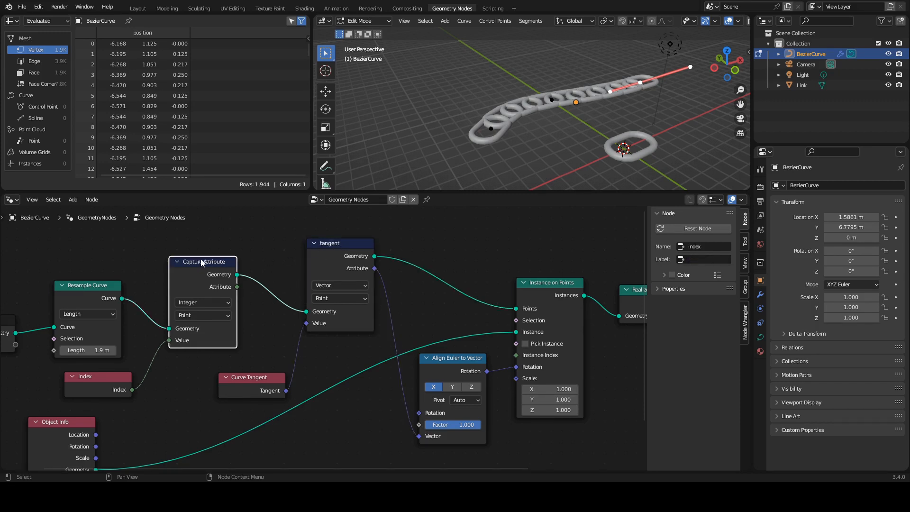
{"action": "left_click", "coordinate": [700, 258]}
{"action": "type", "text": "index"}
{"action": "key", "text": "Return"}
{"action": "left_click", "coordinate": [342, 243]}
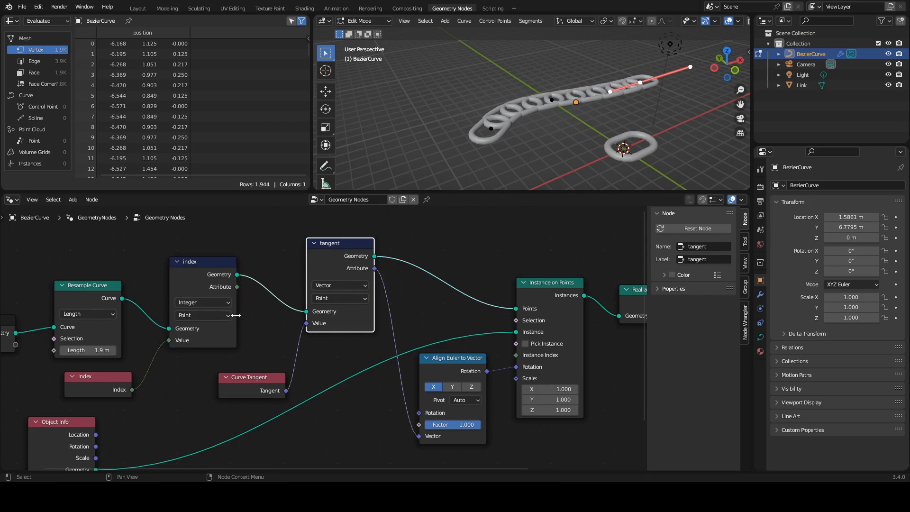
- Tidy the layout by slightly repositioning the Index node, the Curve Tangent node and the capture node labelled index
{"action": "middle_click_drag", "start_coordinate": [243, 335], "coordinate": [353, 310]}
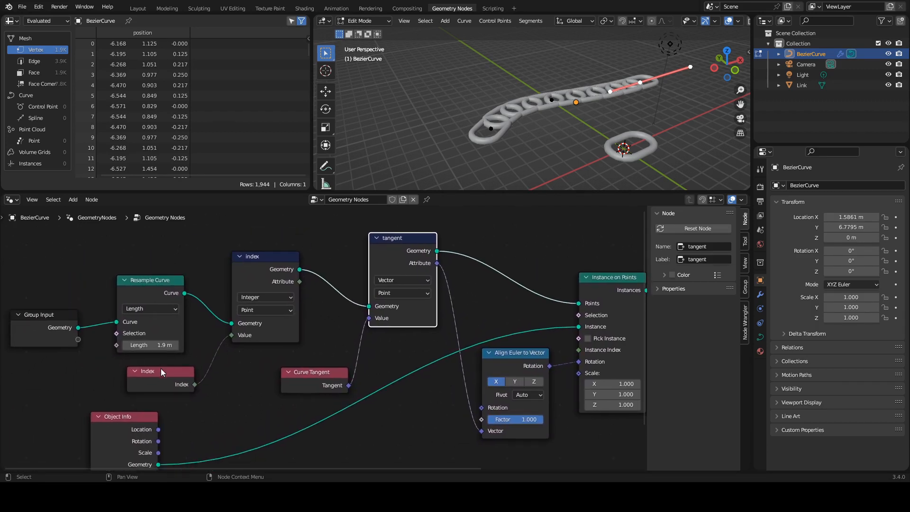
{"action": "mouse_move", "coordinate": [167, 371]}
{"action": "left_mouse_down"}
{"action": "mouse_move", "coordinate": [178, 370]}
{"action": "mouse_move", "coordinate": [165, 372]}
{"action": "left_mouse_up"}
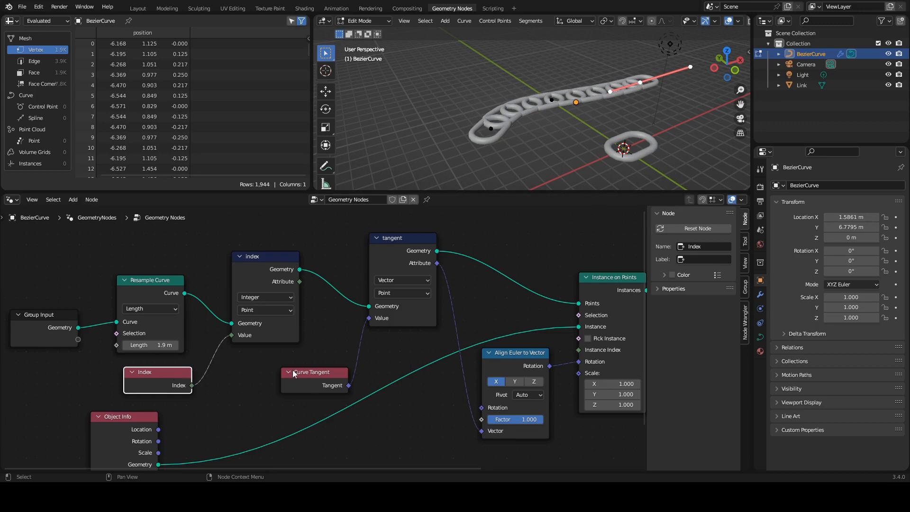
{"action": "left_click_drag", "start_coordinate": [321, 371], "coordinate": [330, 359]}
{"action": "middle_click_drag", "start_coordinate": [319, 333], "coordinate": [288, 324]}
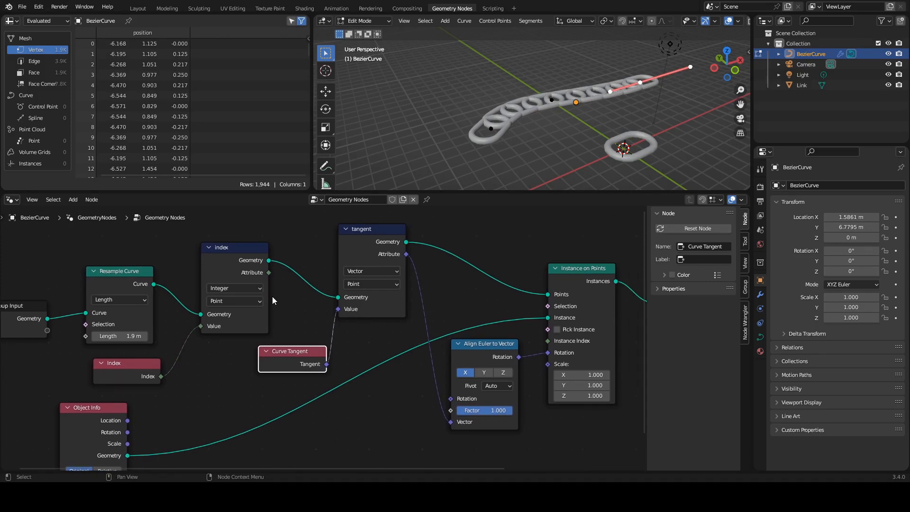
{"action": "left_click_drag", "start_coordinate": [245, 246], "coordinate": [243, 250]}
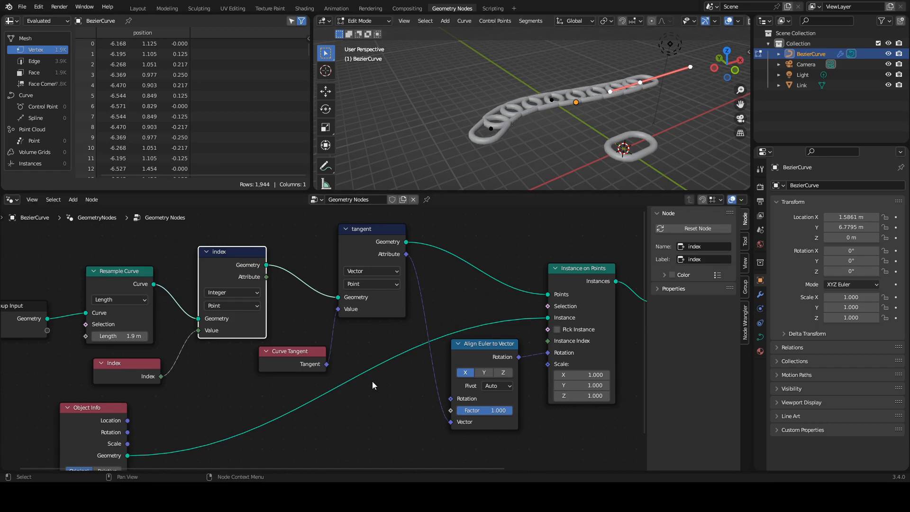
- Add a Math node below Curve Tangent and connect the index capture node's Attribute output to its first Value input
{"action": "middle_click_drag", "start_coordinate": [363, 402], "coordinate": [351, 381]}
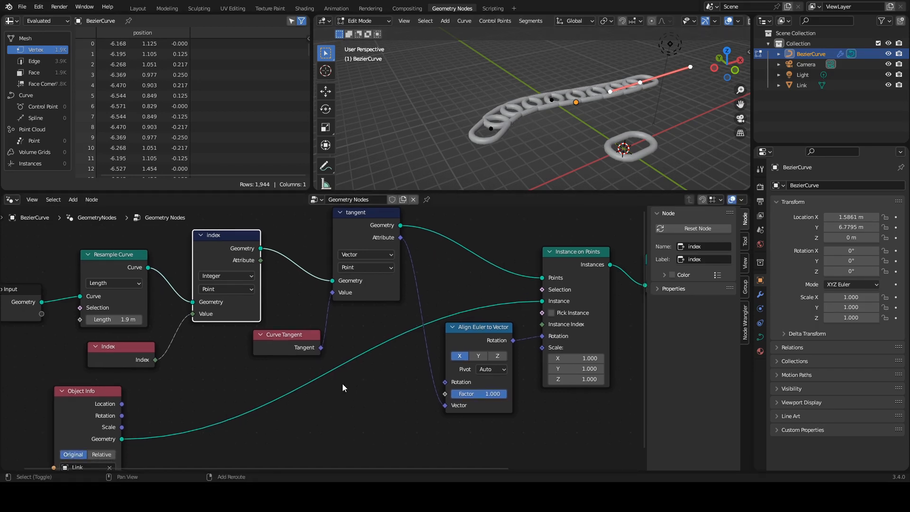
{"action": "key", "text": "shift+a"}
{"action": "mouse_move", "coordinate": [344, 387]}
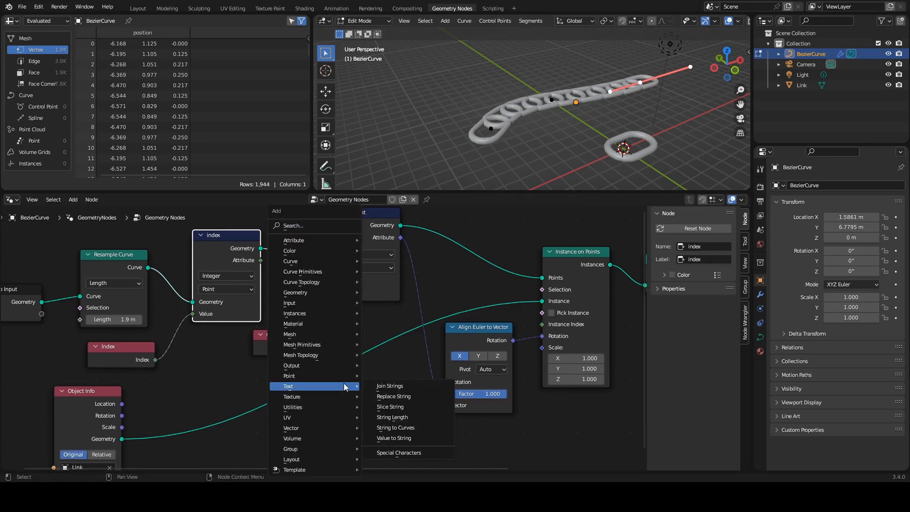
{"action": "left_click", "coordinate": [323, 226]}
{"action": "type", "text": "math"}
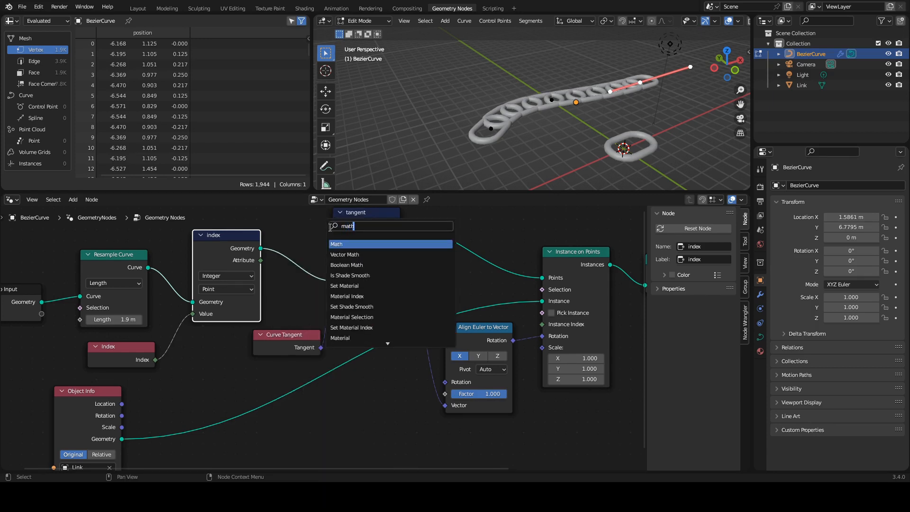
{"action": "key", "text": "Return"}
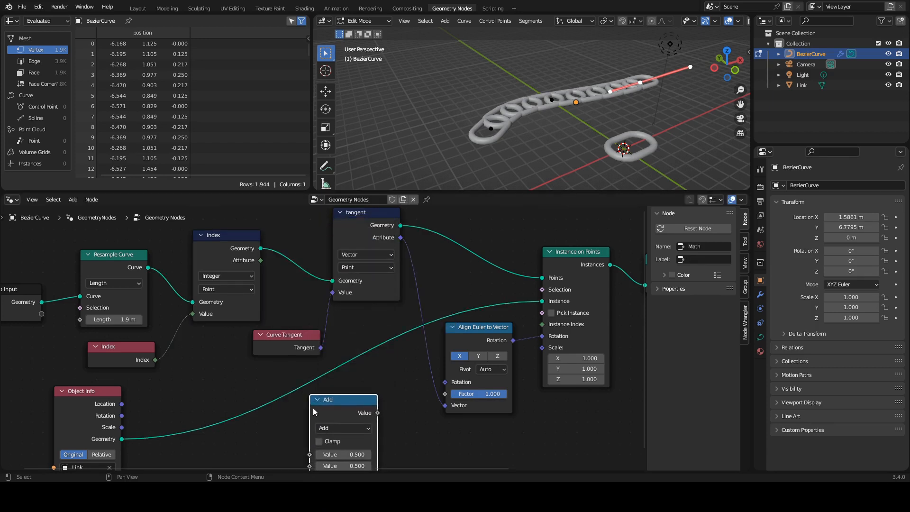
{"action": "left_click", "coordinate": [312, 385]}
{"action": "middle_click_drag", "start_coordinate": [307, 364], "coordinate": [336, 338]}
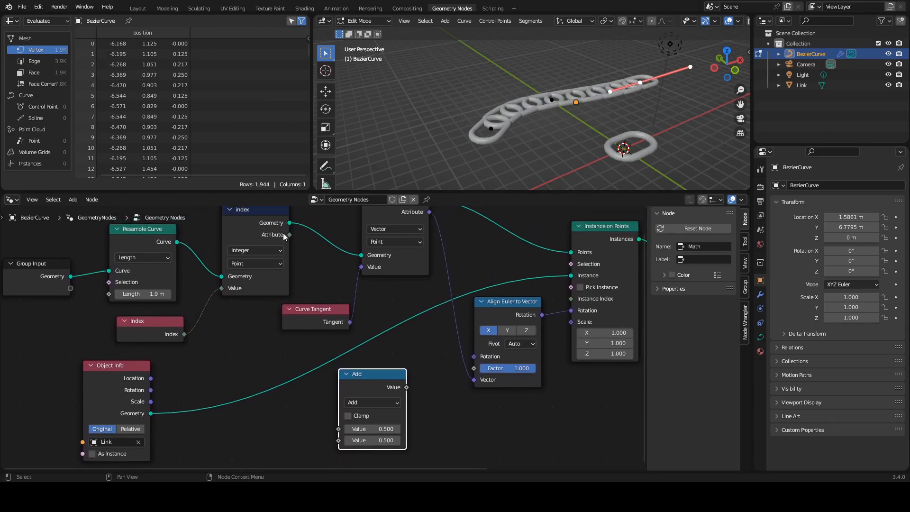
{"action": "left_click_drag", "start_coordinate": [289, 235], "coordinate": [339, 430]}
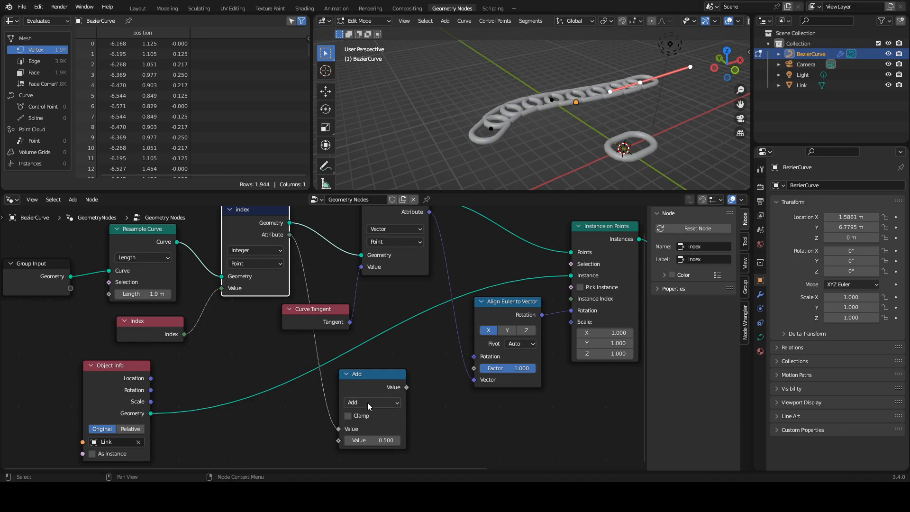
- Change the Math node's operation to Multiply and nudge the node into place
{"action": "left_click", "coordinate": [368, 403]}
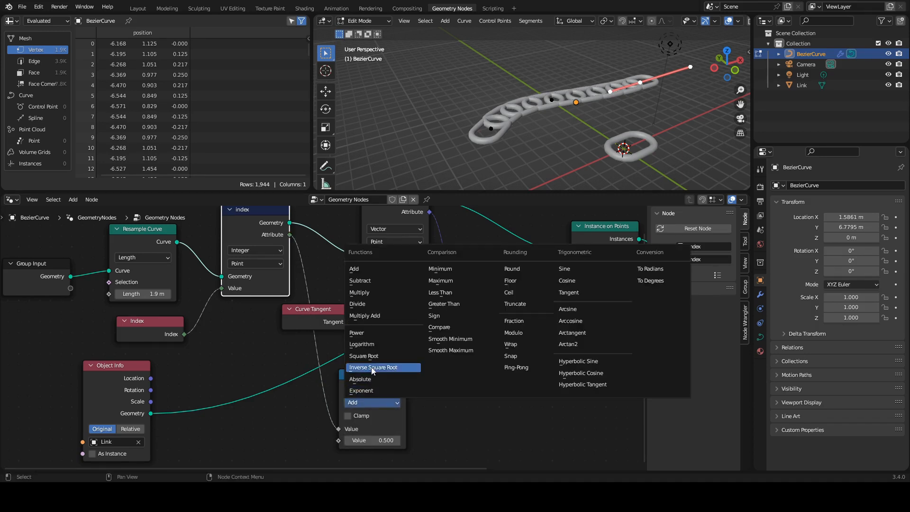
{"action": "left_click", "coordinate": [376, 291]}
{"action": "middle_click_drag", "start_coordinate": [372, 380], "coordinate": [387, 380]}
{"action": "left_click_drag", "start_coordinate": [387, 379], "coordinate": [407, 375]}
- Set the Multiply node's second Value to 90
{"action": "middle_click_drag", "start_coordinate": [309, 260], "coordinate": [255, 280]}
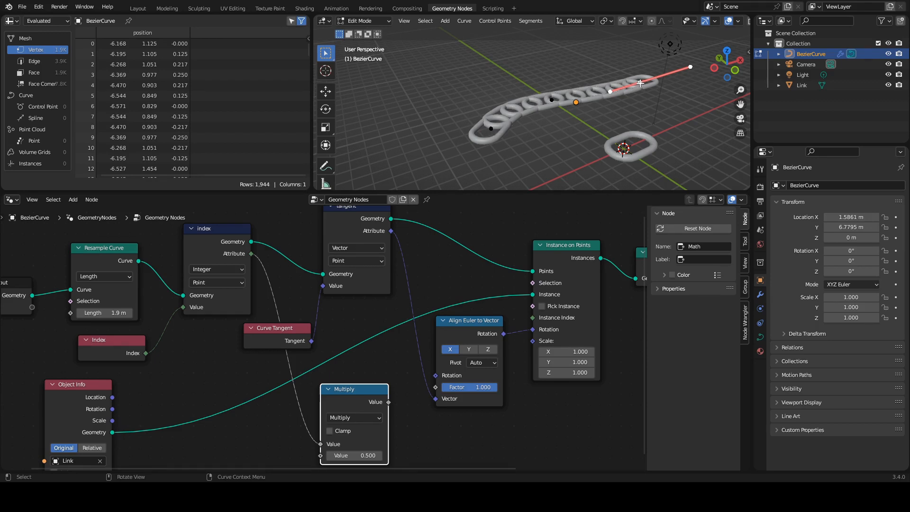
{"action": "left_click", "coordinate": [355, 455]}
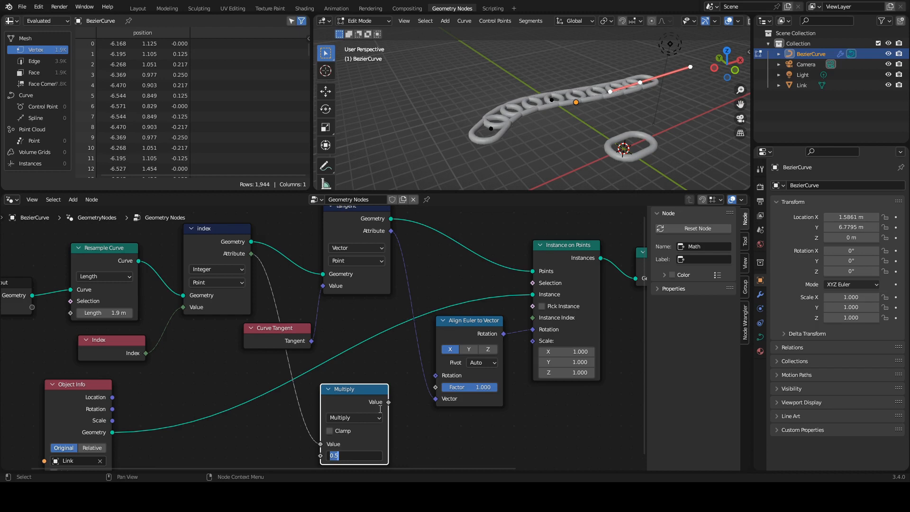
{"action": "type", "text": "90"}
{"action": "key", "text": "Return"}
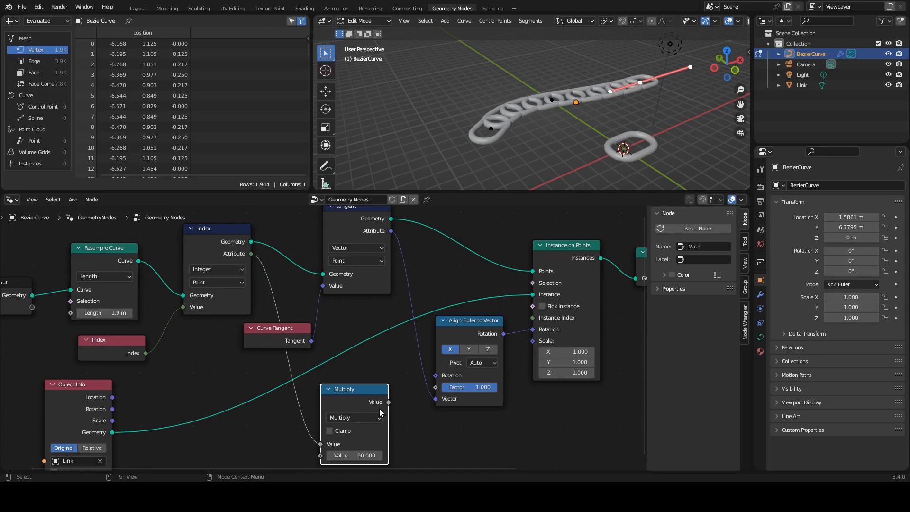
- Set the Multiply node's second Value to pi/2
{"action": "left_click", "coordinate": [351, 456]}
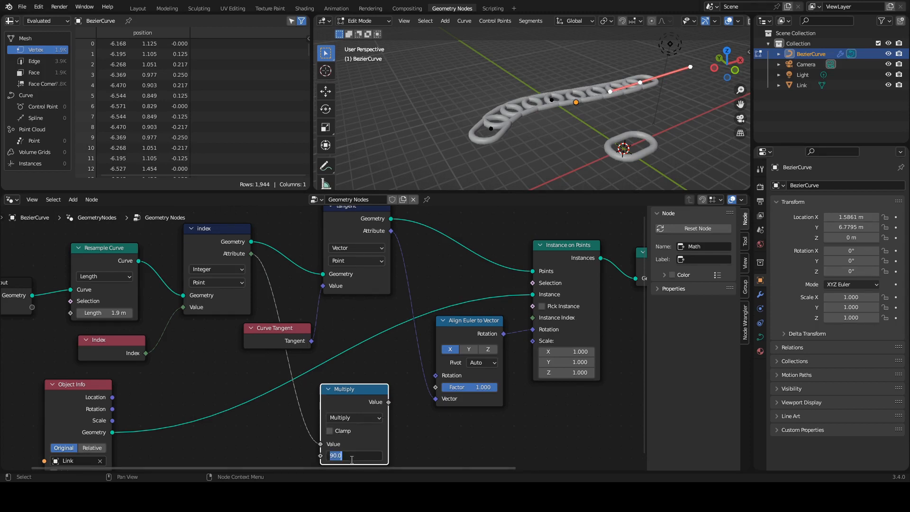
{"action": "type", "text": "pi/2"}
{"action": "key", "text": "Return"}
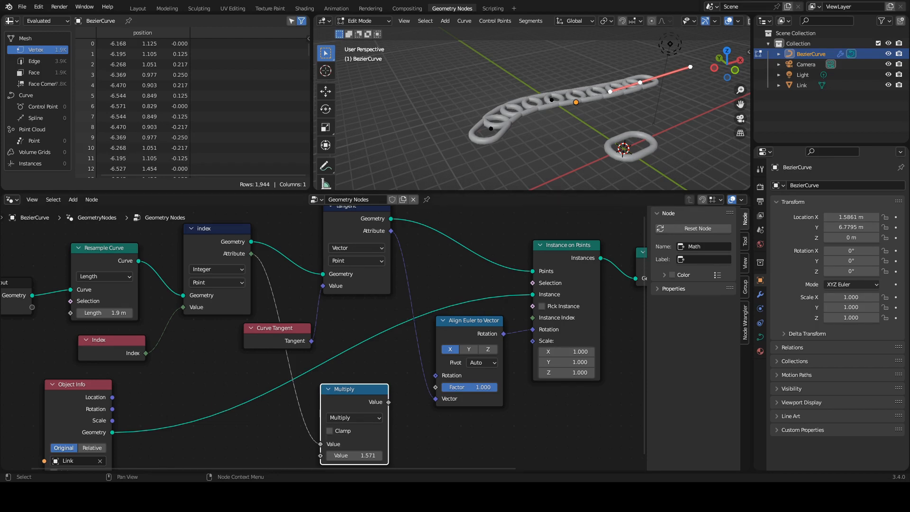
- Move Align Euler to Vector, Instance on Points, Realize Instances and Group Output together further right to make room after the Multiply node
{"action": "middle_click_drag", "start_coordinate": [562, 347], "coordinate": [421, 309]}
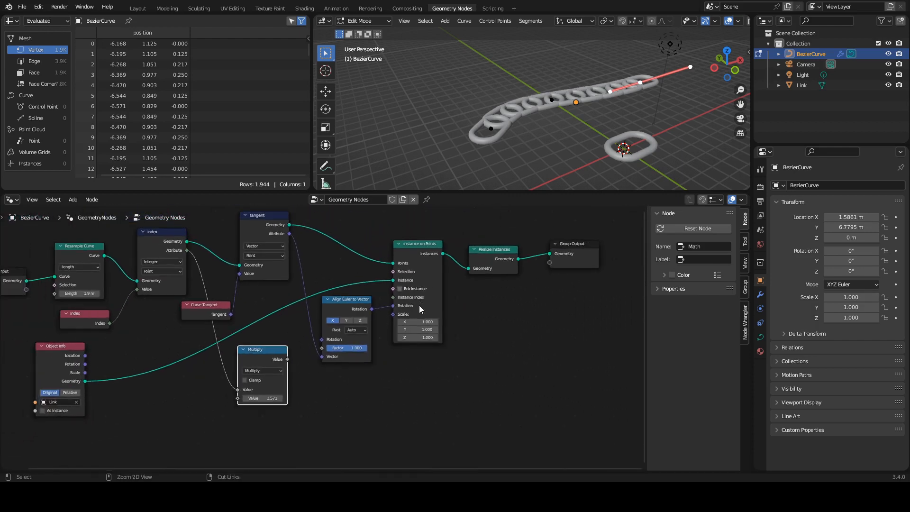
{"action": "scroll", "coordinate": [530, 277], "scroll_direction": "down", "scroll_amount": 2}
{"action": "left_click", "coordinate": [527, 283]}
{"action": "left_click_drag", "start_coordinate": [548, 240], "coordinate": [336, 343]}
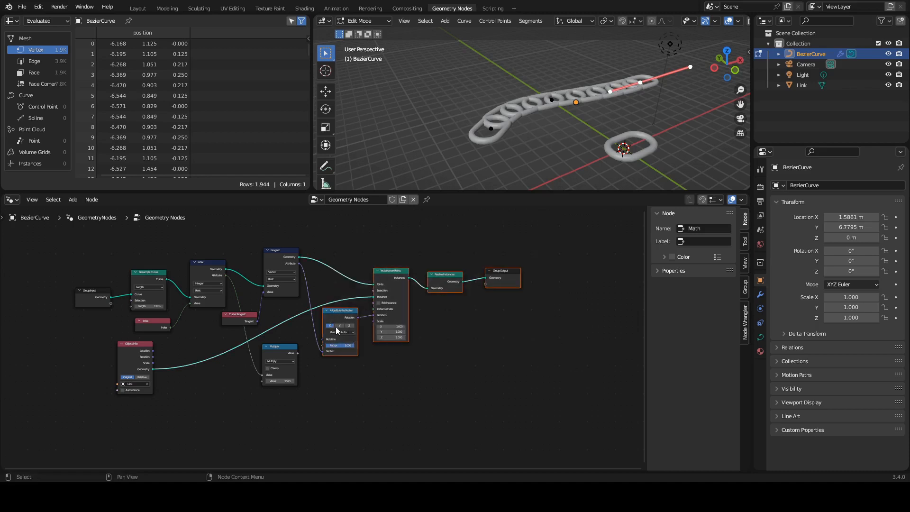
{"action": "left_click_drag", "start_coordinate": [344, 311], "coordinate": [422, 293]}
{"action": "middle_click_drag", "start_coordinate": [324, 368], "coordinate": [357, 269], "text": "ctrl"}
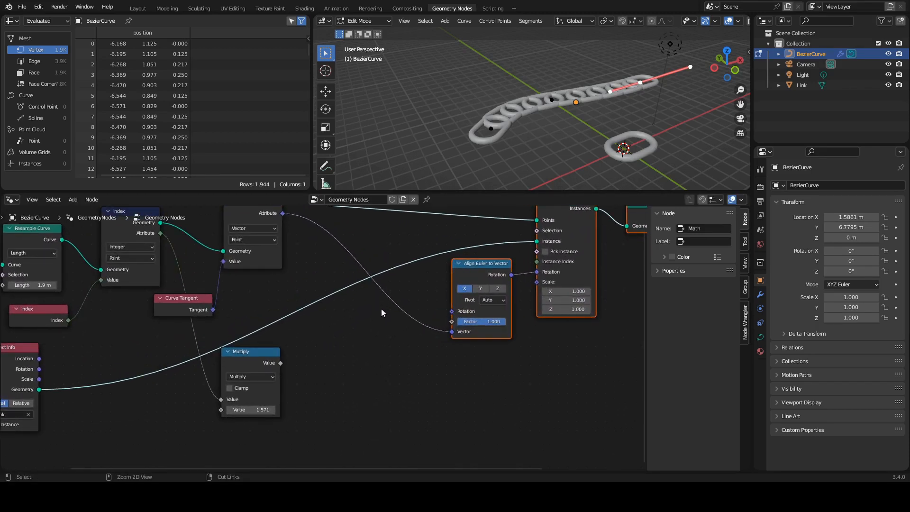
{"action": "scroll", "coordinate": [381, 310], "scroll_direction": "down", "scroll_amount": 2}
{"action": "middle_click_drag", "start_coordinate": [365, 256], "coordinate": [383, 289]}
{"action": "middle_click_drag", "start_coordinate": [345, 326], "coordinate": [412, 267], "text": "ctrl"}
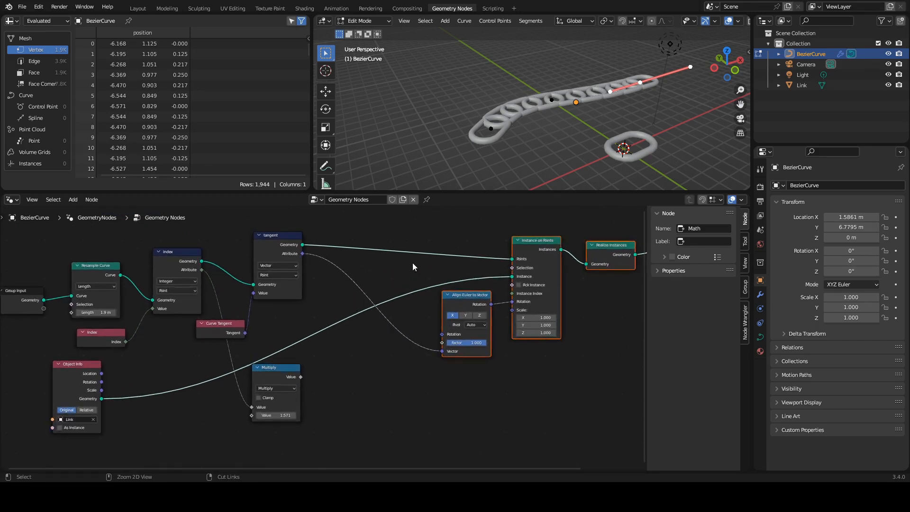
{"action": "left_click", "coordinate": [360, 337]}
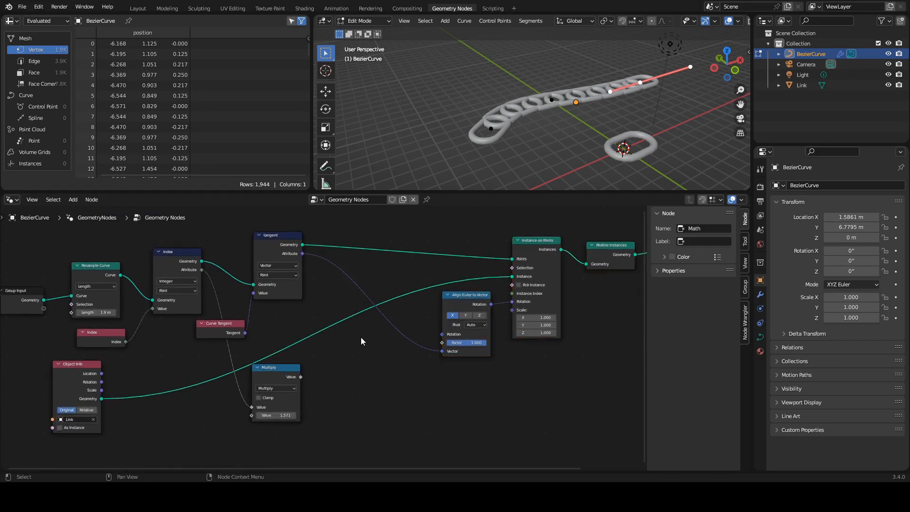
- Add a Combine XYZ node between the Multiply and Align Euler to Vector nodes
{"action": "key", "text": "shift+a"}
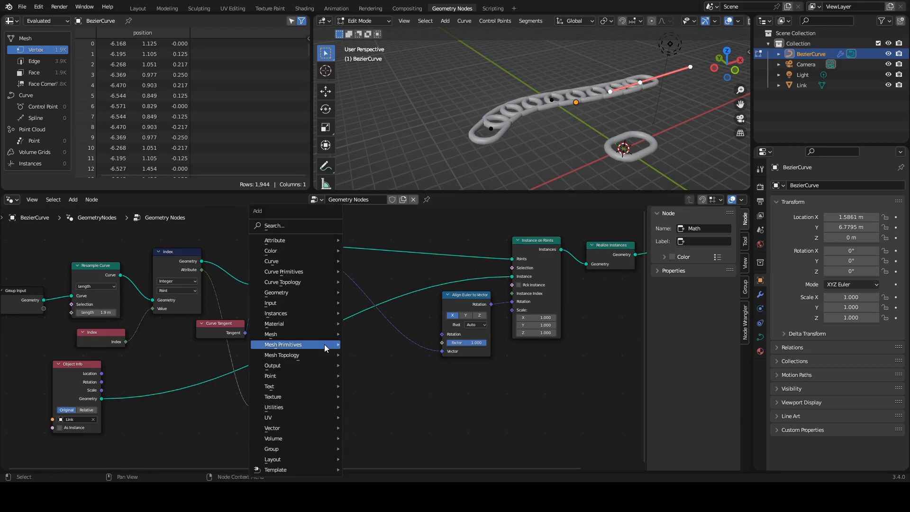
{"action": "left_click", "coordinate": [314, 226]}
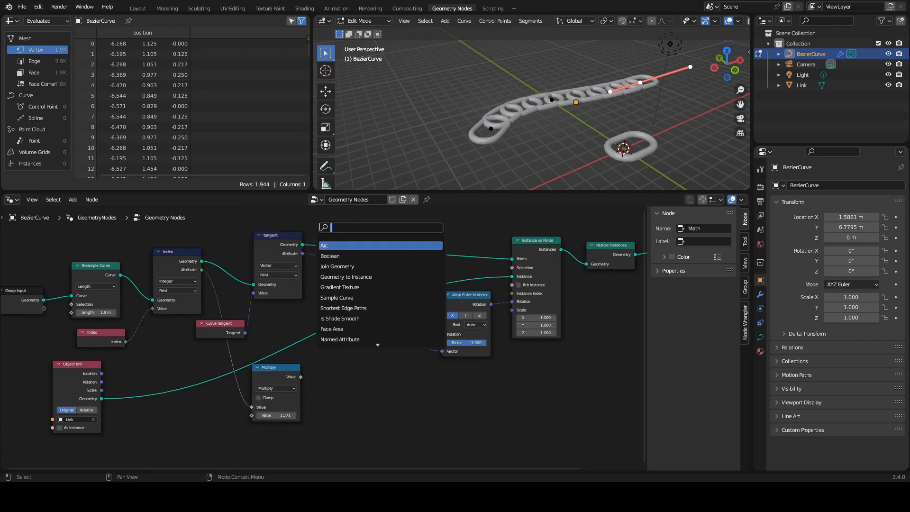
{"action": "type", "text": "xyz"}
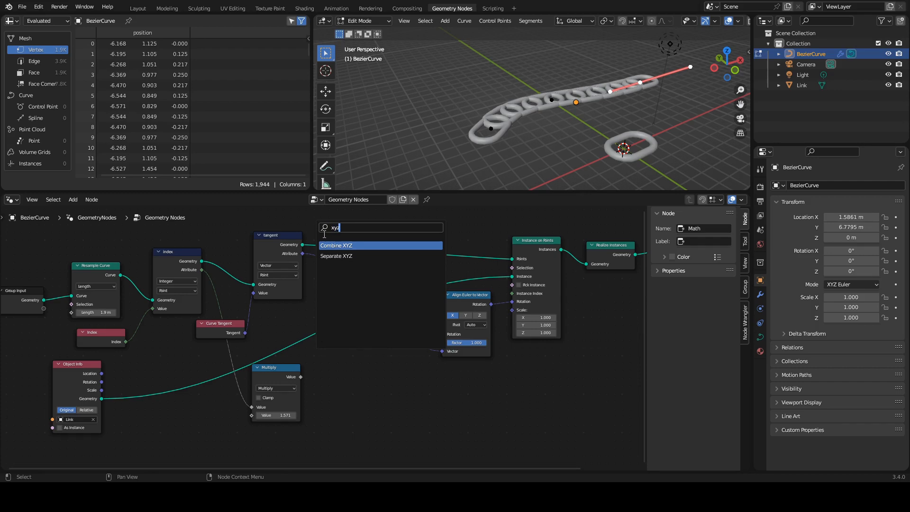
{"action": "left_click", "coordinate": [355, 246]}
{"action": "left_click", "coordinate": [313, 398]}
{"action": "scroll", "coordinate": [307, 375], "scroll_direction": "up", "scroll_amount": 1}
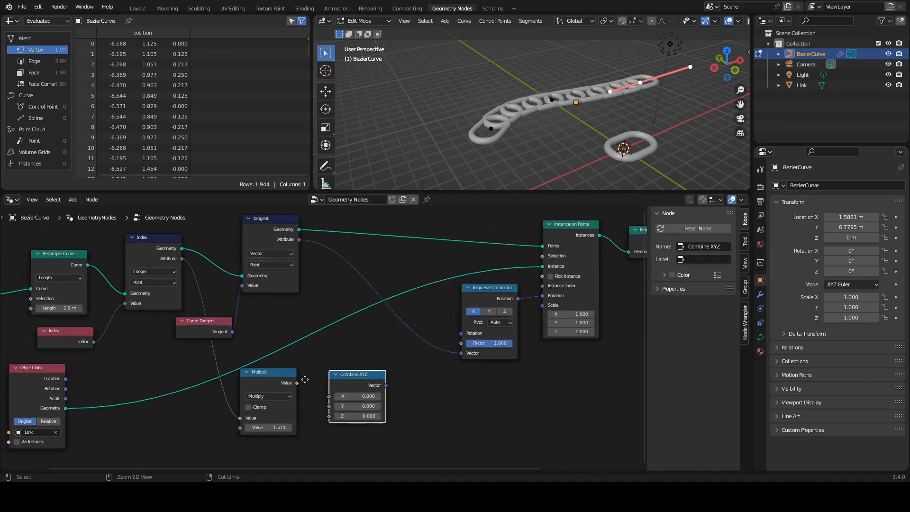
{"action": "scroll", "coordinate": [305, 379], "scroll_direction": "up", "scroll_amount": 2}
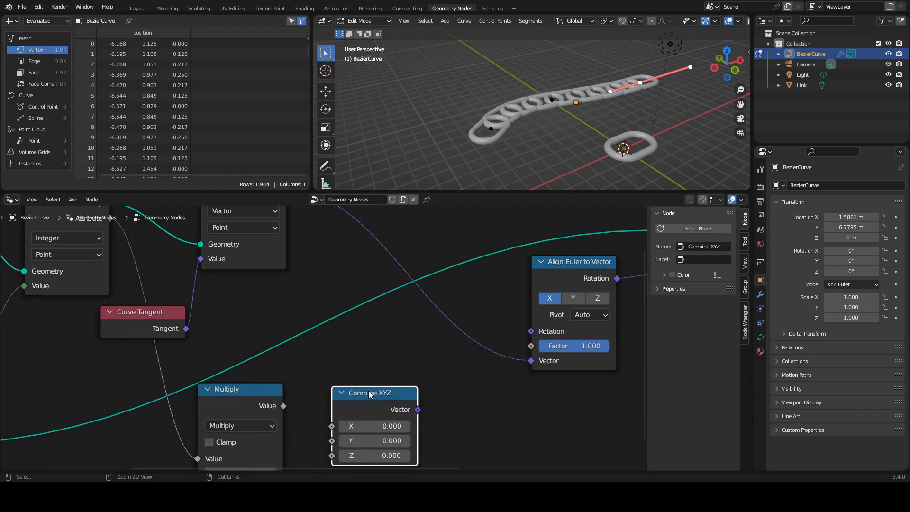
{"action": "scroll", "coordinate": [412, 409], "scroll_direction": "up", "scroll_amount": 3}
{"action": "scroll", "coordinate": [386, 364], "scroll_direction": "down", "scroll_amount": 3}
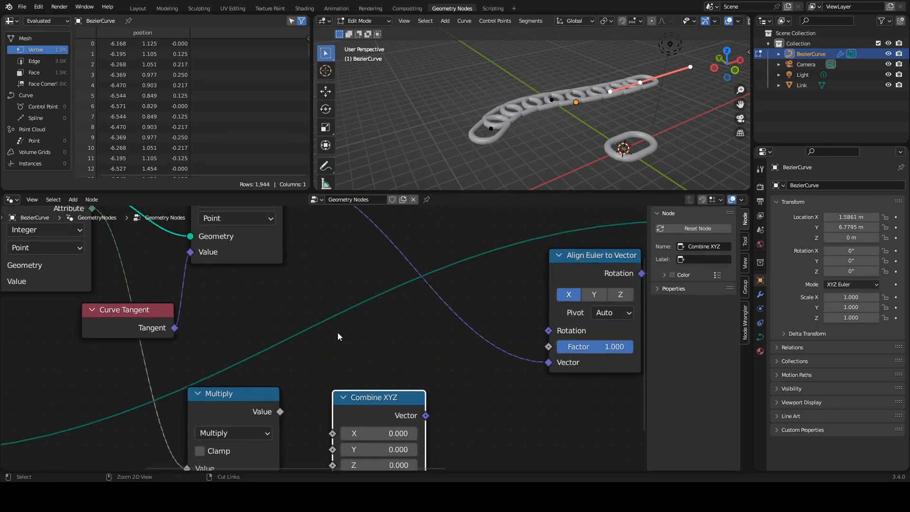
{"action": "scroll", "coordinate": [339, 331], "scroll_direction": "up", "scroll_amount": 3}
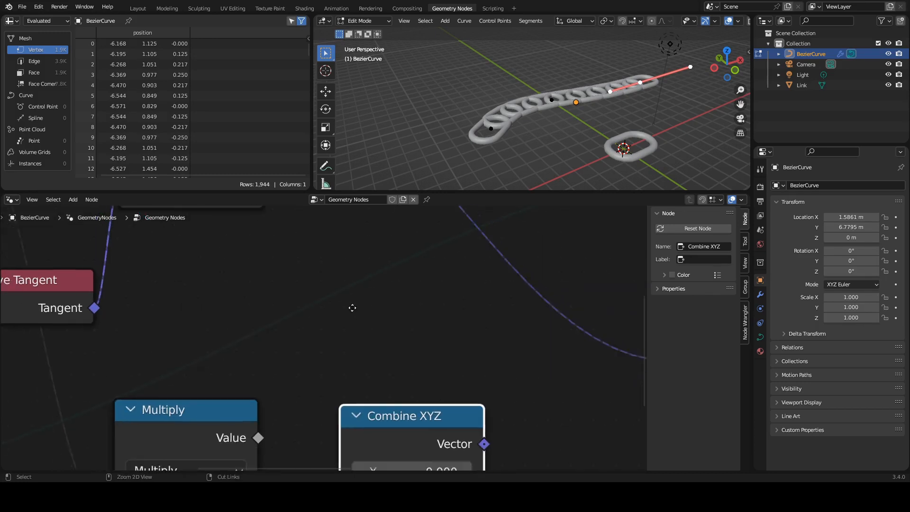
{"action": "scroll", "coordinate": [343, 323], "scroll_direction": "down", "scroll_amount": 1}
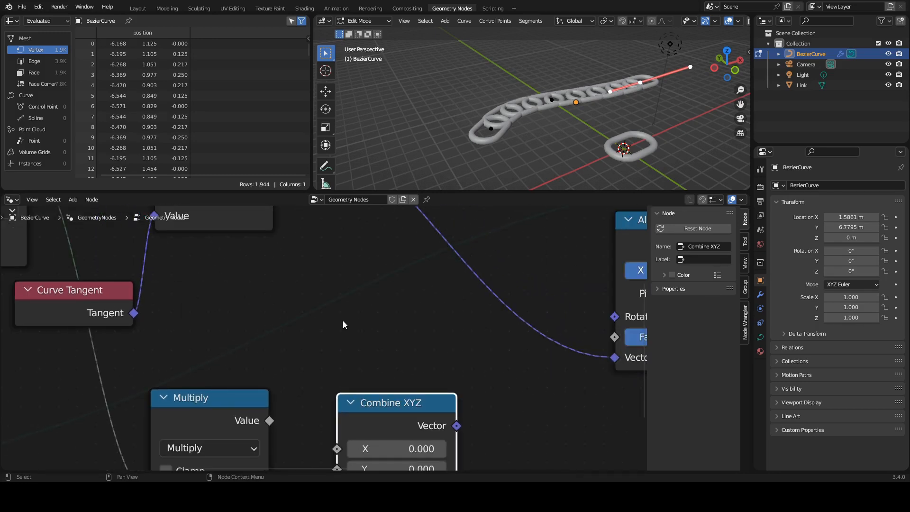
{"action": "scroll", "coordinate": [342, 320], "scroll_direction": "down", "scroll_amount": 1}
{"action": "scroll", "coordinate": [410, 301], "scroll_direction": "down", "scroll_amount": 2}
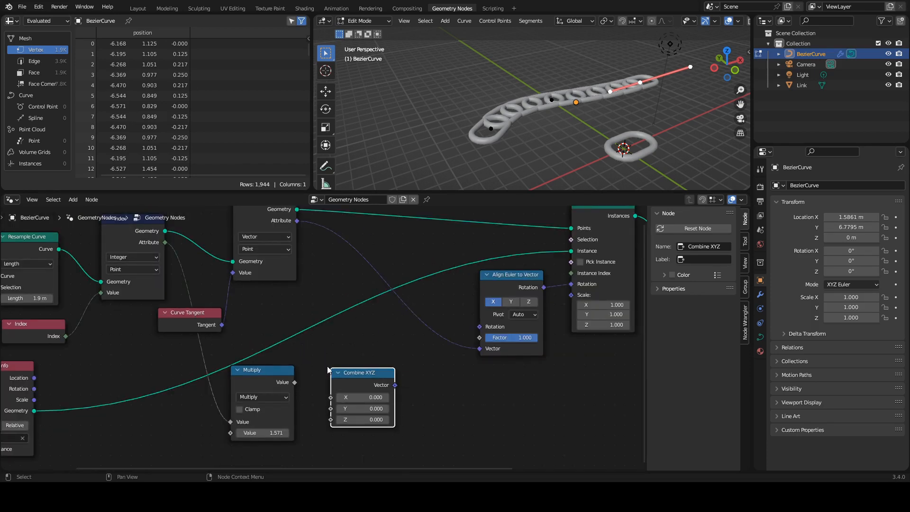
{"action": "left_click_drag", "start_coordinate": [352, 373], "coordinate": [357, 369]}
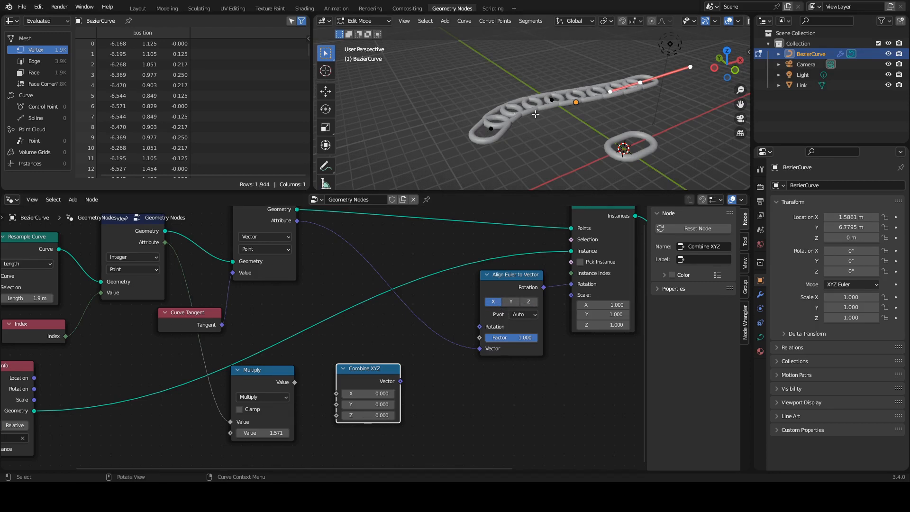
- Connect Multiply's Value to the X input of Combine XYZ, and its Vector output to the Rotation input of Align Euler to Vector
{"action": "left_click_drag", "start_coordinate": [294, 382], "coordinate": [344, 387]}
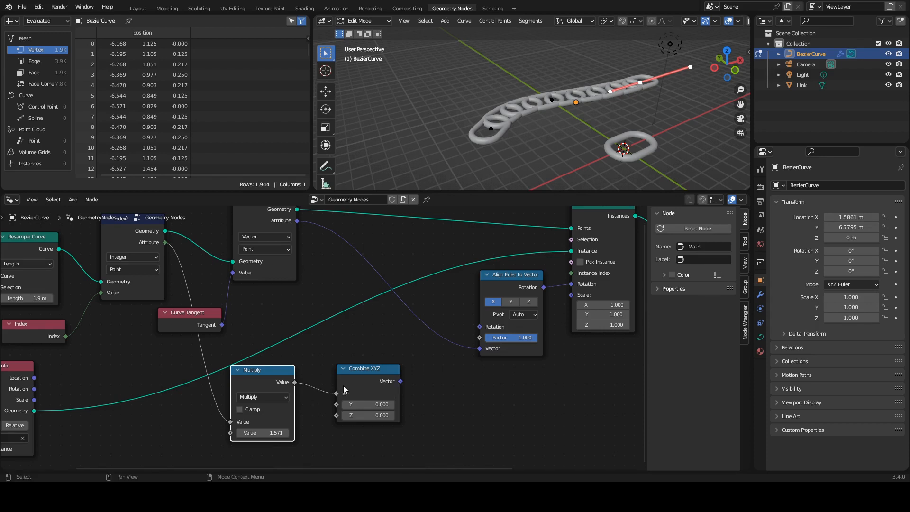
{"action": "middle_click_drag", "start_coordinate": [401, 335], "coordinate": [349, 341]}
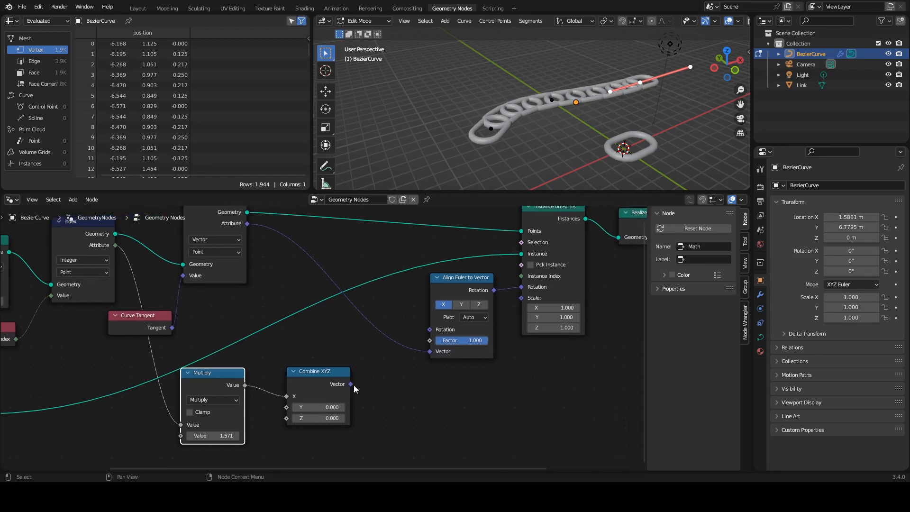
{"action": "left_click_drag", "start_coordinate": [350, 383], "coordinate": [424, 335]}
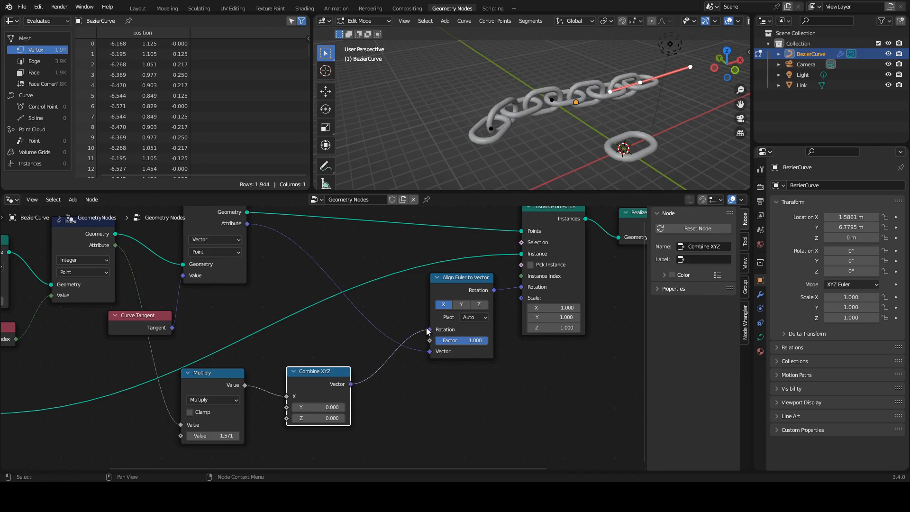
{"action": "middle_click_drag", "start_coordinate": [207, 314], "coordinate": [354, 309]}
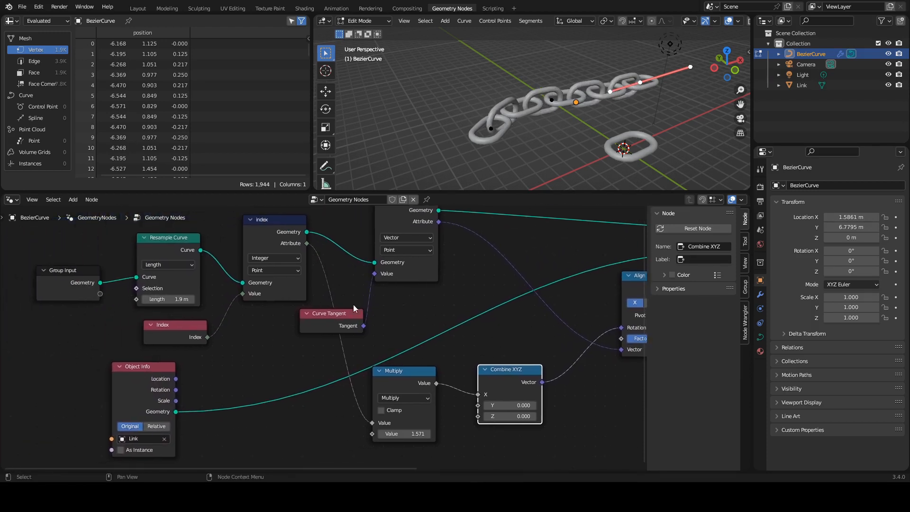
{"action": "scroll", "coordinate": [253, 336], "scroll_direction": "up", "scroll_amount": 1}
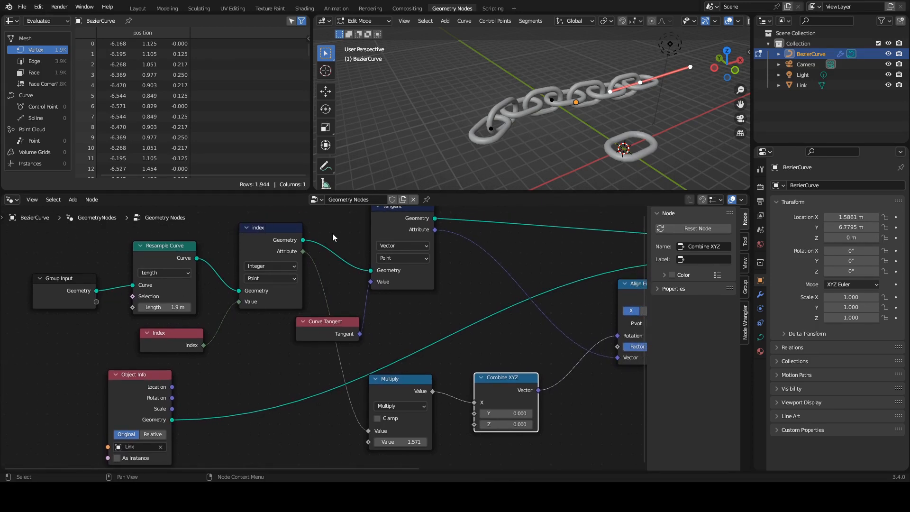
{"action": "scroll", "coordinate": [531, 254], "scroll_direction": "down", "scroll_amount": 2}
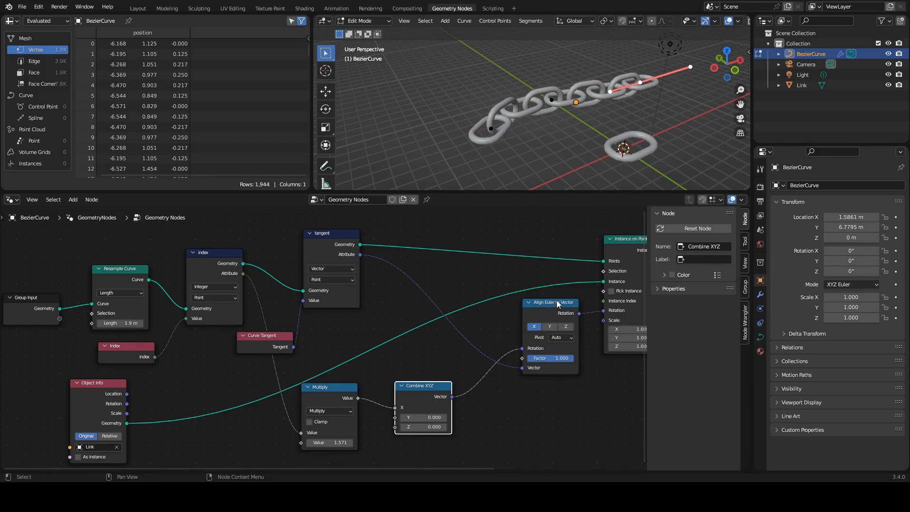
{"action": "middle_click_drag", "start_coordinate": [556, 300], "coordinate": [465, 314]}
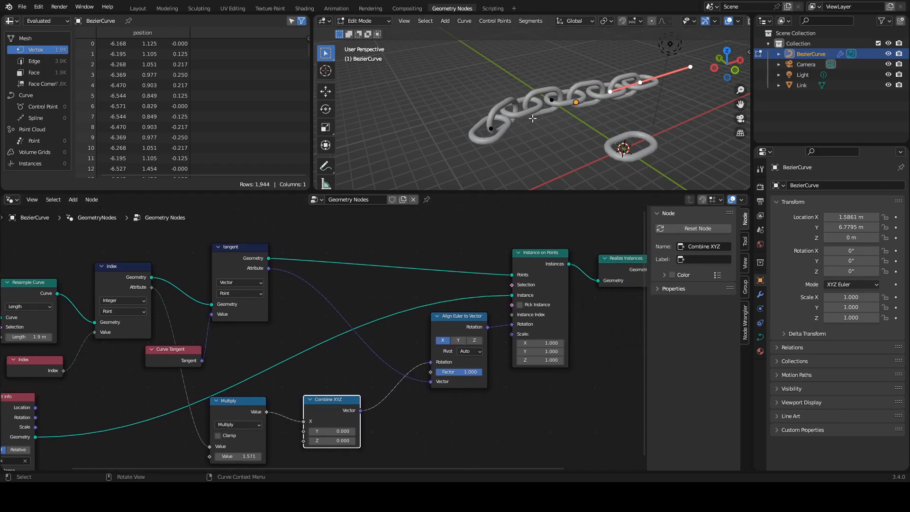
- Move the curve's selected end control point around in the viewport and place it farther out to lengthen the chain
{"action": "middle_click_drag", "start_coordinate": [533, 118], "coordinate": [507, 126]}
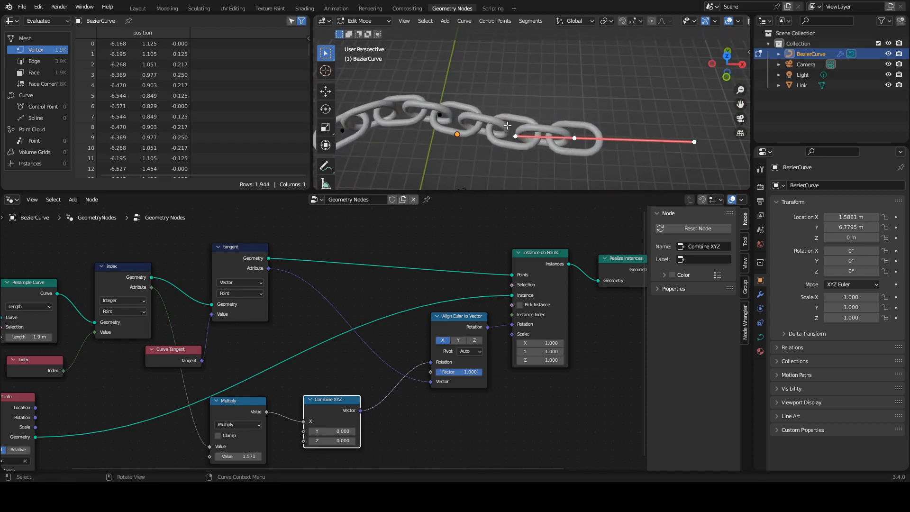
{"action": "scroll", "coordinate": [508, 126], "scroll_direction": "down", "scroll_amount": 3}
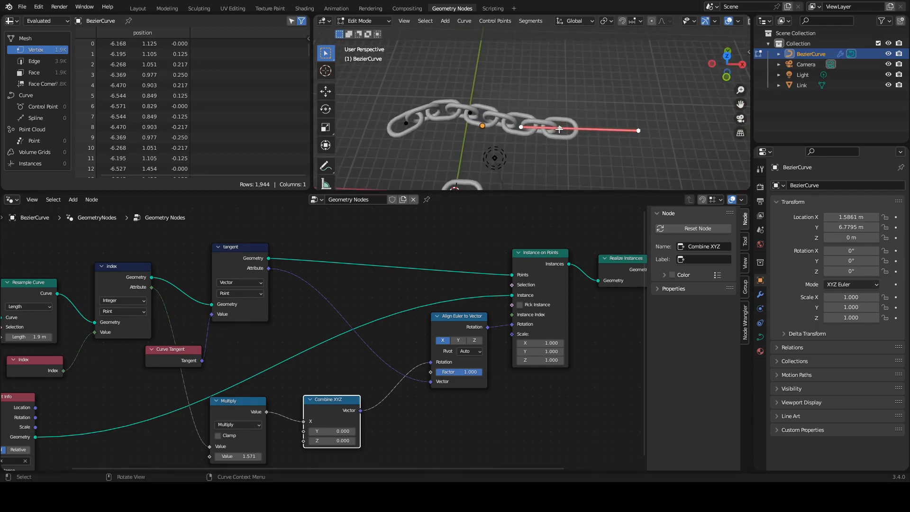
{"action": "key", "text": "g"}
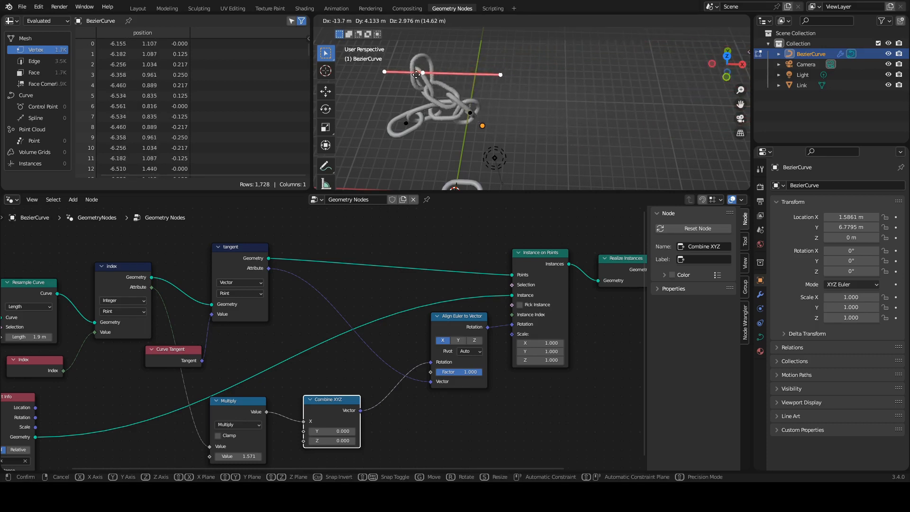
{"action": "left_click", "coordinate": [697, 161]}
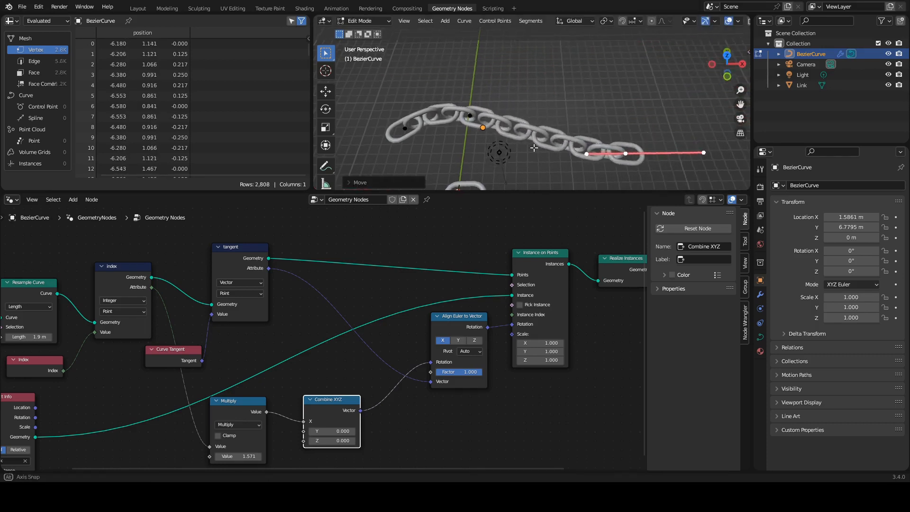
{"action": "middle_click_drag", "start_coordinate": [696, 161], "coordinate": [525, 109]}
{"action": "key", "text": "g"}
{"action": "left_click", "coordinate": [590, 107]}
{"action": "key", "text": "g"}
{"action": "left_click", "coordinate": [452, 130]}
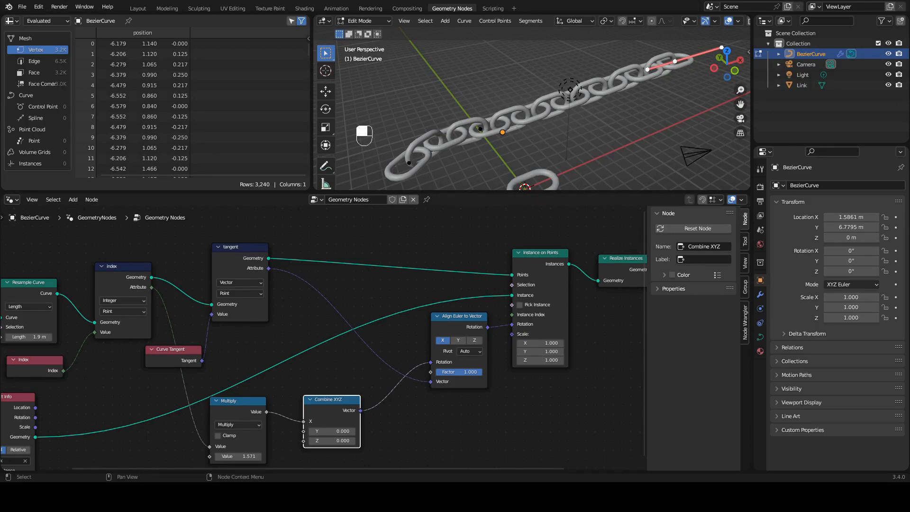
- Move the Group Input node slightly upward
{"action": "middle_click_drag", "start_coordinate": [187, 328], "coordinate": [260, 331], "text": "shift"}
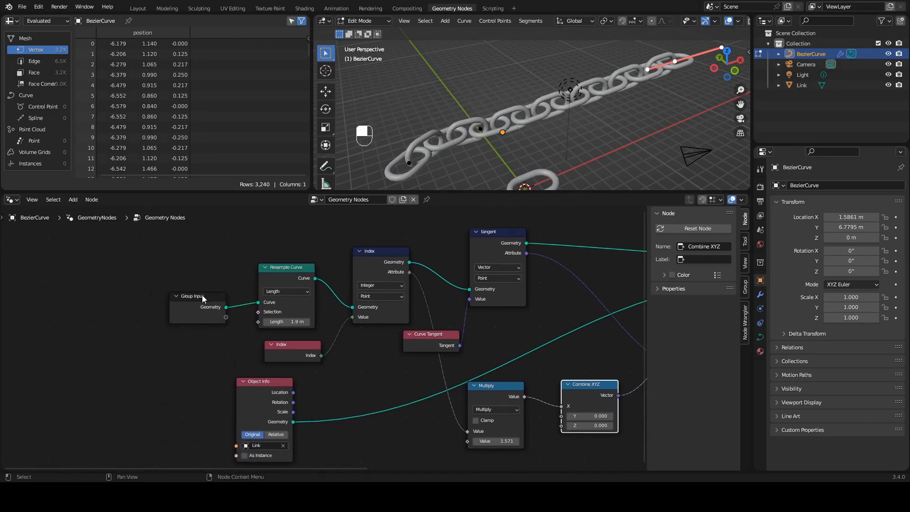
{"action": "left_click_drag", "start_coordinate": [202, 295], "coordinate": [202, 287]}
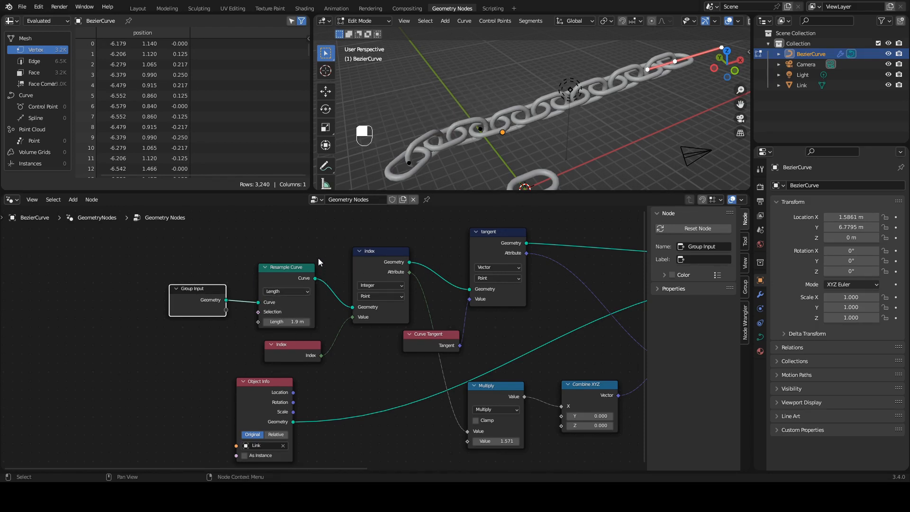
- Show the curve's modifier properties and review the node tree from Group Input through to Instance on Points
{"action": "left_click", "coordinate": [760, 294]}
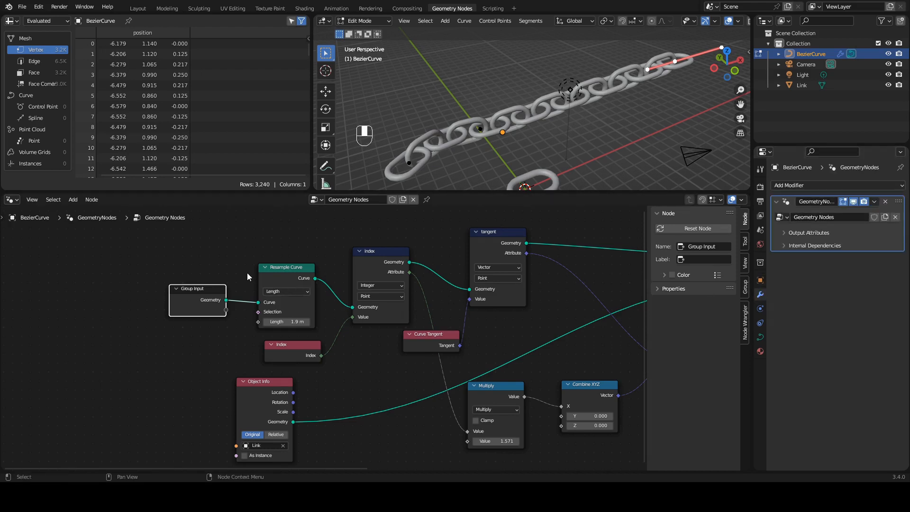
{"action": "middle_click_drag", "start_coordinate": [440, 268], "coordinate": [269, 277]}
{"action": "middle_click_drag", "start_coordinate": [401, 277], "coordinate": [321, 262]}
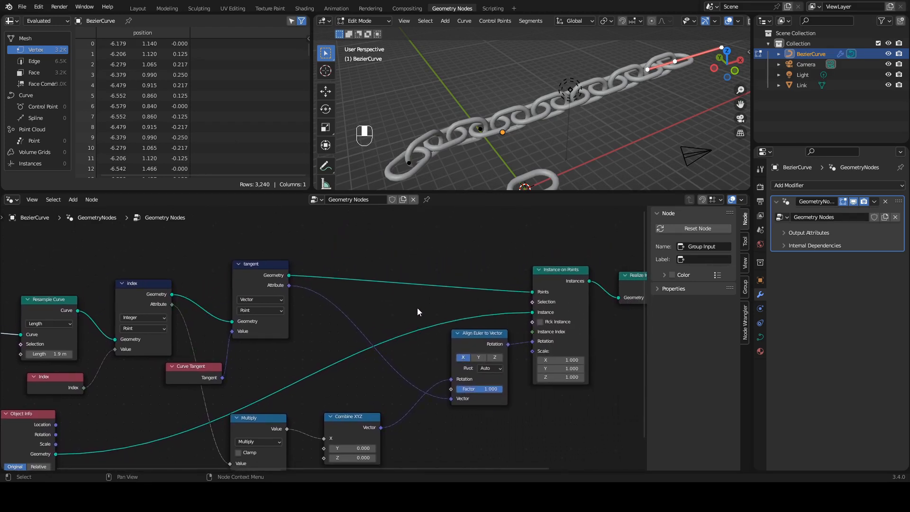
{"action": "middle_click_drag", "start_coordinate": [417, 311], "coordinate": [430, 285]}
{"action": "middle_click_drag", "start_coordinate": [193, 379], "coordinate": [322, 330]}
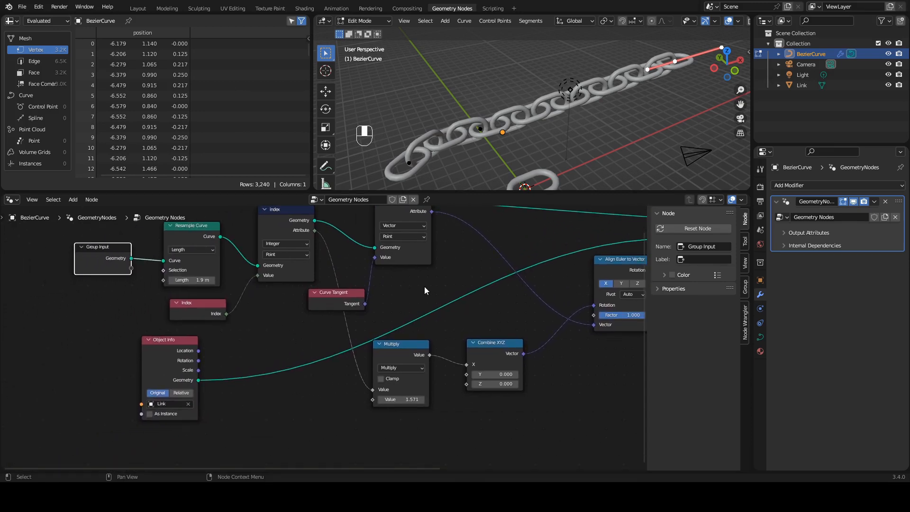
{"action": "middle_click_drag", "start_coordinate": [425, 291], "coordinate": [245, 339]}
{"action": "middle_click_drag", "start_coordinate": [355, 289], "coordinate": [327, 324]}
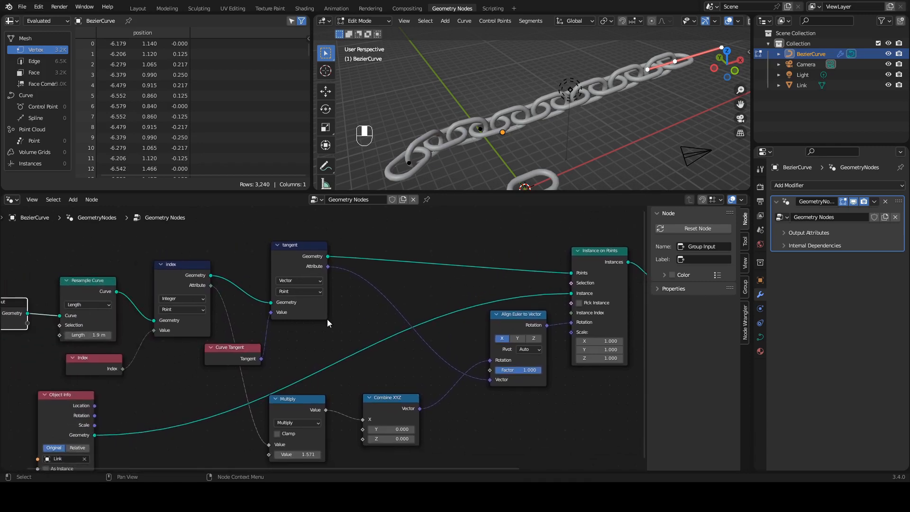
{"action": "middle_click_drag", "start_coordinate": [240, 336], "coordinate": [321, 321]}
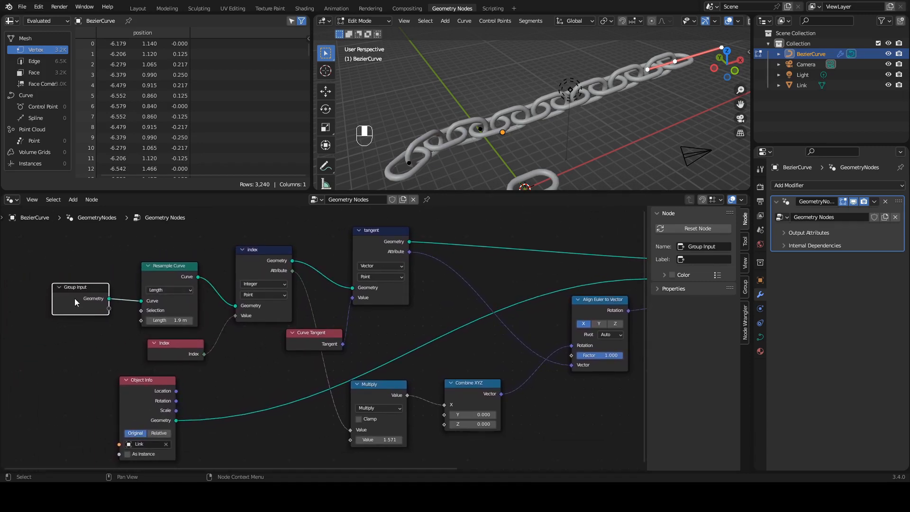
- Nudge the Group Input node left and expose Resample Curve's Length as a new group input linked to it
{"action": "left_click_drag", "start_coordinate": [91, 286], "coordinate": [83, 293]}
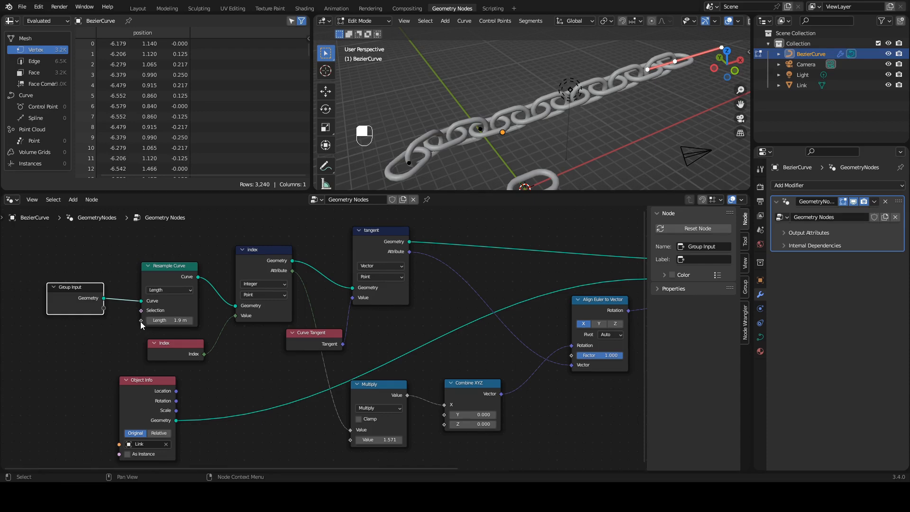
{"action": "middle_click_drag", "start_coordinate": [81, 337], "coordinate": [141, 314], "text": "ctrl"}
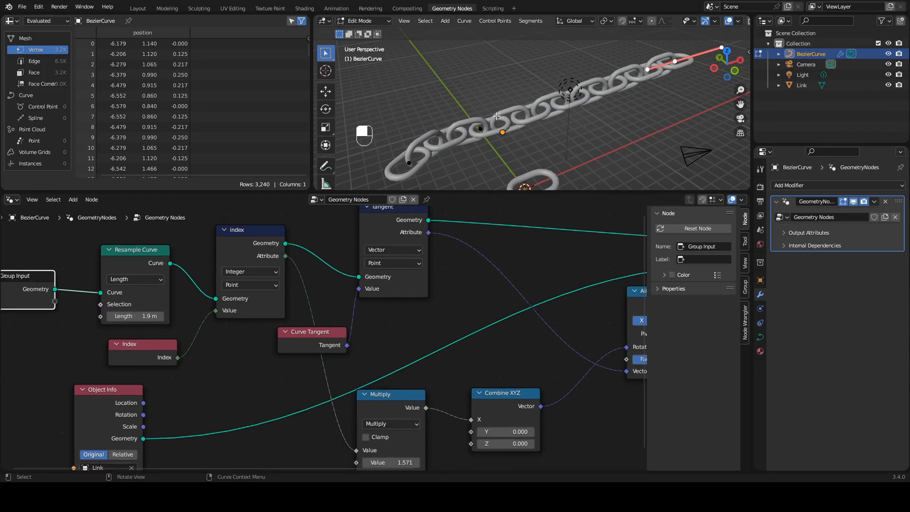
{"action": "left_click_drag", "start_coordinate": [102, 316], "coordinate": [53, 311]}
{"action": "middle_click_drag", "start_coordinate": [54, 311], "coordinate": [91, 313], "text": "shift"}
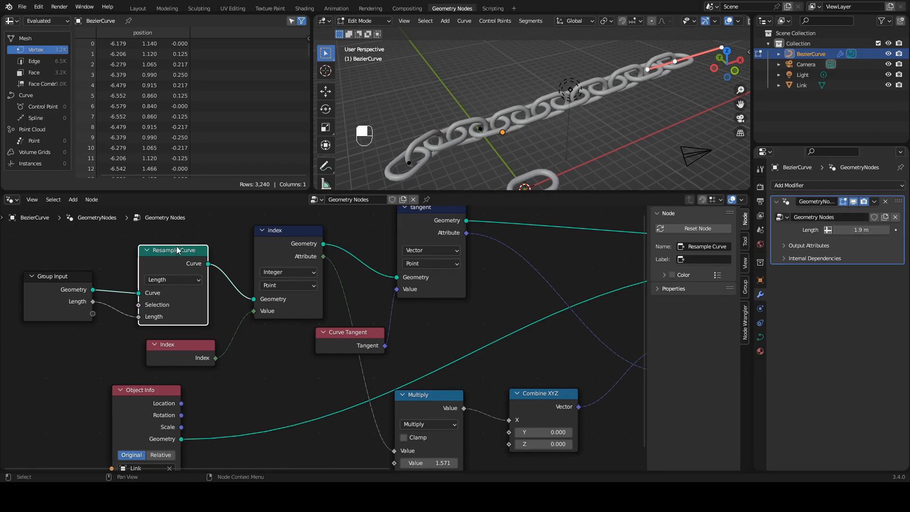
{"action": "left_click_drag", "start_coordinate": [176, 250], "coordinate": [176, 251]}
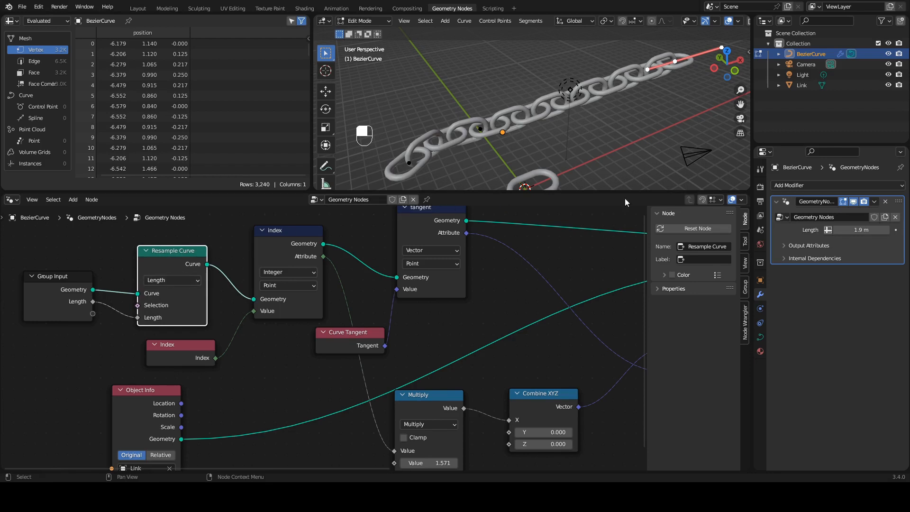
- Try adjusting the exposed Length in the modifier, and set it back to 1.9 m
{"action": "mouse_move", "coordinate": [860, 230]}
{"action": "left_mouse_down"}
{"action": "mouse_move", "coordinate": [879, 231]}
{"action": "mouse_move", "coordinate": [843, 230]}
{"action": "mouse_move", "coordinate": [853, 230]}
{"action": "left_mouse_up"}
{"action": "left_click", "coordinate": [856, 231]}
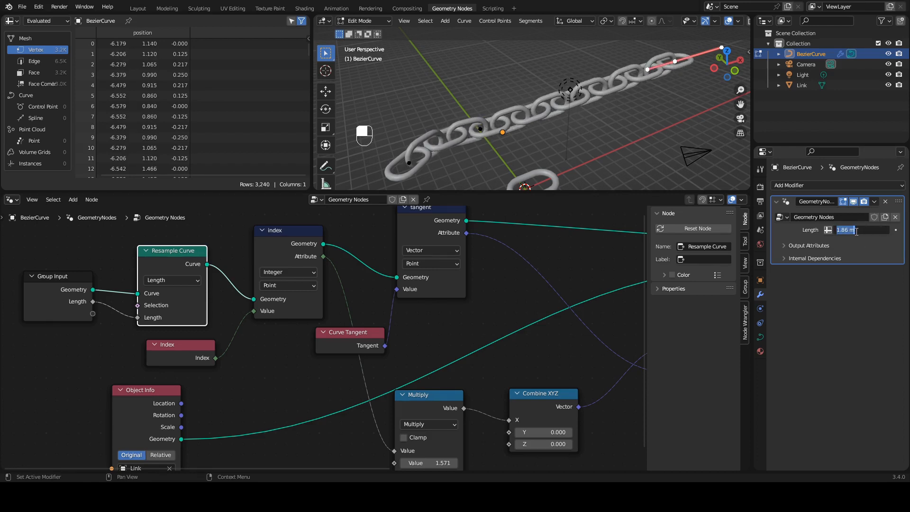
{"action": "type", "text": "1.9"}
{"action": "key", "text": "Return"}
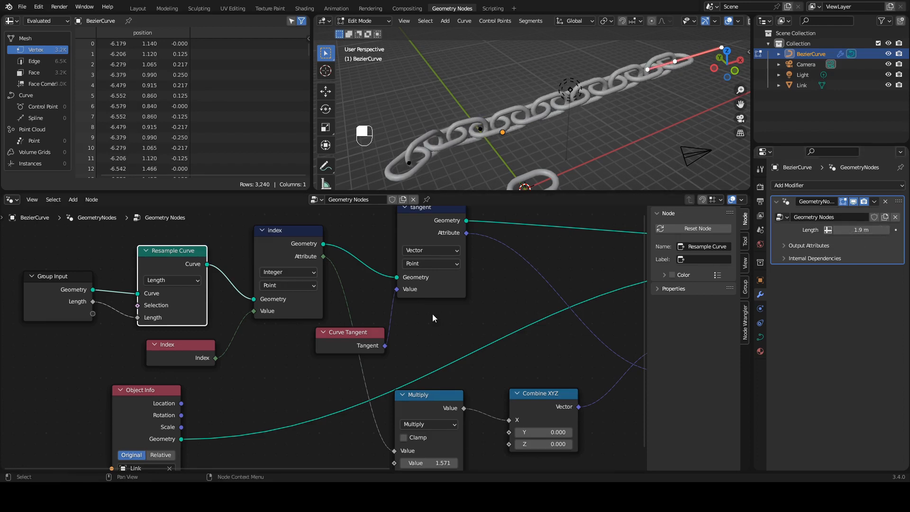
- Move the Object Info node right, beneath the index node, and expose its Object socket as a group input
{"action": "middle_click_drag", "start_coordinate": [225, 382], "coordinate": [278, 352], "text": "shift"}
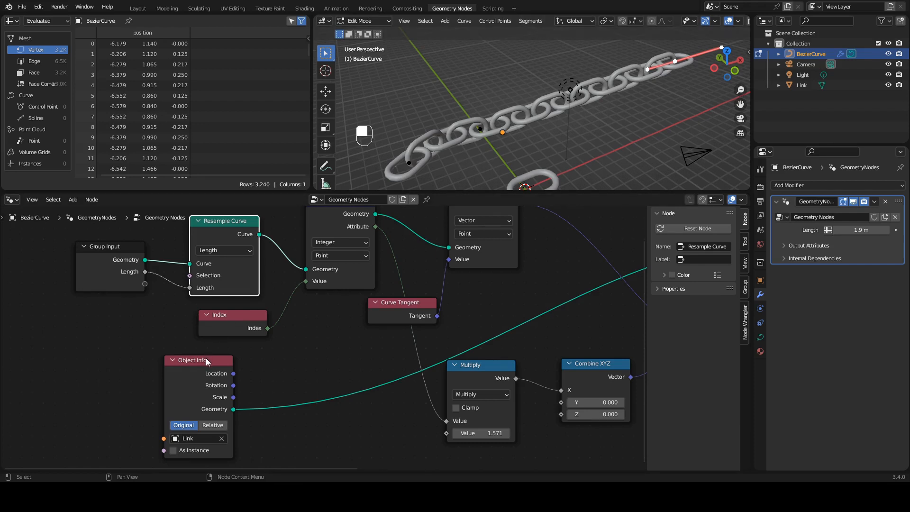
{"action": "left_click_drag", "start_coordinate": [206, 361], "coordinate": [346, 357]}
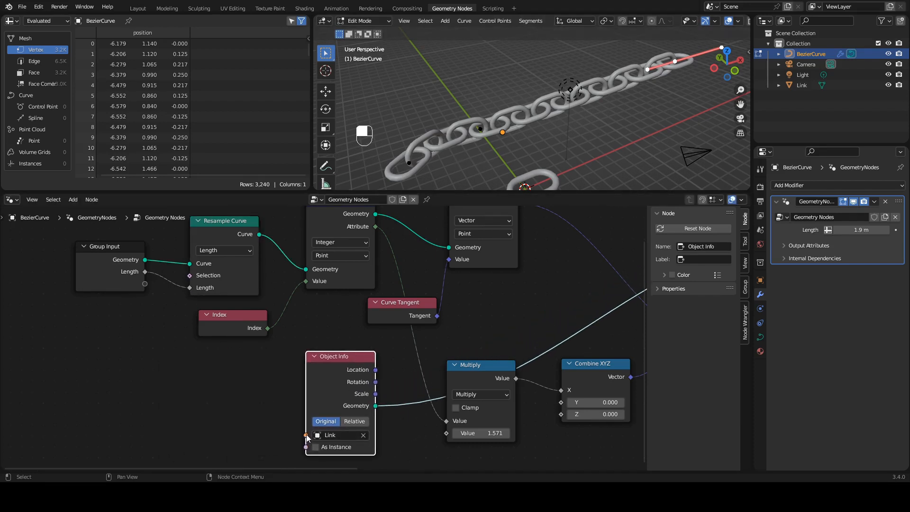
{"action": "left_click_drag", "start_coordinate": [307, 435], "coordinate": [149, 286]}
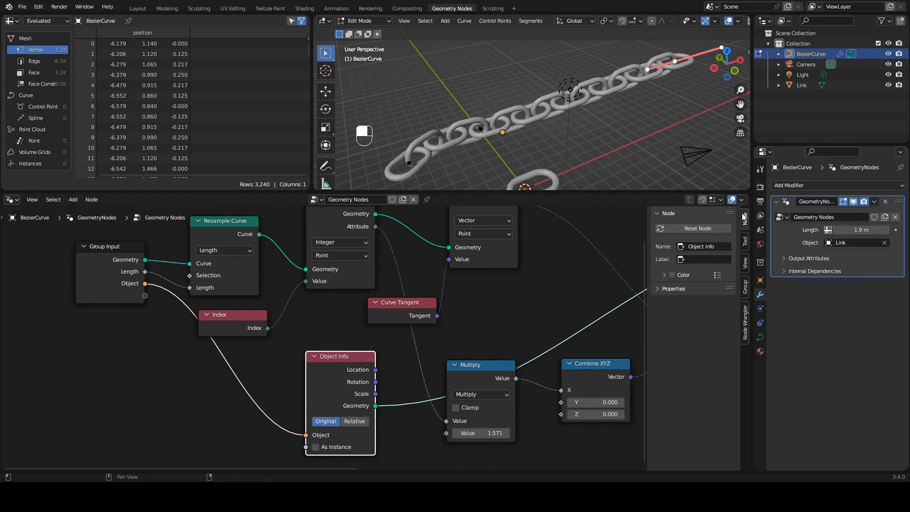
- Switch the curve from Edit Mode to Object Mode
{"action": "scroll", "coordinate": [559, 122], "scroll_direction": "down", "scroll_amount": 2}
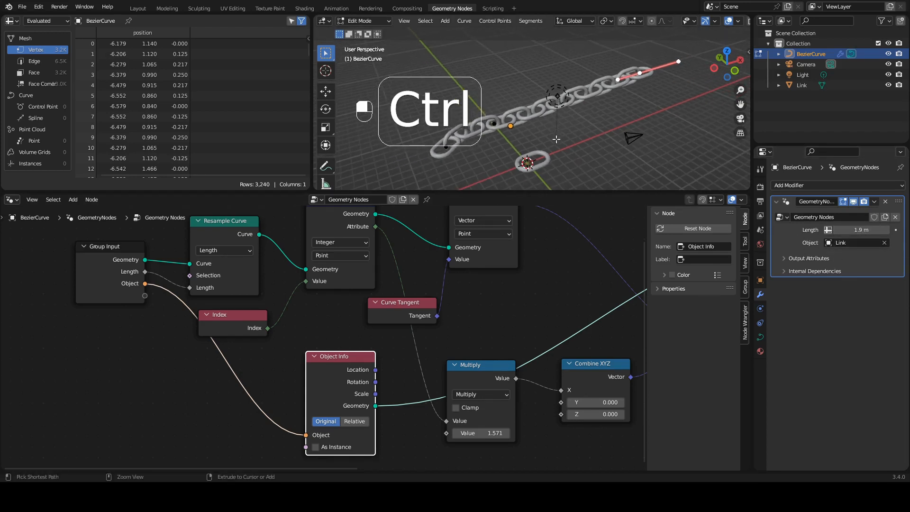
{"action": "left_click", "coordinate": [361, 21]}
{"action": "left_click", "coordinate": [364, 33]}
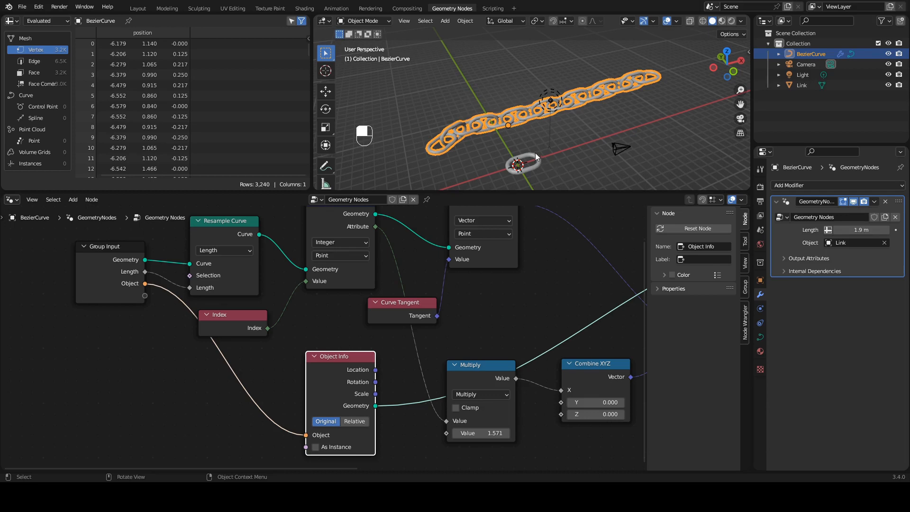
- Add a Monkey mesh to the scene and choose Suzanne as the Object in the curve's Geometry Nodes modifier
{"action": "key", "text": "shift+a"}
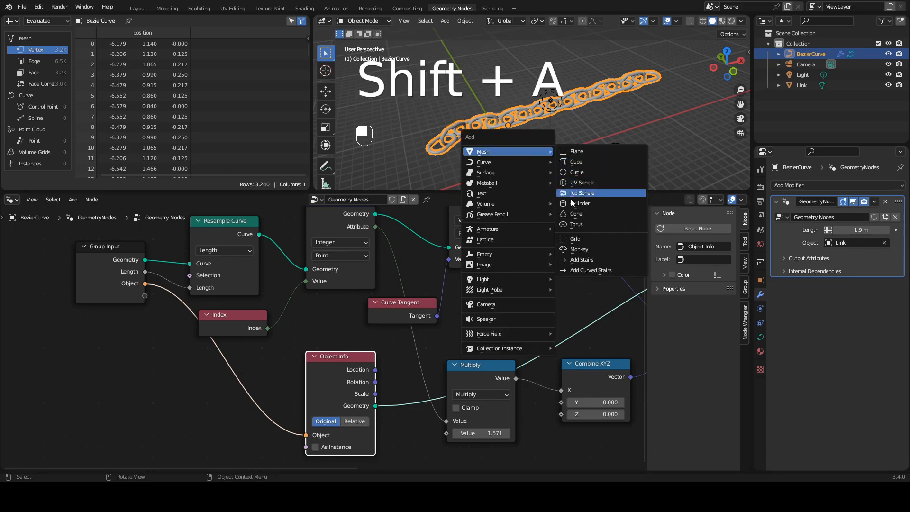
{"action": "left_click", "coordinate": [576, 249]}
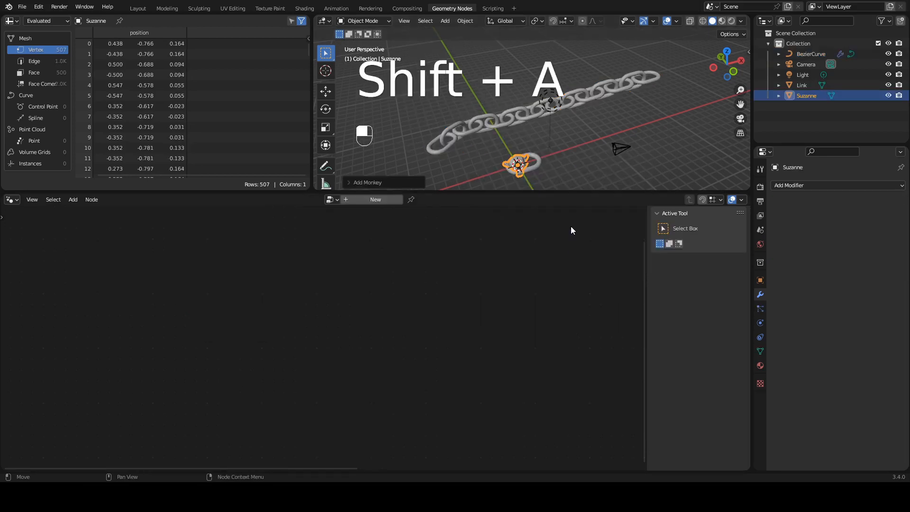
{"action": "left_click", "coordinate": [479, 122]}
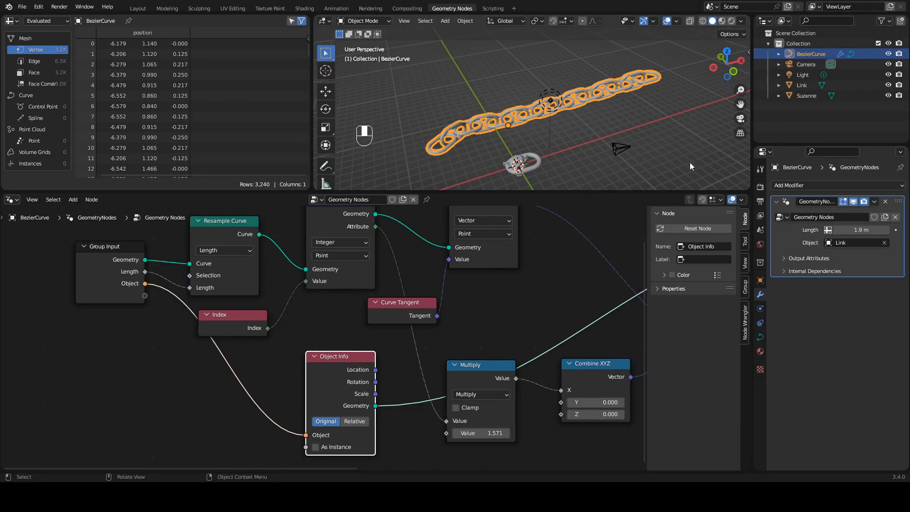
{"action": "left_click", "coordinate": [850, 242]}
{"action": "left_click", "coordinate": [819, 300]}
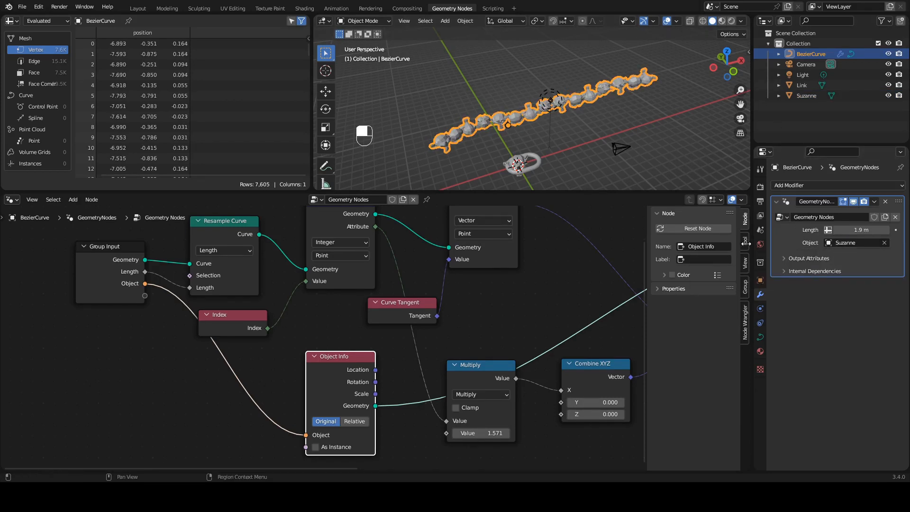
- Inspect the monkey chain up close and set the modifier's Object back to Link
{"action": "middle_click_drag", "start_coordinate": [451, 123], "coordinate": [547, 110], "text": "ctrl"}
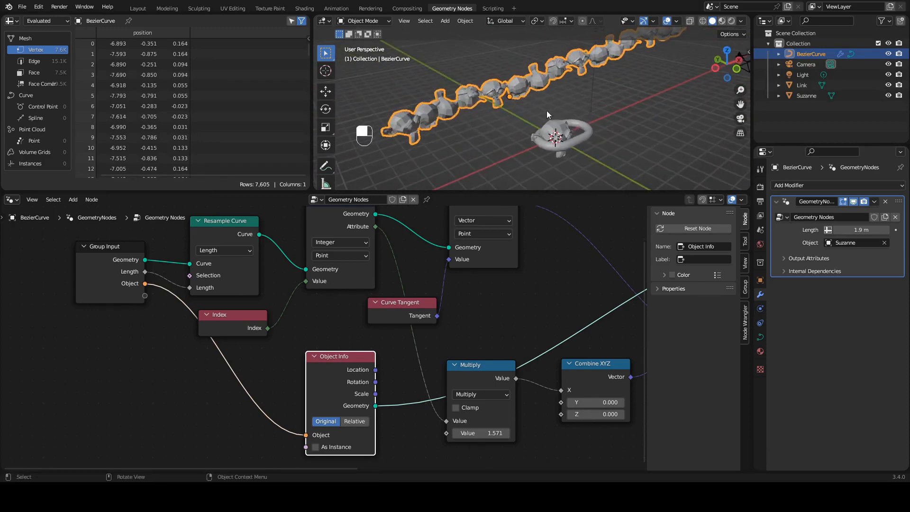
{"action": "left_click", "coordinate": [851, 242]}
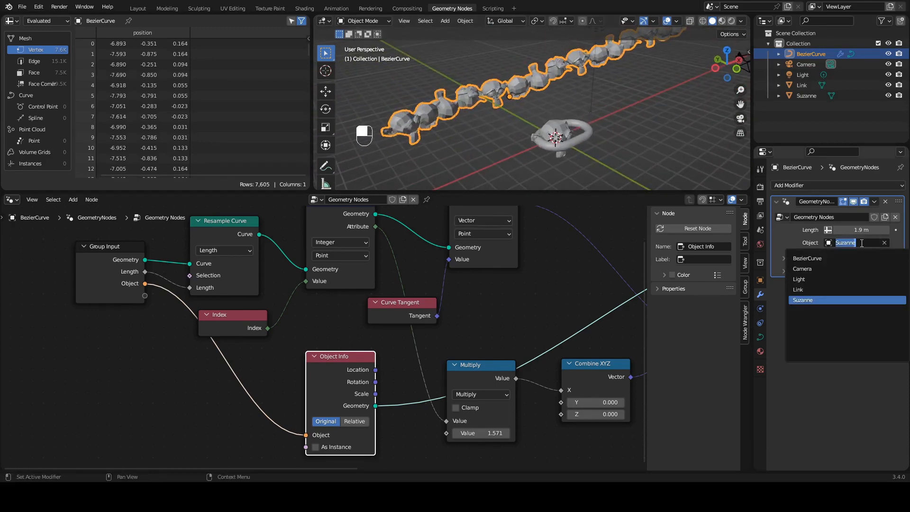
{"action": "left_click", "coordinate": [826, 289]}
- Delete the Suzanne monkey from the scene and reselect the chain's Bezier curve
{"action": "left_click", "coordinate": [579, 121]}
{"action": "left_click", "coordinate": [567, 131]}
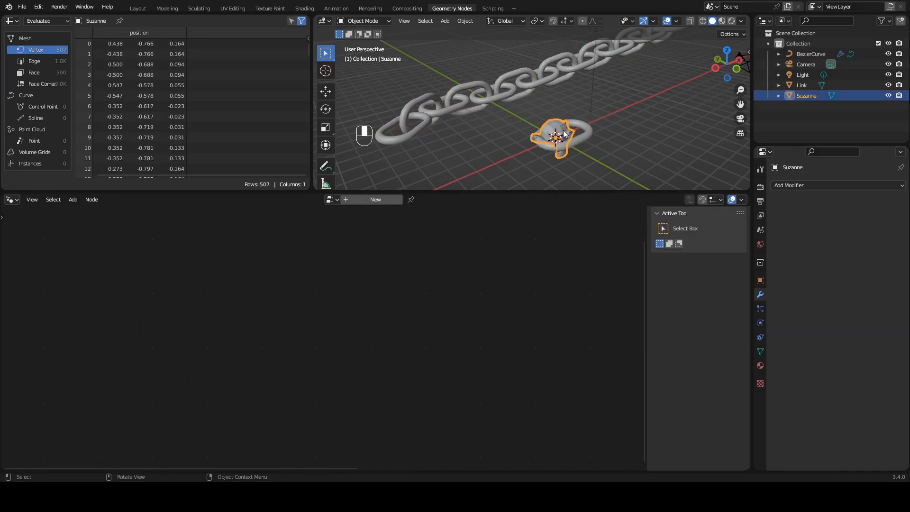
{"action": "key", "text": "x"}
{"action": "left_click", "coordinate": [564, 134]}
{"action": "middle_click_drag", "start_coordinate": [565, 135], "coordinate": [471, 101]}
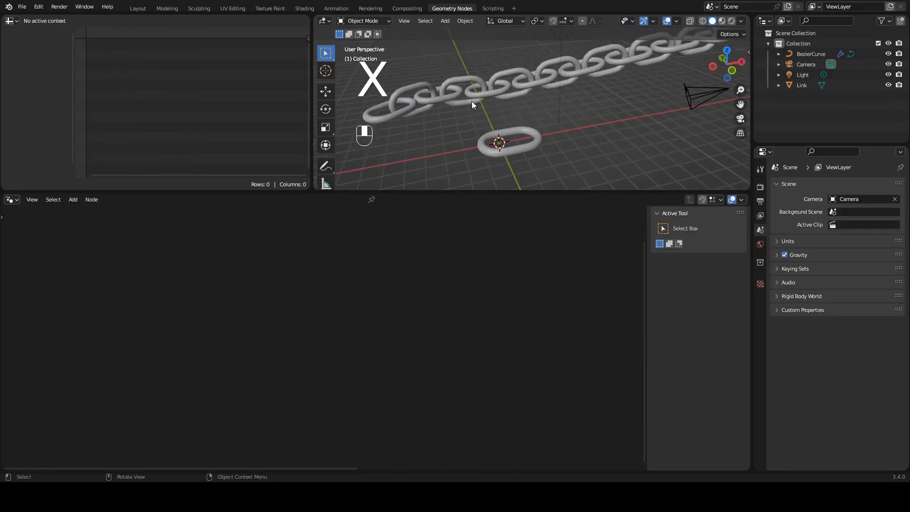
{"action": "left_click", "coordinate": [446, 87]}
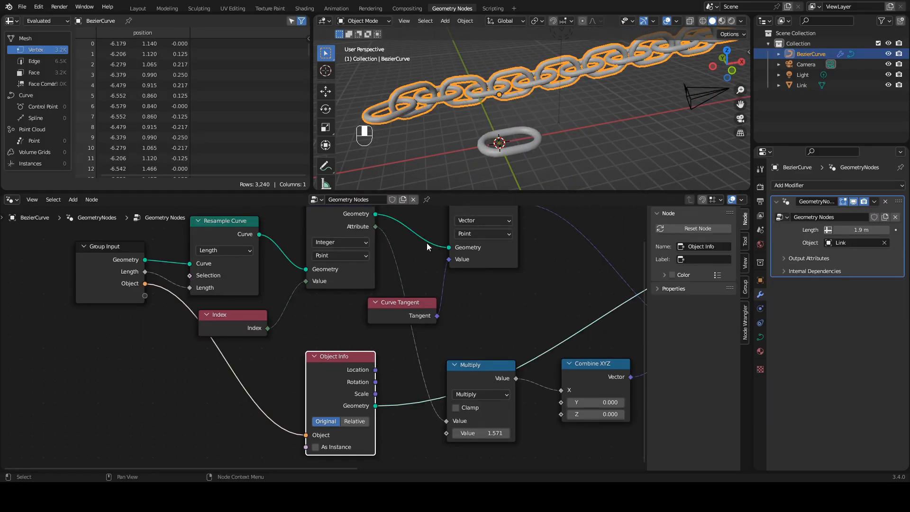
- Expose the Scale socket of Instance on Points as a new group input linked to the Group Input node
{"action": "middle_click_drag", "start_coordinate": [427, 244], "coordinate": [419, 249], "text": "ctrl"}
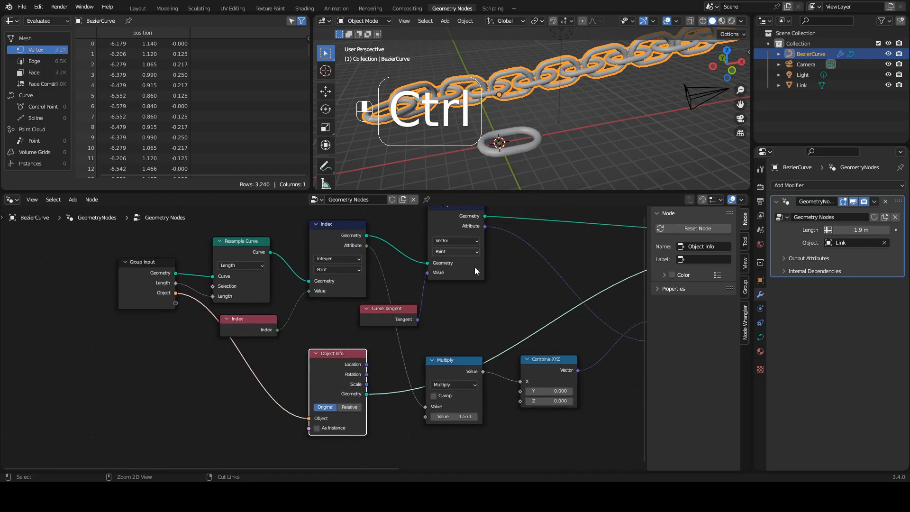
{"action": "middle_click_drag", "start_coordinate": [503, 251], "coordinate": [504, 249], "text": "ctrl"}
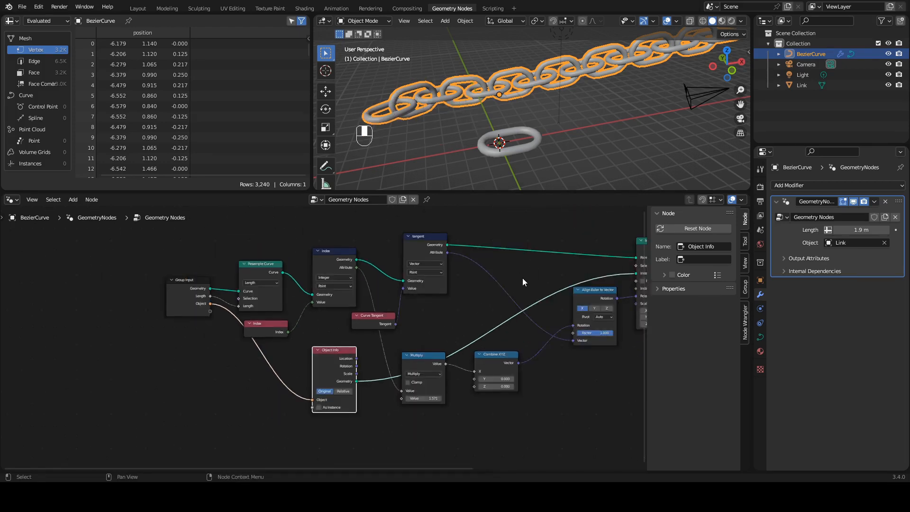
{"action": "middle_click_drag", "start_coordinate": [447, 301], "coordinate": [451, 297], "text": "ctrl"}
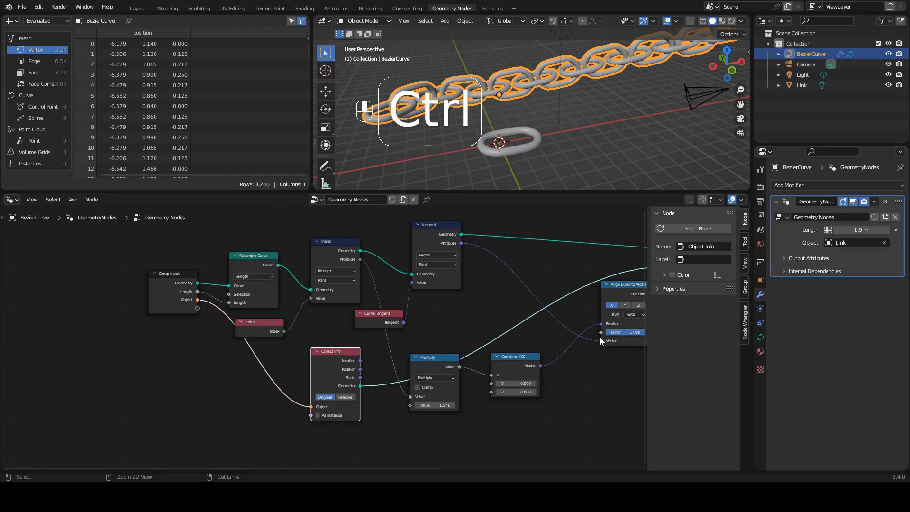
{"action": "middle_click_drag", "start_coordinate": [599, 337], "coordinate": [463, 287], "text": "shift"}
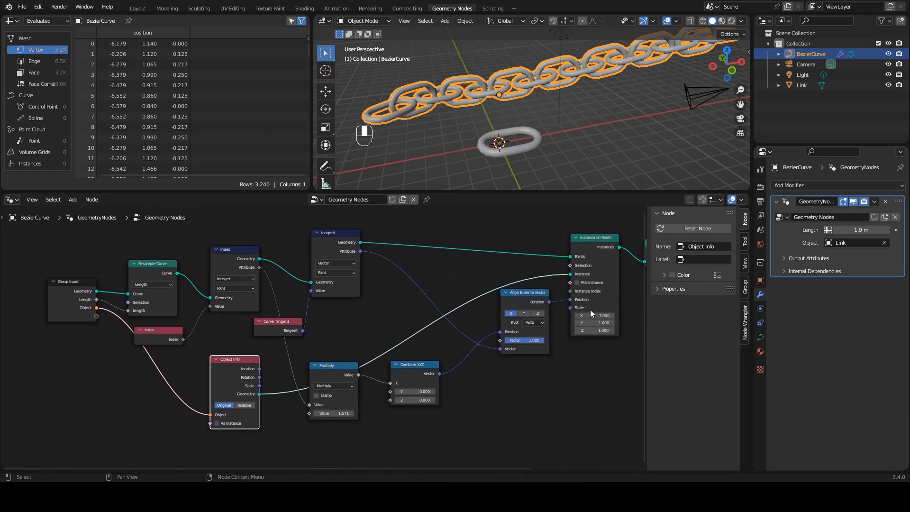
{"action": "left_click_drag", "start_coordinate": [570, 308], "coordinate": [96, 316]}
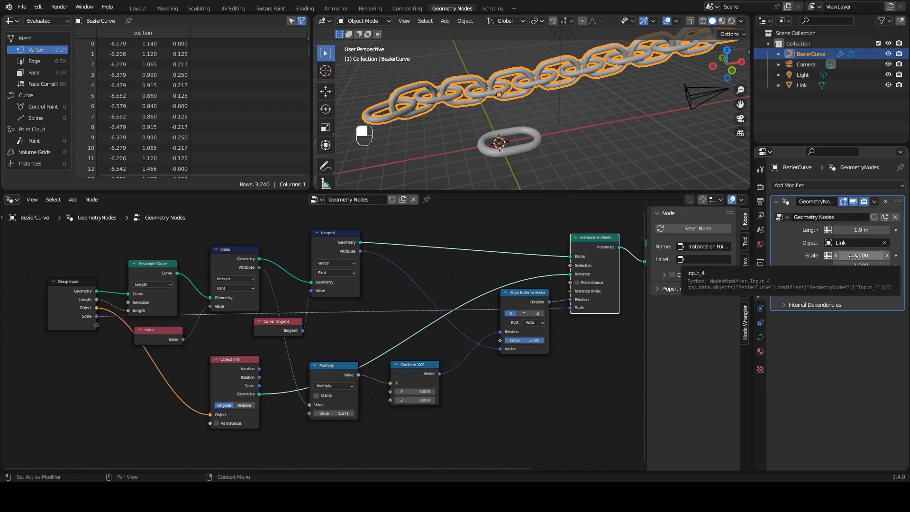
- Set the modifier's exposed Scale to 1.240, 1.250 and 1.490 on X, Y and Z
{"action": "left_click_drag", "start_coordinate": [853, 256], "coordinate": [882, 276]}
{"action": "mouse_move", "coordinate": [526, 117]}
{"action": "middle_mouse_down"}
{"action": "mouse_move", "coordinate": [579, 106]}
{"action": "mouse_move", "coordinate": [615, 118]}
{"action": "mouse_move", "coordinate": [531, 127]}
{"action": "middle_mouse_up"}
{"action": "left_click_drag", "start_coordinate": [867, 265], "coordinate": [860, 266]}
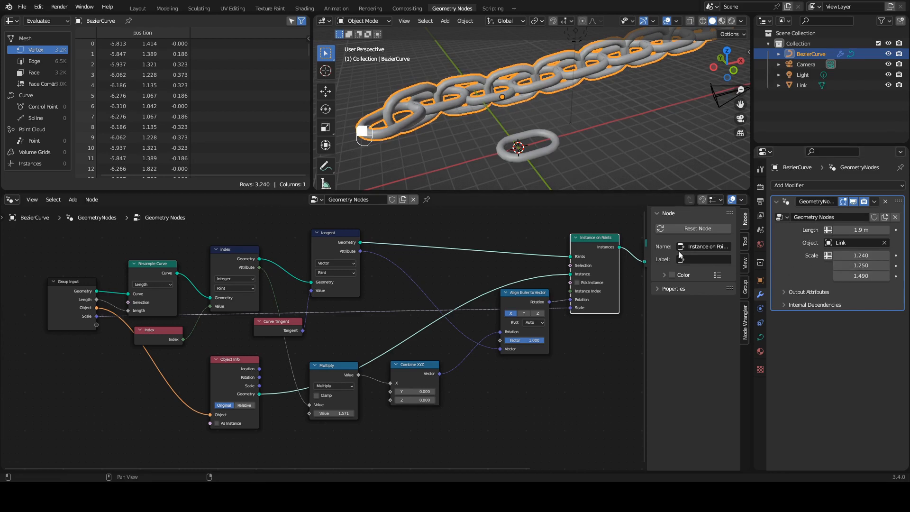
- Disconnect the Scale link from Instance on Points and remove the vector Scale input from the group's inputs
{"action": "left_click_drag", "start_coordinate": [570, 308], "coordinate": [422, 312]}
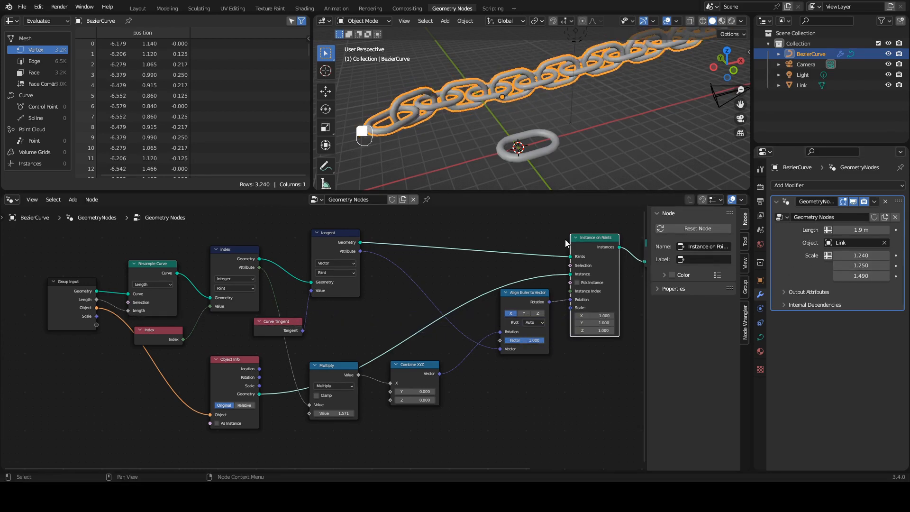
{"action": "left_click", "coordinate": [84, 284]}
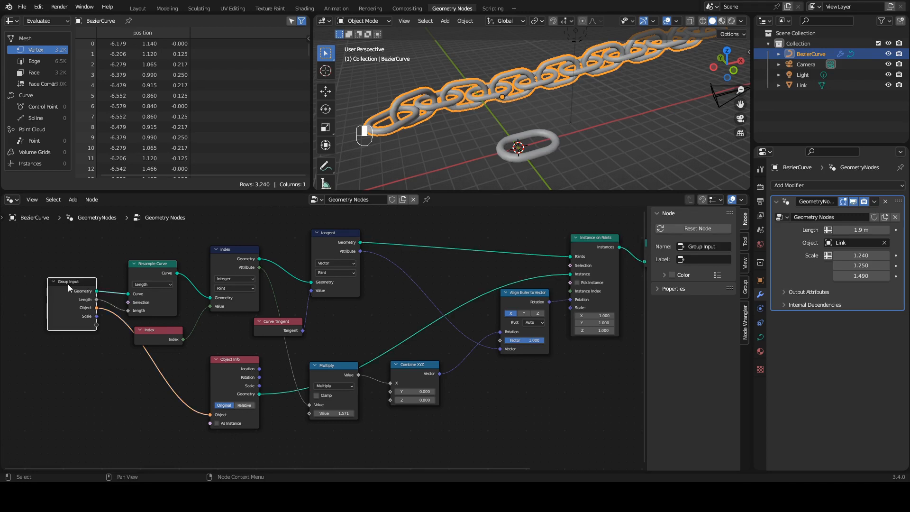
{"action": "left_click", "coordinate": [745, 287]}
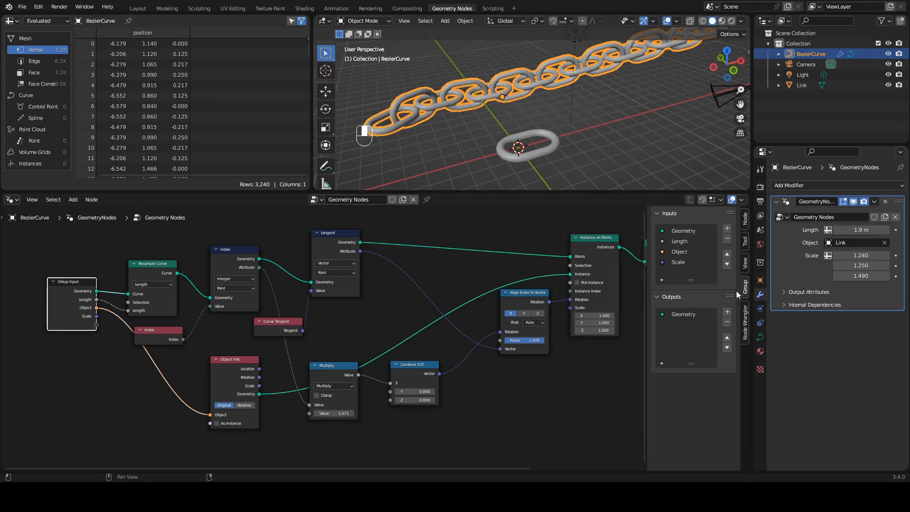
{"action": "left_click", "coordinate": [683, 262]}
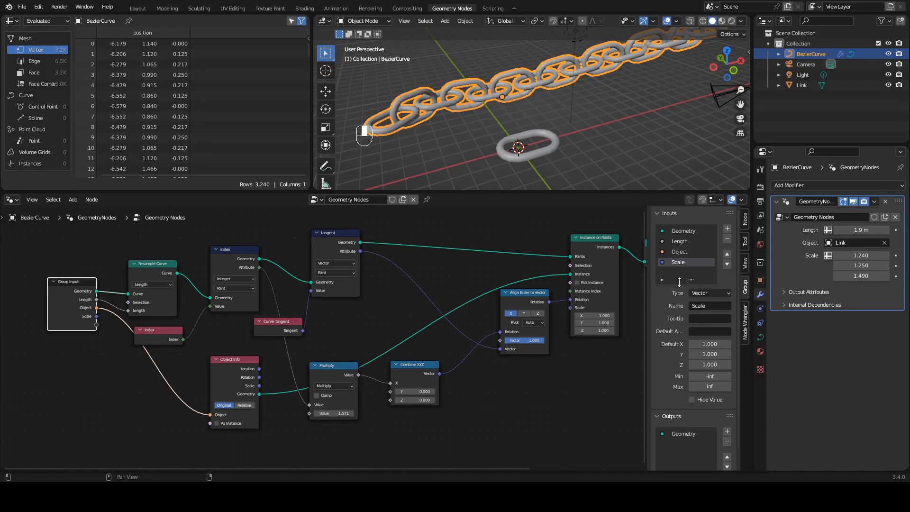
{"action": "left_click", "coordinate": [727, 238]}
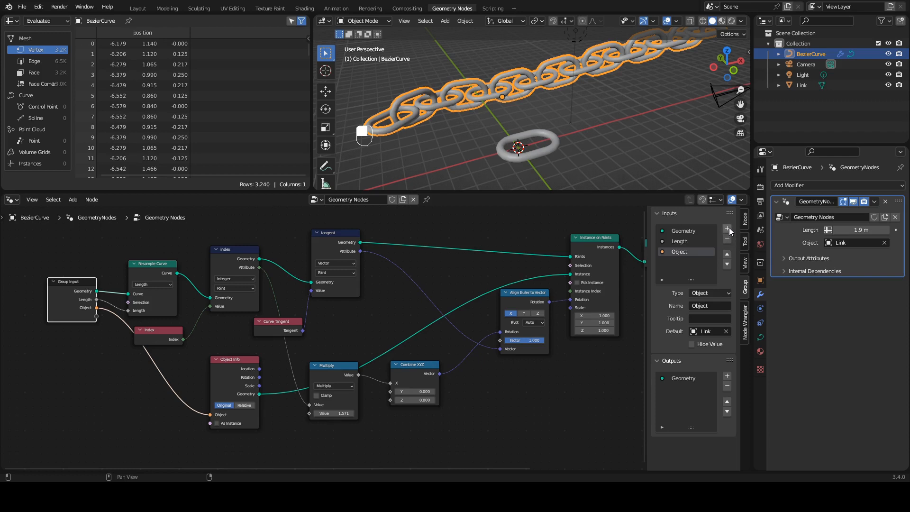
- Set the Object group input's type to Float and add another Float input named Scale with a default of 1.000
{"action": "left_click", "coordinate": [705, 294]}
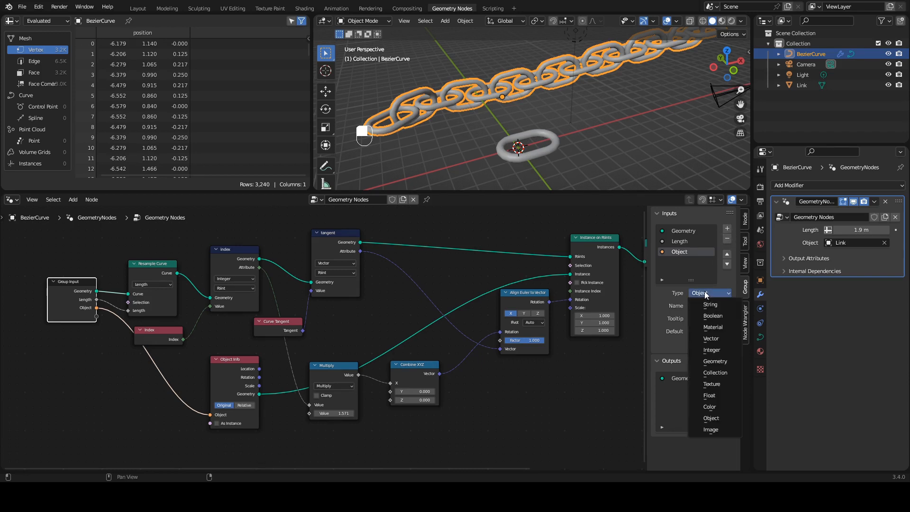
{"action": "left_click", "coordinate": [717, 396]}
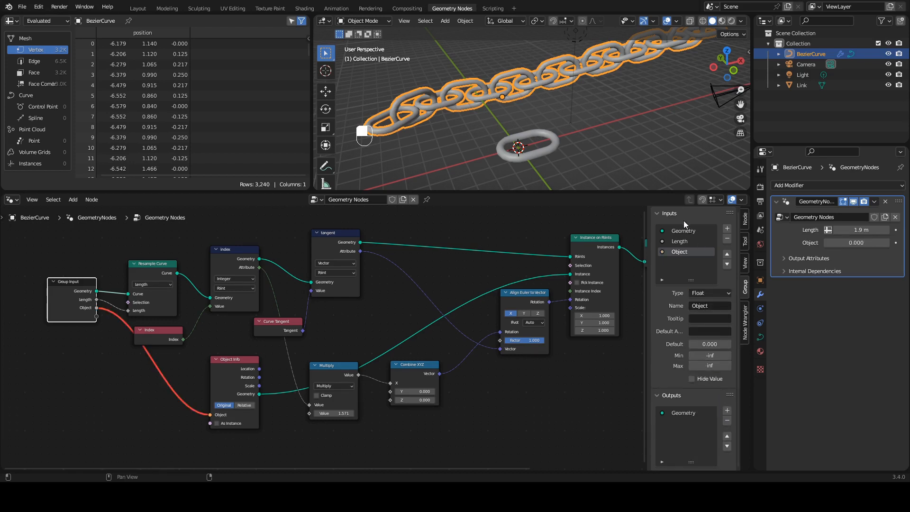
{"action": "left_click", "coordinate": [728, 229]}
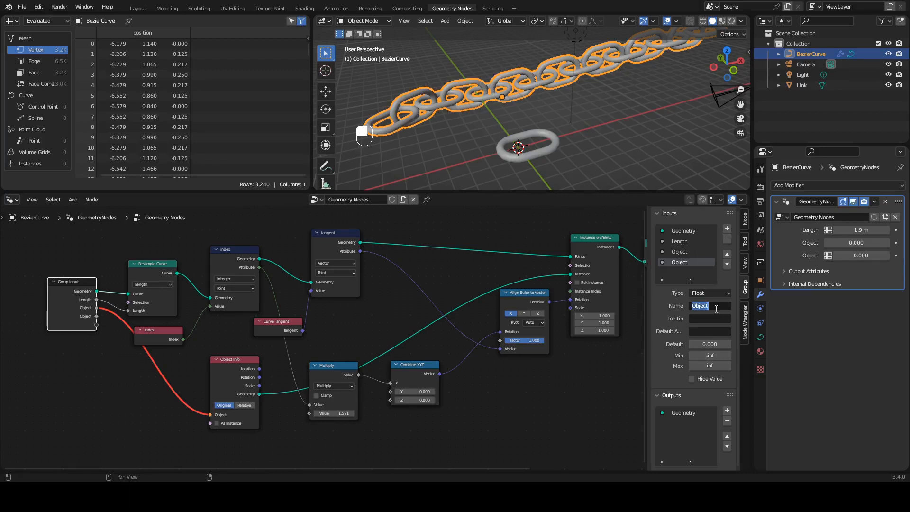
{"action": "type", "text": "Scale"}
{"action": "key", "text": "Return"}
{"action": "left_click", "coordinate": [709, 344]}
{"action": "type", "text": "1"}
{"action": "key", "text": "Return"}
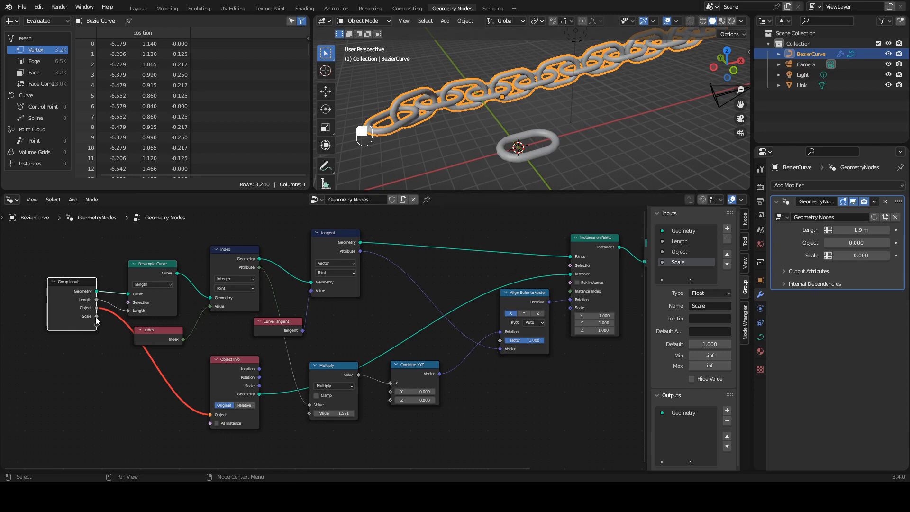
- Link the Group Input's Scale to the Scale of Instance on Points and set the modifier's Scale to 1.000
{"action": "left_click_drag", "start_coordinate": [96, 317], "coordinate": [570, 307]}
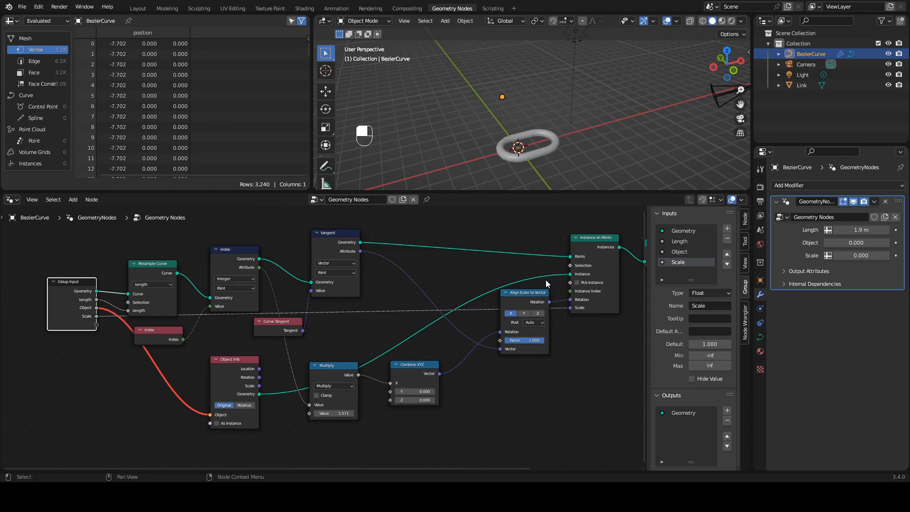
{"action": "left_click", "coordinate": [863, 255]}
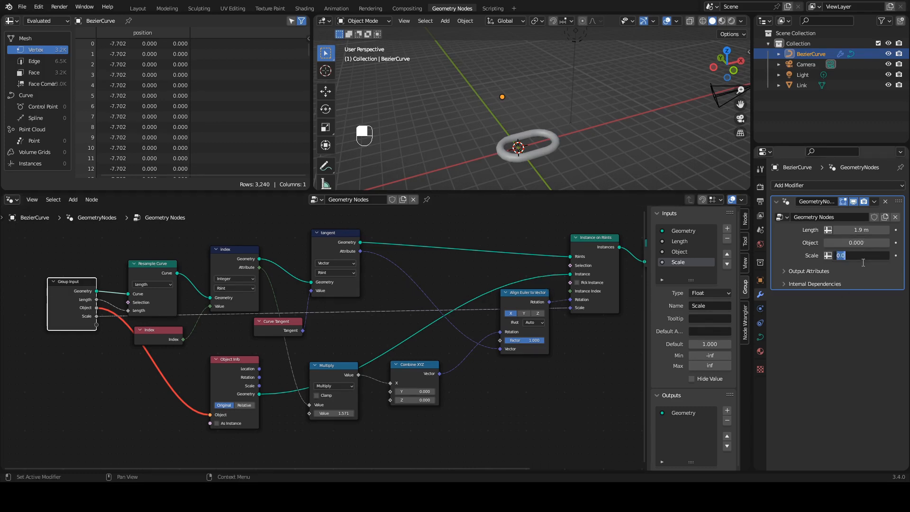
{"action": "key", "text": "Return"}
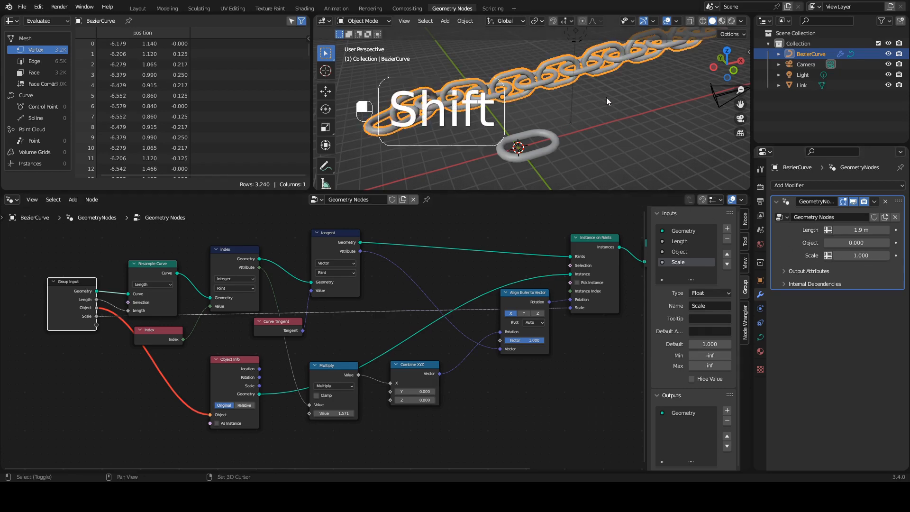
- Test the modifier's uniform Scale on the chain at about 1.19 and return it to 1
{"action": "mouse_move", "coordinate": [607, 97]}
{"action": "middle_mouse_down", "text": "shift"}
{"action": "mouse_move", "coordinate": [564, 129]}
{"action": "mouse_move", "coordinate": [621, 106]}
{"action": "mouse_move", "coordinate": [603, 104]}
{"action": "middle_mouse_up", "text": "shift"}
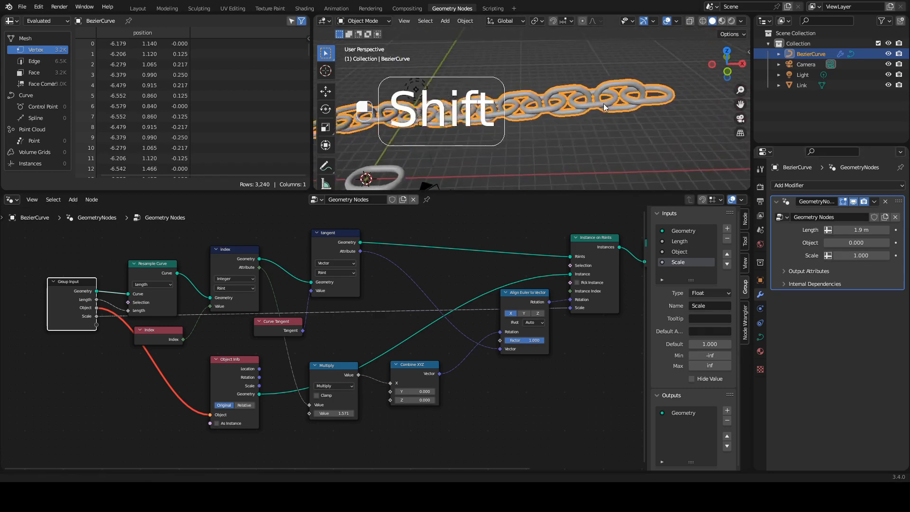
{"action": "mouse_move", "coordinate": [859, 260]}
{"action": "left_mouse_down"}
{"action": "mouse_move", "coordinate": [891, 262]}
{"action": "mouse_move", "coordinate": [846, 256]}
{"action": "mouse_move", "coordinate": [870, 258]}
{"action": "left_mouse_up"}
{"action": "left_click", "coordinate": [866, 255]}
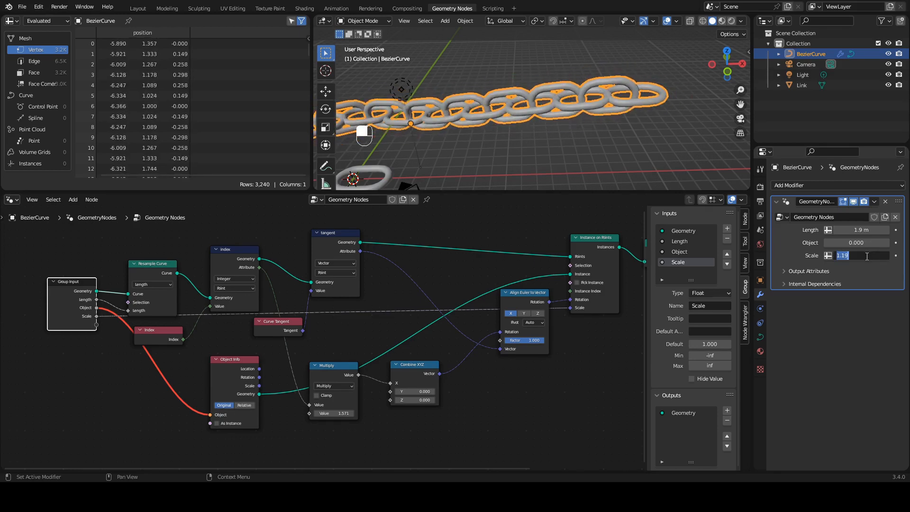
{"action": "type", "text": "1"}
{"action": "key", "text": "Return"}
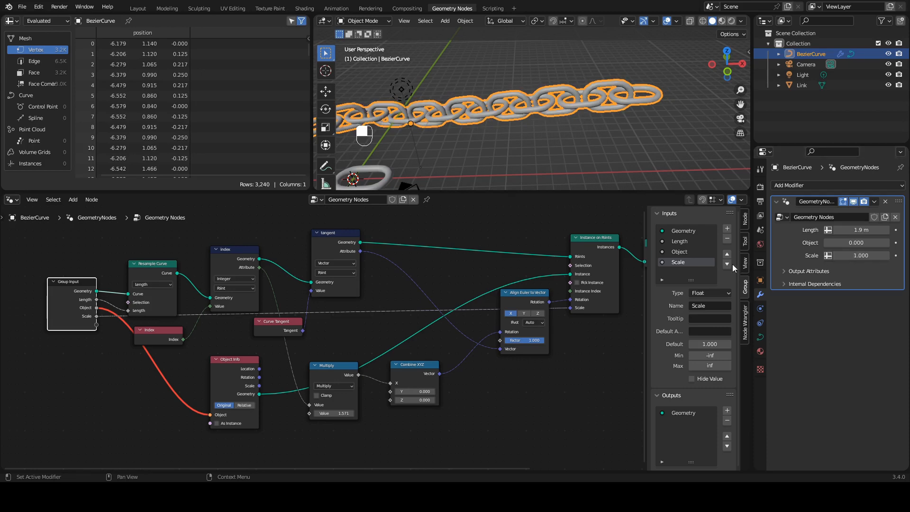
- Set the Object group input's type back to Object and assign Link as the modifier's Object
{"action": "middle_click_drag", "start_coordinate": [261, 325], "coordinate": [331, 320], "text": "shift"}
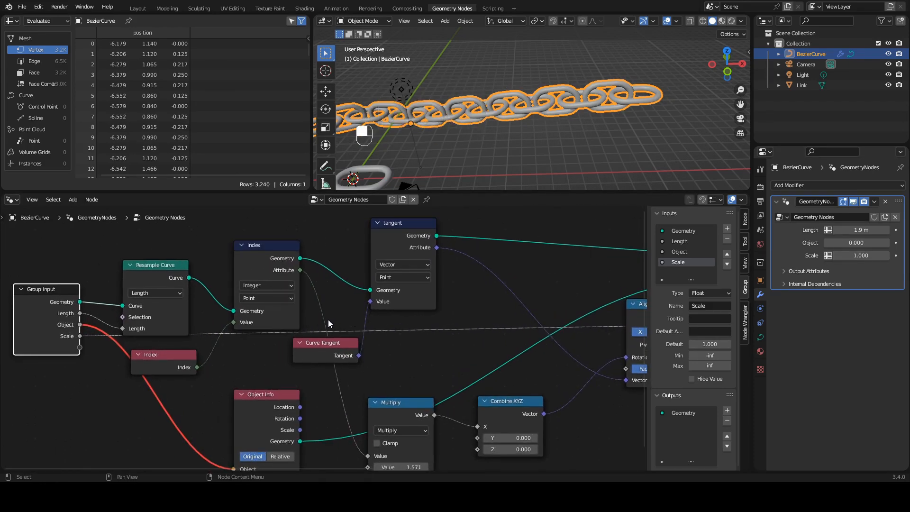
{"action": "middle_click_drag", "start_coordinate": [524, 280], "coordinate": [464, 291], "text": "shift"}
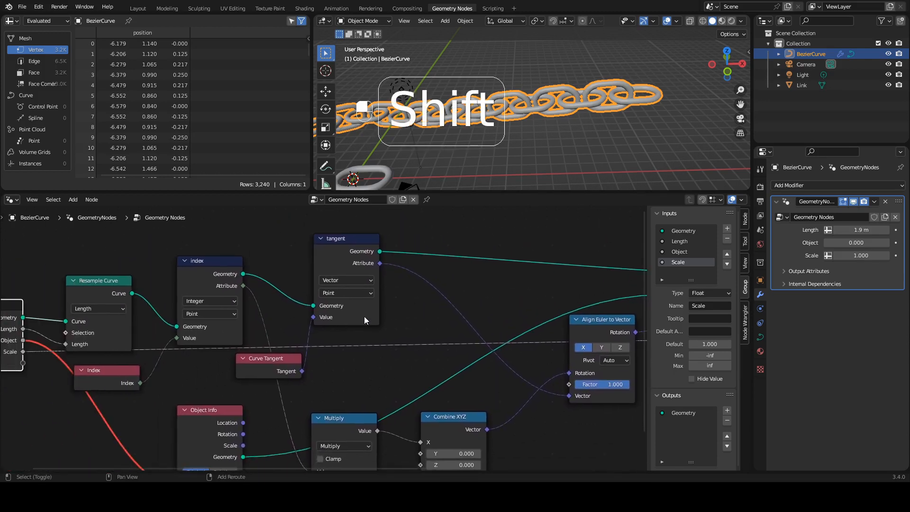
{"action": "middle_click_drag", "start_coordinate": [266, 340], "coordinate": [337, 342], "text": "shift"}
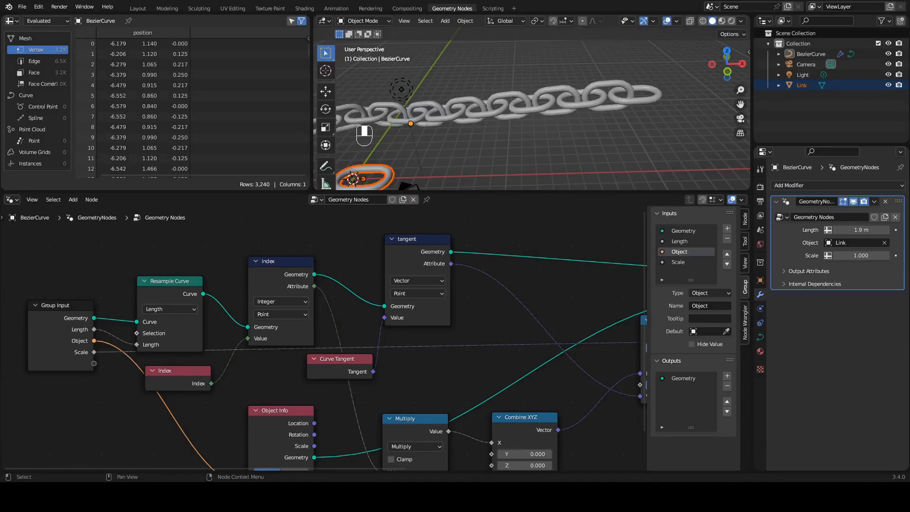
- Move the Multiply and Combine XYZ nodes lower in the node tree
{"action": "middle_click_drag", "start_coordinate": [389, 136], "coordinate": [549, 107]}
{"action": "middle_click_drag", "start_coordinate": [498, 118], "coordinate": [516, 126]}
{"action": "middle_click_drag", "start_coordinate": [417, 370], "coordinate": [386, 303]}
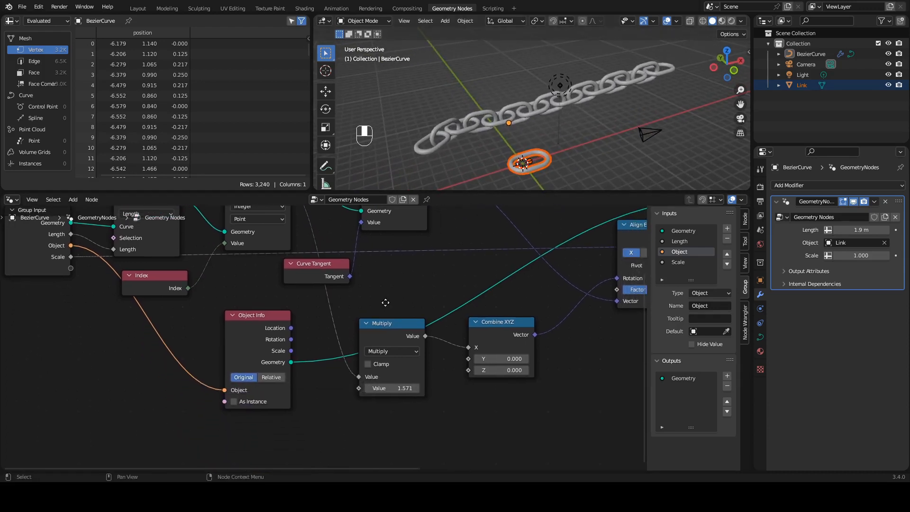
{"action": "left_click_drag", "start_coordinate": [401, 325], "coordinate": [420, 363]}
{"action": "left_click_drag", "start_coordinate": [501, 324], "coordinate": [522, 365]}
{"action": "middle_click_drag", "start_coordinate": [455, 331], "coordinate": [467, 252], "text": "shift"}
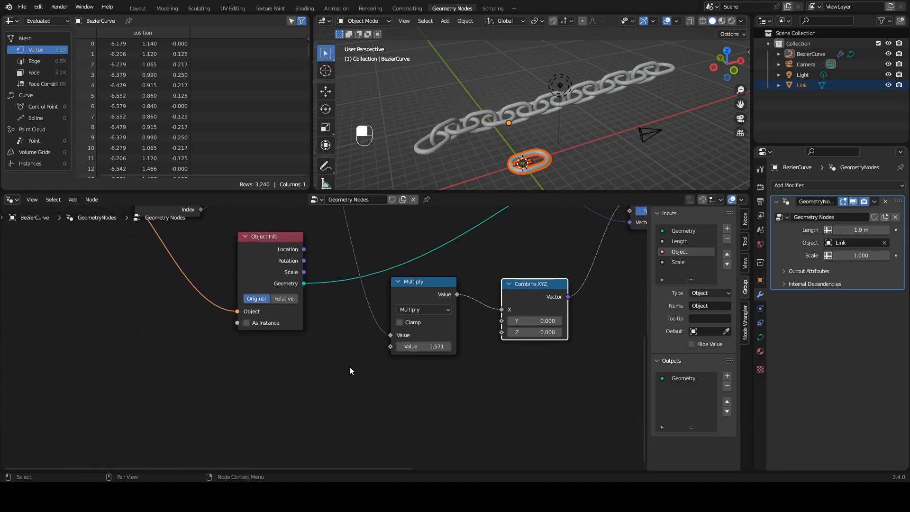
- Add a Random Value node in the free space below Object Info and set its Min to -1.000
{"action": "left_click", "coordinate": [325, 377]}
{"action": "key", "text": "shift+a"}
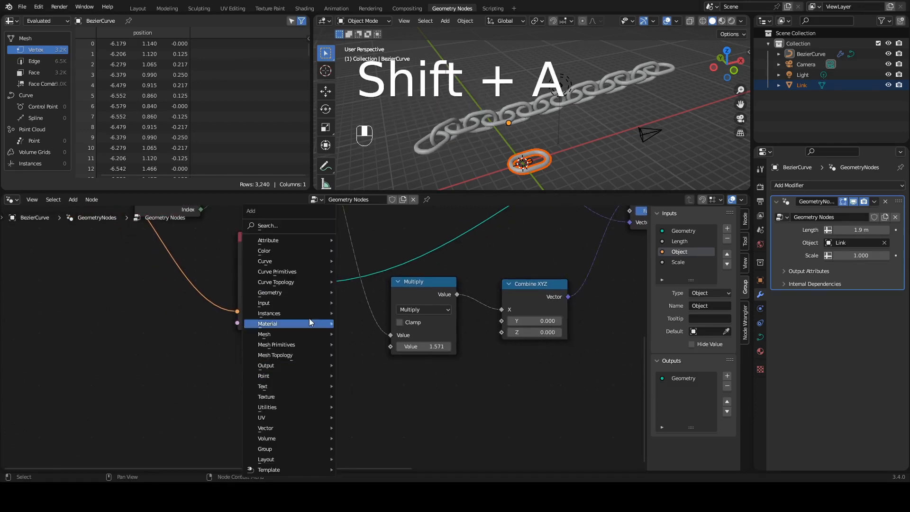
{"action": "left_click", "coordinate": [291, 230]}
{"action": "type", "text": "rand"}
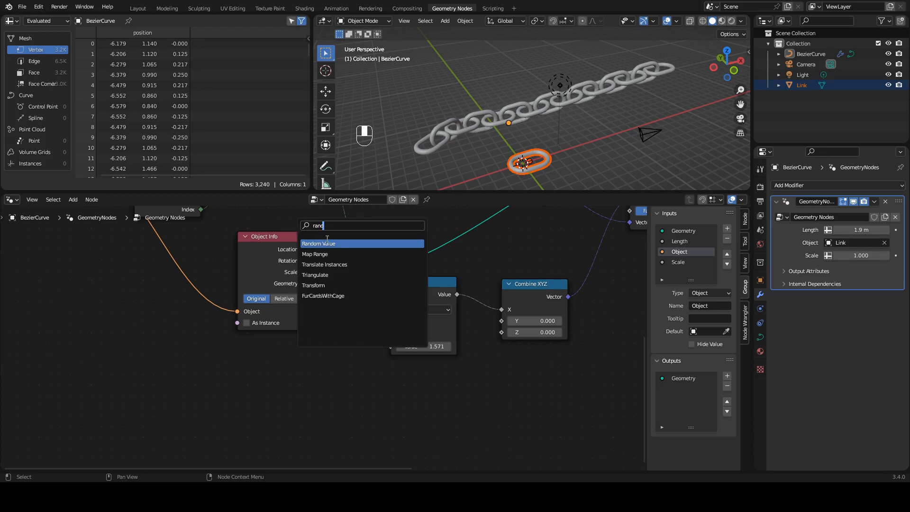
{"action": "left_click", "coordinate": [327, 240]}
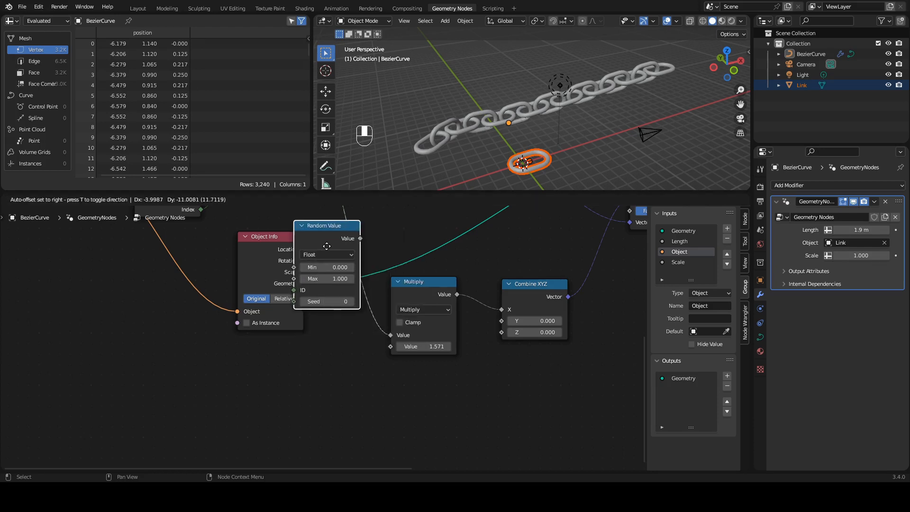
{"action": "left_click", "coordinate": [308, 396]}
{"action": "middle_click_drag", "start_coordinate": [335, 362], "coordinate": [262, 315], "text": "shift"}
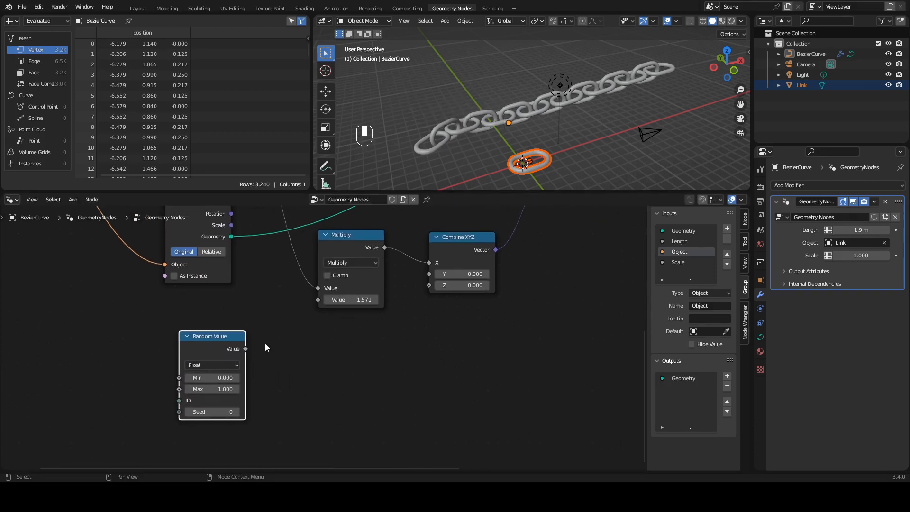
{"action": "left_click", "coordinate": [207, 377]}
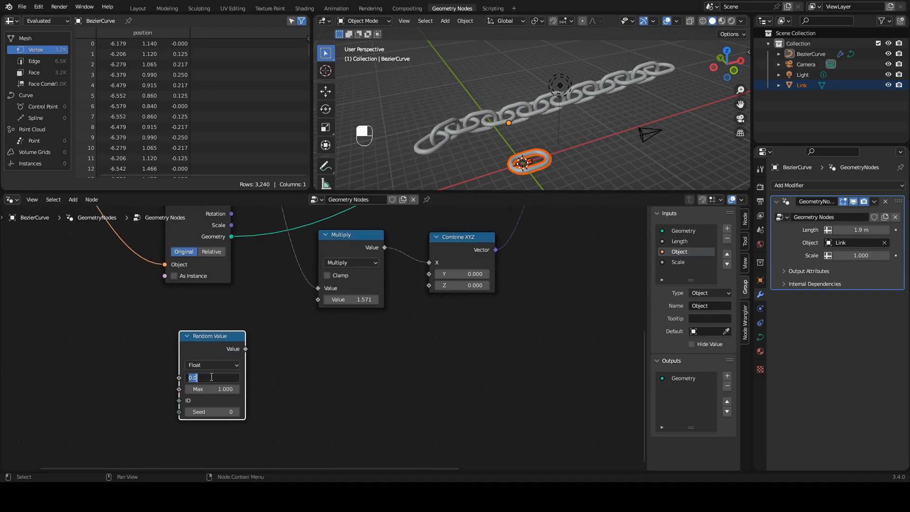
{"action": "key", "text": "Return"}
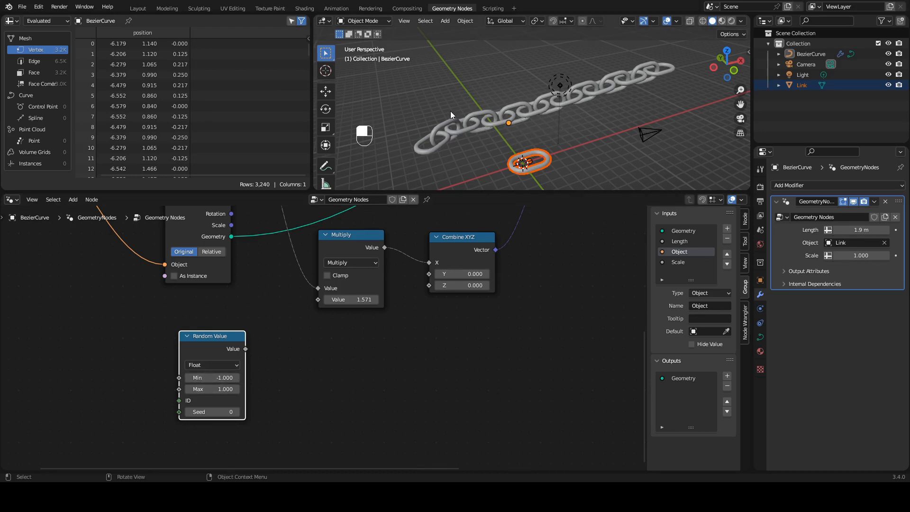
{"action": "middle_click_drag", "start_coordinate": [450, 111], "coordinate": [527, 128]}
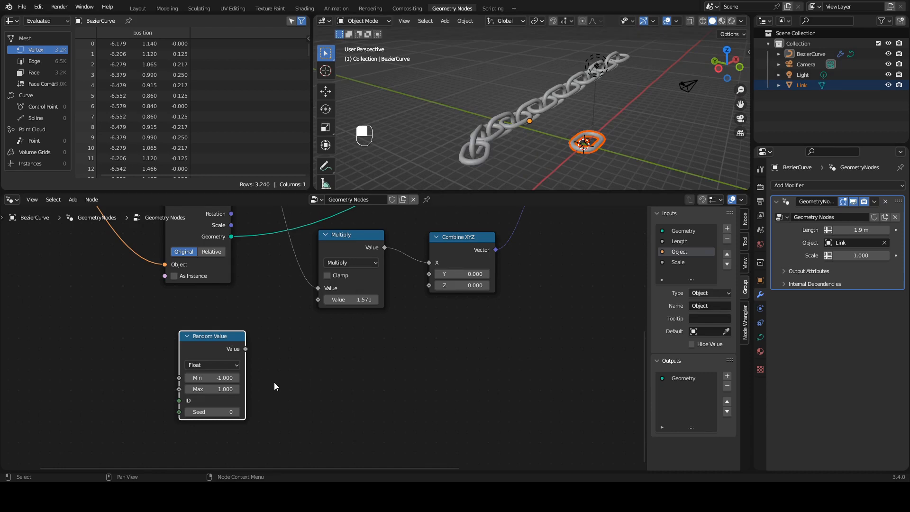
{"action": "left_click", "coordinate": [290, 356]}
{"action": "key", "text": "shift+a"}
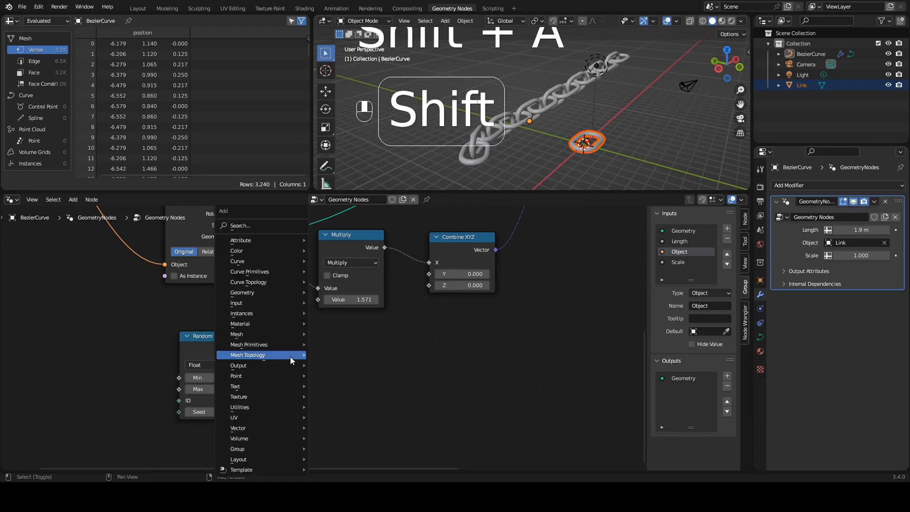
{"action": "left_click", "coordinate": [280, 225]}
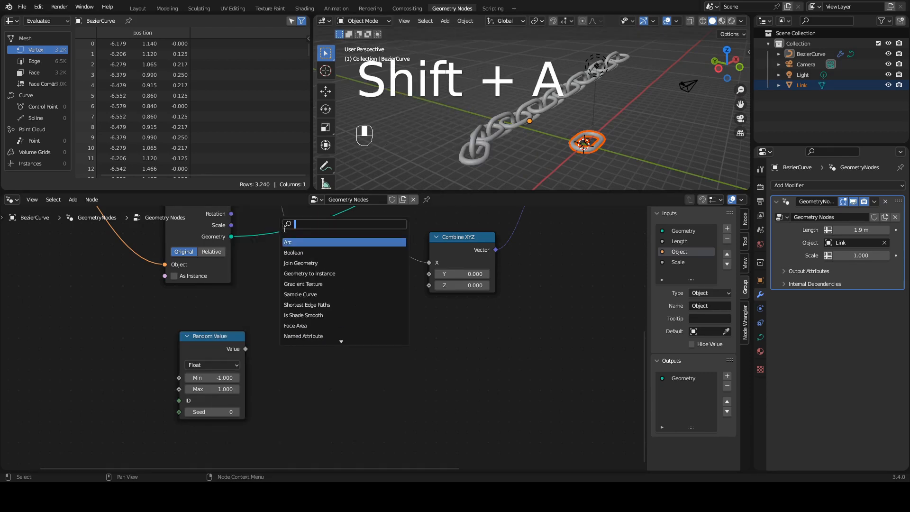
{"action": "scroll", "coordinate": [285, 228], "scroll_direction": "down", "scroll_amount": 3}
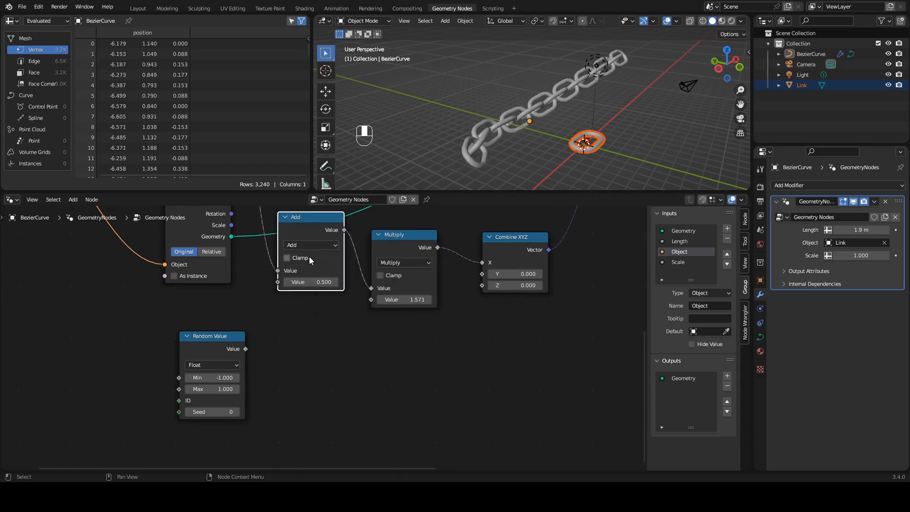
{"action": "key", "text": "ctrl+z"}
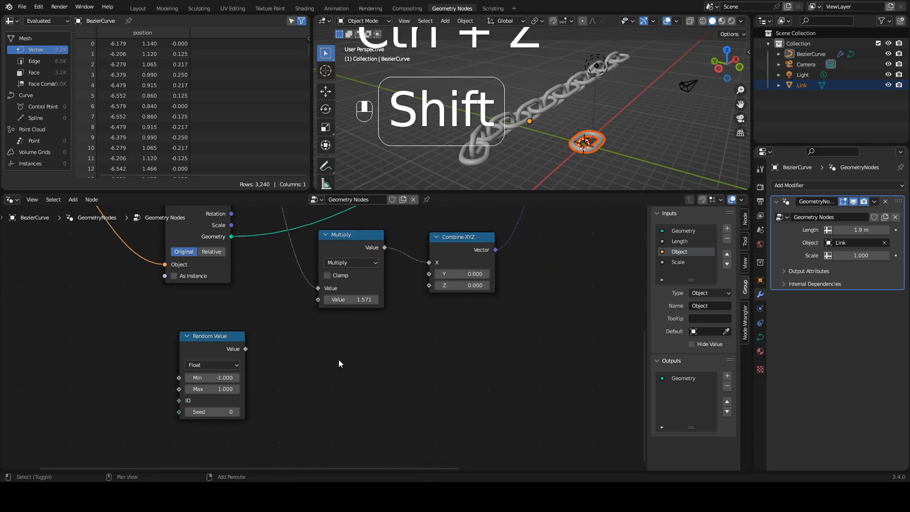
- Add an unconnected Math node in Add mode below Multiply, and move the Random Value node slightly lower beside it
{"action": "key", "text": "shift+a"}
{"action": "left_click", "coordinate": [334, 226]}
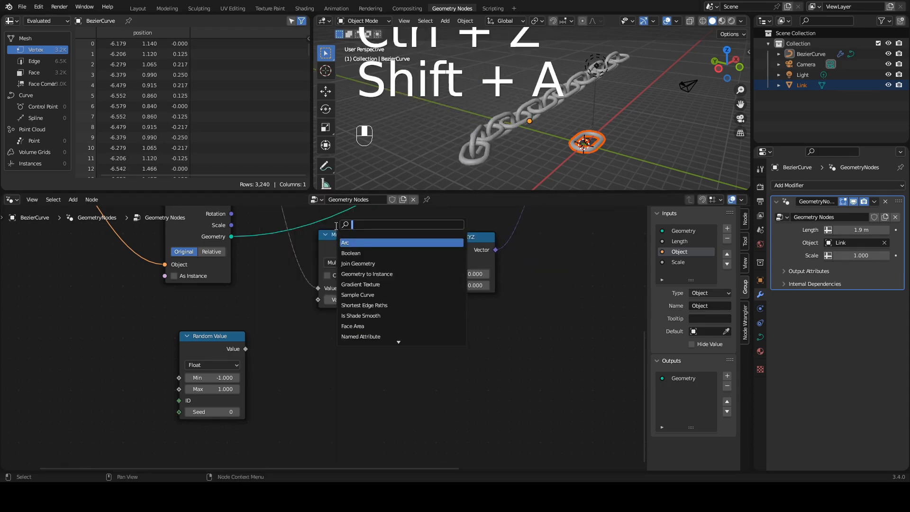
{"action": "type", "text": "math"}
{"action": "left_click", "coordinate": [350, 246]}
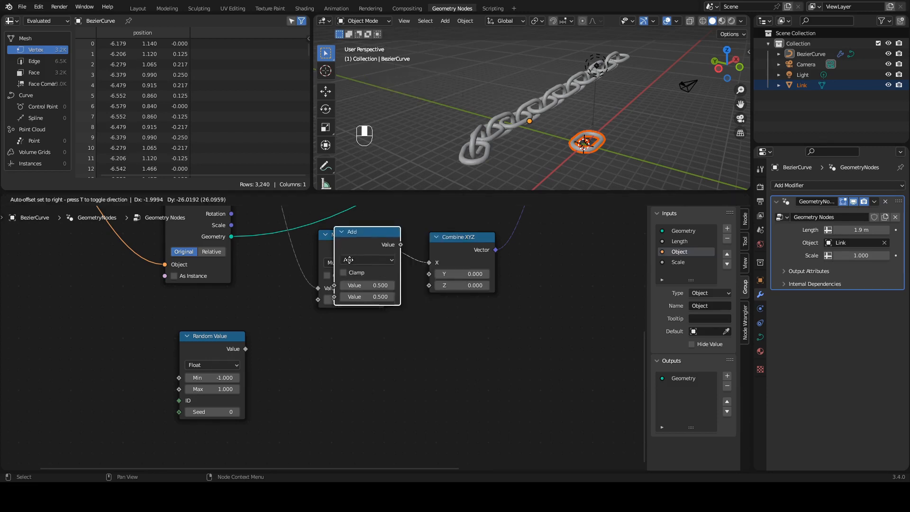
{"action": "left_click", "coordinate": [313, 362]}
{"action": "left_click_drag", "start_coordinate": [230, 337], "coordinate": [236, 353]}
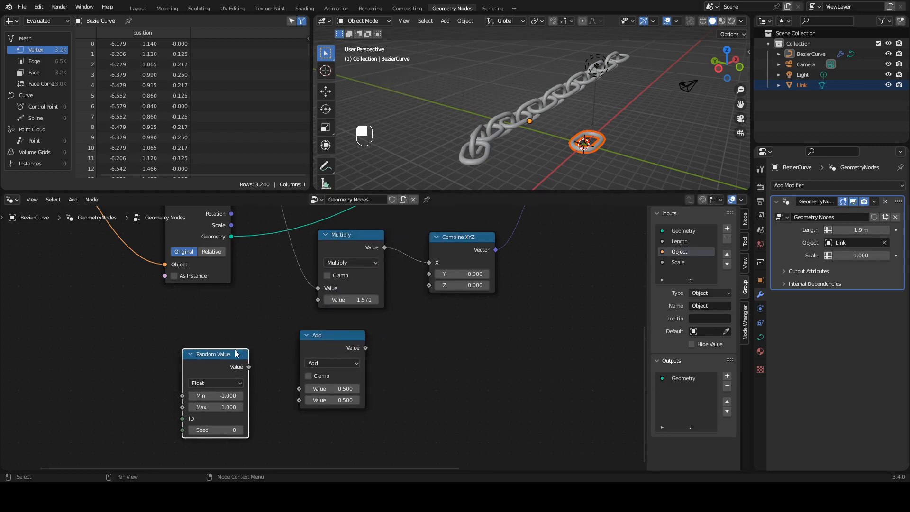
{"action": "mouse_move", "coordinate": [308, 235]}
{"action": "middle_mouse_down"}
{"action": "mouse_move", "coordinate": [317, 338]}
{"action": "mouse_move", "coordinate": [307, 221]}
{"action": "middle_mouse_up"}
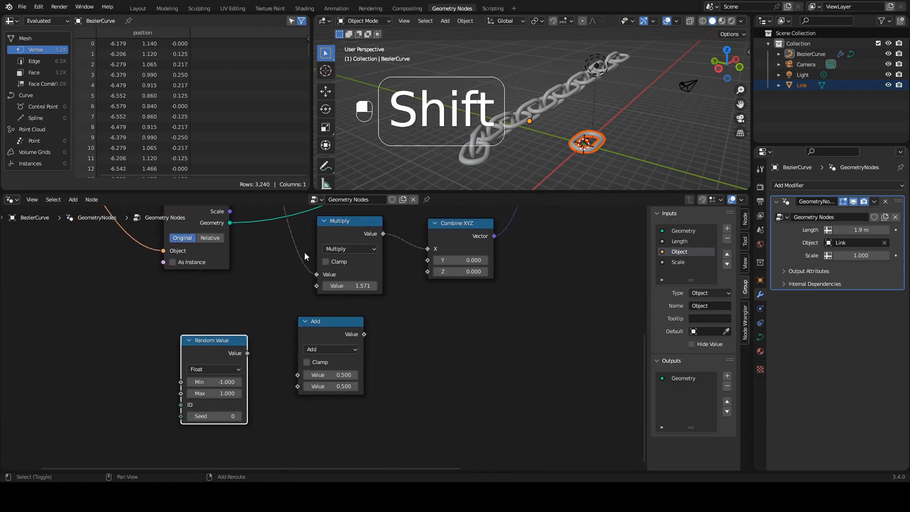
- Set the new Math node to Multiply, feed the Random Value output into its second value, and space the two nodes apart
{"action": "middle_click_drag", "start_coordinate": [304, 252], "coordinate": [278, 279], "text": "shift"}
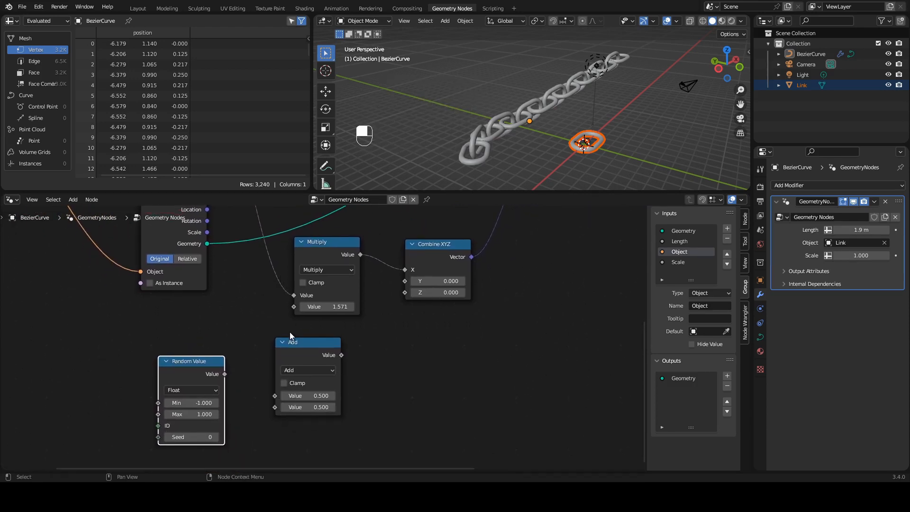
{"action": "left_click", "coordinate": [311, 369]}
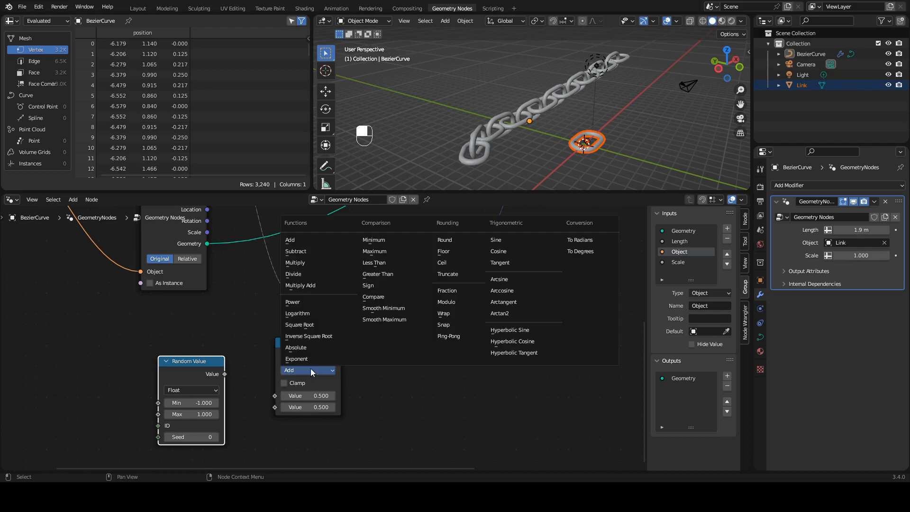
{"action": "left_click", "coordinate": [313, 266]}
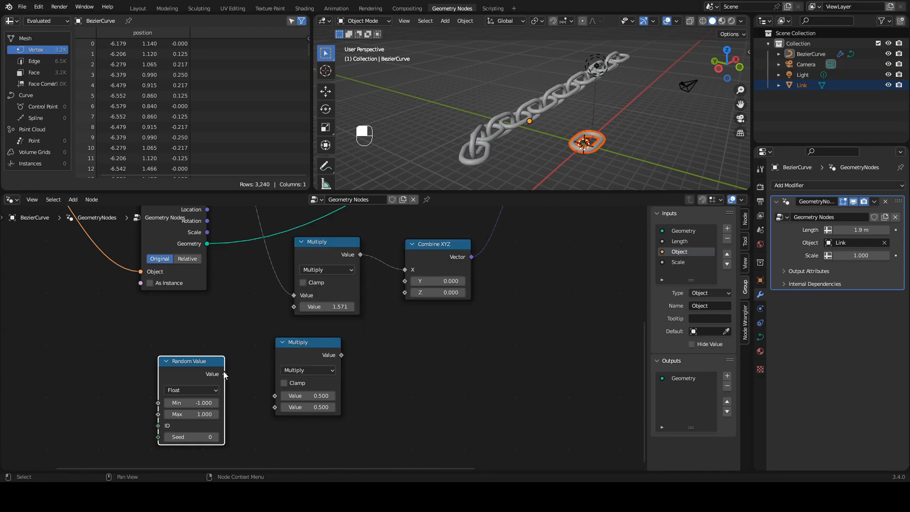
{"action": "left_click_drag", "start_coordinate": [223, 372], "coordinate": [275, 407]}
{"action": "left_click_drag", "start_coordinate": [288, 344], "coordinate": [315, 339]}
{"action": "left_click_drag", "start_coordinate": [210, 363], "coordinate": [221, 379]}
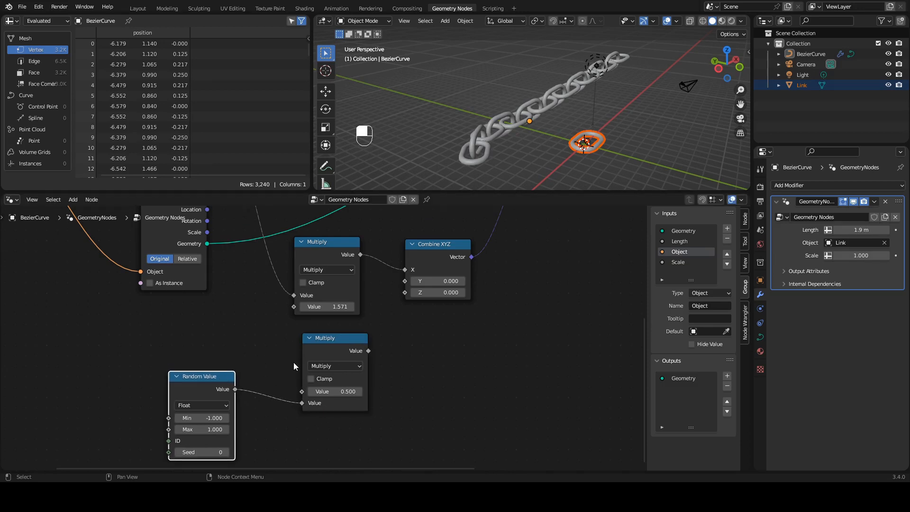
- Expose the lower Multiply node's first value as a new group input and name it Random Rotation
{"action": "middle_click_drag", "start_coordinate": [233, 321], "coordinate": [363, 360]}
{"action": "left_click_drag", "start_coordinate": [433, 429], "coordinate": [119, 280]}
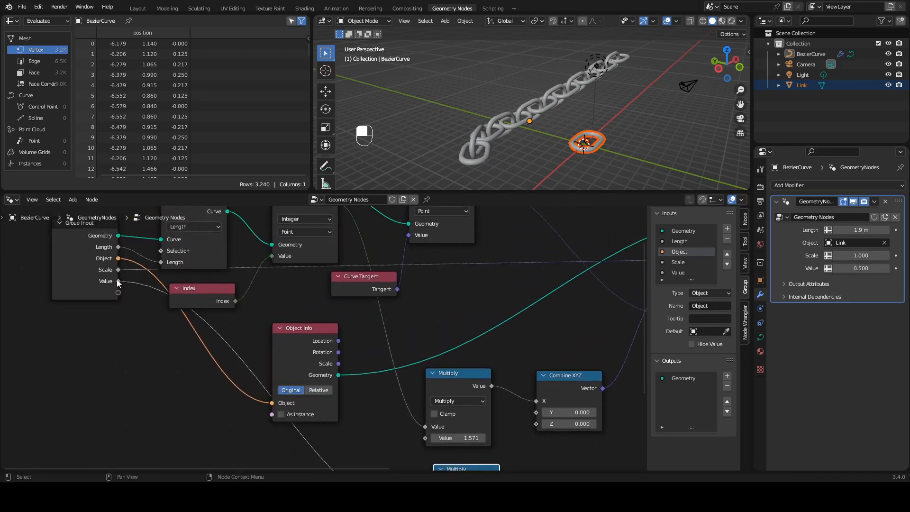
{"action": "left_click", "coordinate": [687, 272]}
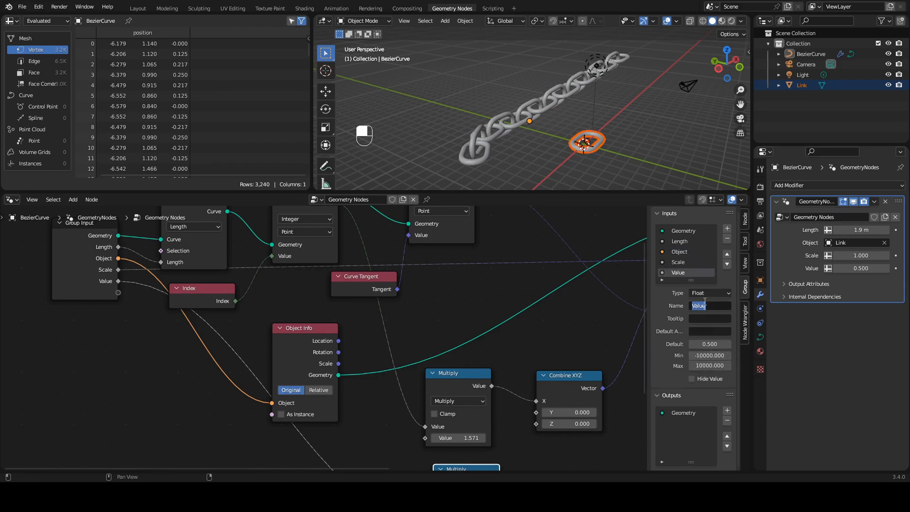
{"action": "type", "text": "Random Ro"}
{"action": "type", "text": "tation"}
{"action": "key", "text": "Return"}
- Move Combine XYZ farther away from the upper Multiply node to make room between them
{"action": "middle_click_drag", "start_coordinate": [536, 385], "coordinate": [446, 288]}
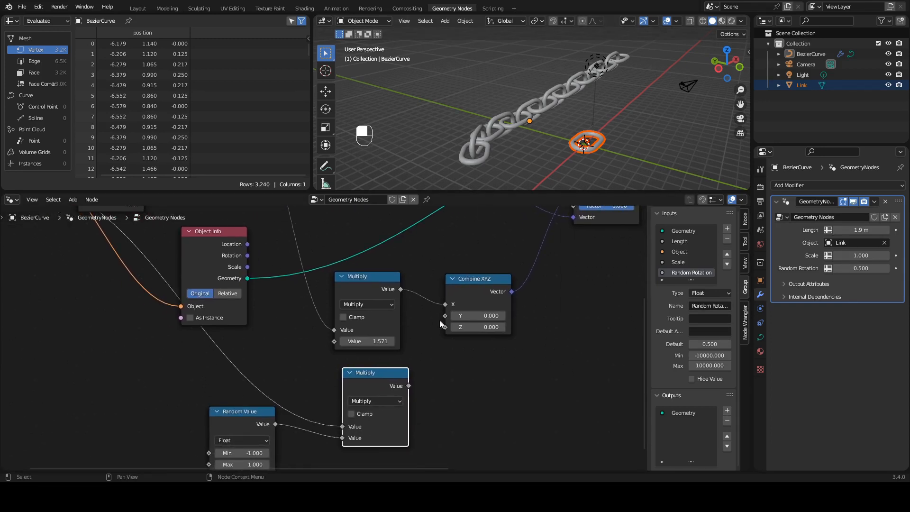
{"action": "left_click_drag", "start_coordinate": [471, 278], "coordinate": [526, 275]}
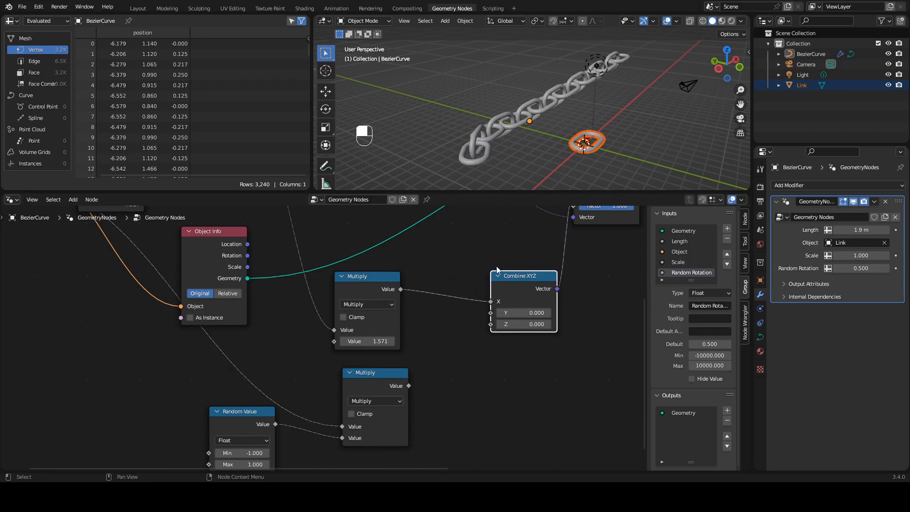
{"action": "middle_click_drag", "start_coordinate": [406, 261], "coordinate": [378, 349]}
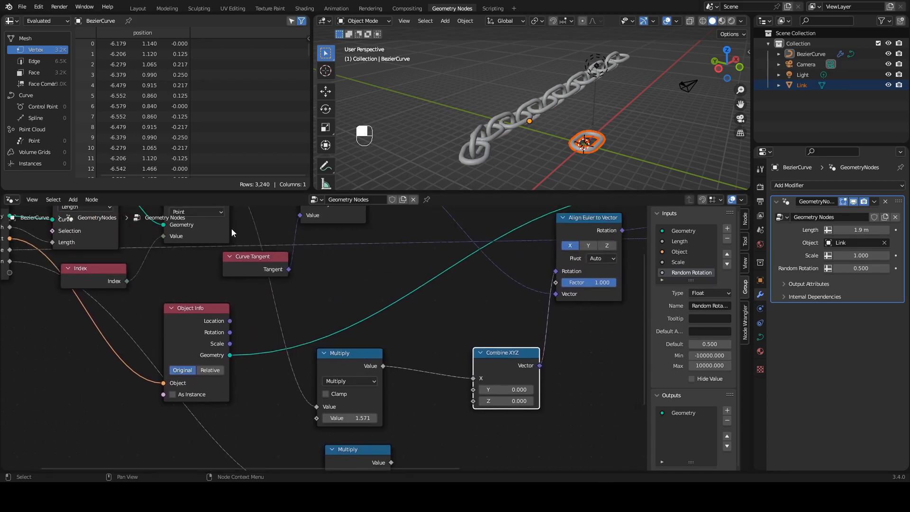
{"action": "middle_click_drag", "start_coordinate": [282, 294], "coordinate": [302, 331]}
{"action": "middle_click_drag", "start_coordinate": [358, 378], "coordinate": [337, 335]}
{"action": "left_click_drag", "start_coordinate": [353, 368], "coordinate": [340, 370]}
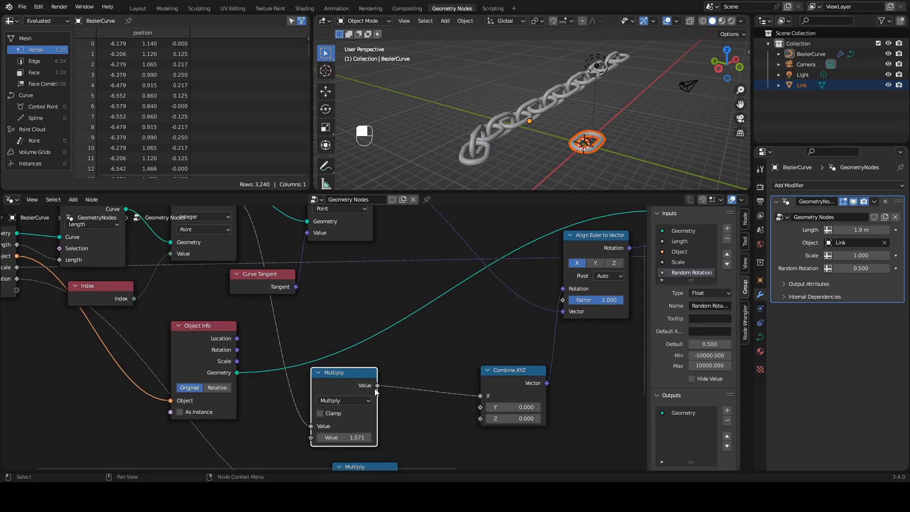
{"action": "middle_click_drag", "start_coordinate": [406, 363], "coordinate": [373, 307]}
- Insert a Math node in Add mode between the upper Multiply and Combine XYZ, and connect the lower Multiply's output to its second value
{"action": "key", "text": "shift+a"}
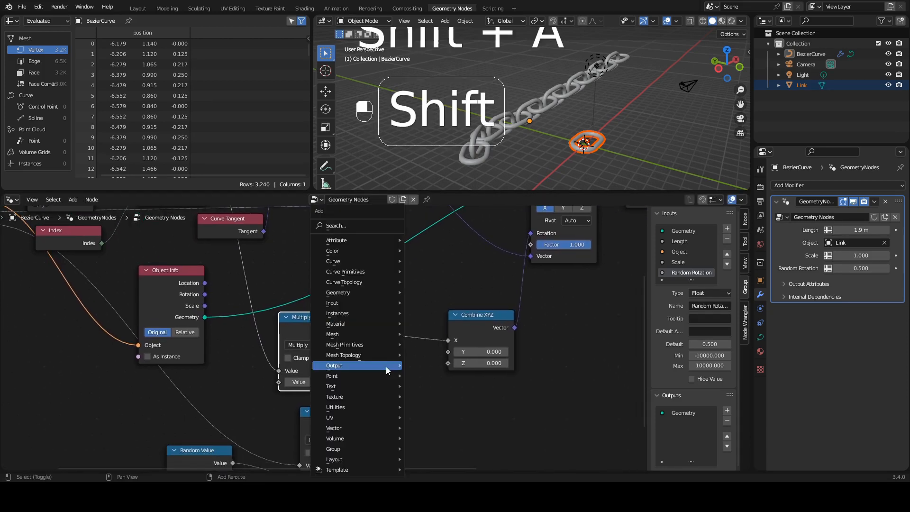
{"action": "left_click", "coordinate": [364, 225]}
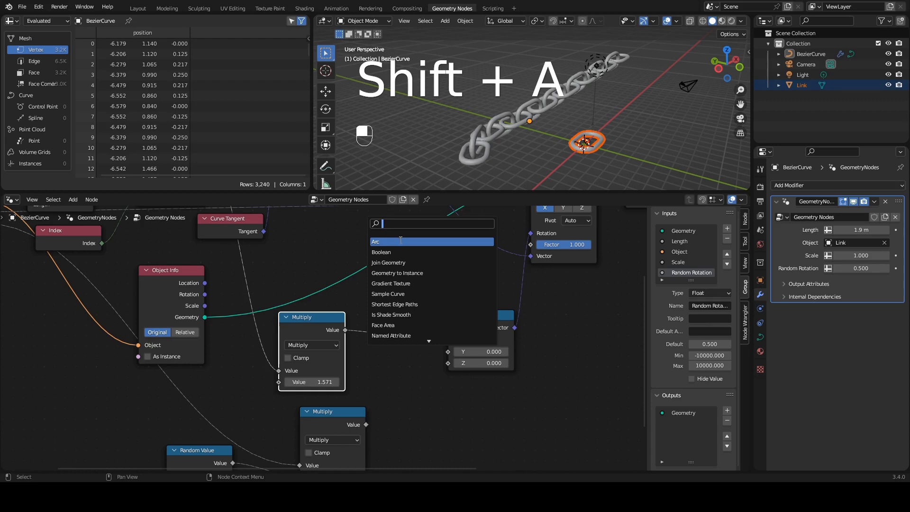
{"action": "type", "text": "math"}
{"action": "left_click", "coordinate": [404, 242]}
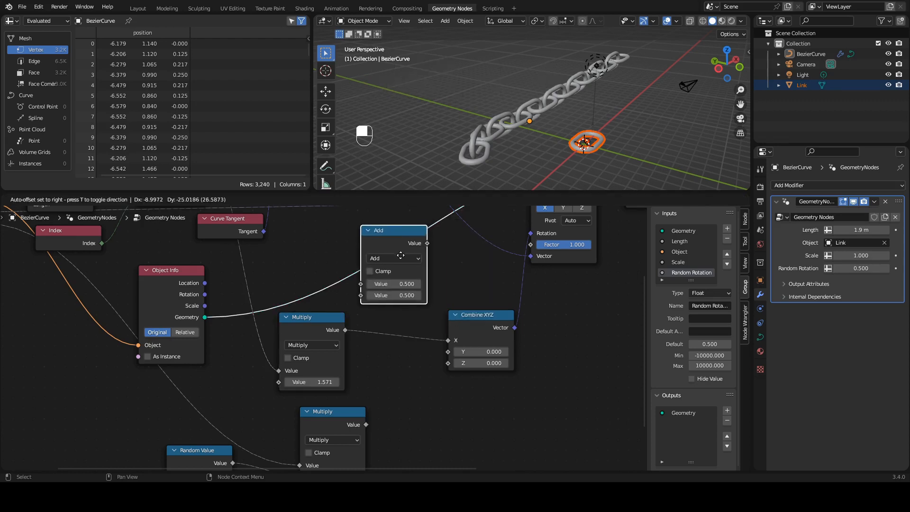
{"action": "left_click", "coordinate": [404, 334]}
{"action": "middle_click_drag", "start_coordinate": [430, 364], "coordinate": [463, 303], "text": "shift"}
{"action": "mouse_move", "coordinate": [375, 354]}
{"action": "left_mouse_down"}
{"action": "mouse_move", "coordinate": [353, 357]}
{"action": "mouse_move", "coordinate": [383, 361]}
{"action": "left_mouse_up"}
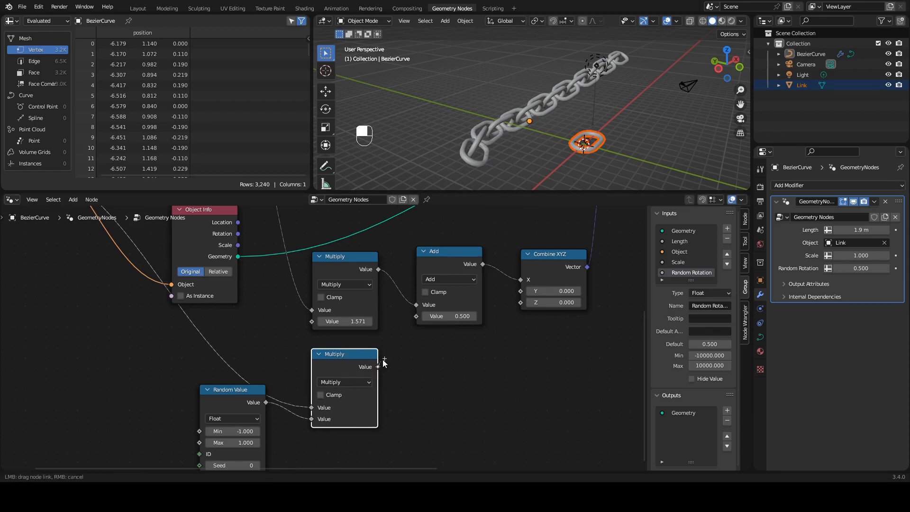
{"action": "left_click_drag", "start_coordinate": [408, 323], "coordinate": [413, 319]}
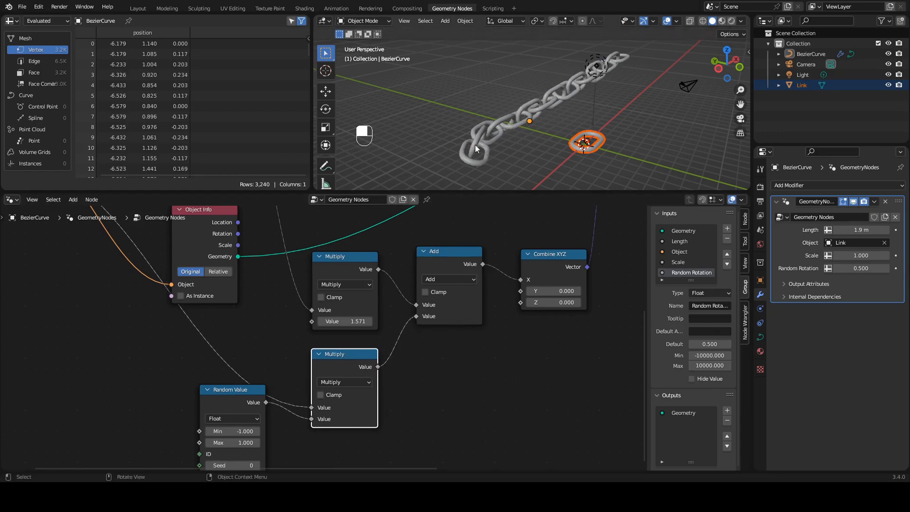
- Try a Random Rotation of 0.220 on the chain's modifier, compare the links, and set it to 0.780
{"action": "middle_click_drag", "start_coordinate": [475, 144], "coordinate": [573, 106]}
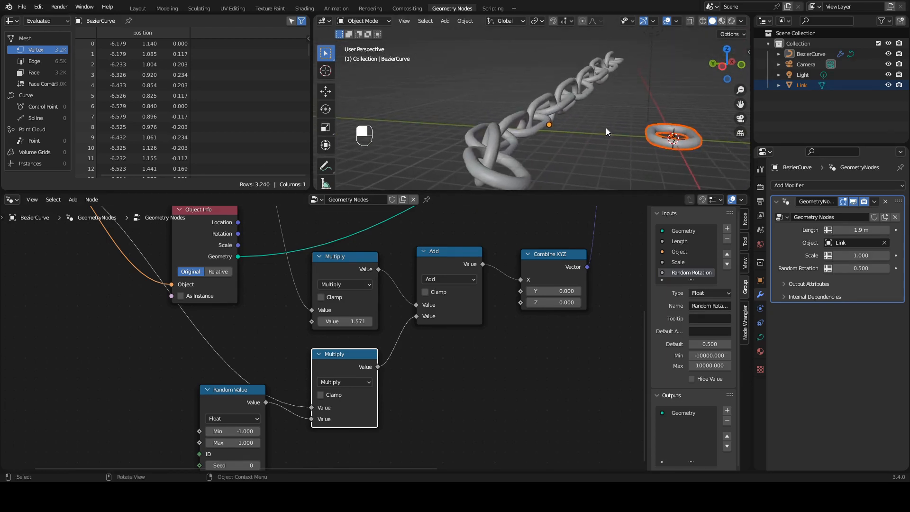
{"action": "mouse_move", "coordinate": [856, 268]}
{"action": "left_mouse_down"}
{"action": "mouse_move", "coordinate": [893, 275]}
{"action": "mouse_move", "coordinate": [734, 263]}
{"action": "mouse_move", "coordinate": [860, 272]}
{"action": "mouse_move", "coordinate": [848, 269]}
{"action": "left_mouse_up"}
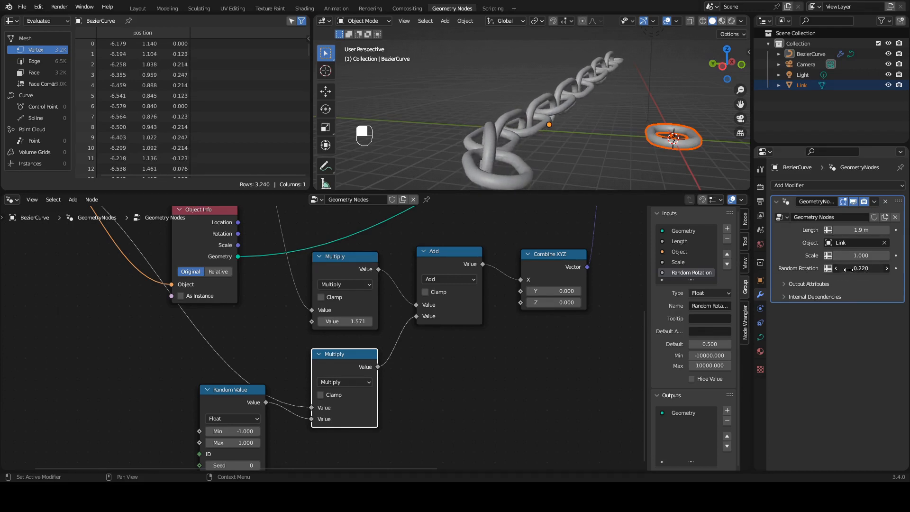
{"action": "middle_click_drag", "start_coordinate": [603, 164], "coordinate": [578, 116]}
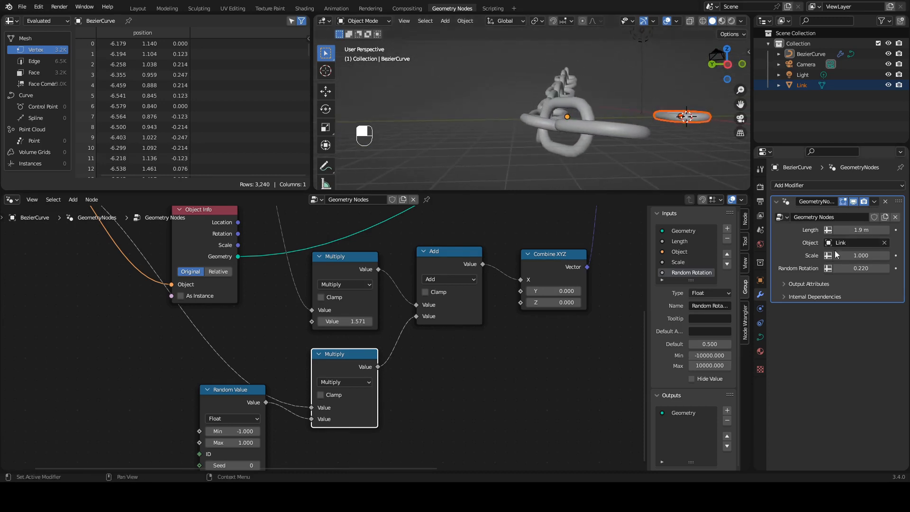
{"action": "left_click_drag", "start_coordinate": [860, 268], "coordinate": [889, 275]}
{"action": "middle_click_drag", "start_coordinate": [635, 95], "coordinate": [583, 112]}
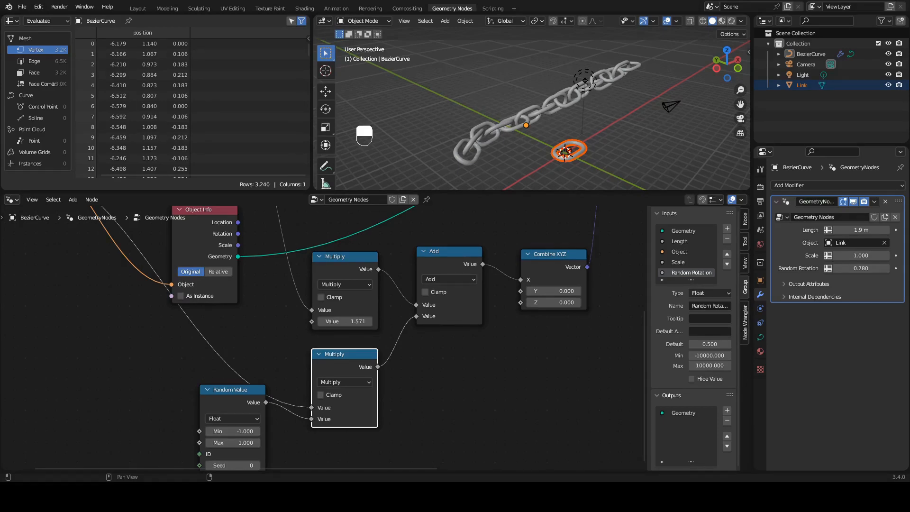
- Switch to the Layout workspace, enter Edit Mode on the BezierCurve chain, and activate the Tweak selection tool
{"action": "left_click", "coordinate": [138, 8]}
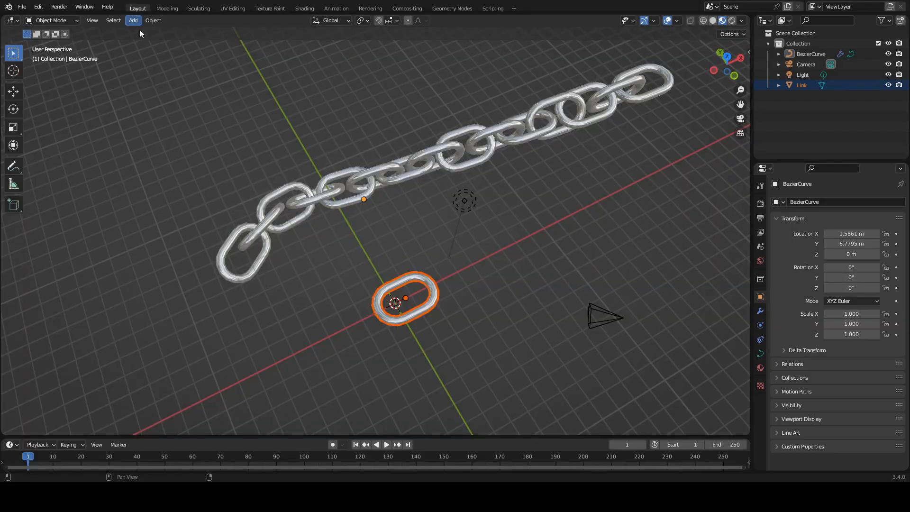
{"action": "middle_click_drag", "start_coordinate": [413, 216], "coordinate": [401, 189]}
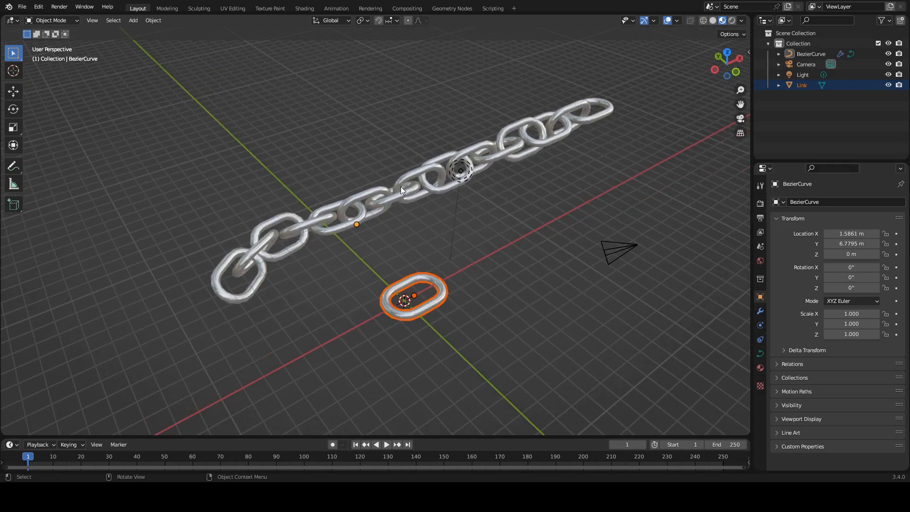
{"action": "left_click", "coordinate": [500, 150]}
{"action": "middle_click_drag", "start_coordinate": [499, 150], "coordinate": [400, 217]}
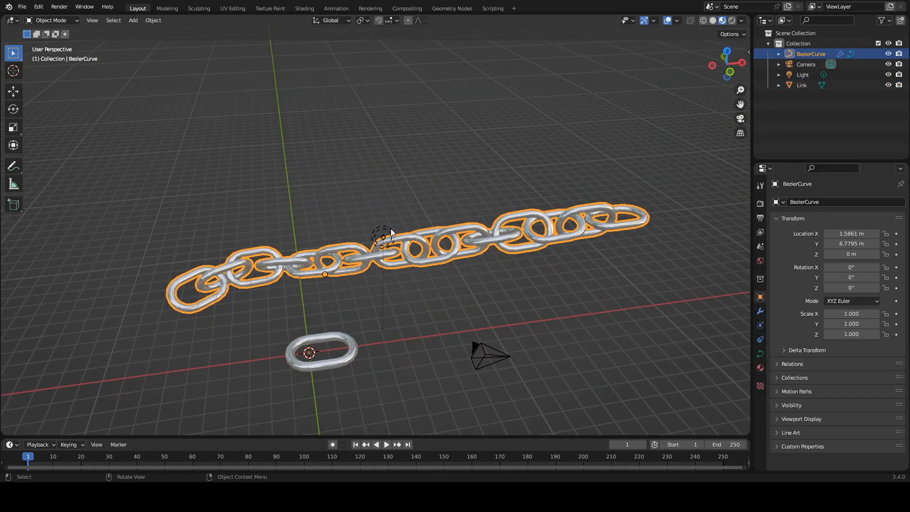
{"action": "key", "text": "Tab"}
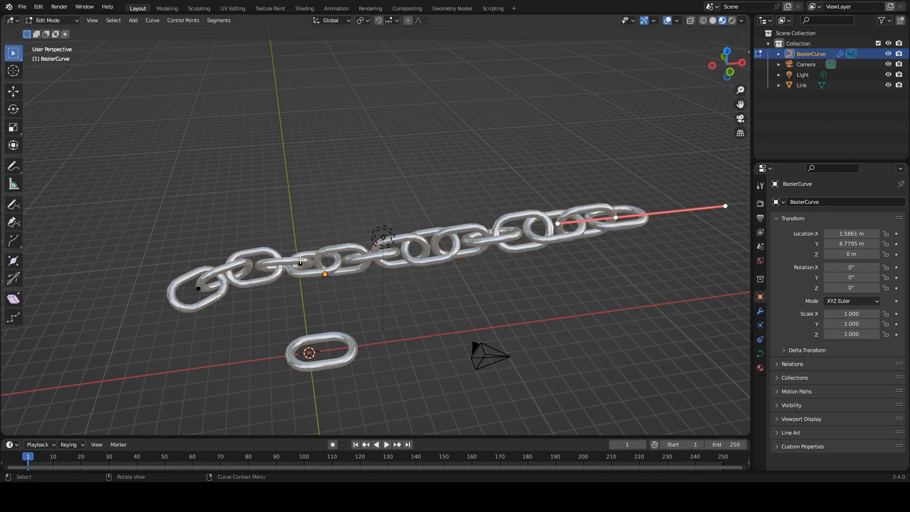
{"action": "left_click", "coordinate": [14, 58]}
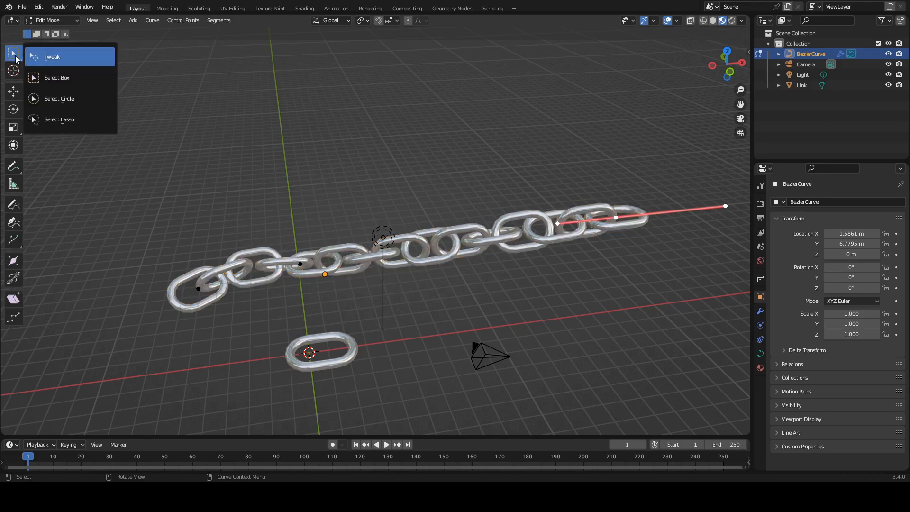
{"action": "left_click", "coordinate": [52, 57]}
- Bend the chain by raising the curve's middle control point and moving its end points apart
{"action": "left_click_drag", "start_coordinate": [302, 263], "coordinate": [289, 99]}
{"action": "left_click_drag", "start_coordinate": [210, 274], "coordinate": [107, 295]}
{"action": "left_click_drag", "start_coordinate": [615, 218], "coordinate": [724, 82]}
{"action": "middle_click_drag", "start_coordinate": [569, 142], "coordinate": [357, 185]}
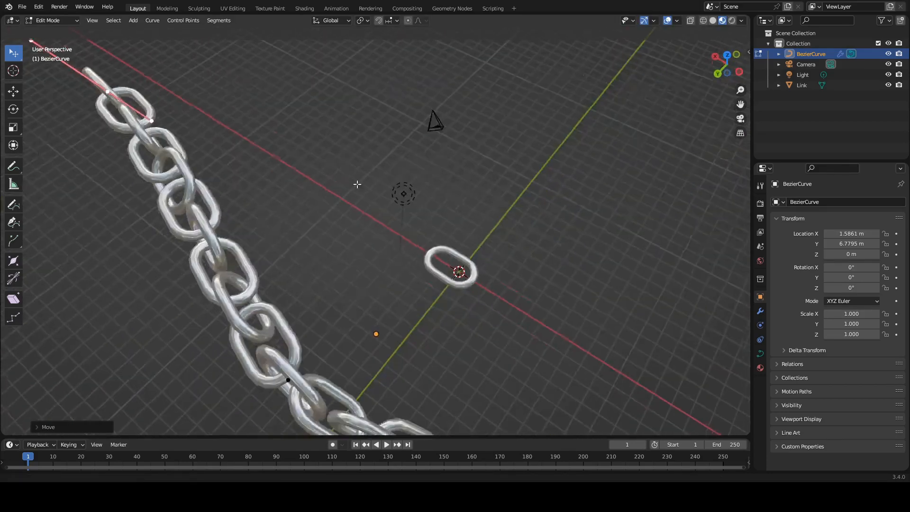
{"action": "scroll", "coordinate": [358, 185], "scroll_direction": "down", "scroll_amount": 3}
{"action": "left_click_drag", "start_coordinate": [347, 306], "coordinate": [390, 152]}
- Reposition an end control point and adjust the middle point's handle so the chain forms an arch
{"action": "middle_click_drag", "start_coordinate": [359, 198], "coordinate": [228, 212]}
{"action": "left_click", "coordinate": [219, 258]}
{"action": "left_click_drag", "start_coordinate": [219, 258], "coordinate": [260, 260]}
{"action": "middle_click_drag", "start_coordinate": [260, 260], "coordinate": [312, 164]}
{"action": "left_click", "coordinate": [313, 164]}
{"action": "left_click_drag", "start_coordinate": [352, 165], "coordinate": [248, 193]}
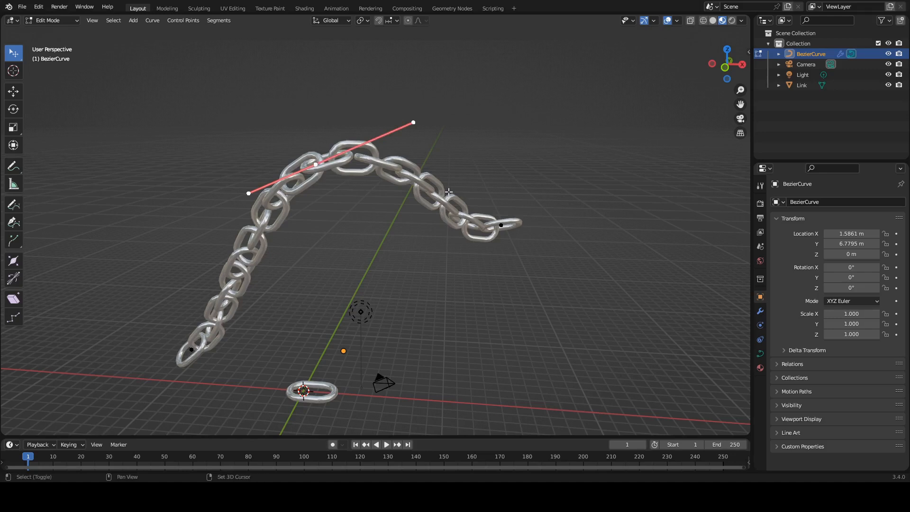
- Subdivide the segment between the middle and far end points, raise the new point, and lower the former middle point, adjusting its handle
{"action": "left_click", "coordinate": [496, 224], "text": "shift"}
{"action": "right_click", "coordinate": [460, 180]}
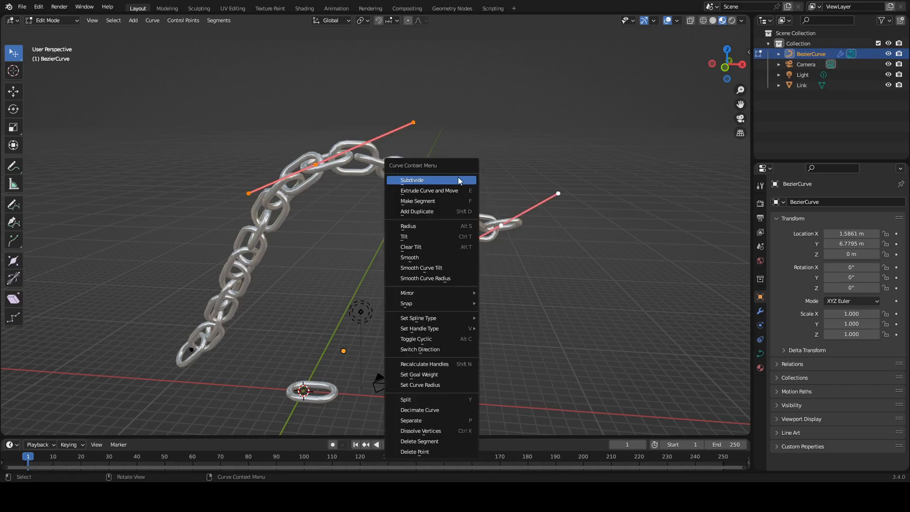
{"action": "left_click", "coordinate": [458, 180]}
{"action": "left_click_drag", "start_coordinate": [434, 191], "coordinate": [460, 136]}
{"action": "left_click_drag", "start_coordinate": [314, 164], "coordinate": [224, 251]}
{"action": "left_click_drag", "start_coordinate": [269, 229], "coordinate": [259, 262]}
- Subdivide the segment between the two inner control points and pull the new point away from the chain
{"action": "right_click", "coordinate": [416, 140]}
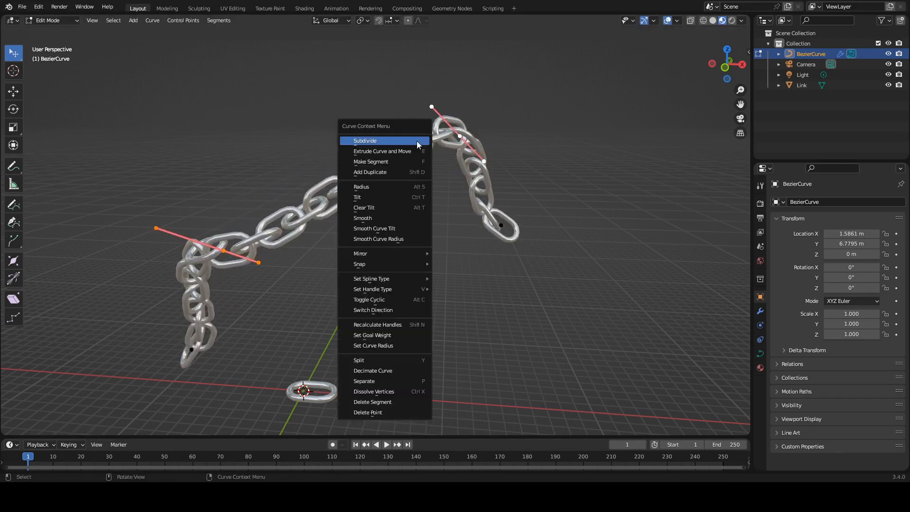
{"action": "left_click", "coordinate": [405, 141]}
{"action": "left_click", "coordinate": [349, 181]}
{"action": "middle_click_drag", "start_coordinate": [378, 191], "coordinate": [389, 220]}
{"action": "left_click_drag", "start_coordinate": [374, 219], "coordinate": [526, 229]}
- Move the inner and end control points outward so the chain wraps around the single Link, and check it from several angles
{"action": "middle_click_drag", "start_coordinate": [416, 222], "coordinate": [302, 262]}
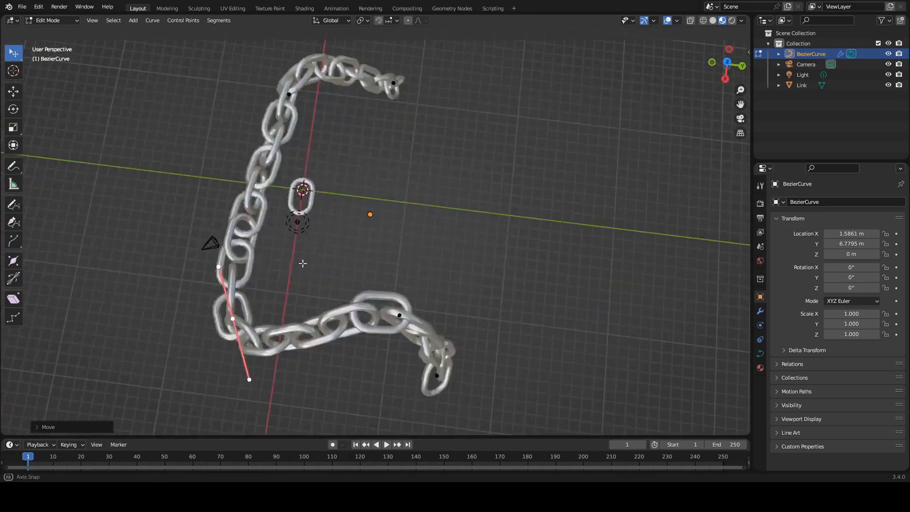
{"action": "left_click_drag", "start_coordinate": [229, 318], "coordinate": [183, 256]}
{"action": "middle_click_drag", "start_coordinate": [275, 209], "coordinate": [384, 167]}
{"action": "left_click_drag", "start_coordinate": [382, 163], "coordinate": [427, 143]}
{"action": "left_click_drag", "start_coordinate": [430, 328], "coordinate": [321, 338]}
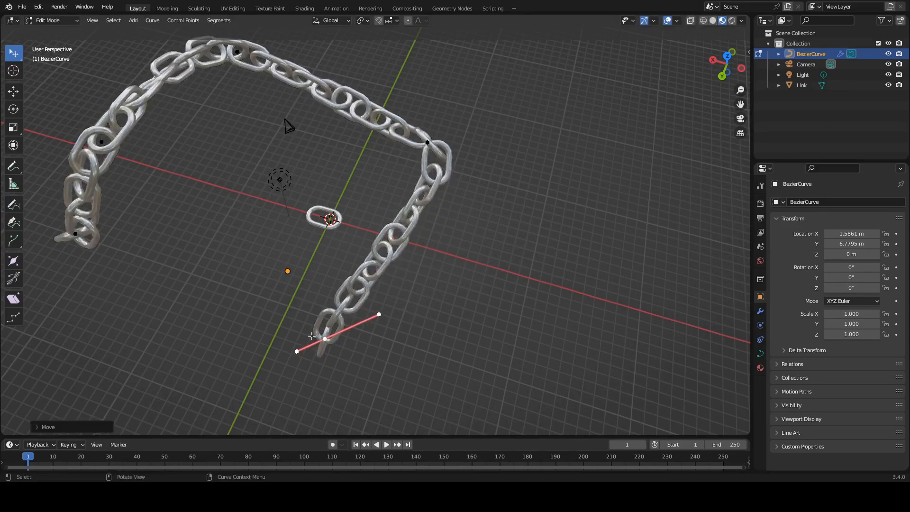
{"action": "middle_click_drag", "start_coordinate": [316, 298], "coordinate": [228, 246]}
{"action": "middle_click_drag", "start_coordinate": [416, 206], "coordinate": [321, 225]}
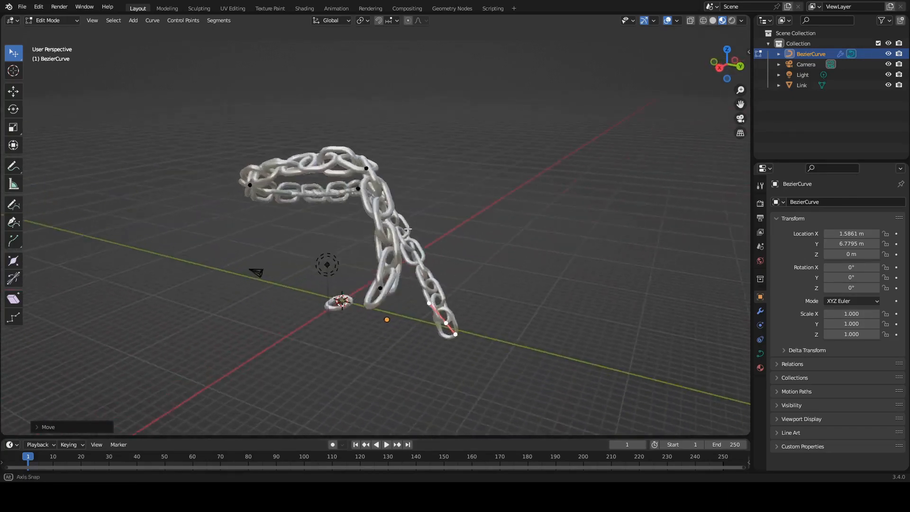
{"action": "middle_click_drag", "start_coordinate": [355, 237], "coordinate": [318, 216]}
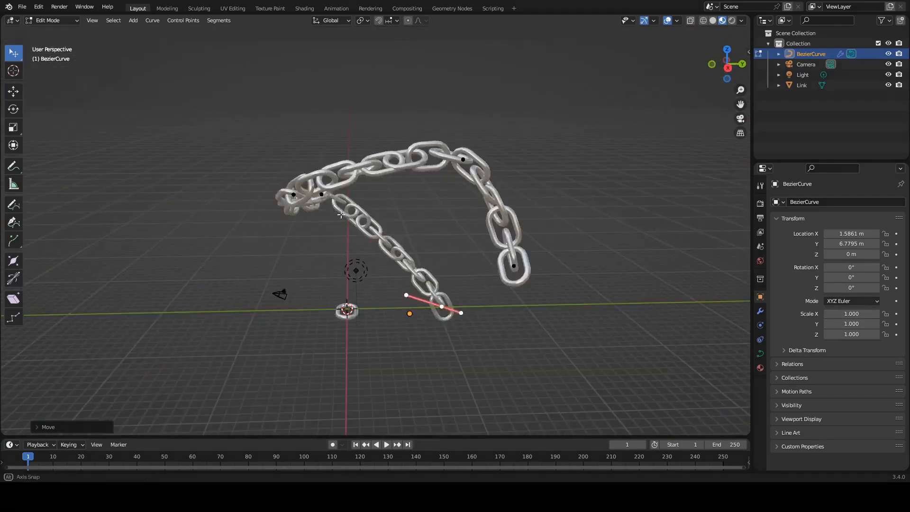